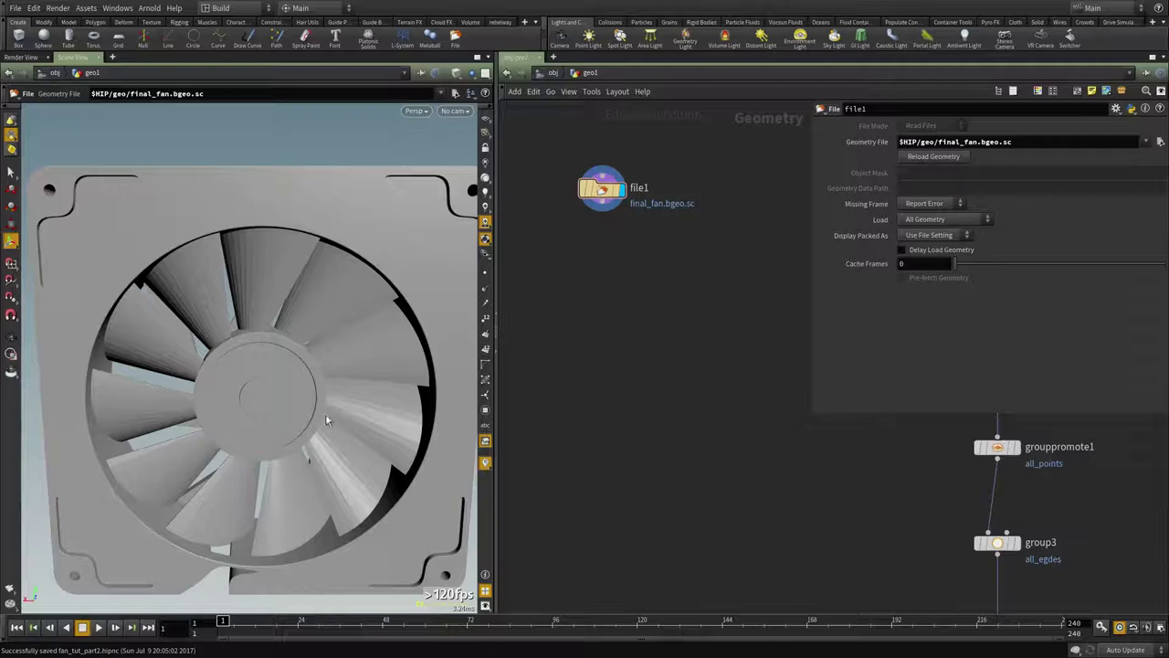
middle_drag(667, 414, 657, 372)
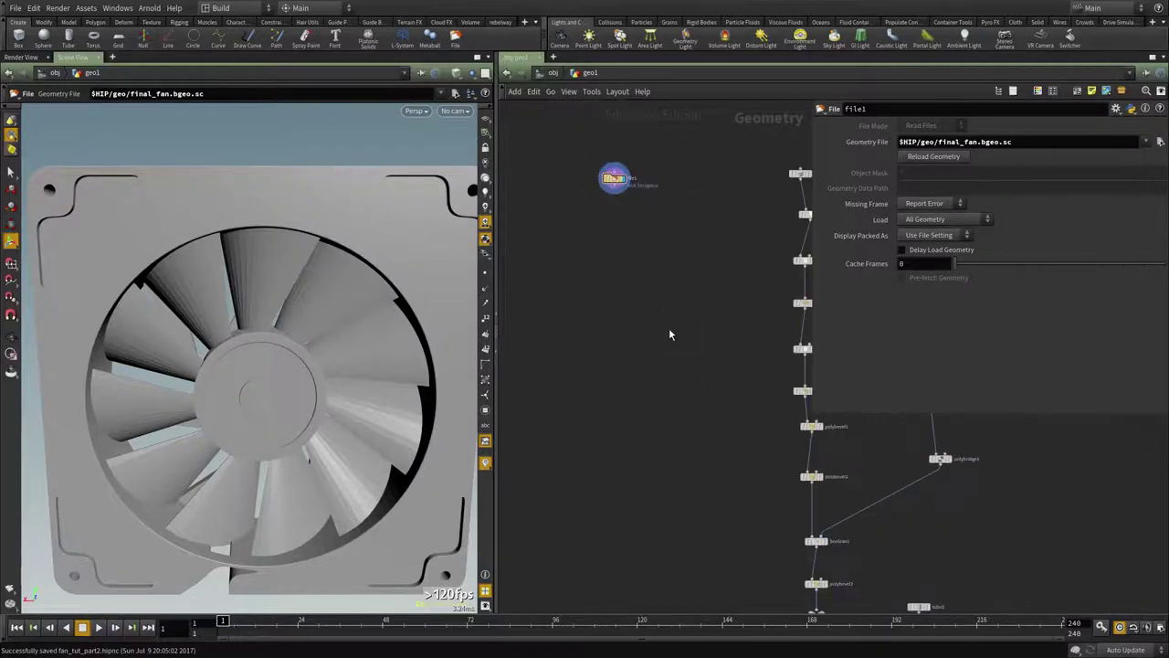
key(ctrl+v)
scroll(642, 509, up, 3)
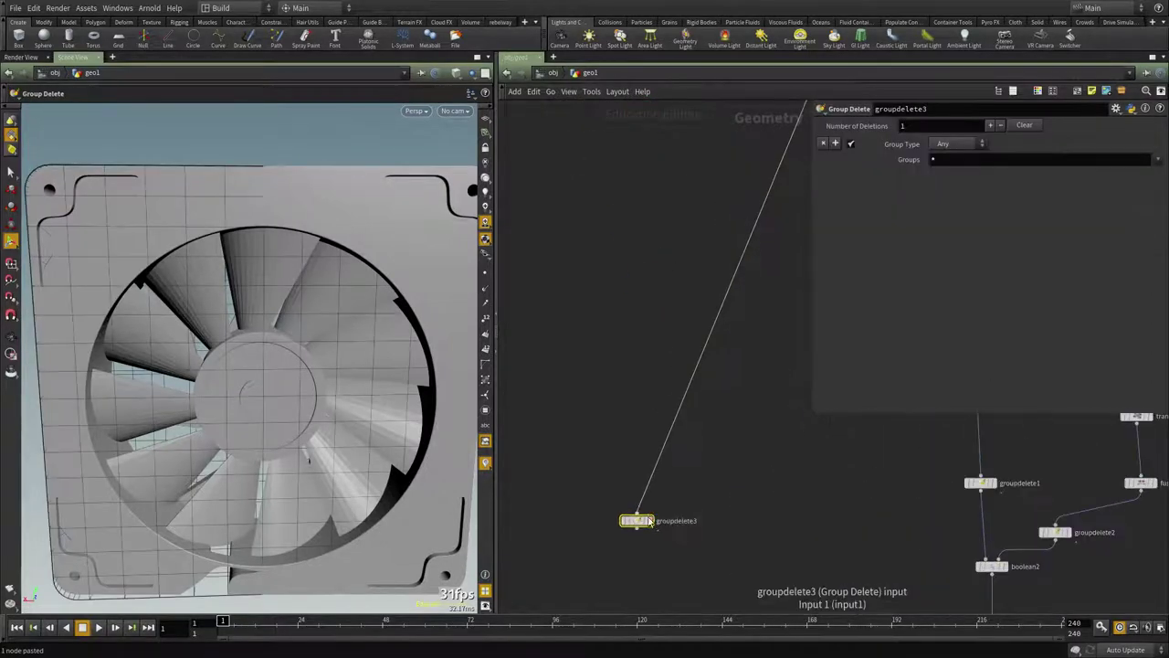
key(Delete)
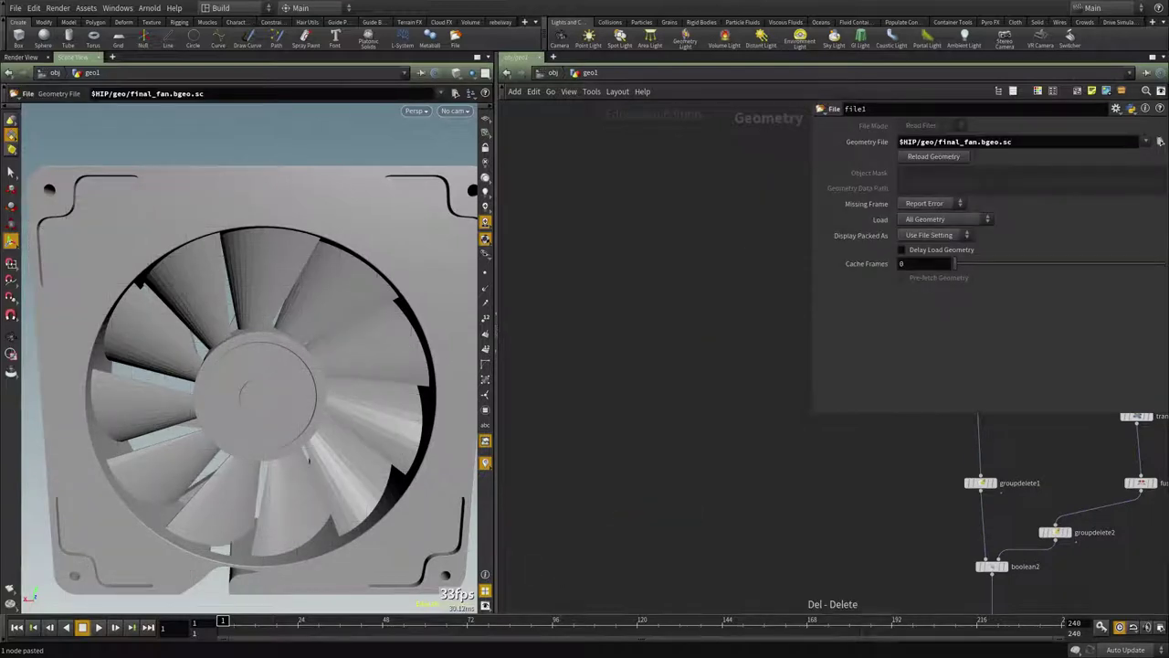
Step: Add a Line node in an empty area of the network, display and frame it, and show the reference grid
key(Tab)
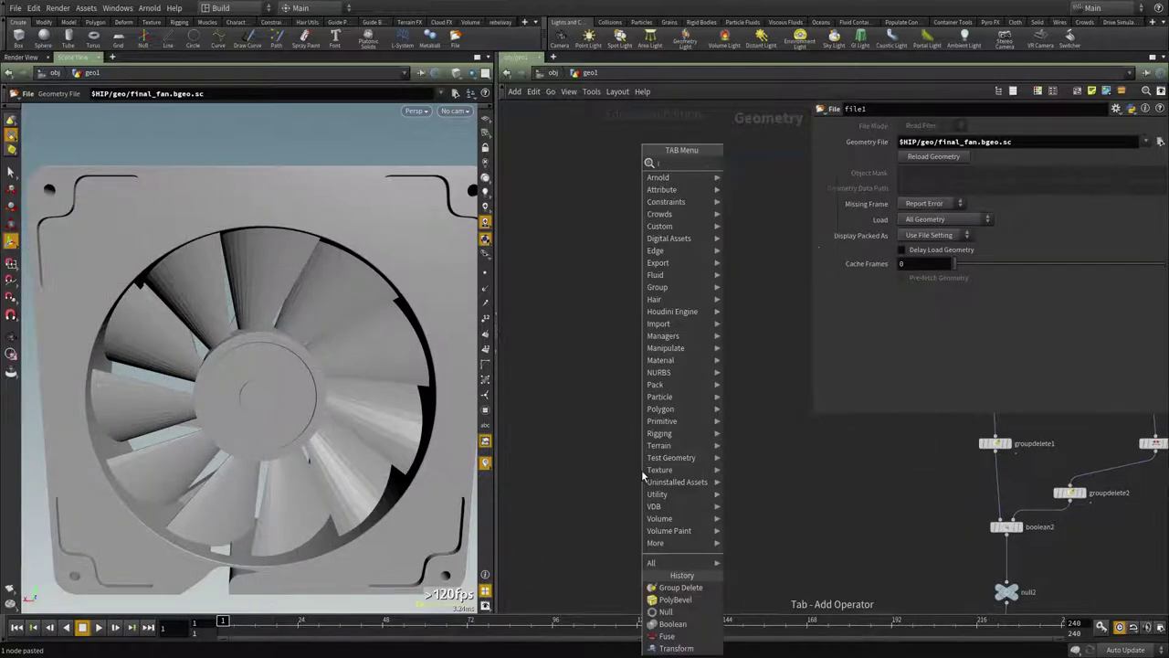
text(line)
key(Return)
scroll(642, 475, up, 2)
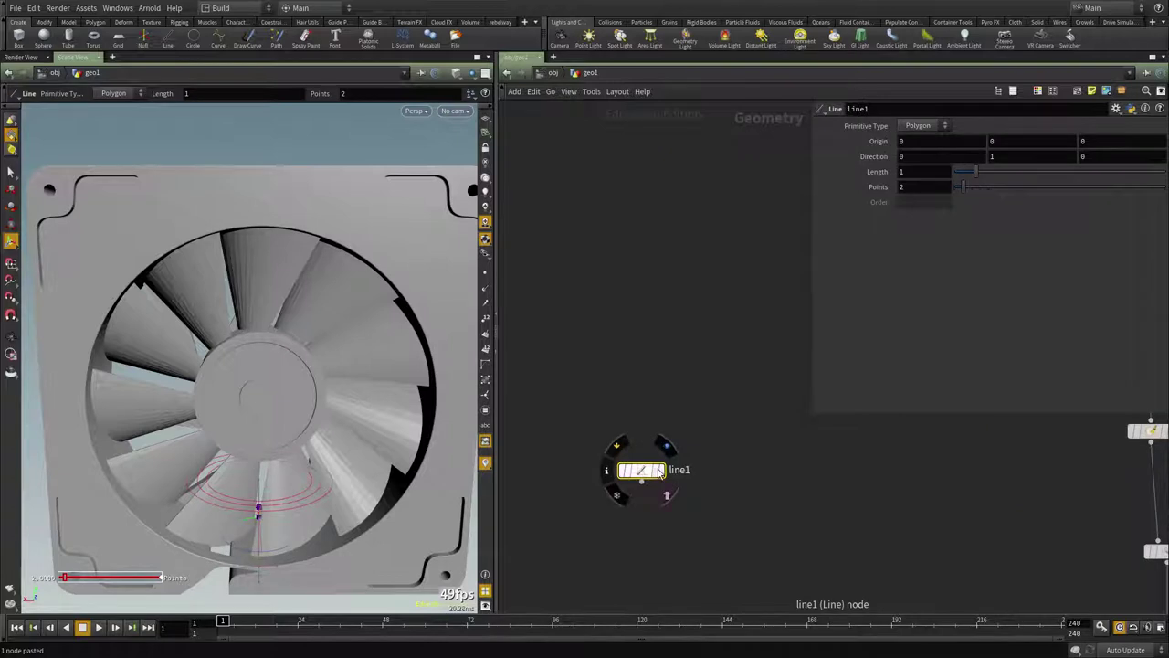
click(660, 473)
key(space+g)
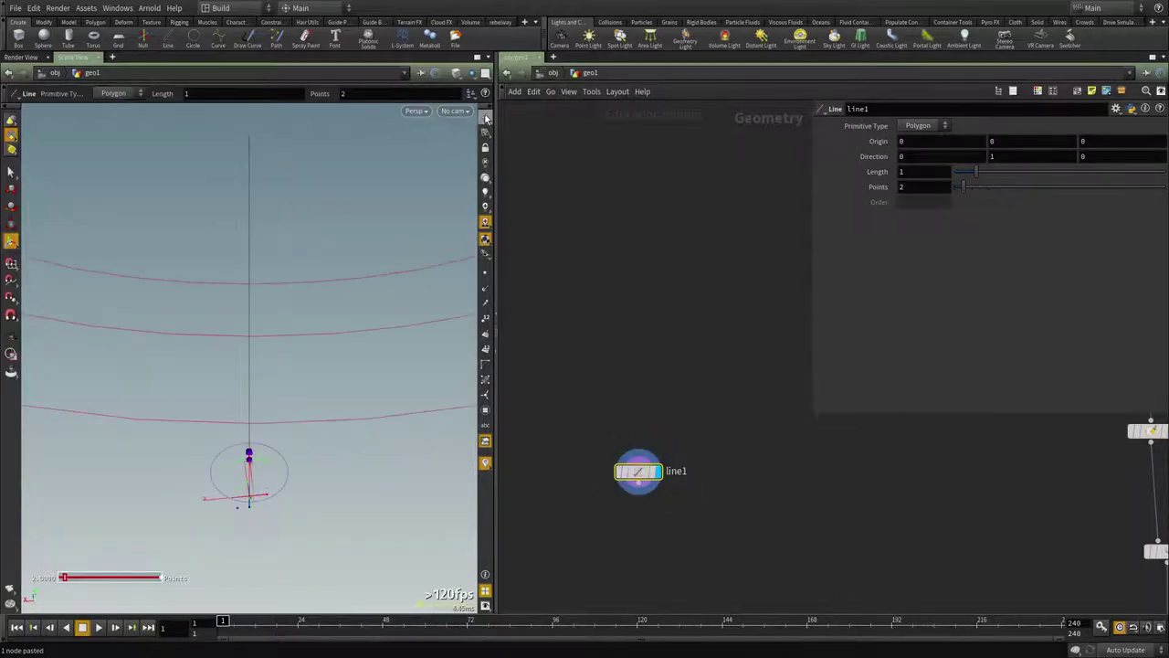
click(485, 118)
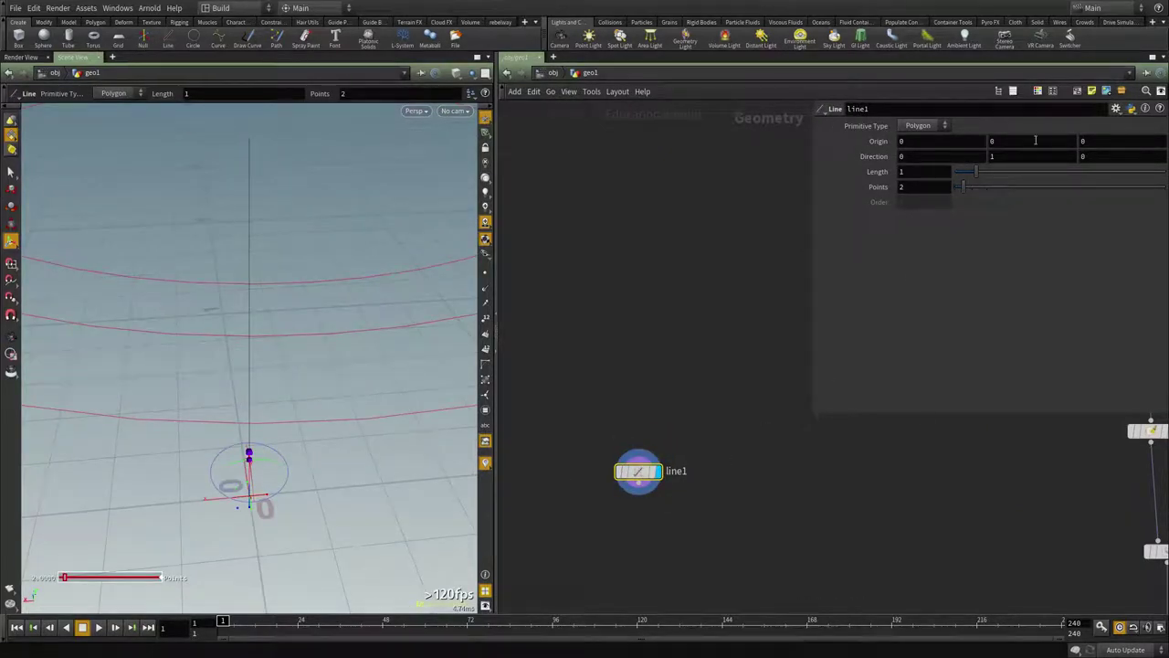
Step: Set the line's direction to 0, 0, 1 and its number of points to 14
drag(1034, 158, 835, 187)
text(0)
key(Return)
text(14)
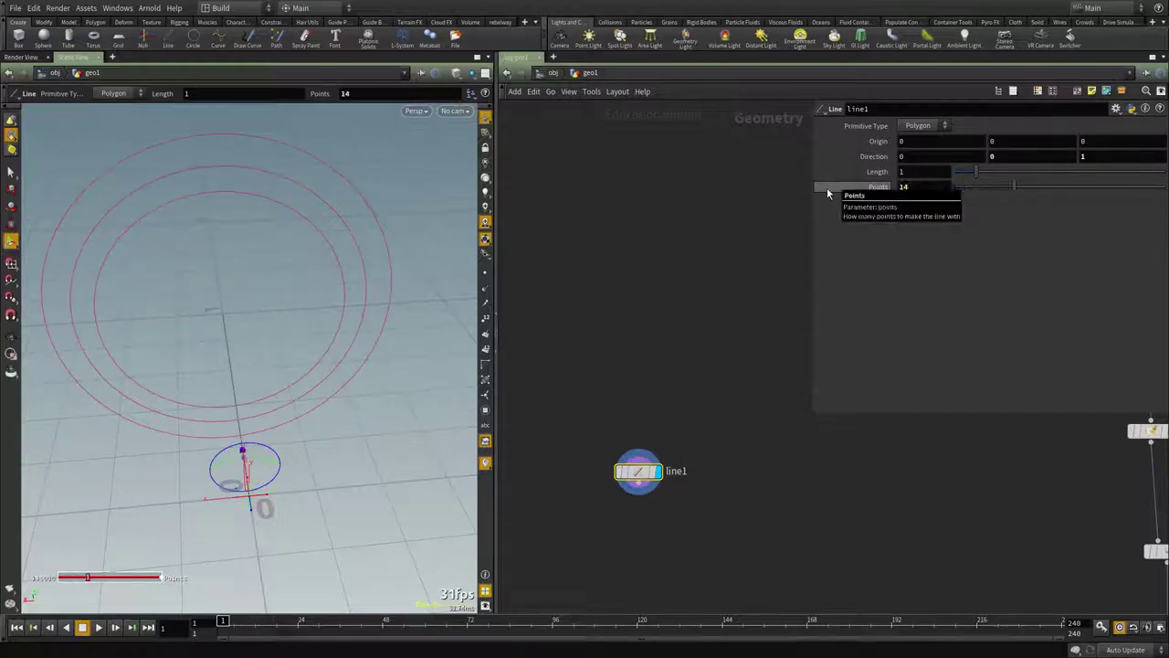
key(Return)
Step: Add a Bend node below line1, wire the line into its first input and display it
alt+drag(137, 352, 297, 366)
scroll(773, 390, down, 2)
middle_drag(774, 391, 749, 299)
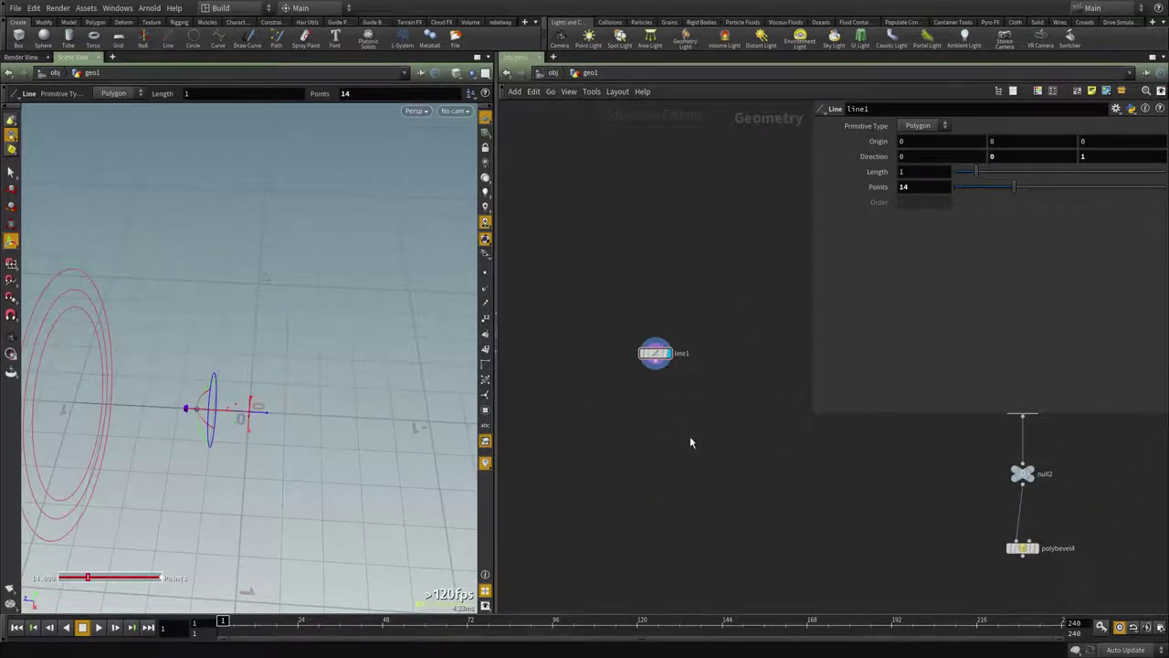
scroll(690, 443, up, 2)
key(Tab)
text(ben)
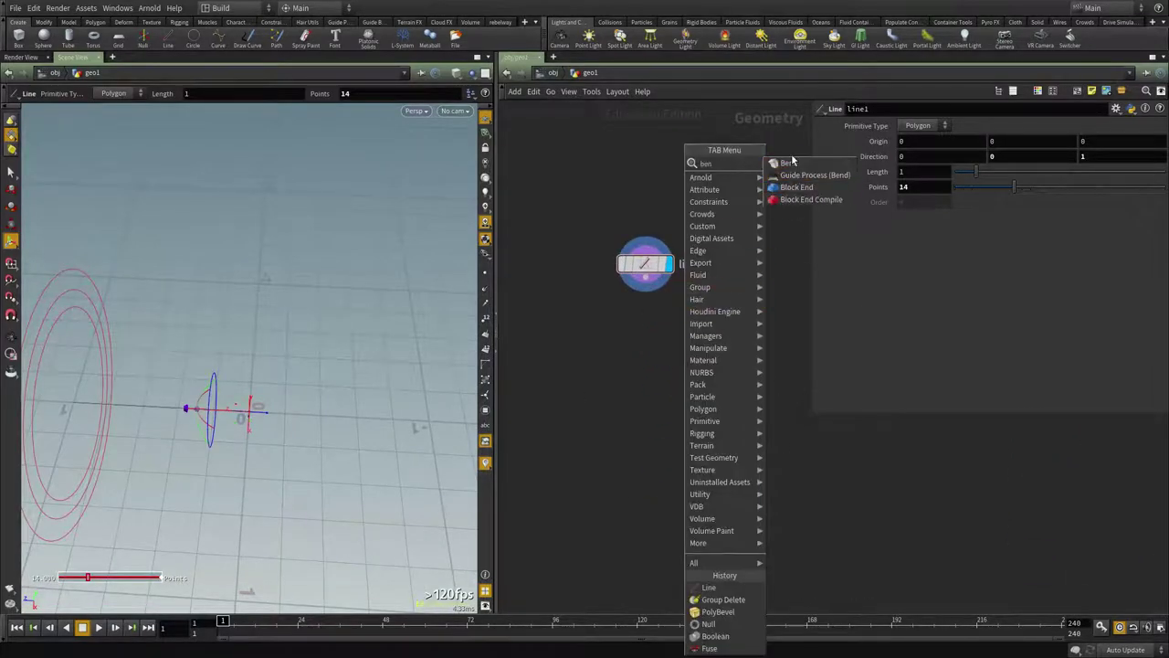
click(788, 163)
click(612, 366)
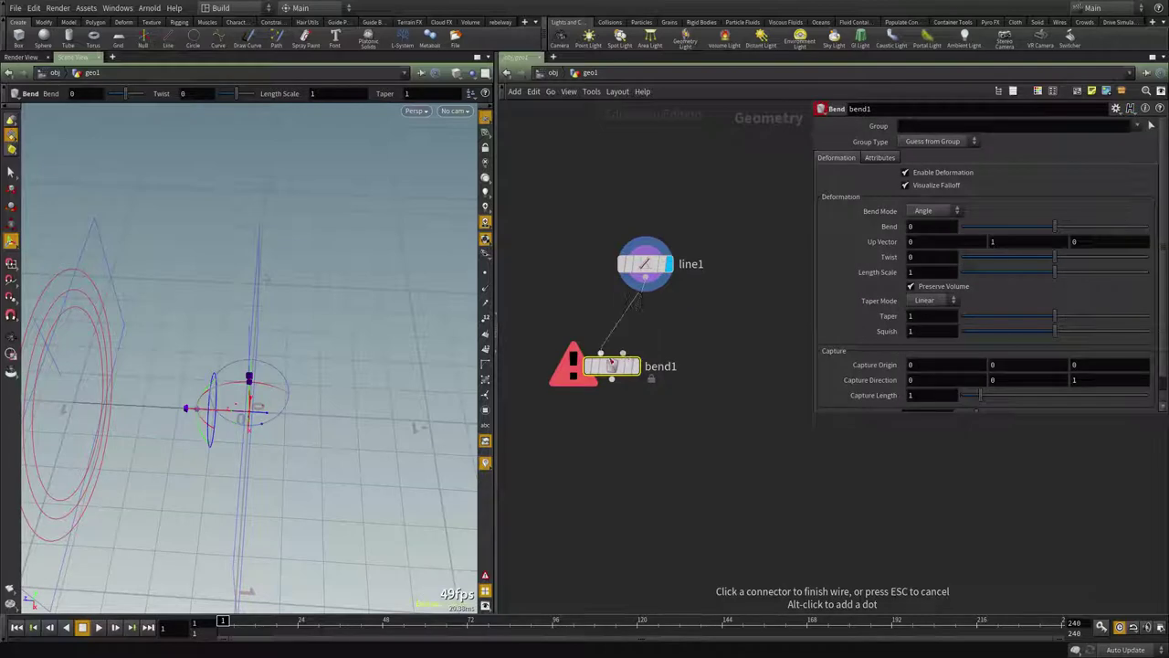
drag(612, 365, 652, 415)
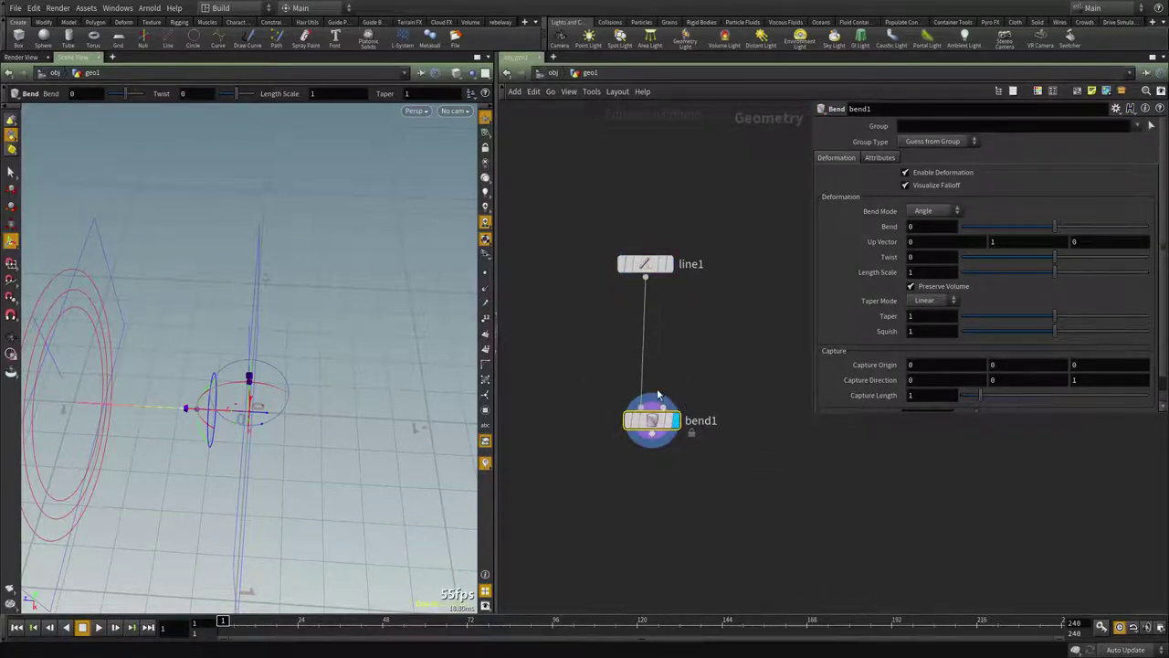
Step: Set bend1's bend angle to 56.5 and its up vector to 1, 0, 0
alt+drag(144, 341, 320, 359)
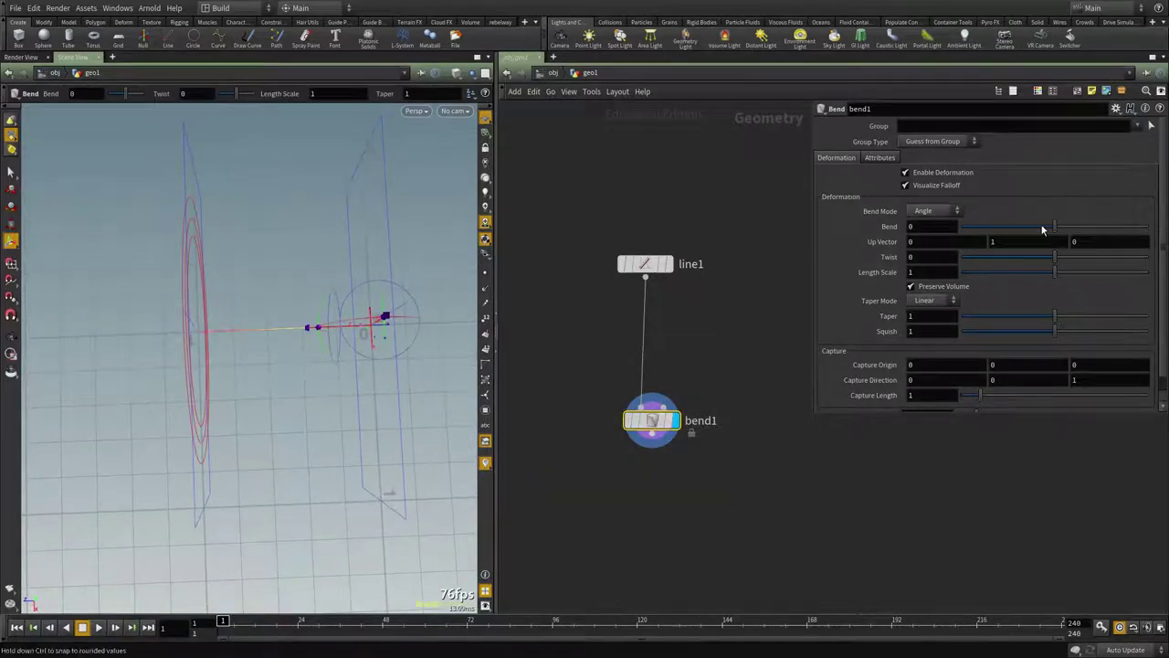
drag(1044, 230, 1123, 230)
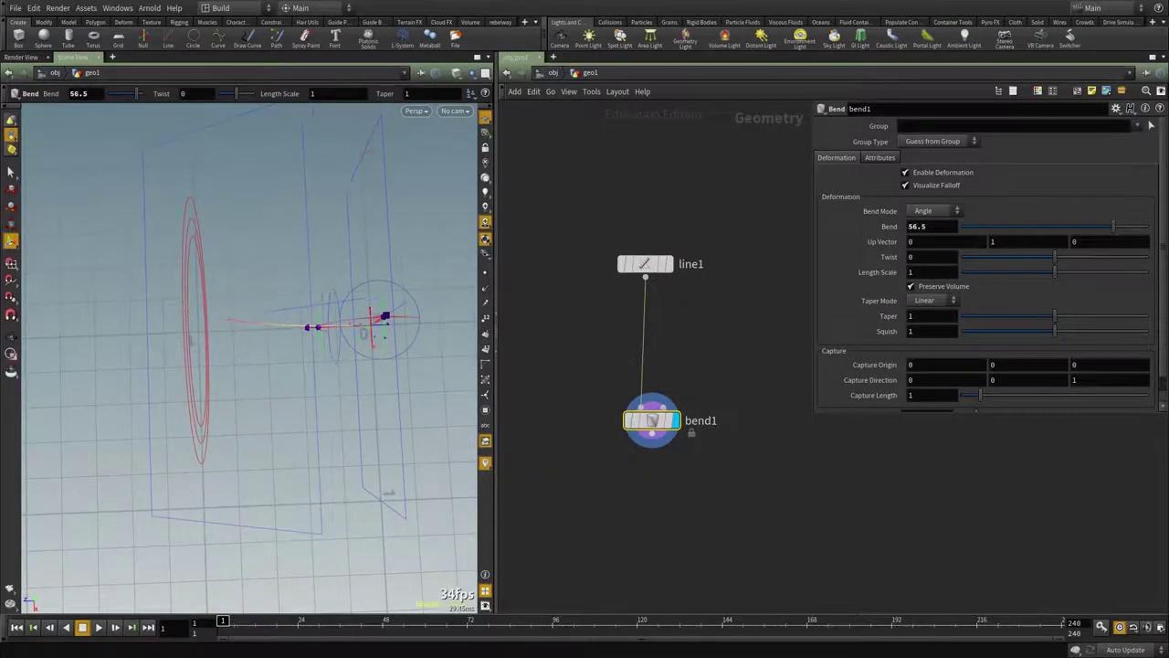
drag(923, 243, 765, 239)
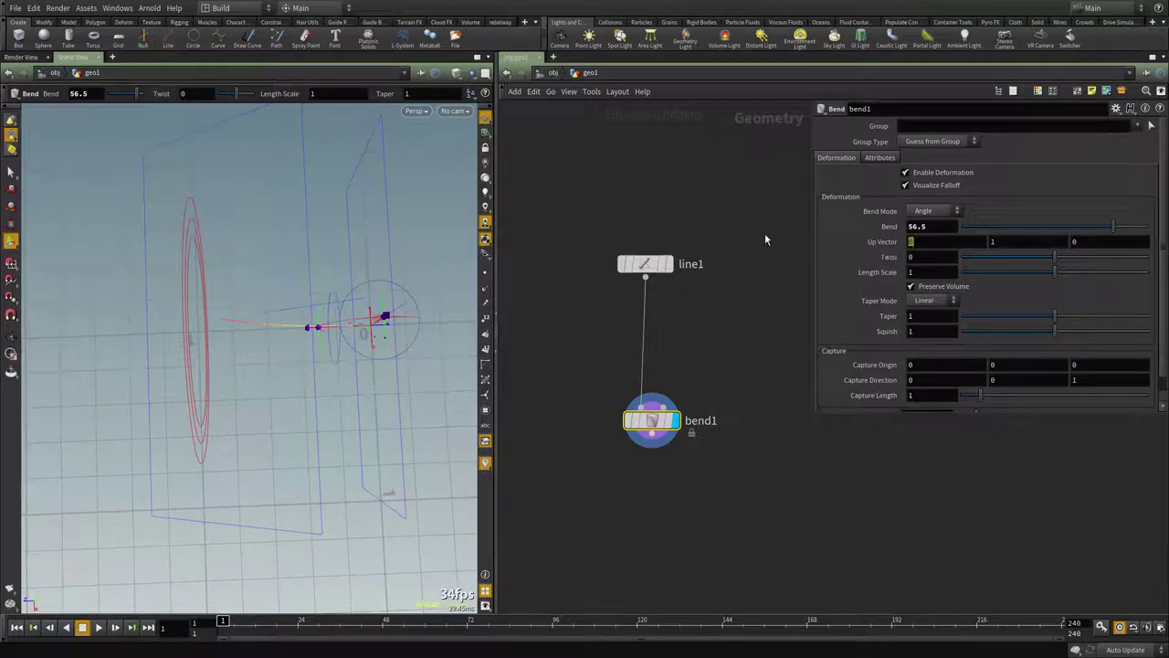
key(Tab)
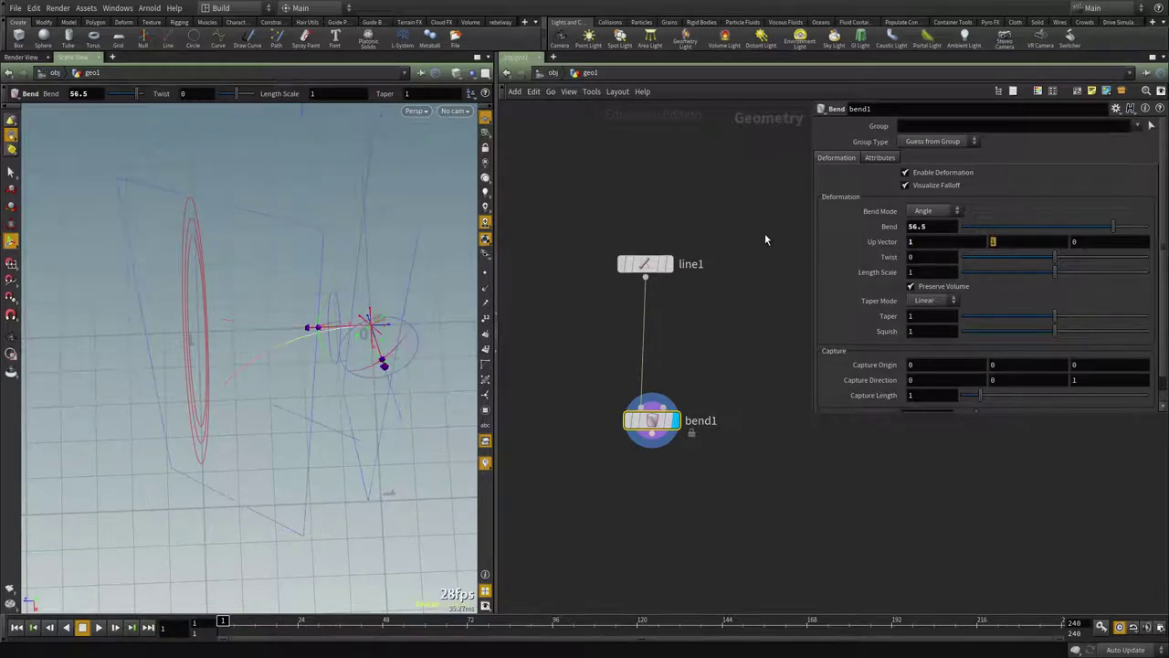
text(0)
key(Return)
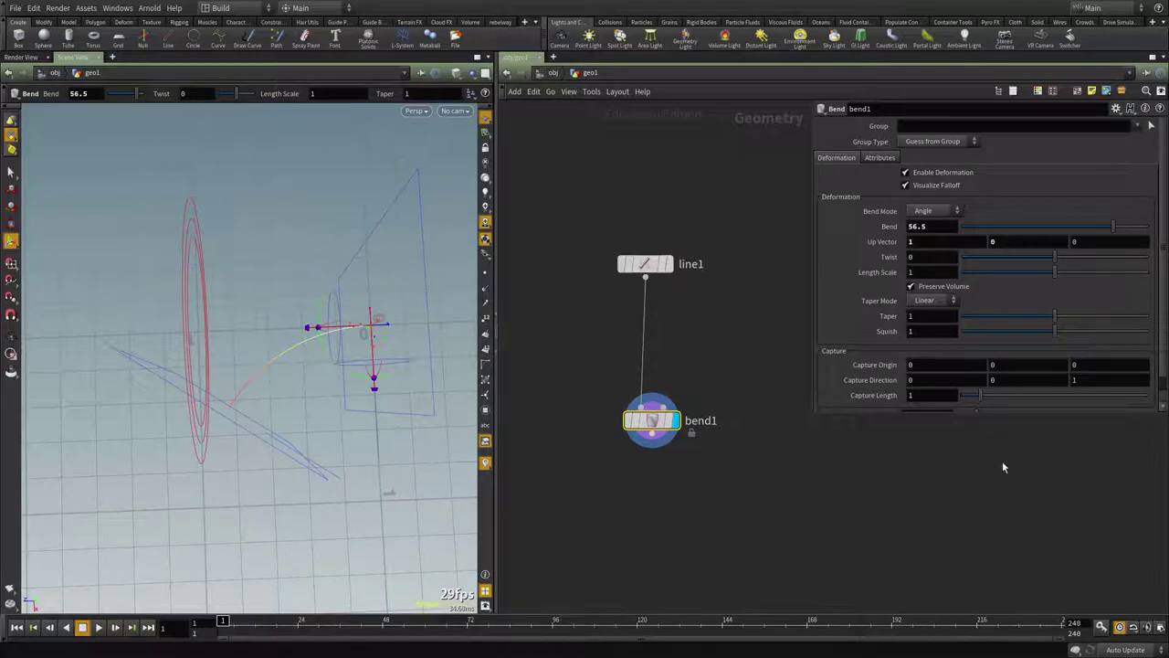
Step: Duplicate bend1, wire the copy to line1, display it and set its bend angle to 18.8
middle_drag(640, 527, 637, 457)
scroll(638, 458, down, 2)
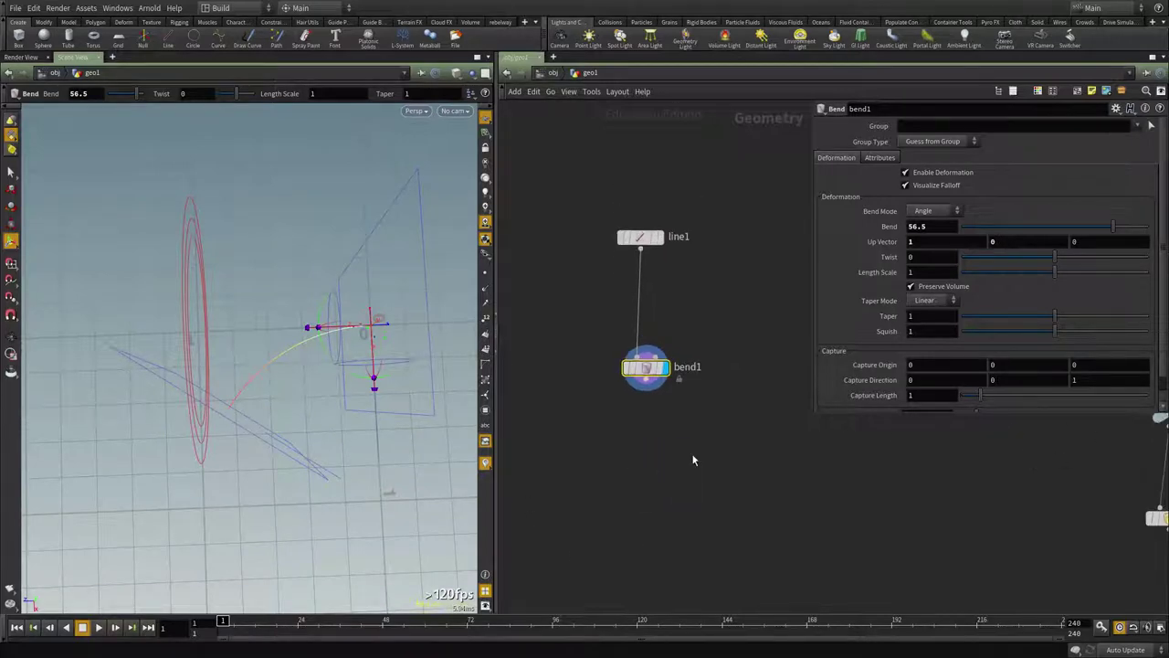
scroll(699, 451, up, 2)
key(ctrl+c)
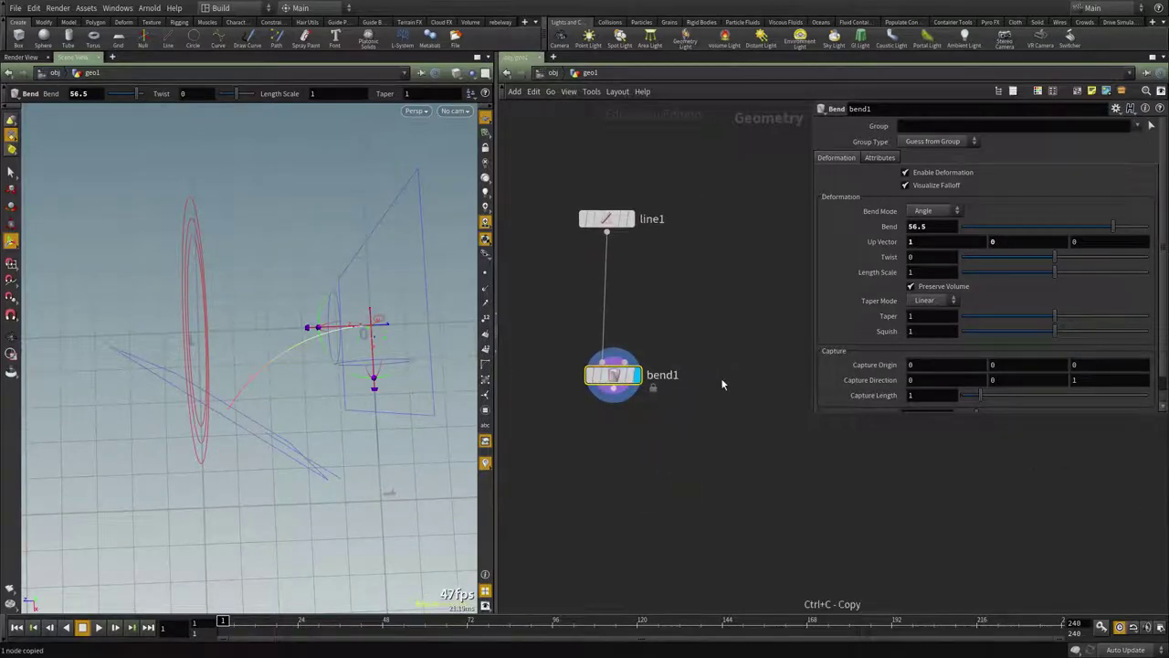
click(756, 455)
middle_drag(756, 454, 712, 441)
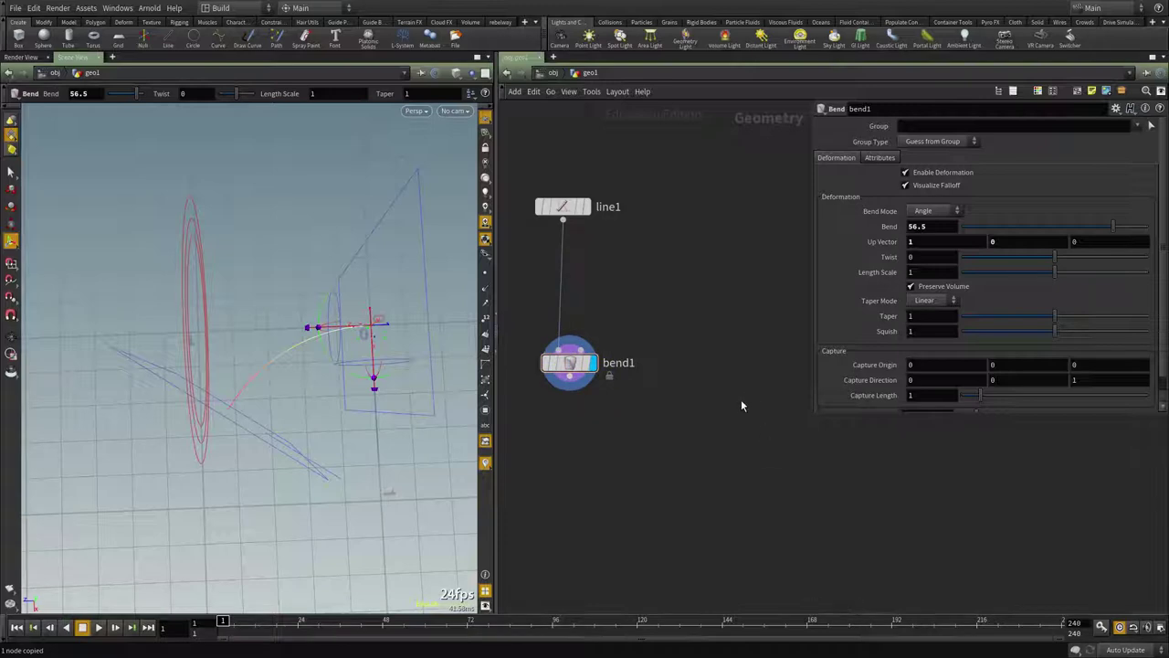
key(ctrl+v)
drag(1104, 233, 1075, 237)
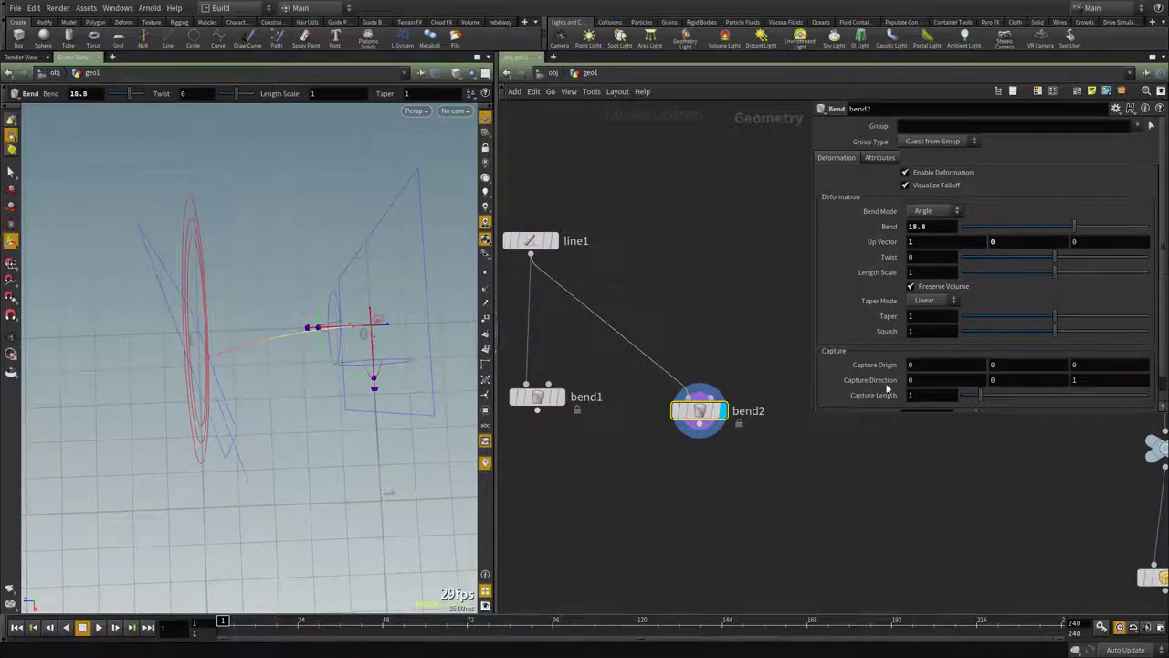
Step: Add a Transform node below bend1 and connect bend1's output to it
middle_drag(630, 500, 651, 415)
key(Tab)
text(tra)
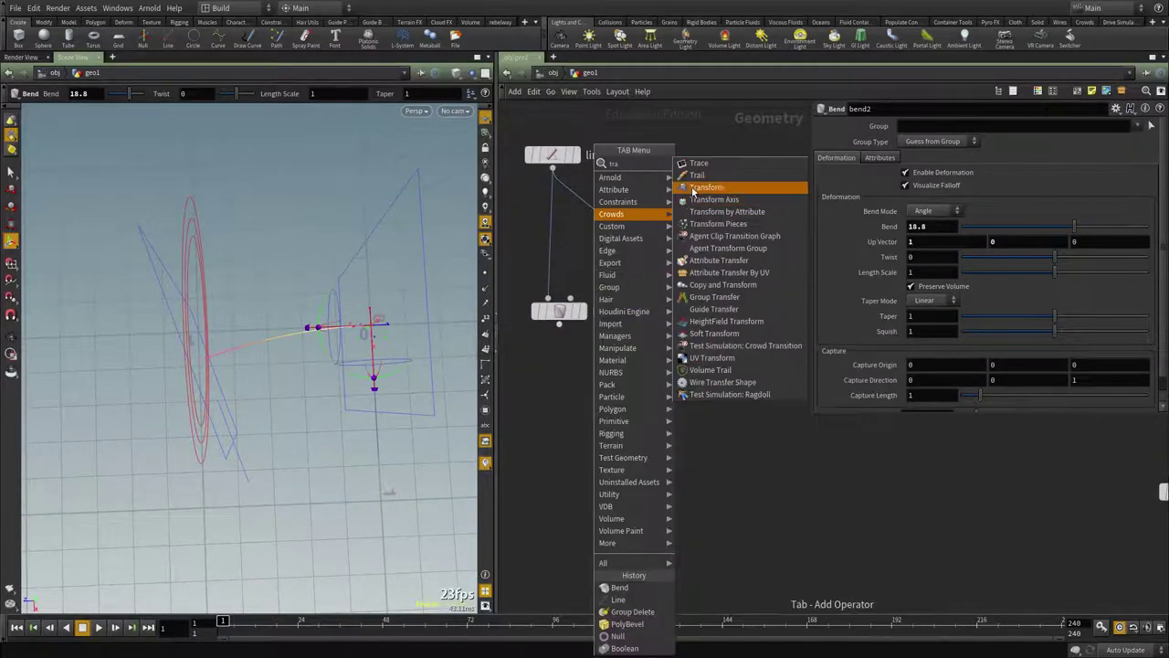
click(714, 188)
click(566, 383)
click(559, 325)
click(566, 370)
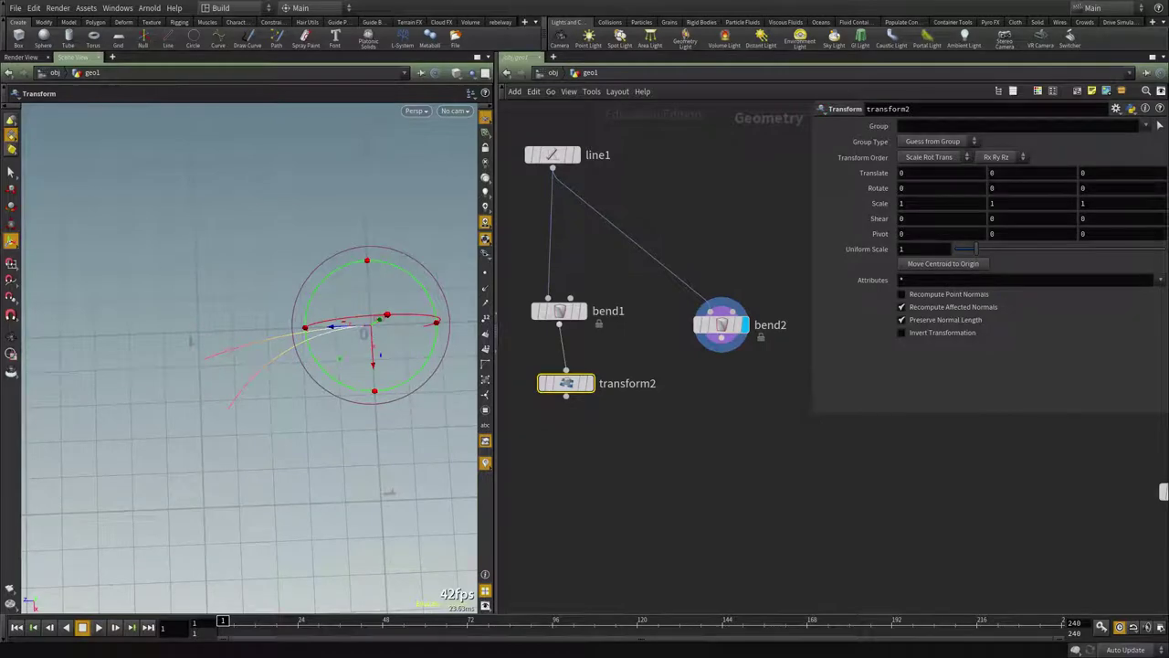
Step: Add a displayed Transform node fed by bend2 and reduce its uniform scale to about 0.38
click(721, 324)
key(Tab)
text(tra)
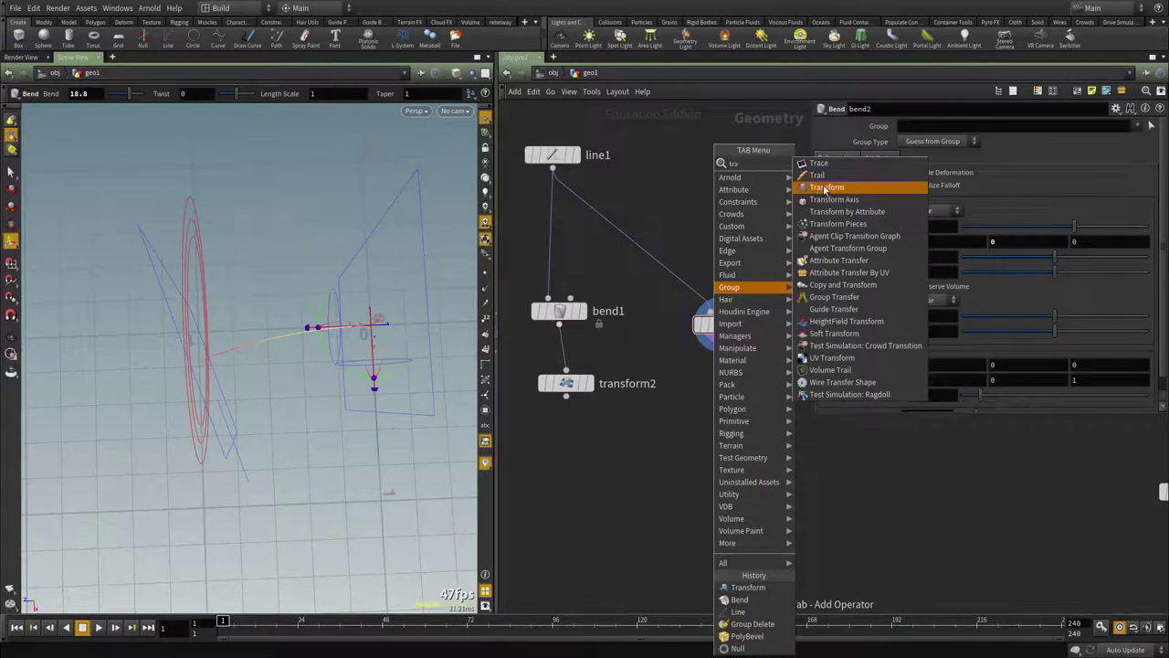
click(825, 187)
click(721, 395)
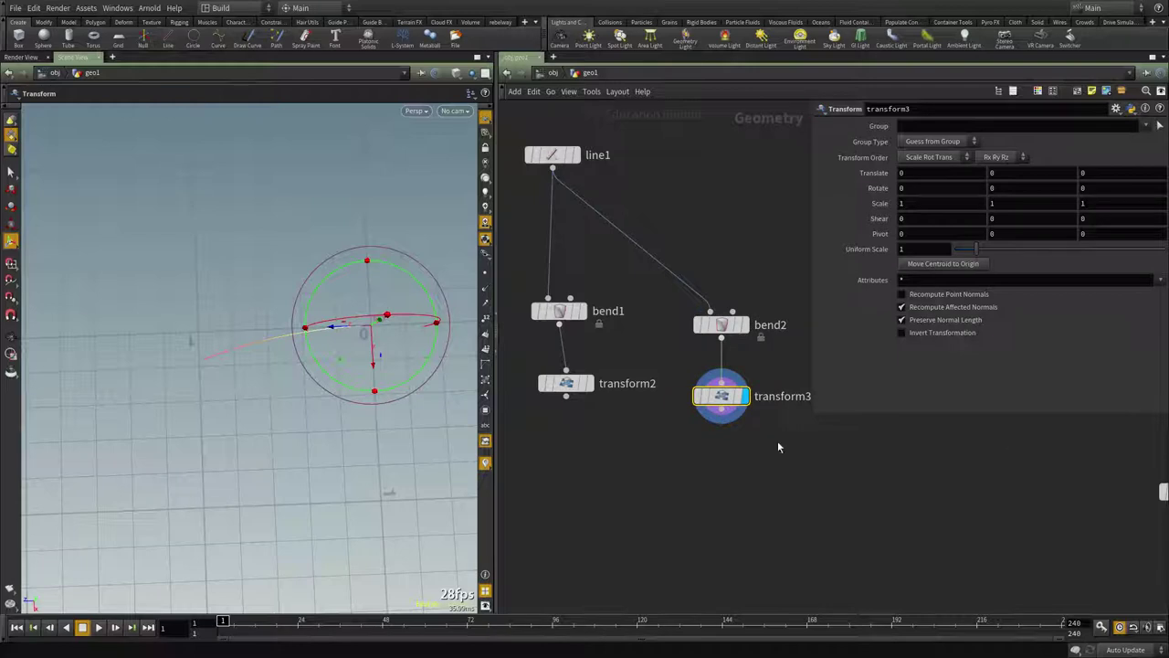
middle_drag(748, 417, 749, 409)
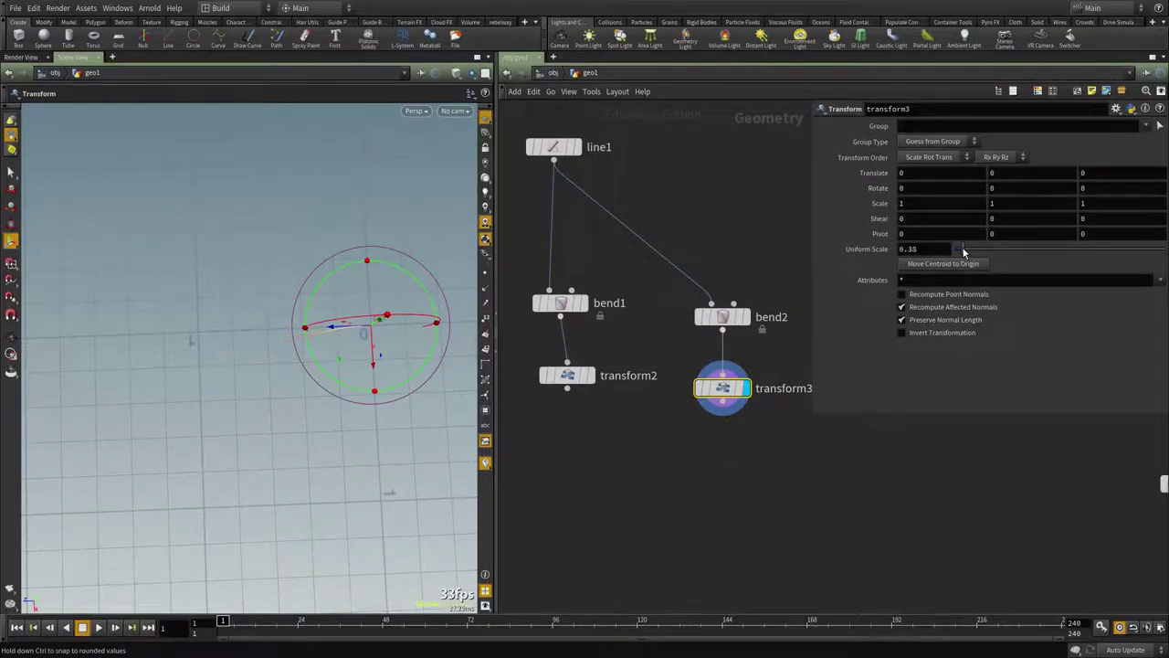
Step: Move the bend1 curve up about 0.966 units in Y with transform2
click(579, 367)
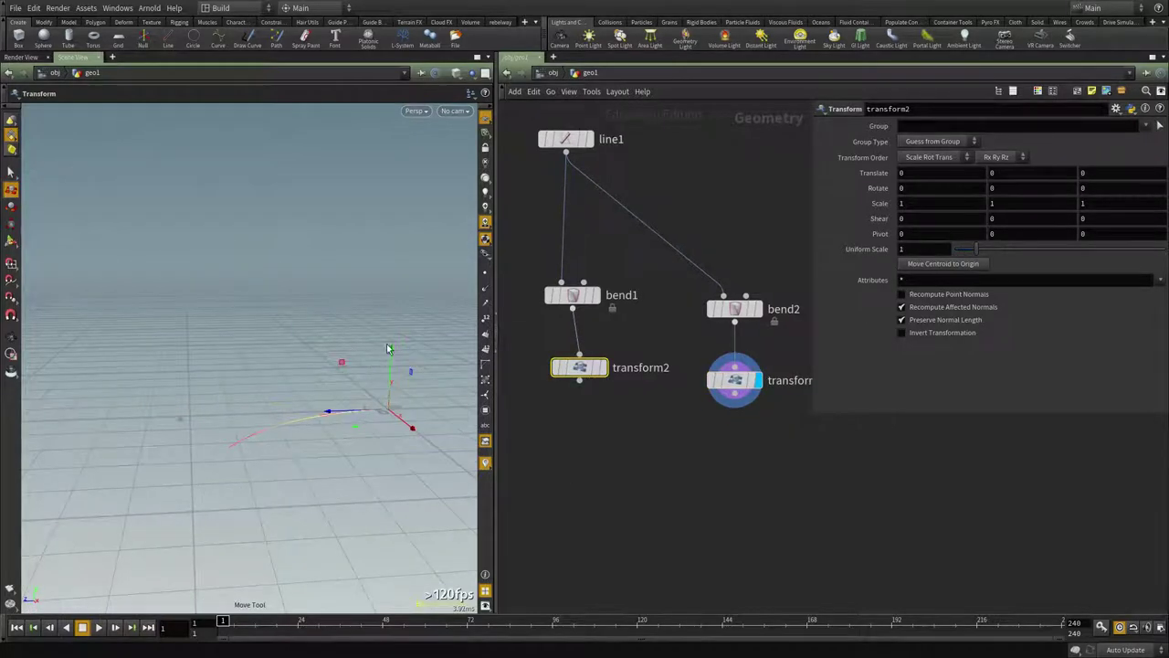
drag(388, 348, 393, 292)
drag(398, 185, 402, 143)
Step: Add a Merge node, connect transform2 and transform3 to it, and display the merged curves
middle_drag(647, 550, 658, 432)
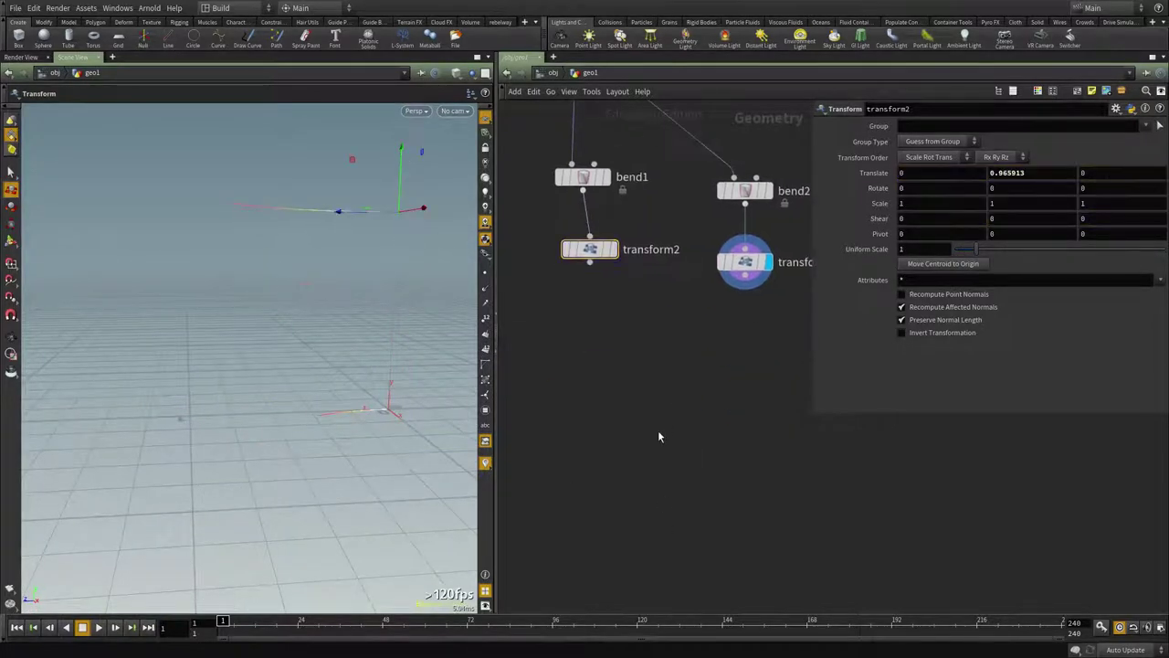
key(Tab)
text(merge)
key(Return)
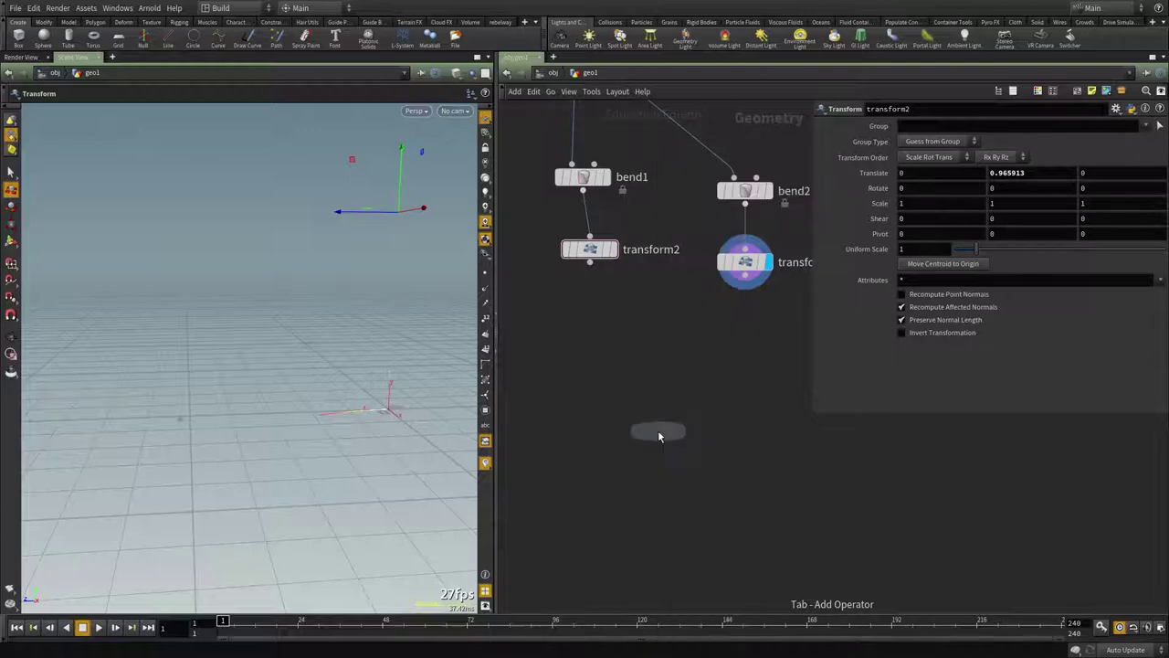
click(658, 431)
click(589, 263)
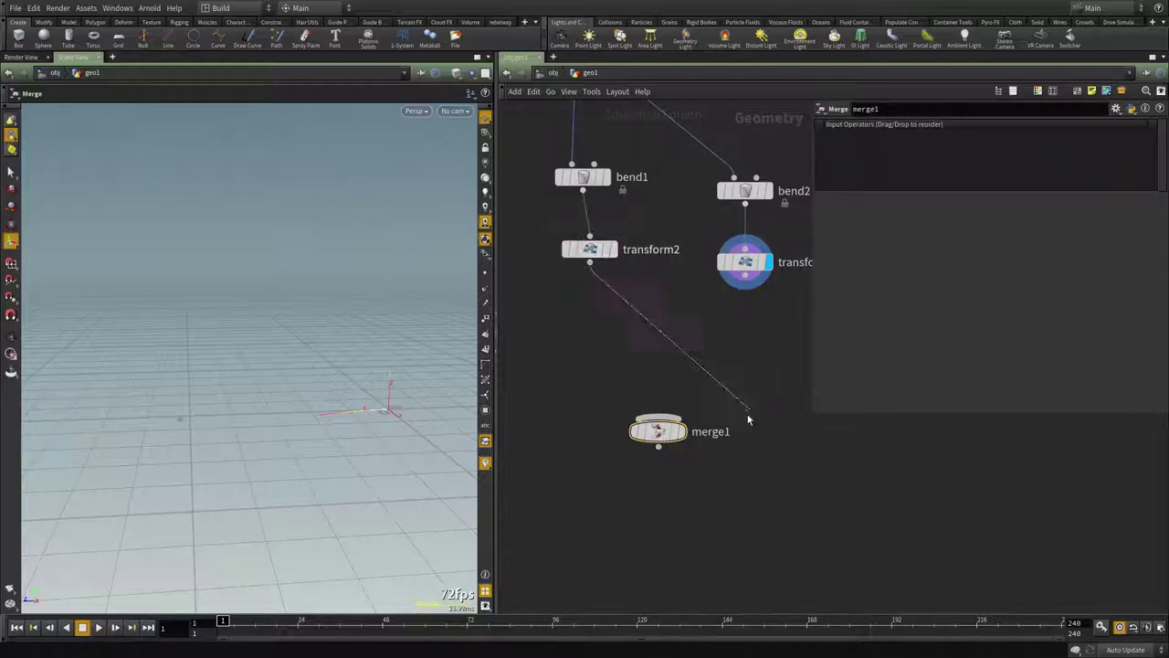
click(674, 418)
click(745, 275)
click(674, 418)
middle_drag(717, 419, 720, 386)
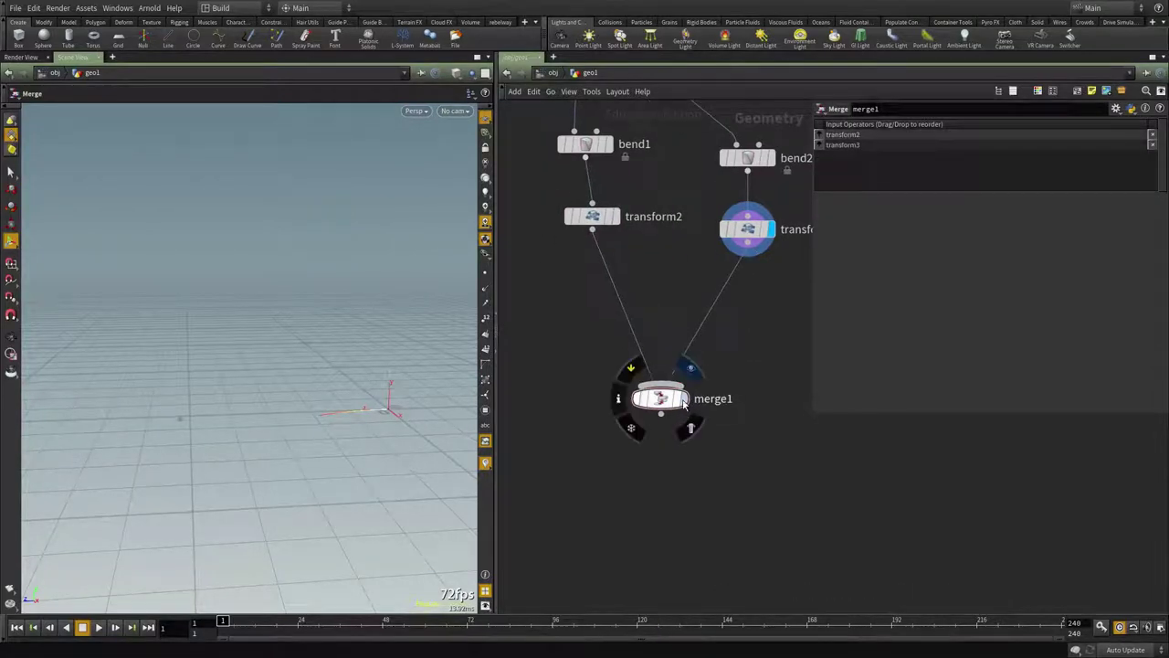
click(688, 370)
Step: Add a Skin node below merge1, connect the merged curves to its first input and display it
drag(667, 405, 648, 431)
key(Tab)
text(skin)
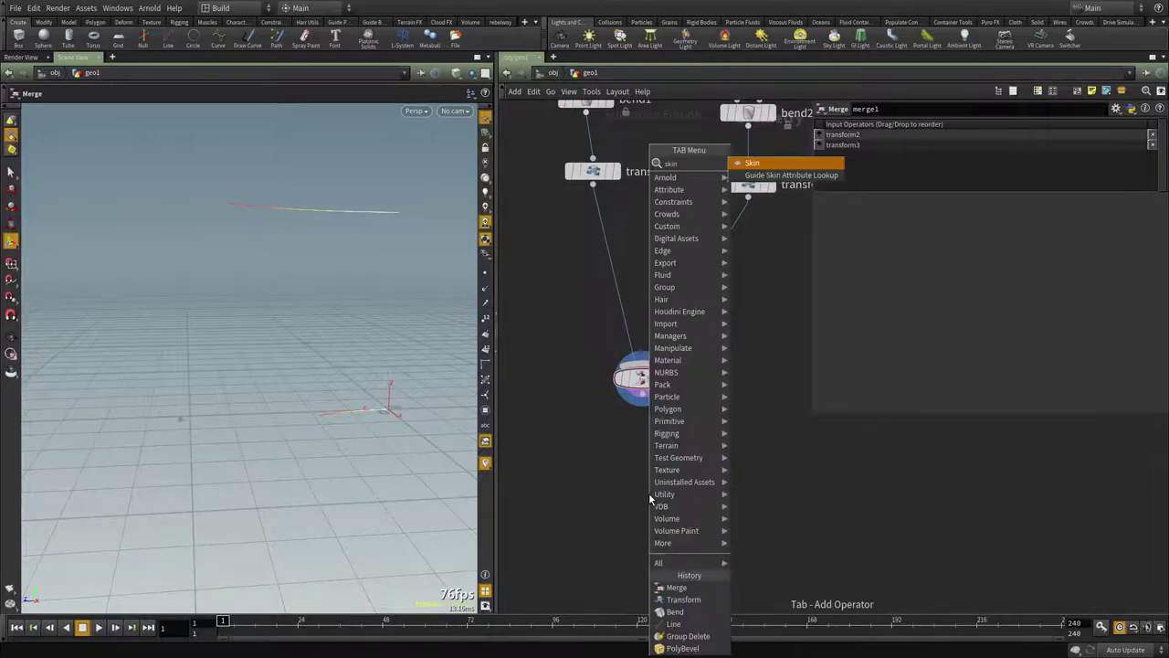
key(Return)
click(649, 492)
click(643, 378)
click(643, 394)
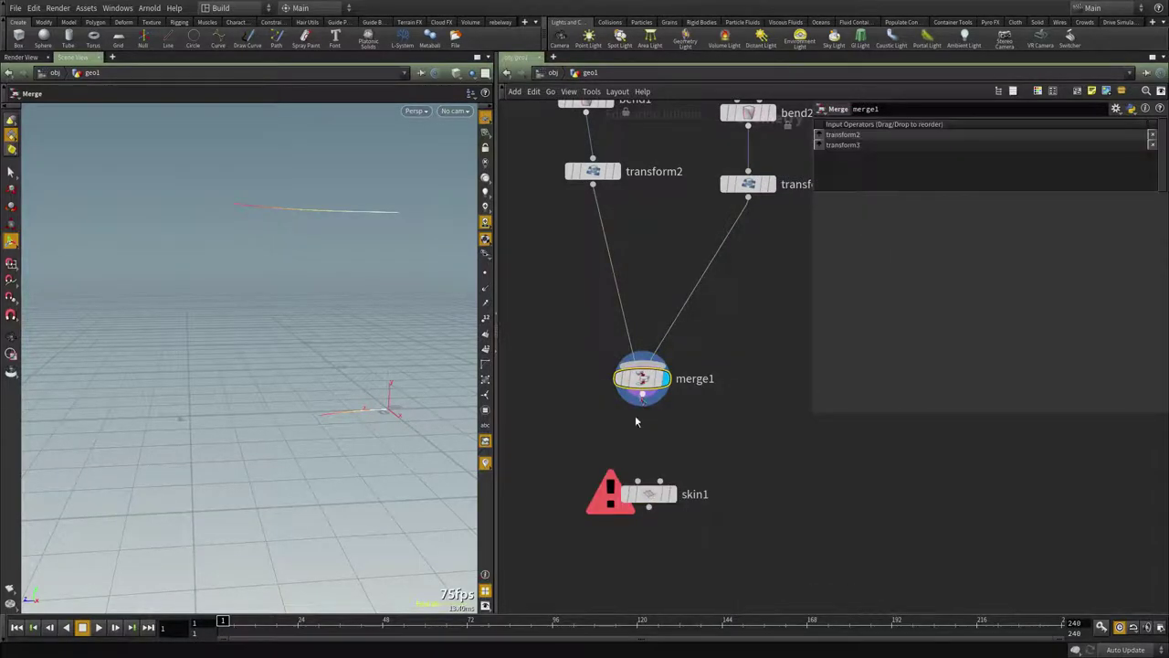
click(638, 480)
click(672, 494)
click(649, 494)
Step: Try a different bend angle on bend1 and undo the latest parameter changes
alt+drag(285, 365, 308, 411)
middle_drag(635, 142, 634, 334)
click(584, 292)
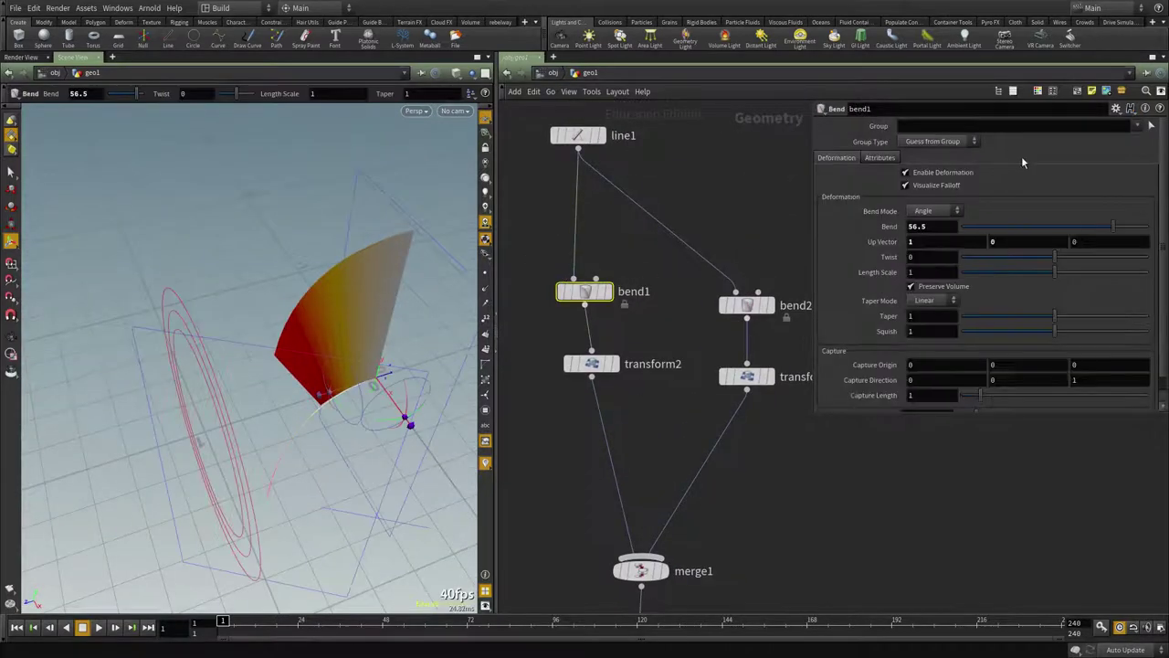
middle_drag(884, 229, 589, 217)
key(ctrl+z)
key(ctrl+z)
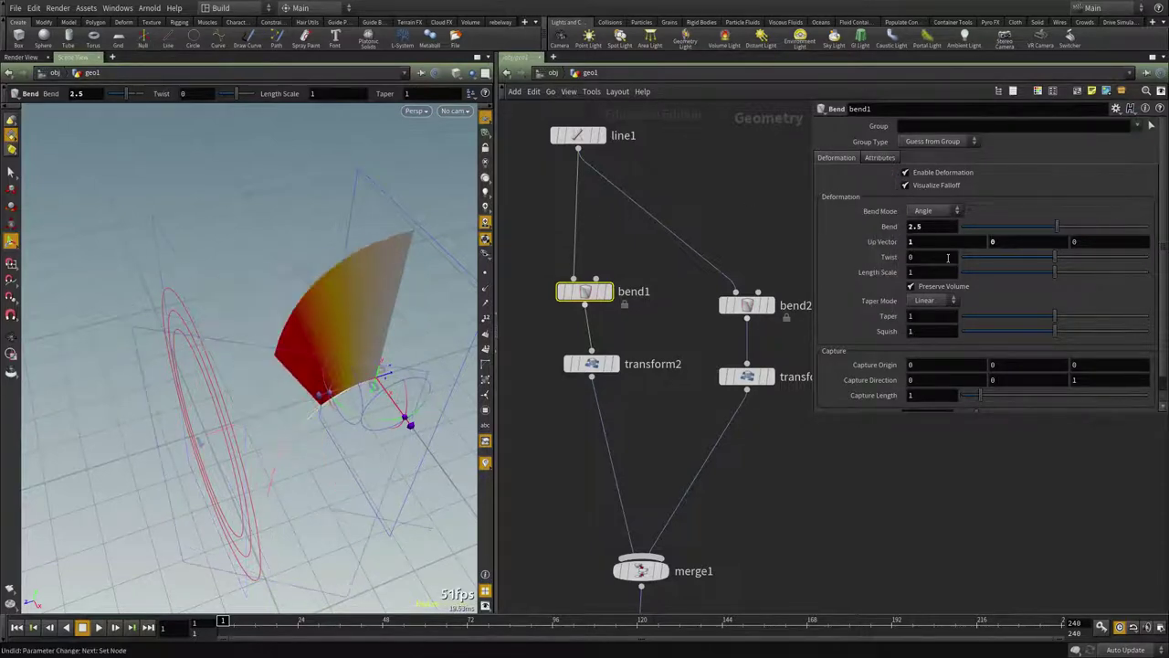
Step: Set the uniform scale of transform3 to 0.18 and move the inner curve about 0.196 units in Z
middle_drag(658, 419, 569, 462)
click(658, 420)
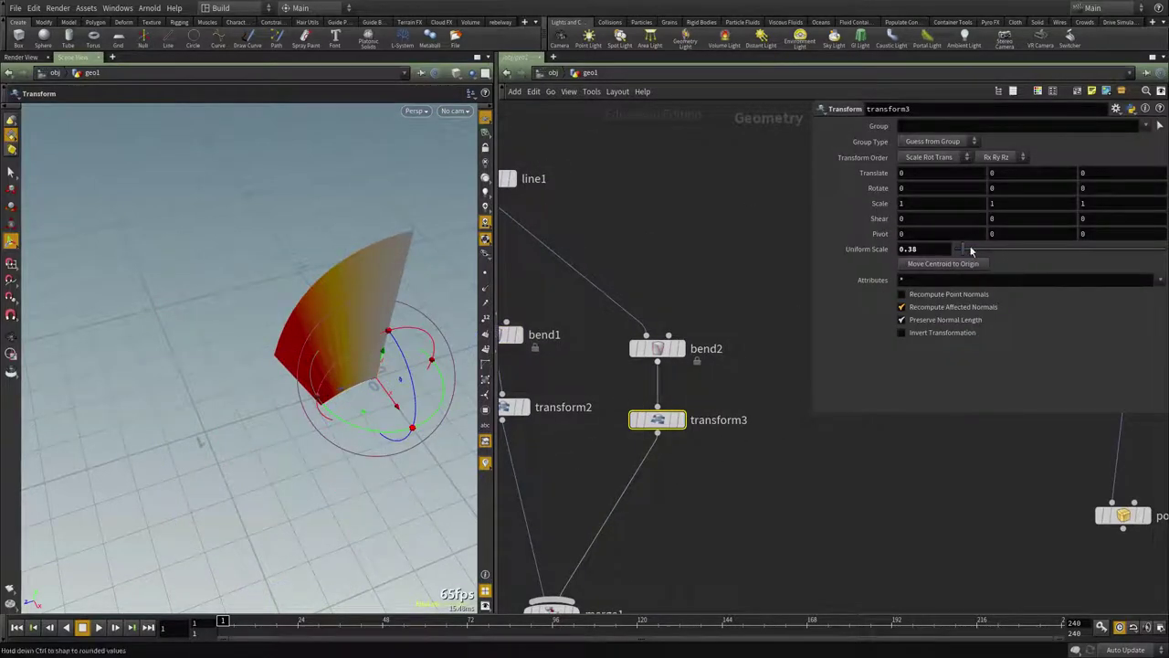
middle_drag(930, 248, 908, 248)
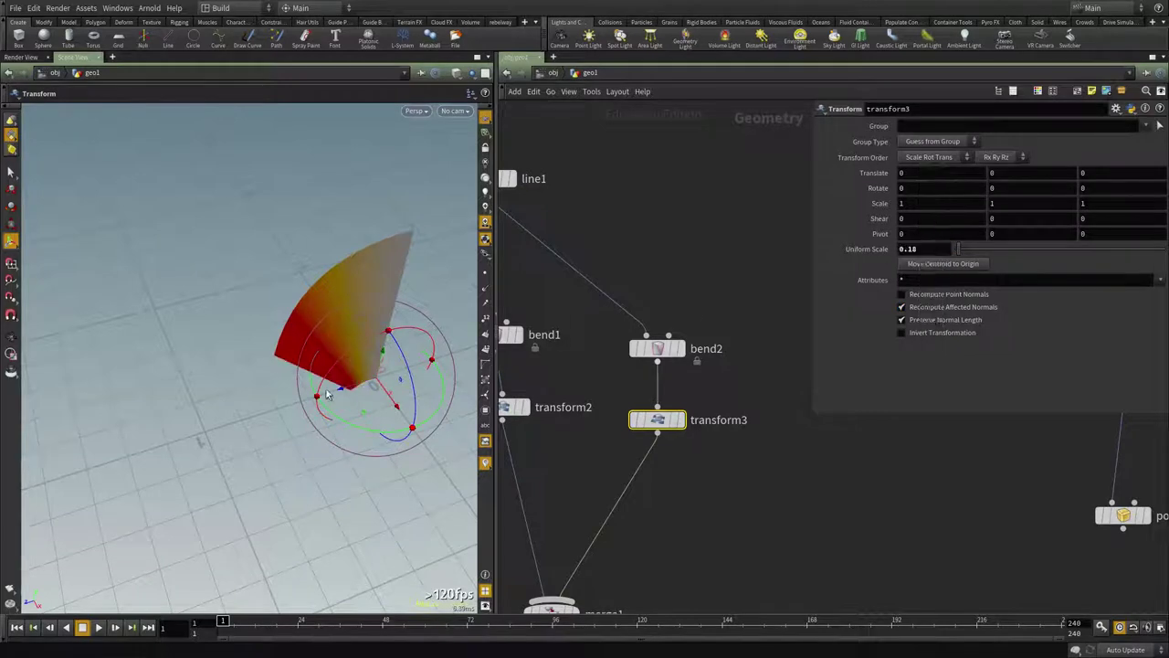
drag(344, 387, 369, 393)
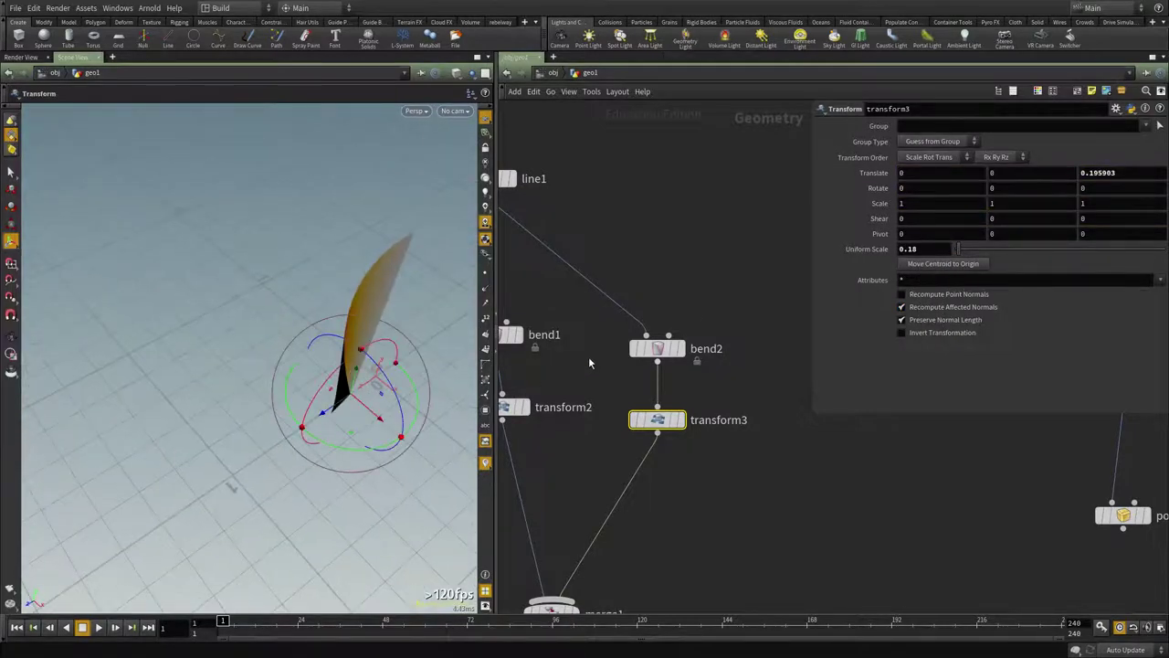
Step: Rotate the outer curve about -2.11 degrees in Y with transform2
middle_drag(590, 361, 775, 345)
drag(744, 374, 585, 464)
key(r)
drag(430, 270, 342, 348)
key(Escape)
key(r)
drag(385, 262, 410, 270)
scroll(888, 485, down, 2)
middle_drag(853, 542, 779, 372)
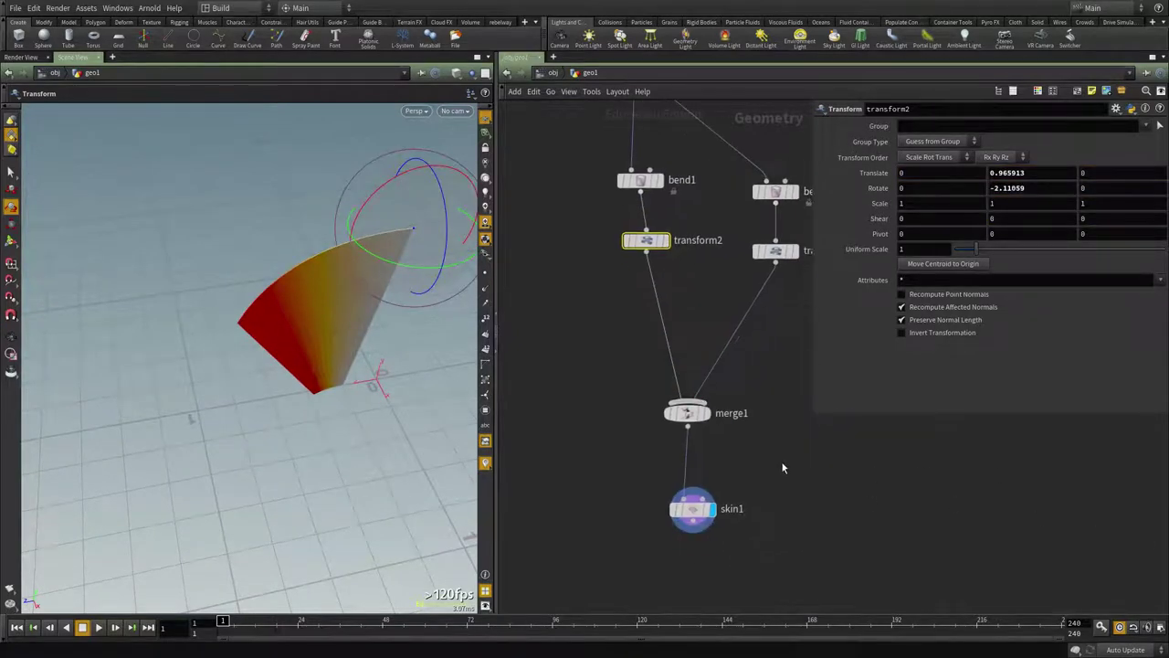
Step: Add a Transform node fed by skin1, display it, and move the blade's centroid to the origin
middle_drag(782, 468, 725, 331)
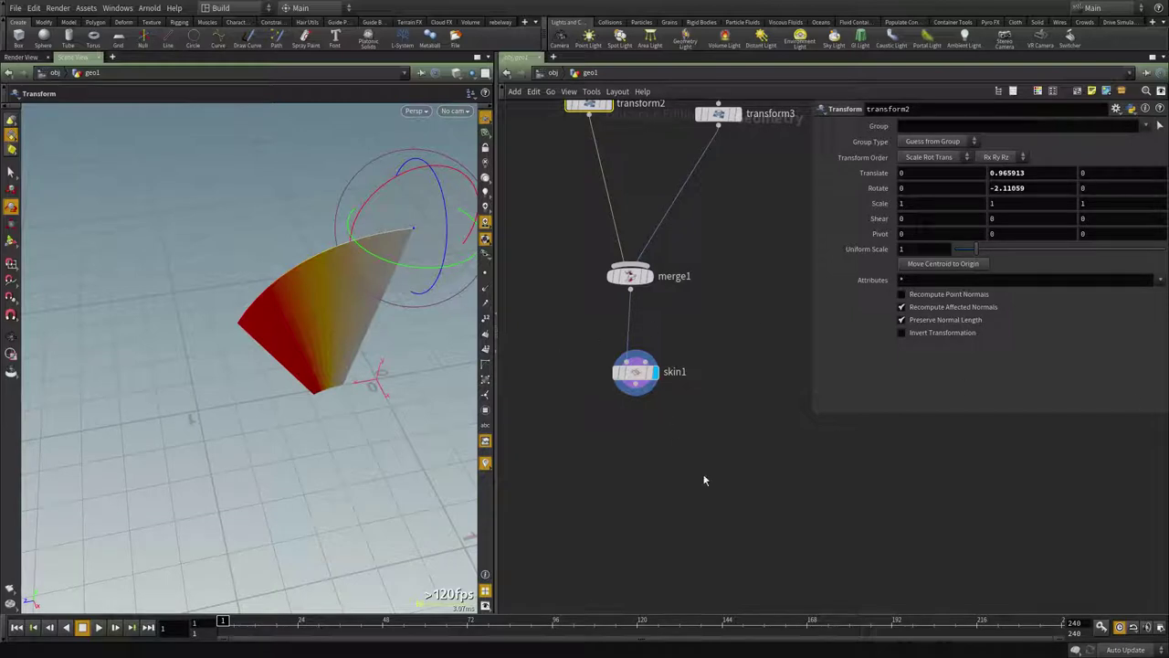
middle_drag(704, 480, 692, 452)
key(Tab)
text(tra)
click(731, 189)
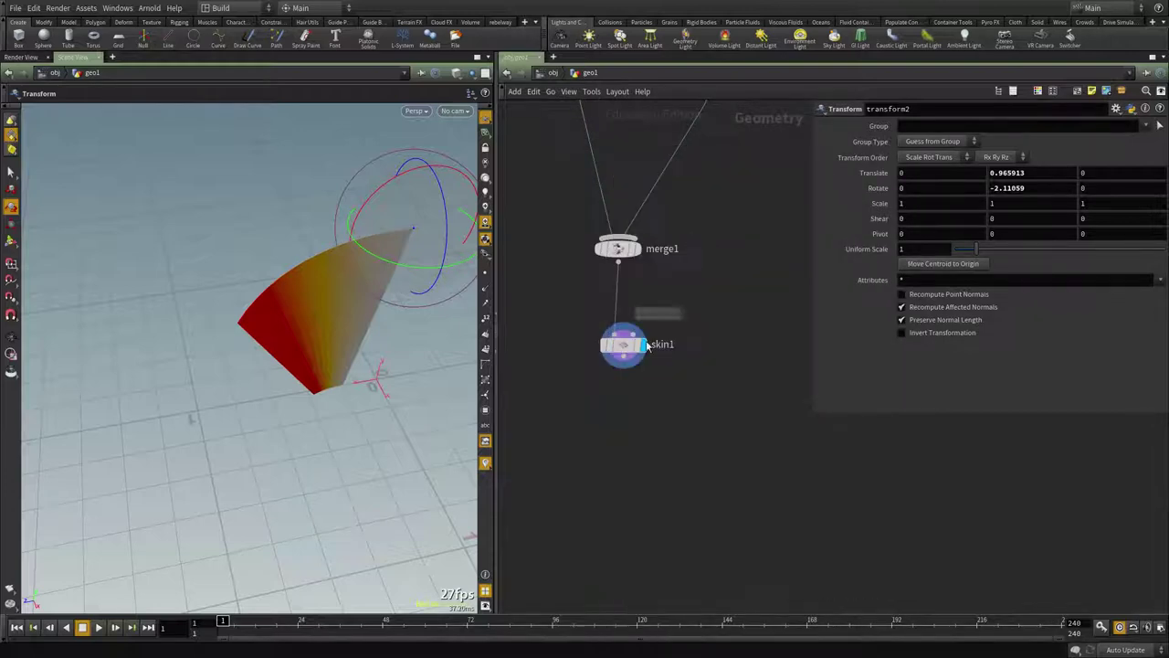
click(636, 442)
drag(624, 356, 636, 432)
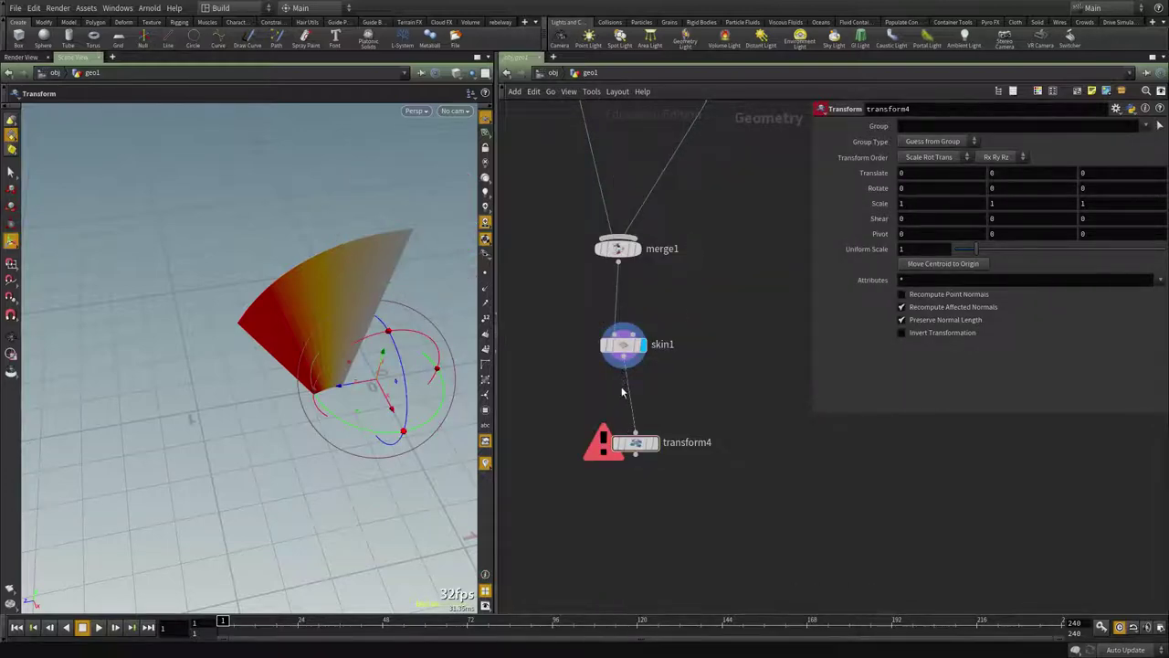
click(642, 463)
click(932, 266)
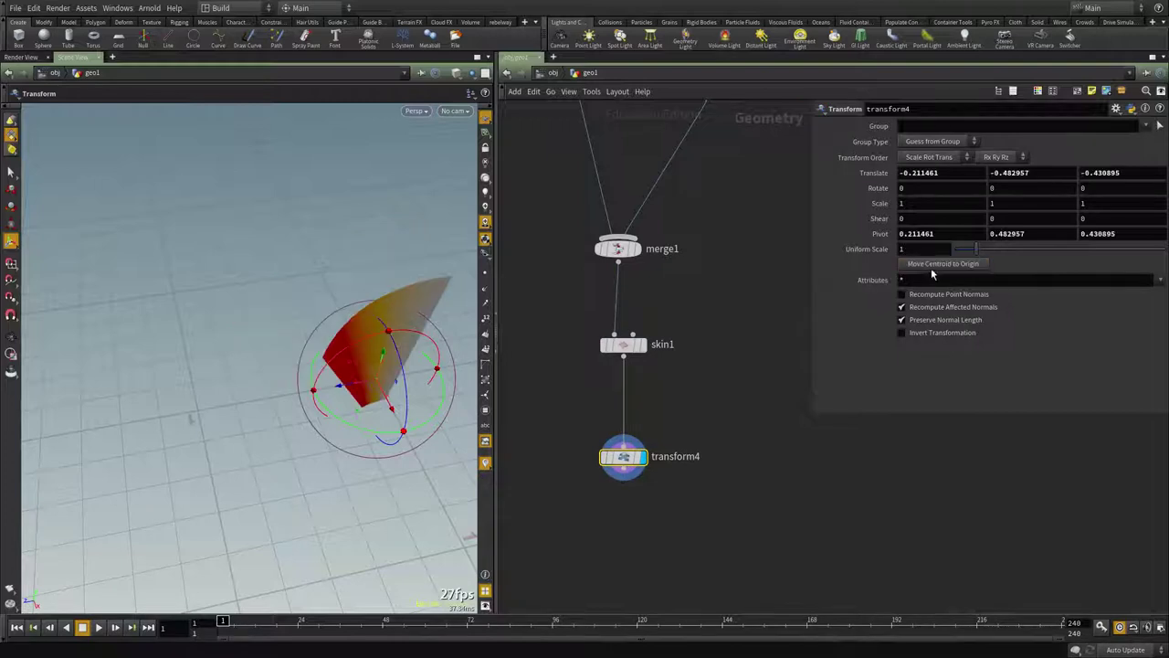
Step: Try rotating the blade around several axes with transform4 and undo the rotation
key(r)
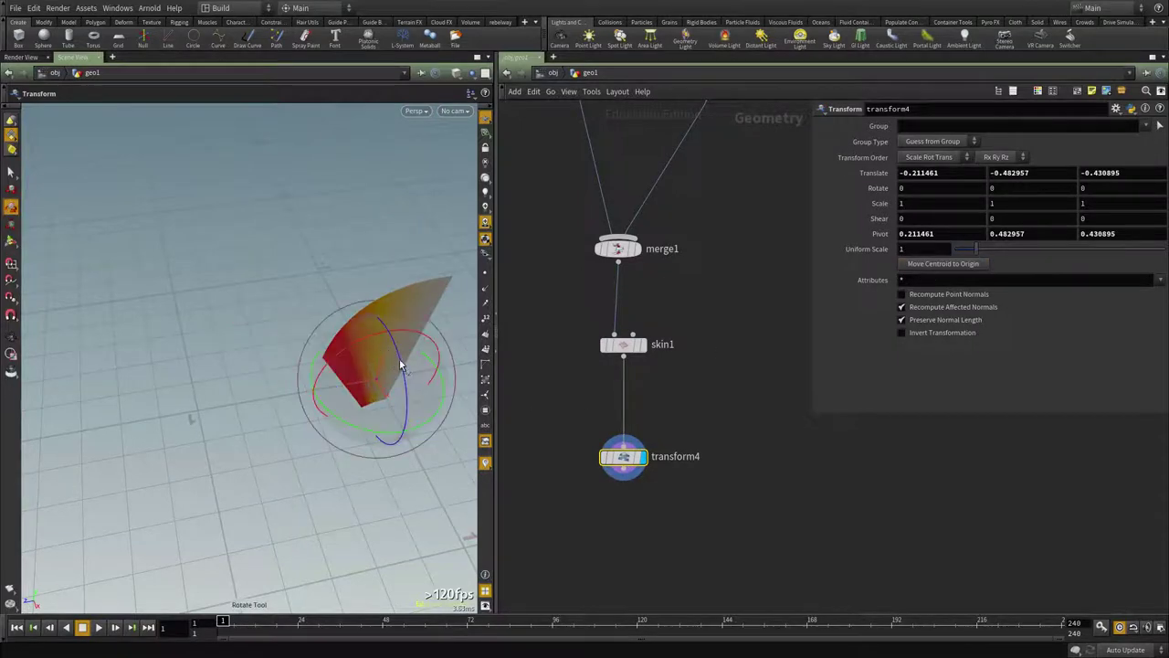
drag(399, 365, 419, 429)
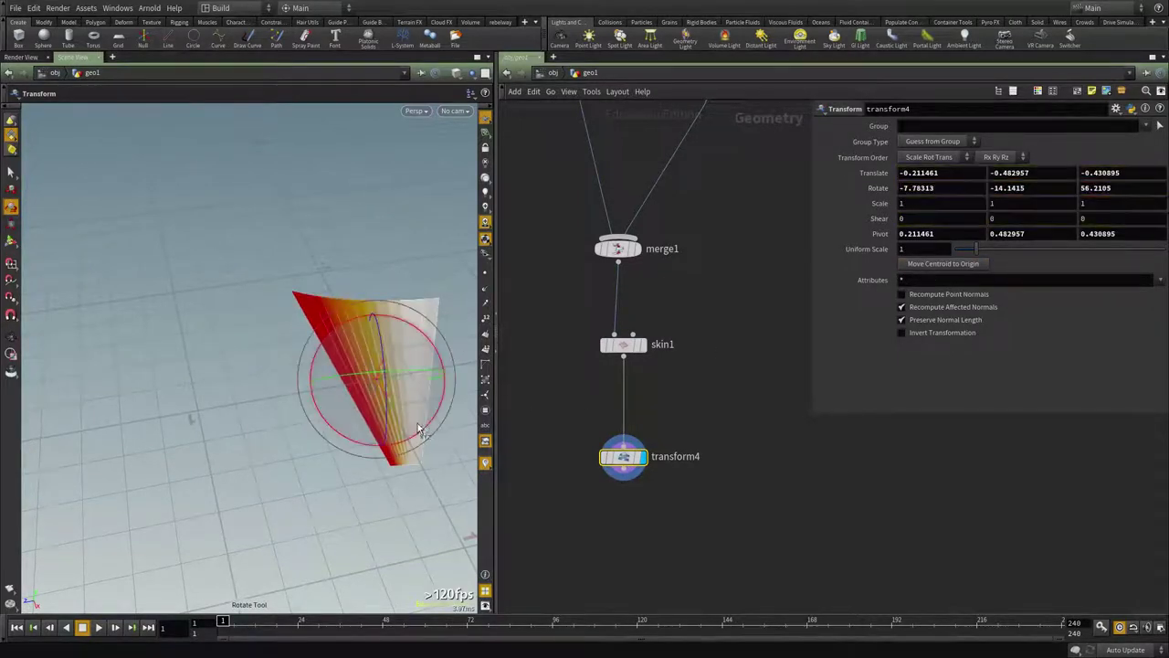
key(ctrl+z)
key(ctrl+z)
key(ctrl+z)
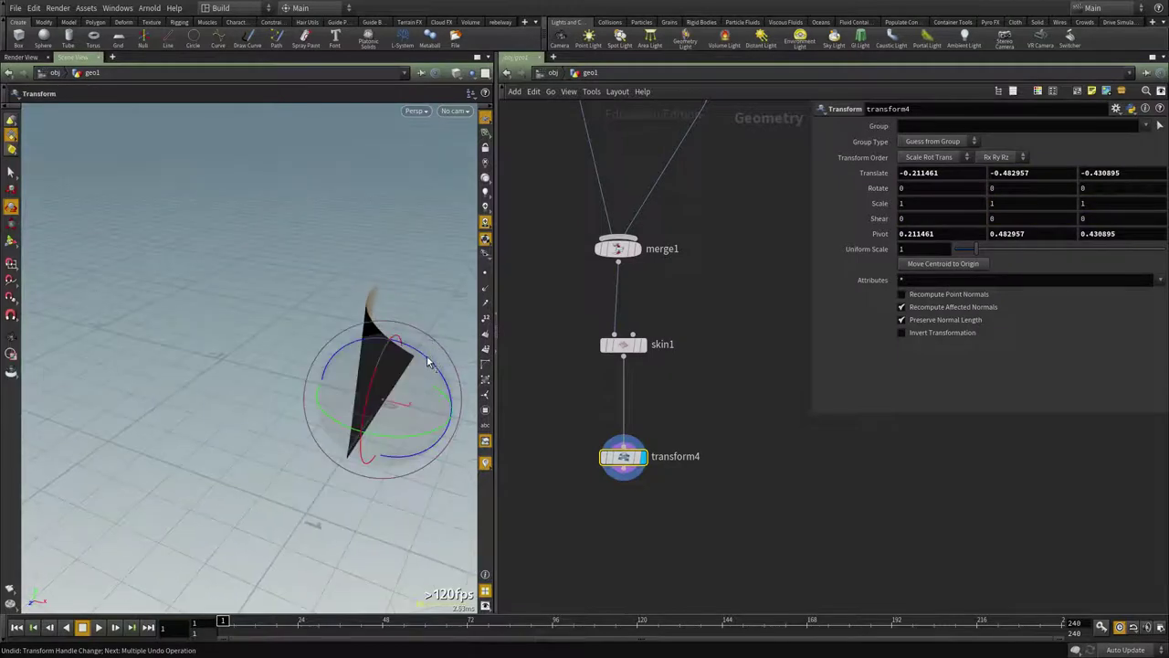
Step: Rotate the blade to about -20.4 degrees in Y and 92.7 degrees in Z, and shift it to about -1.06 in X
drag(427, 363, 243, 413)
key(t)
drag(318, 283, 246, 296)
Step: Reposition the blade with transform4 to about -1.04 in X, -0.44 in Y and -0.22 in Z, checking it from the front
key(space+2)
key(space+3)
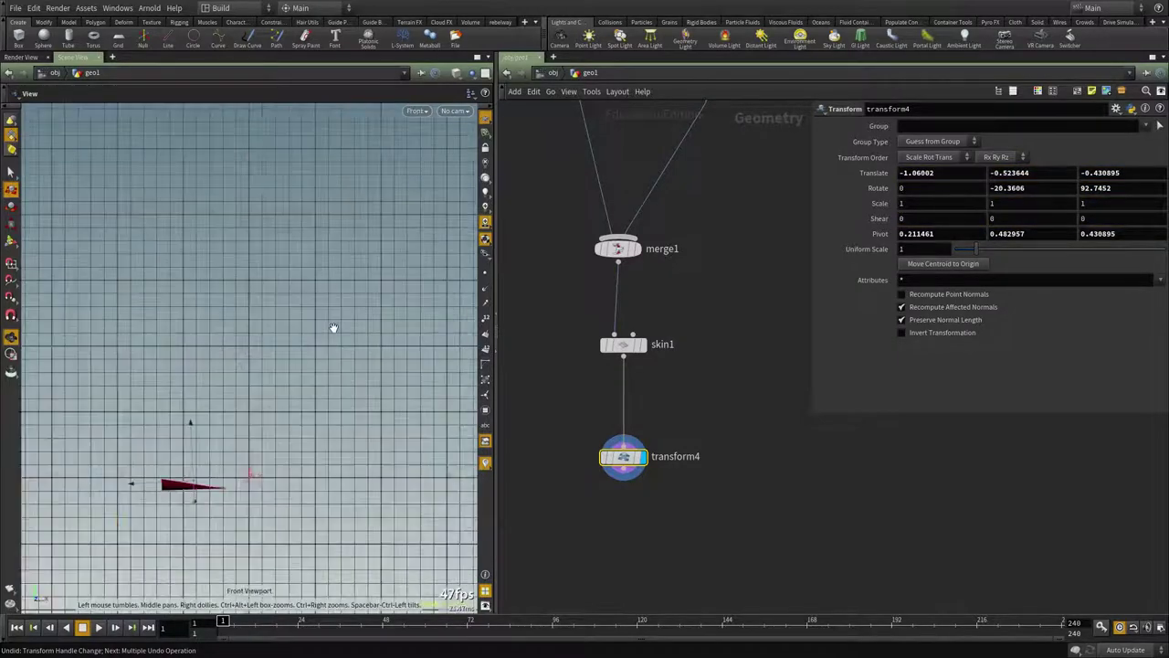
middle_drag(317, 348, 368, 214)
right_drag(368, 215, 407, 306)
drag(244, 334, 246, 384)
key(Escape)
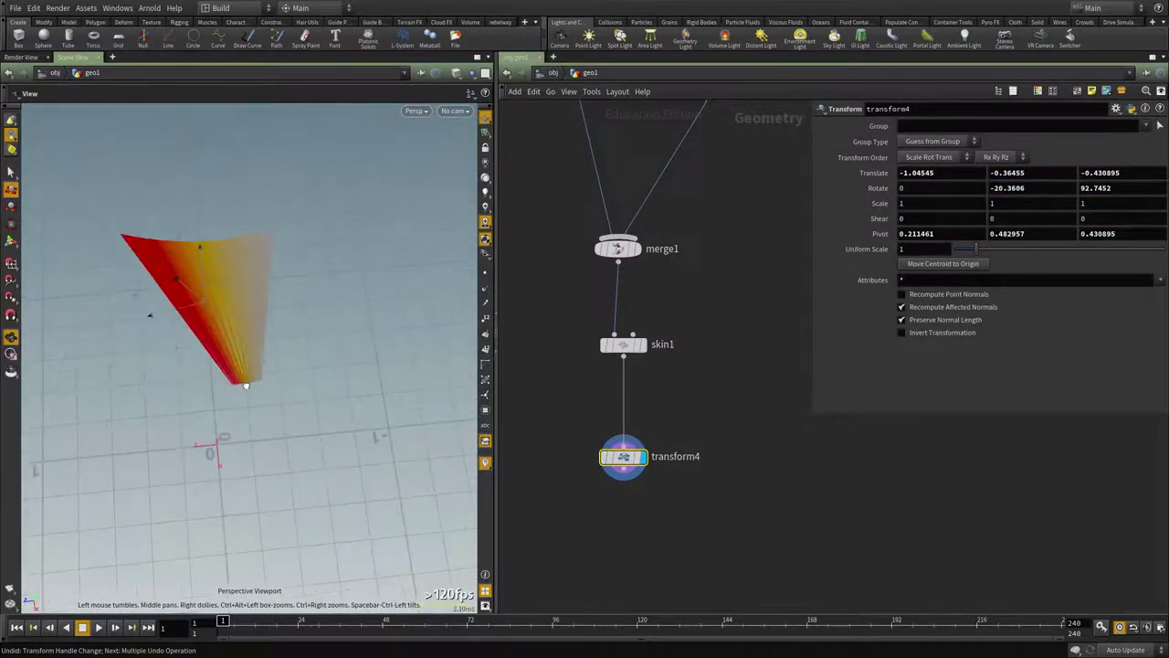
drag(174, 312, 140, 324)
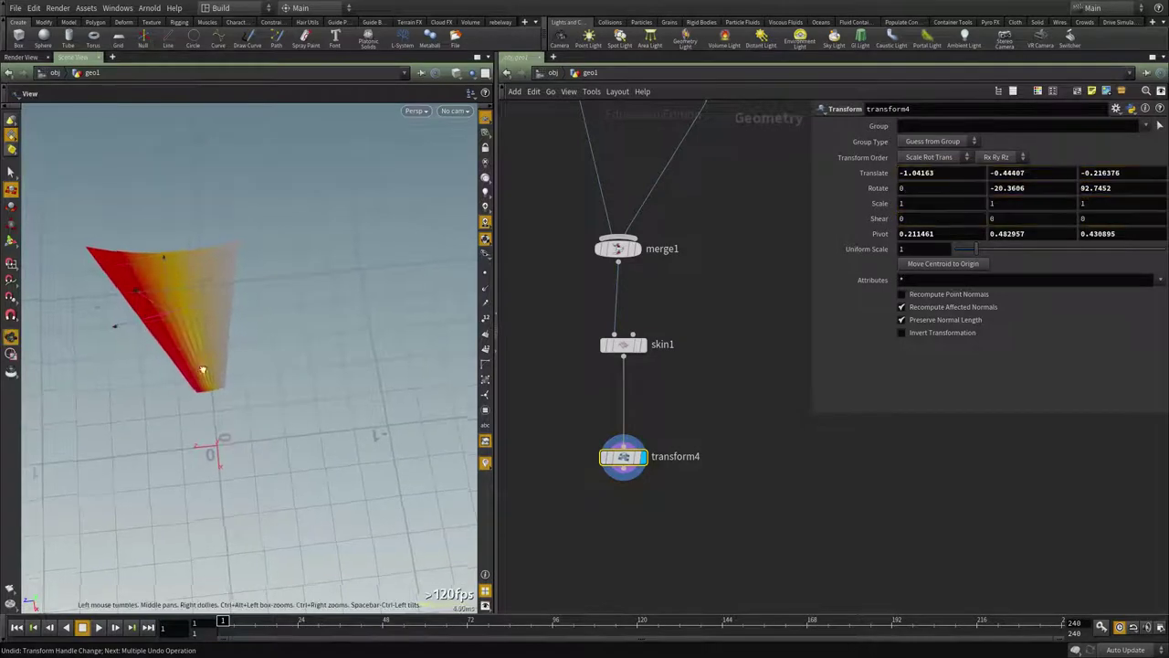
Step: Rotate the blade to about 19.2 degrees in Y and move it to about -1.01, -0.23, -0.28 with transform4
alt+drag(203, 369, 265, 271)
alt+middle_drag(66, 510, 136, 449)
drag(119, 426, 188, 416)
key(Return)
key(r)
drag(119, 399, 154, 369)
key(t)
drag(162, 431, 196, 503)
Step: Add a Copy and Transform node fed by transform4 and set its total number of copies to 11
middle_drag(655, 527, 605, 448)
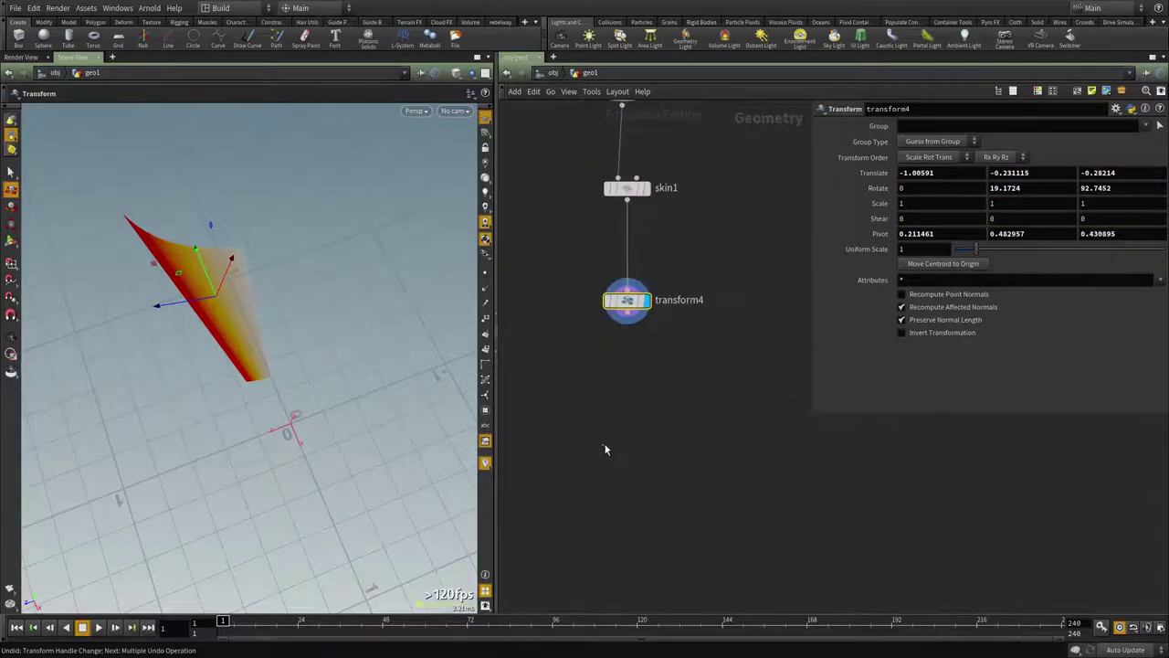
key(Tab)
text(copy)
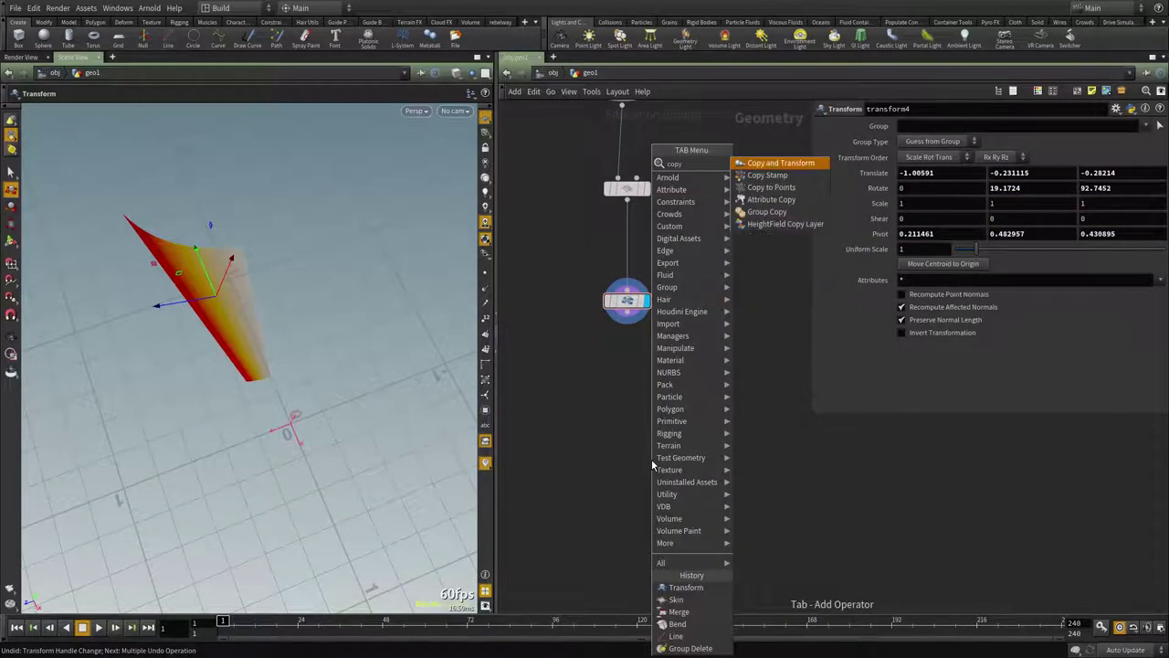
key(Down)
key(Down)
key(Down)
key(Up)
key(Up)
key(Up)
key(Return)
click(651, 459)
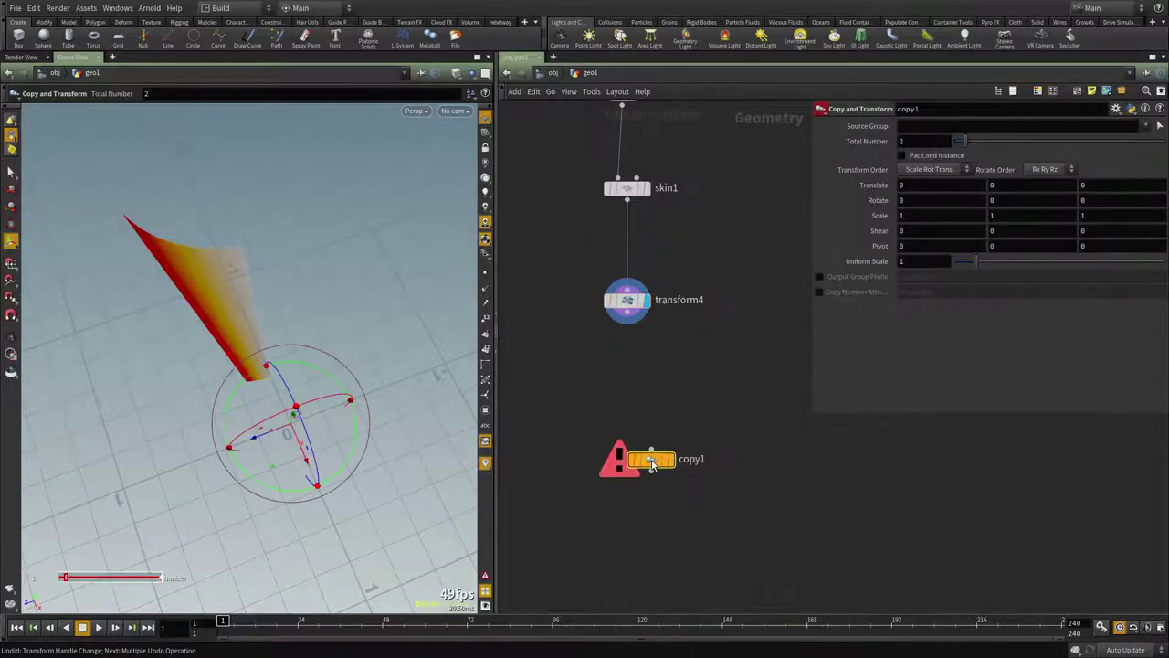
click(651, 447)
click(627, 322)
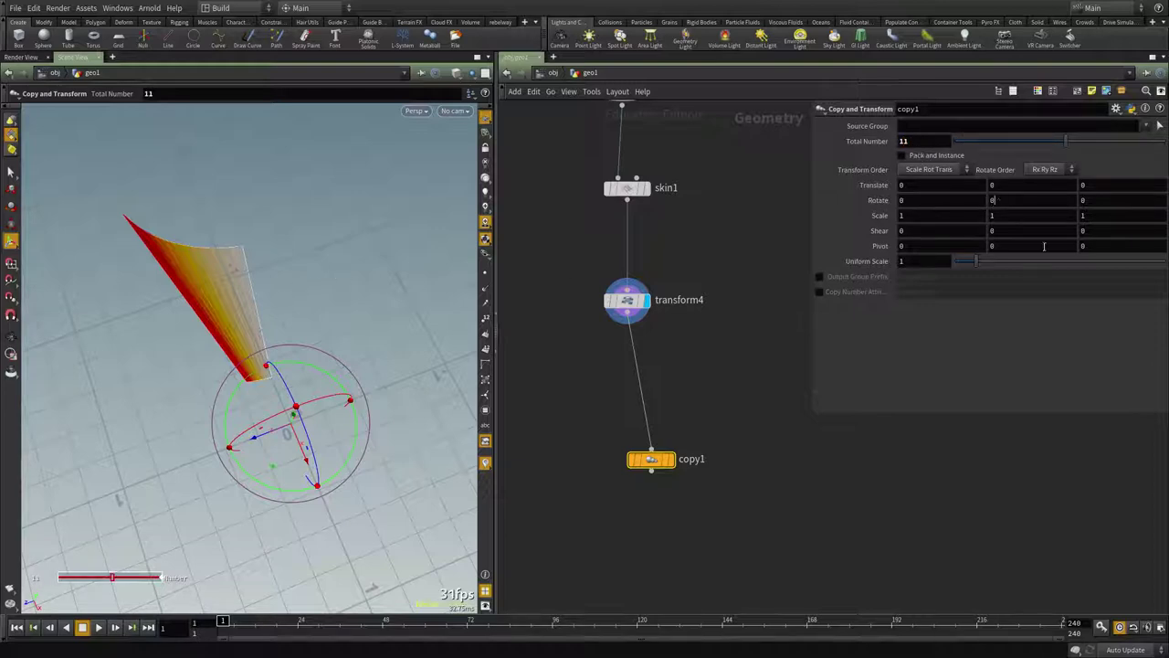
Step: Set the Y rotation of copy1 to 360/ch("ncy") by pasting a relative reference to the total number
text(360/)
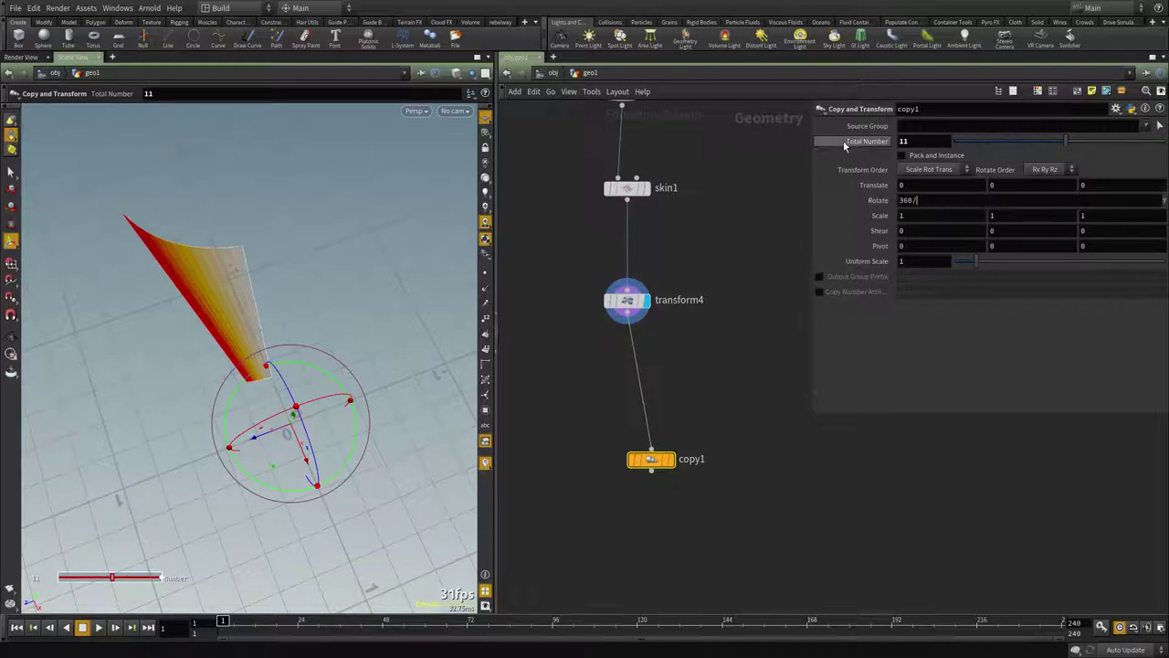
right_click(843, 202)
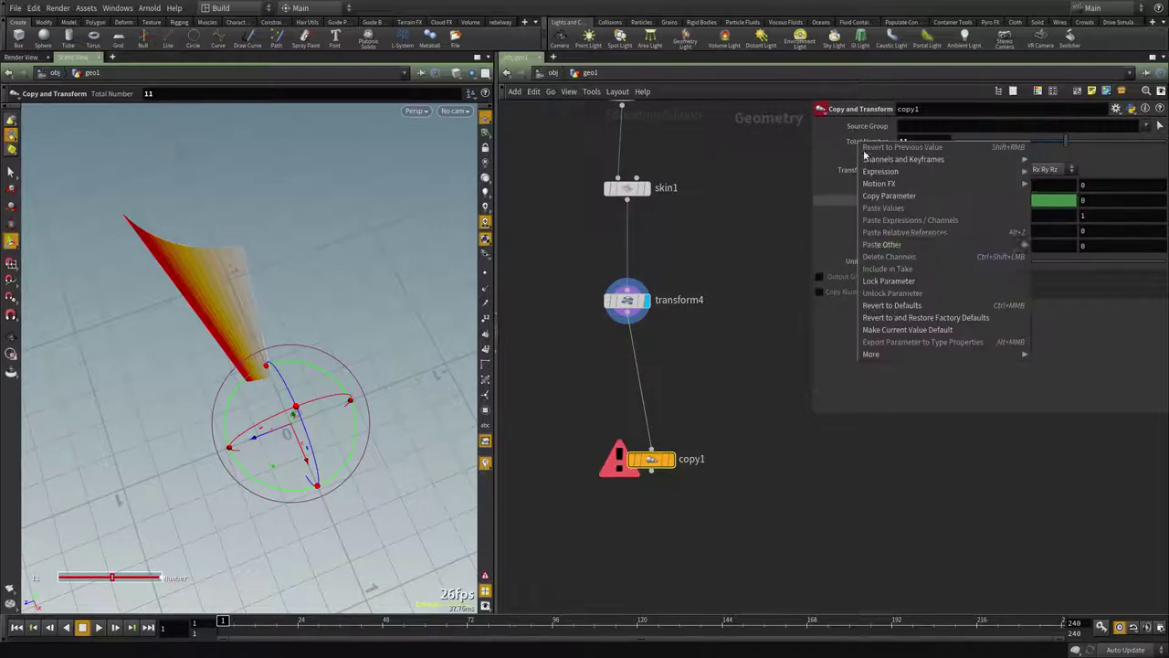
click(883, 196)
right_click(1005, 200)
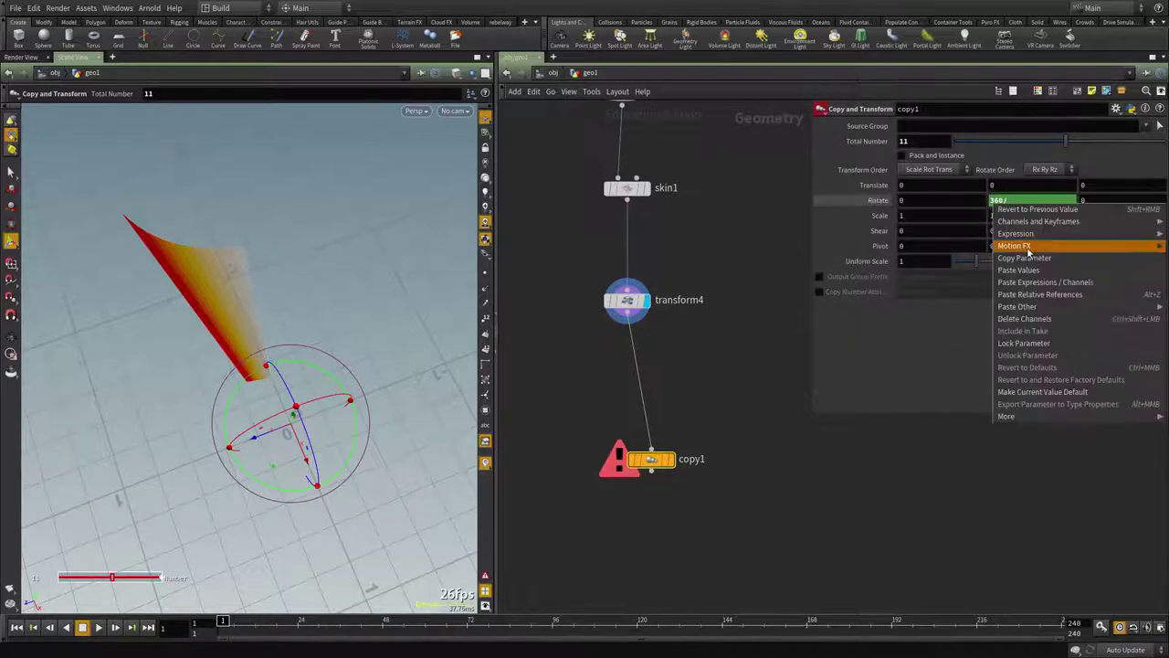
click(1030, 295)
click(992, 201)
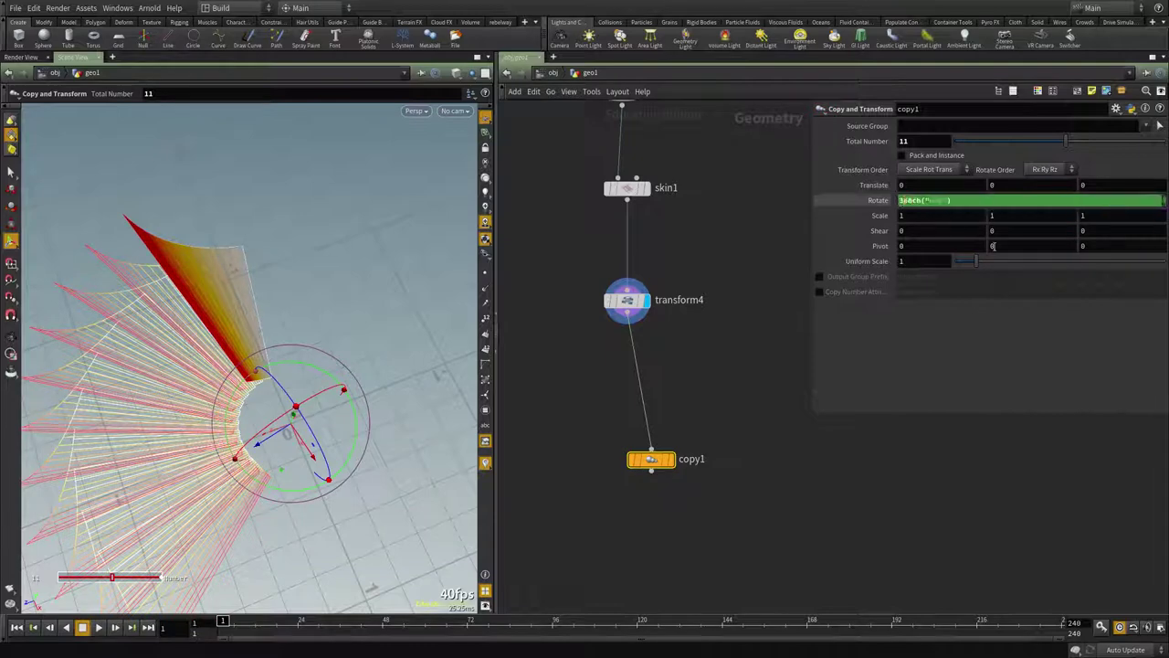
key(Return)
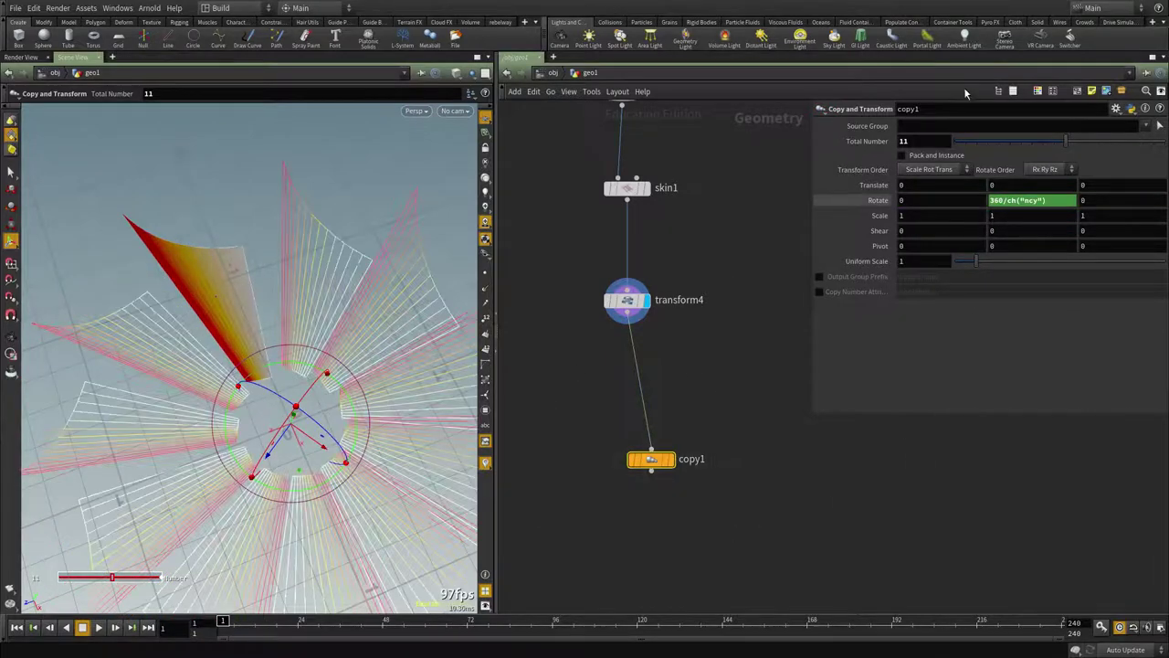
Step: Set the total number of copies on copy1 to 20 and display the full ring of blades
drag(1073, 150, 1164, 146)
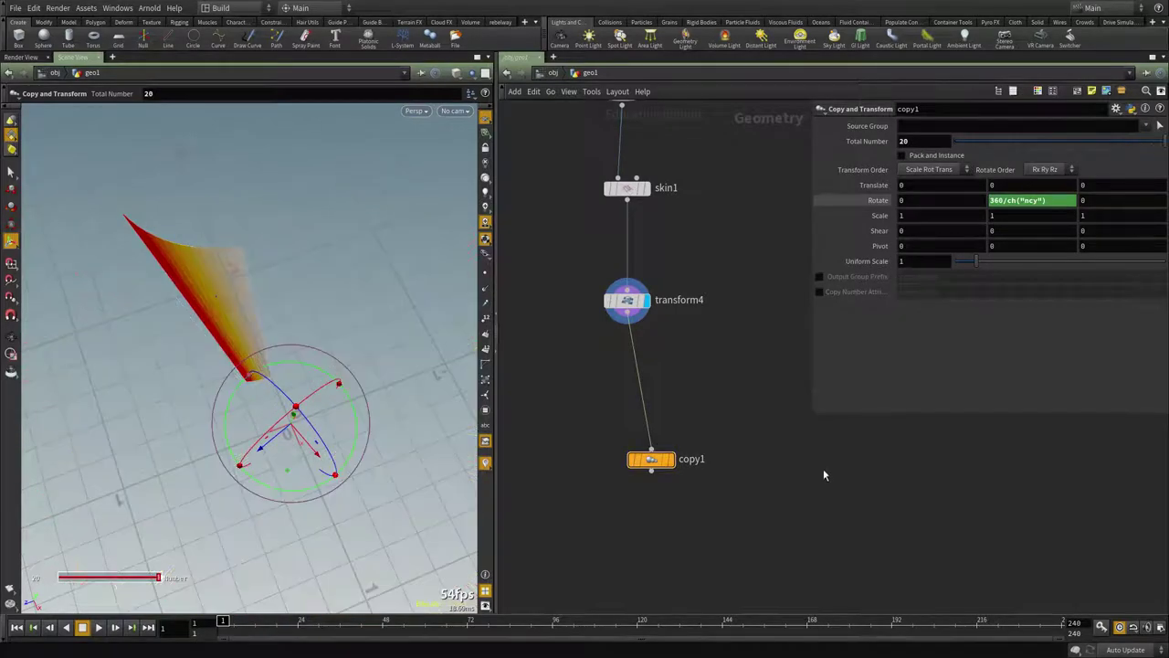
middle_drag(823, 471, 825, 395)
drag(752, 483, 581, 325)
click(587, 253)
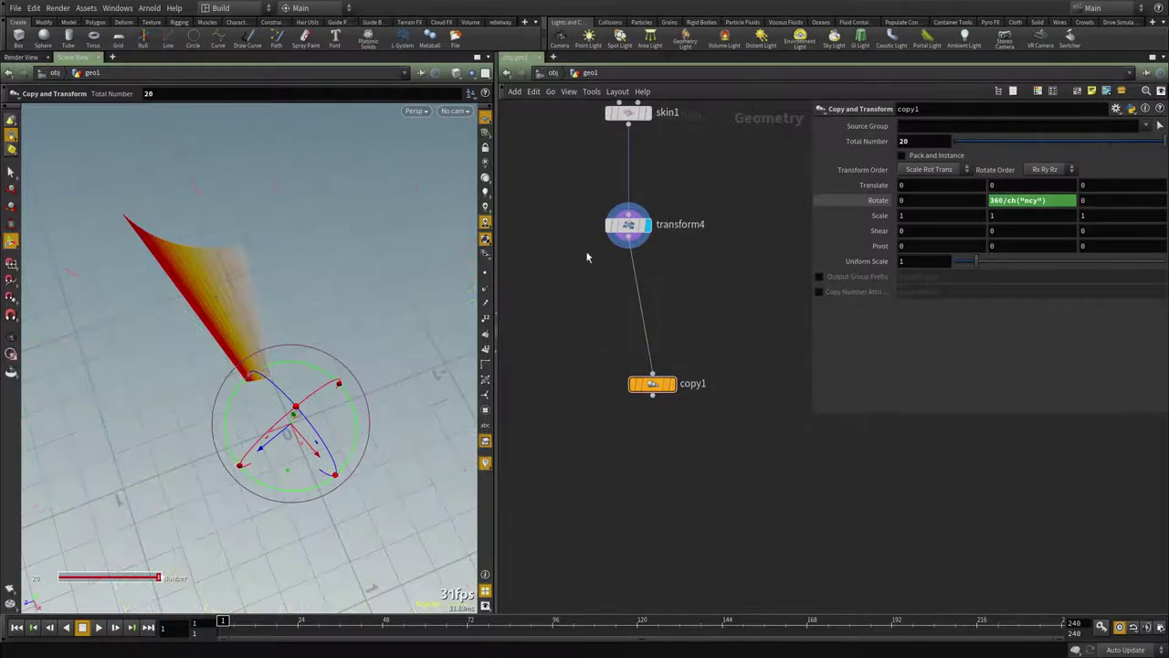
click(677, 391)
drag(348, 365, 375, 352)
scroll(380, 217, down, 5)
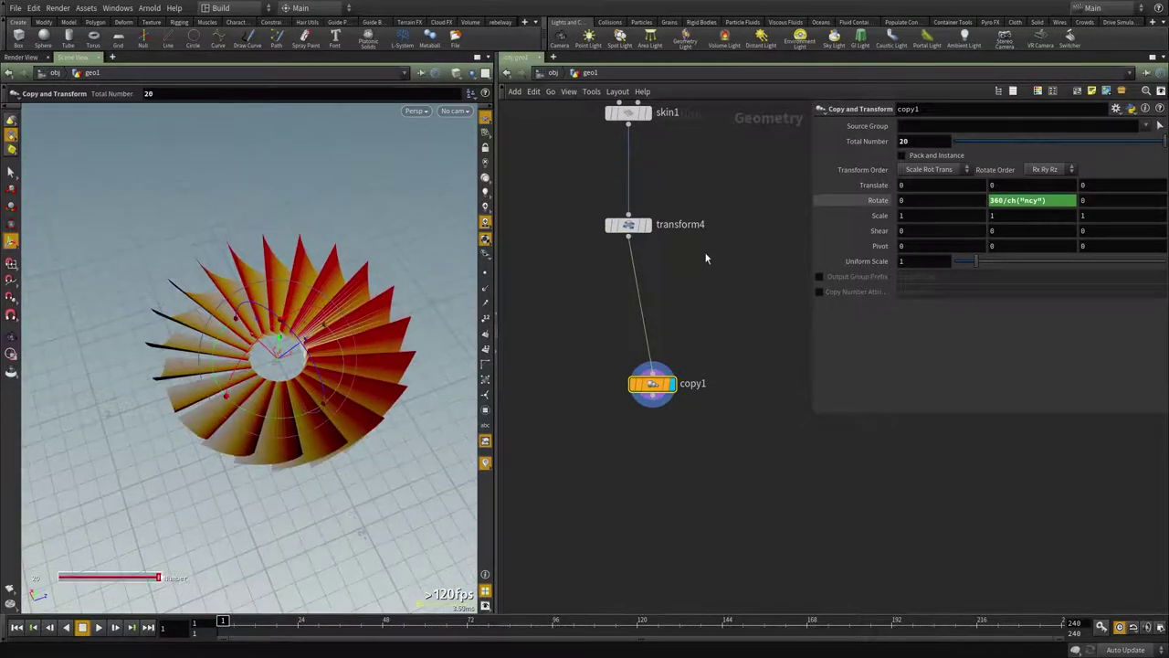
Step: Reduce the bend angle of bend1 and set the bend angle of bend2 to -1.2
middle_drag(708, 247, 705, 521)
middle_drag(763, 327, 786, 604)
scroll(652, 365, up, 2)
click(574, 326)
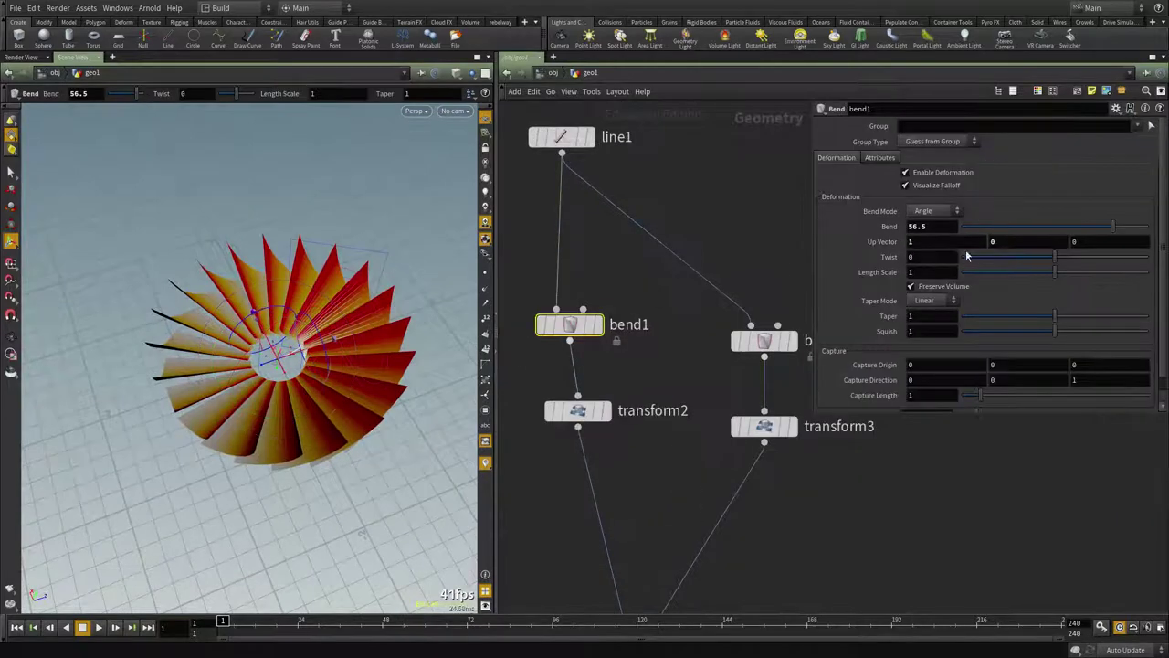
drag(1112, 226, 1088, 229)
drag(1023, 235, 1049, 234)
click(765, 341)
Step: Line up copy1 beneath transform4 in the network and examine the fan's central opening up close
scroll(788, 526, down, 4)
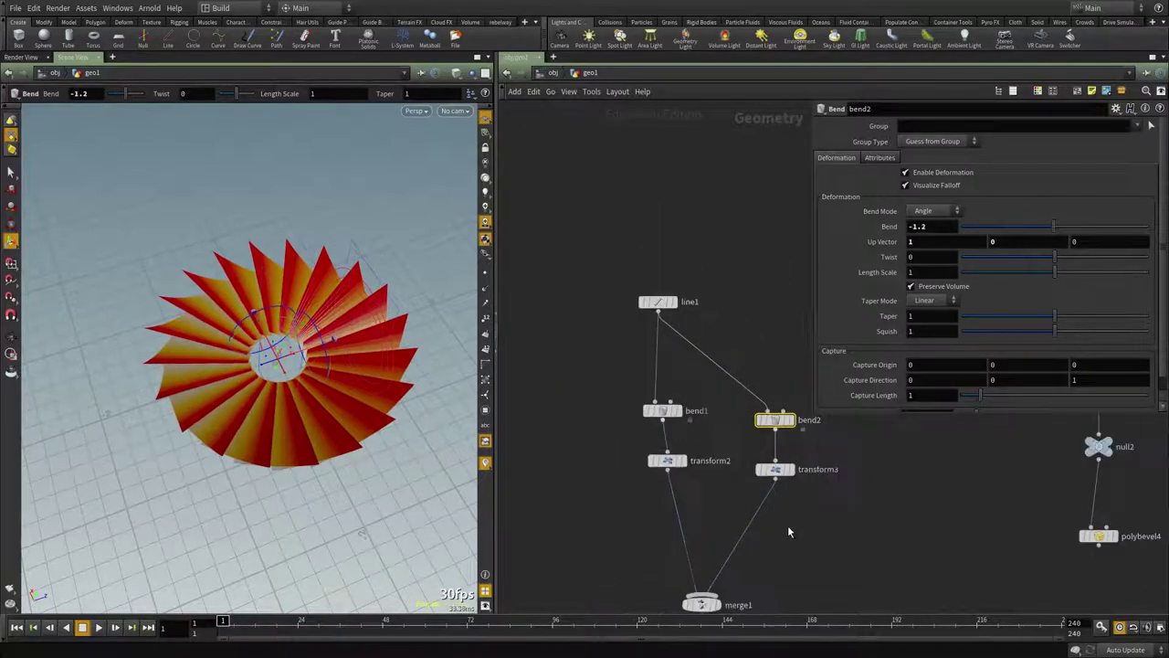
middle_drag(788, 525, 738, 235)
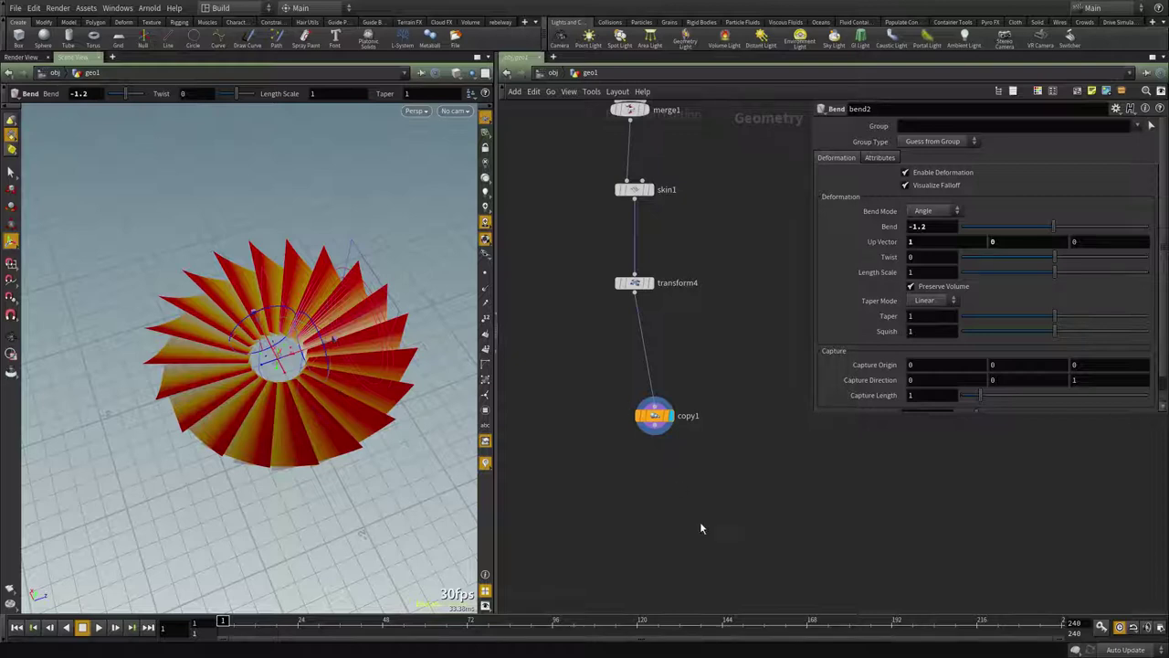
middle_drag(700, 523, 713, 470)
drag(669, 363, 642, 331)
alt+drag(199, 352, 209, 412)
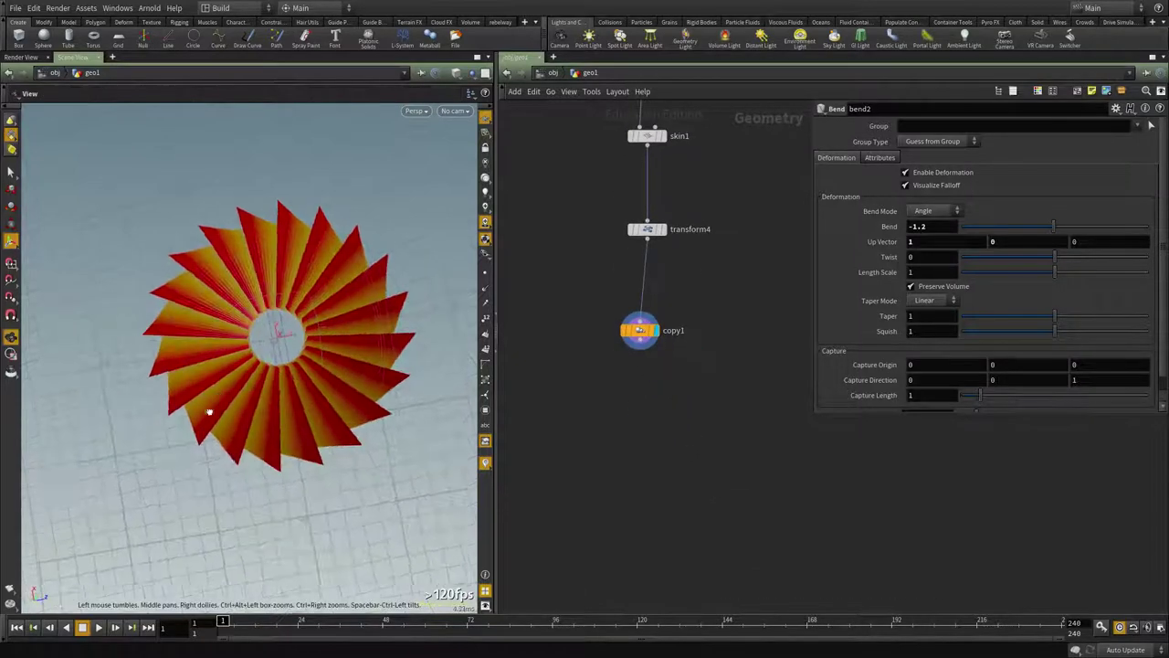
alt+right_drag(209, 412, 274, 352)
alt+drag(274, 352, 301, 341)
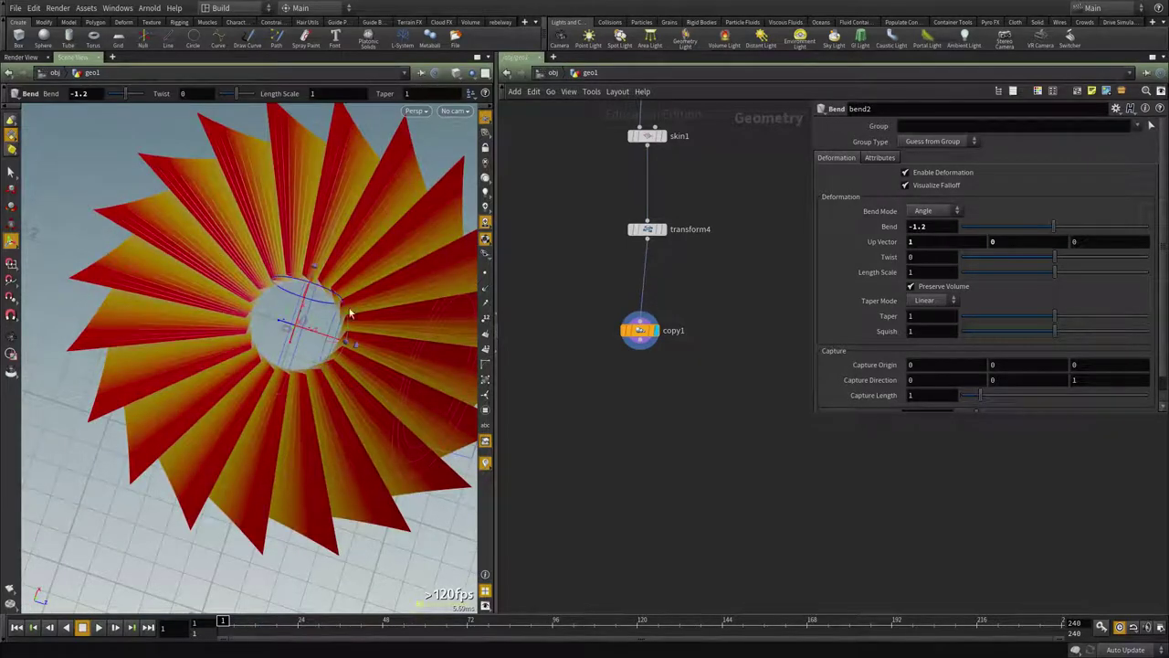
Step: Add a Tube node below copy1 and set its primitive type to Polygon
middle_drag(661, 467, 727, 495)
key(Tab)
text(tube)
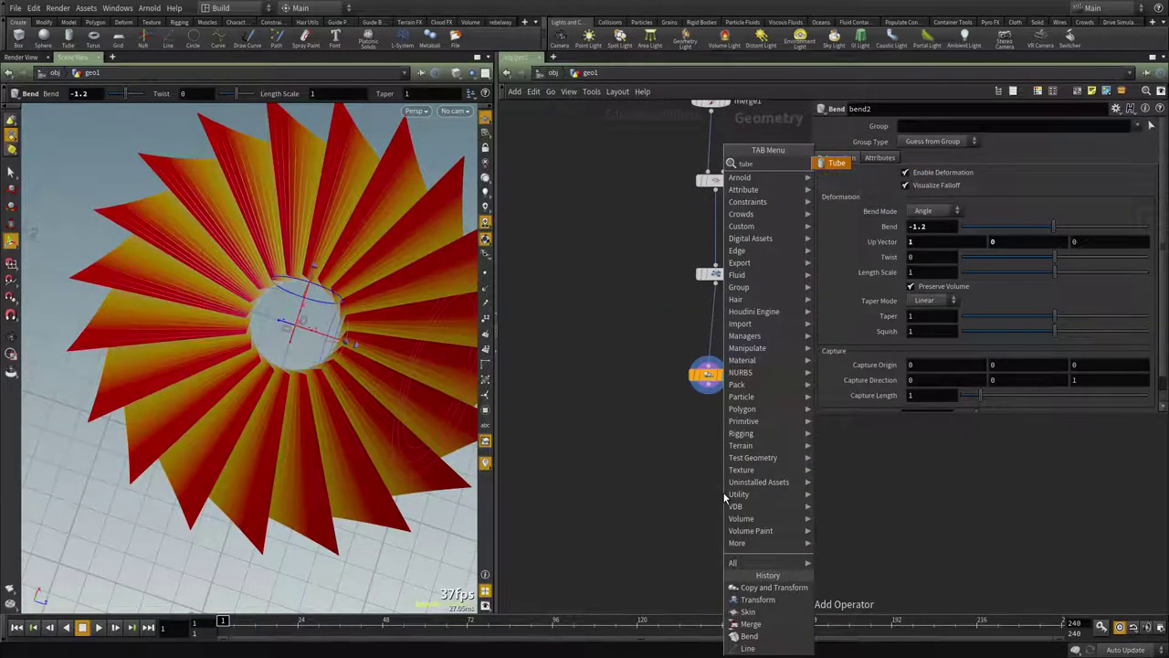
key(Return)
click(723, 494)
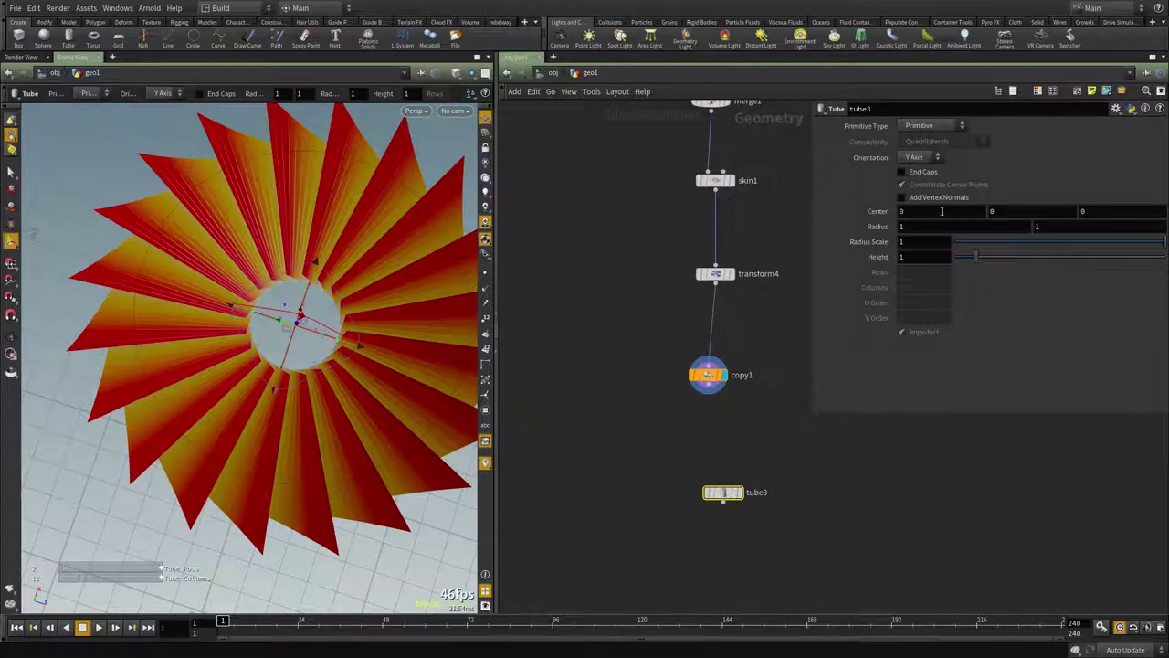
click(924, 126)
click(923, 139)
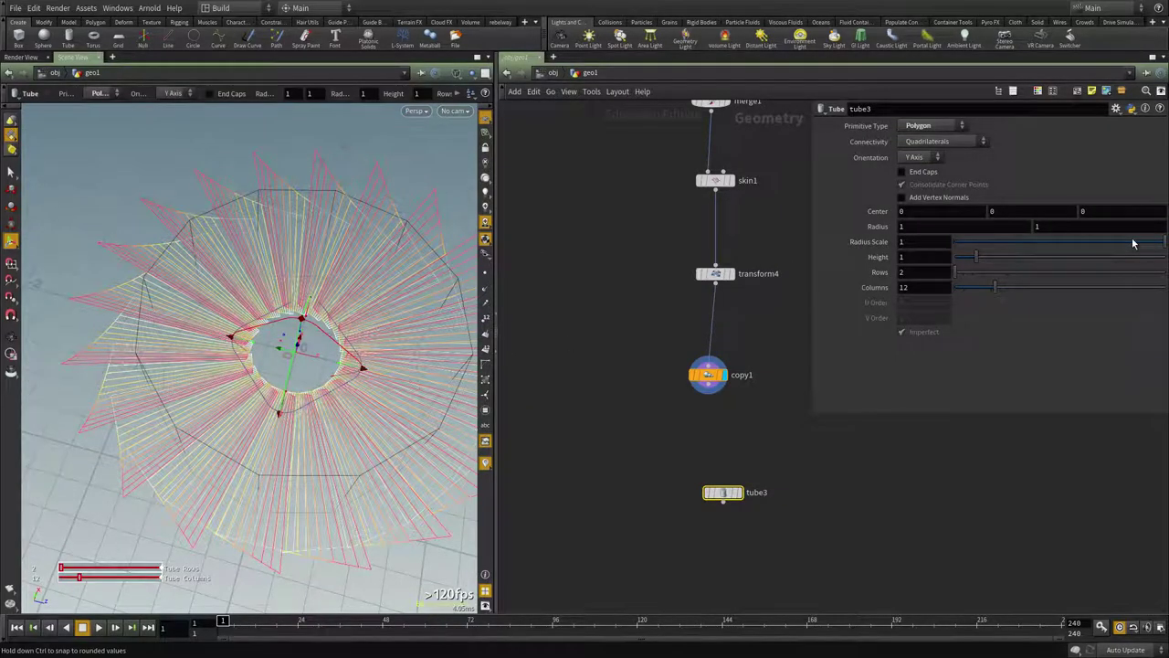
drag(971, 258, 964, 258)
key(ctrl+z)
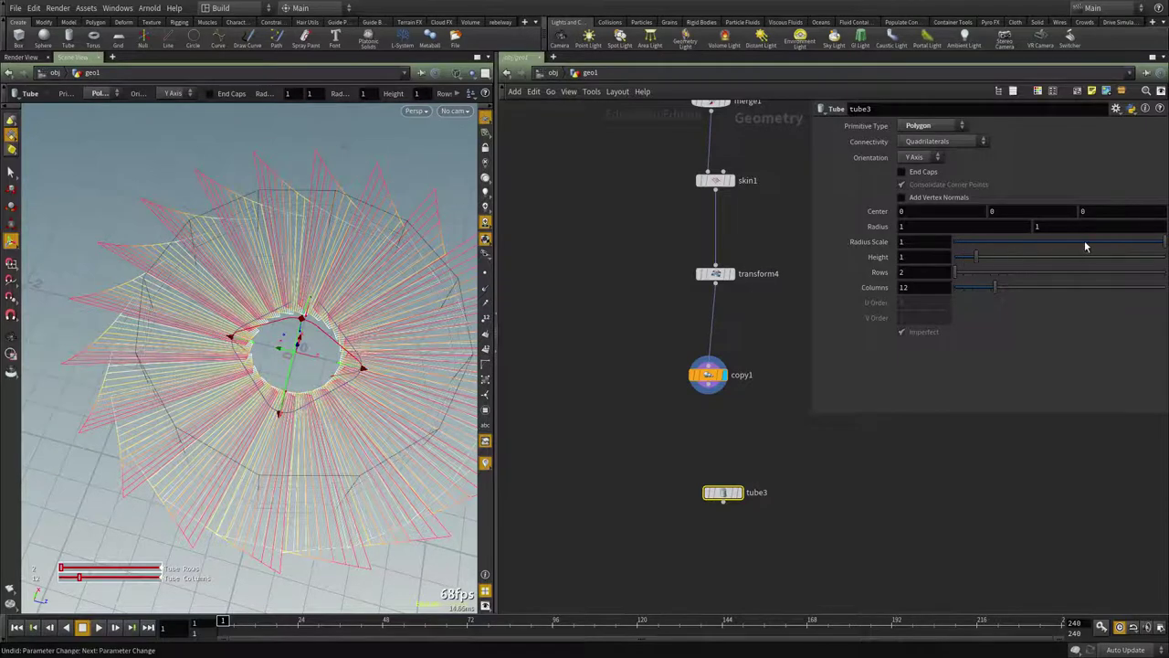
Step: Set tube3's radius scale to 0.432, its height to 2.09 and its columns to 50
drag(1086, 243, 1045, 243)
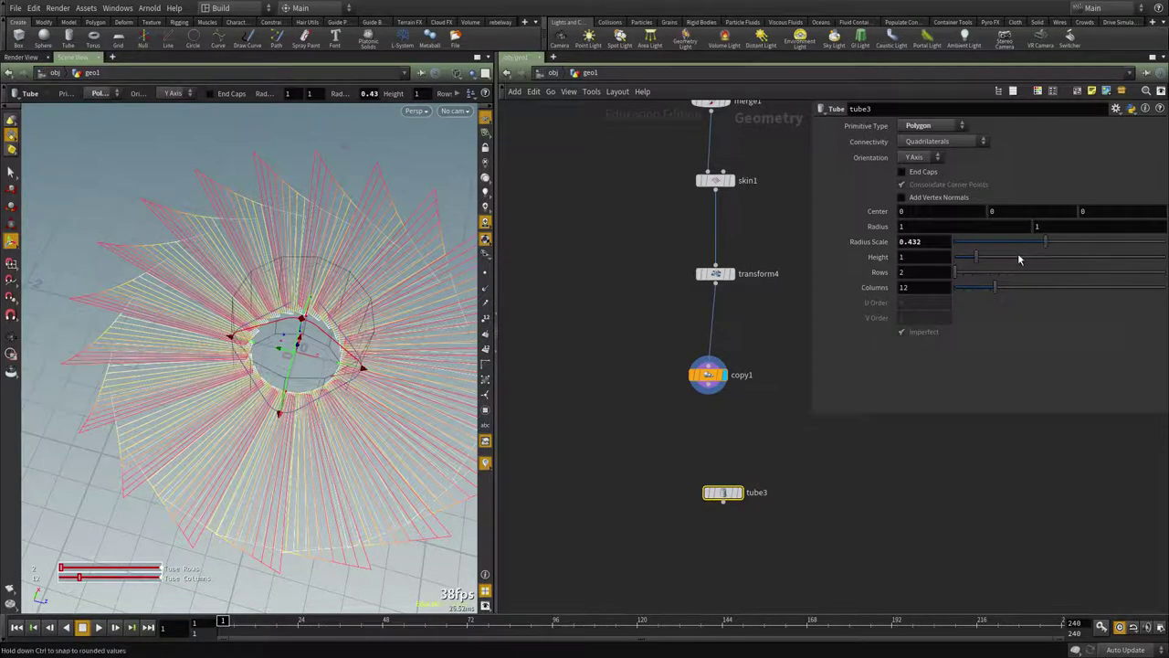
drag(974, 260, 999, 259)
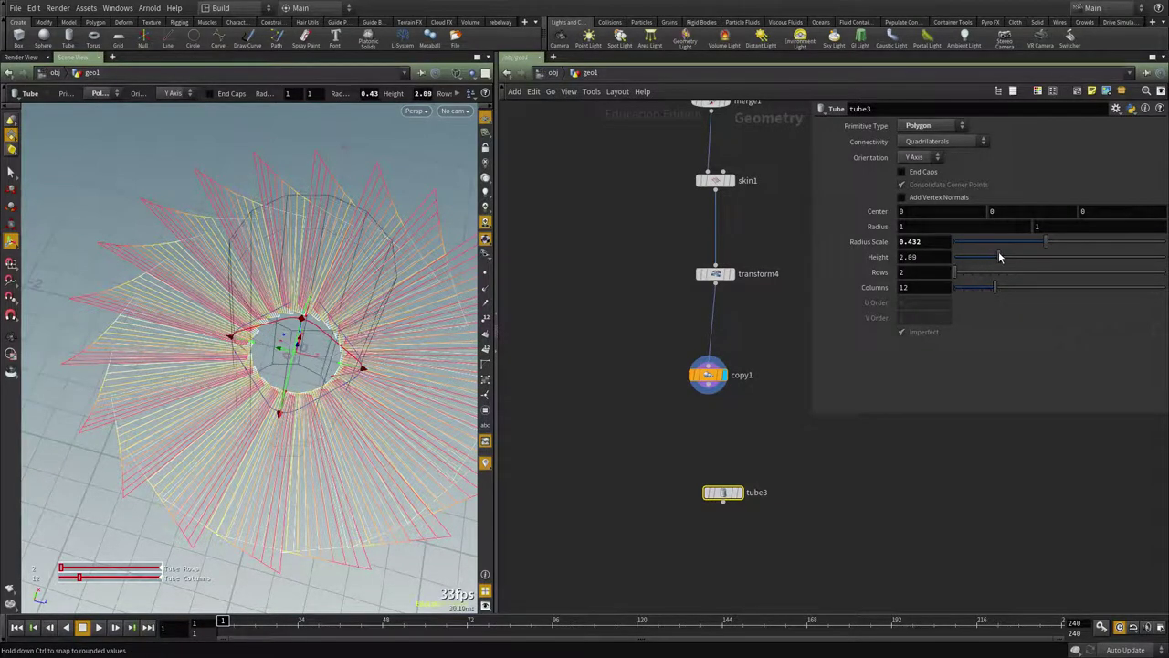
alt+drag(377, 339, 216, 370)
key(Return)
drag(217, 273, 222, 307)
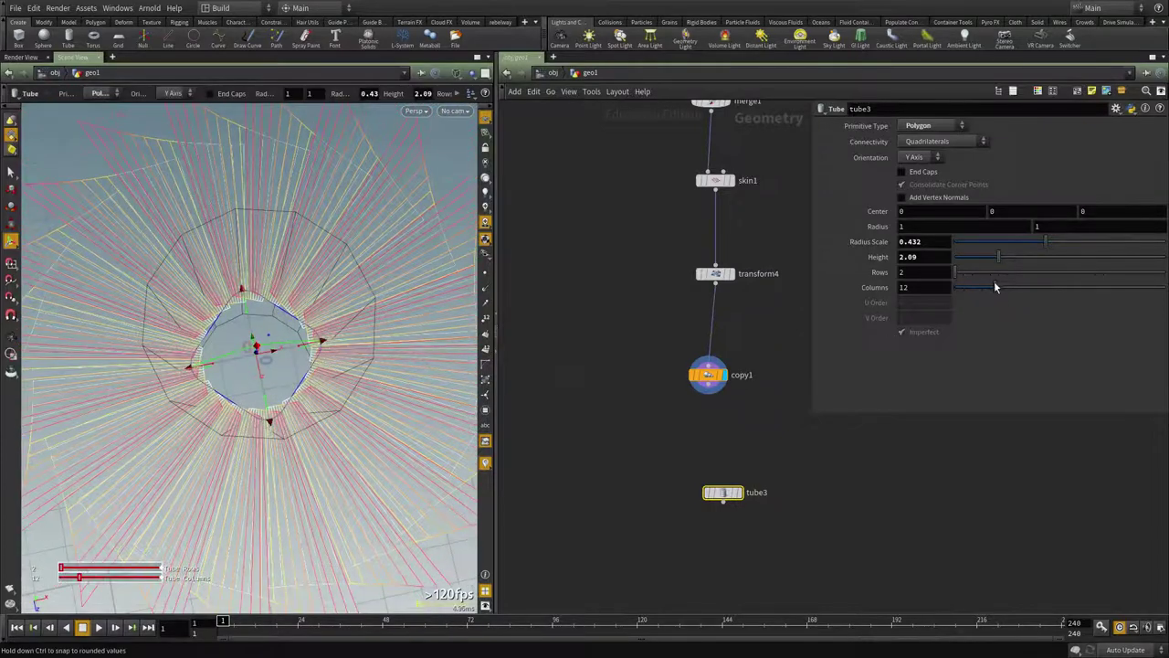
drag(1000, 290, 1166, 290)
Step: Place tube3 beside copy1 in the network and turn on its end caps
middle_drag(749, 291, 684, 378)
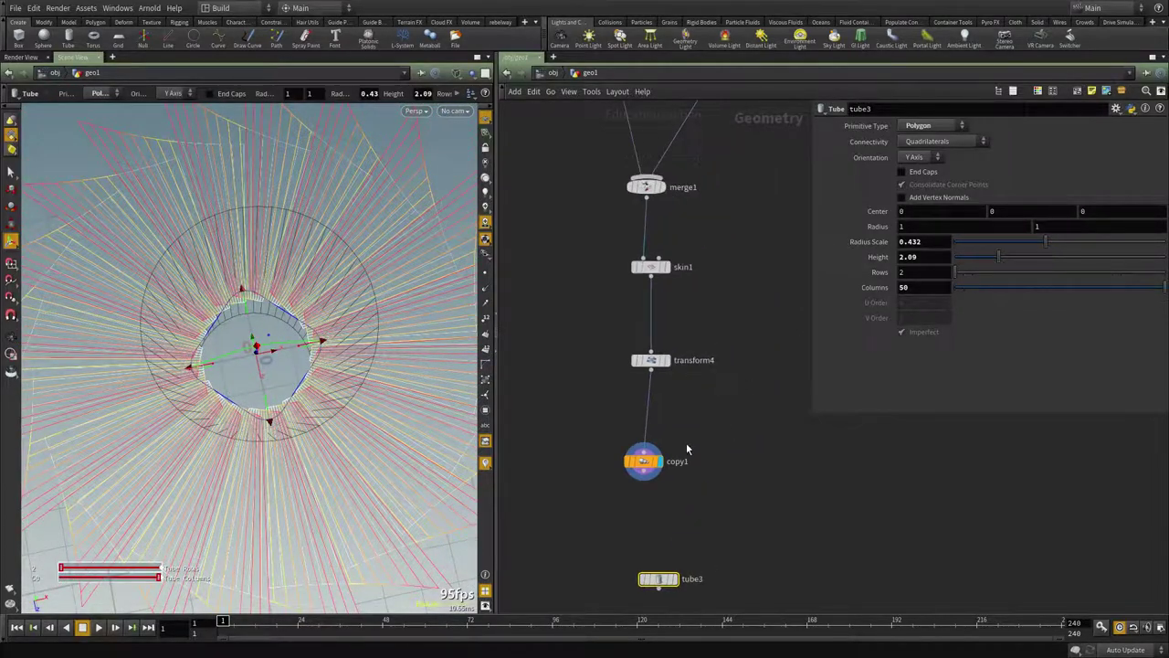
drag(656, 579, 519, 459)
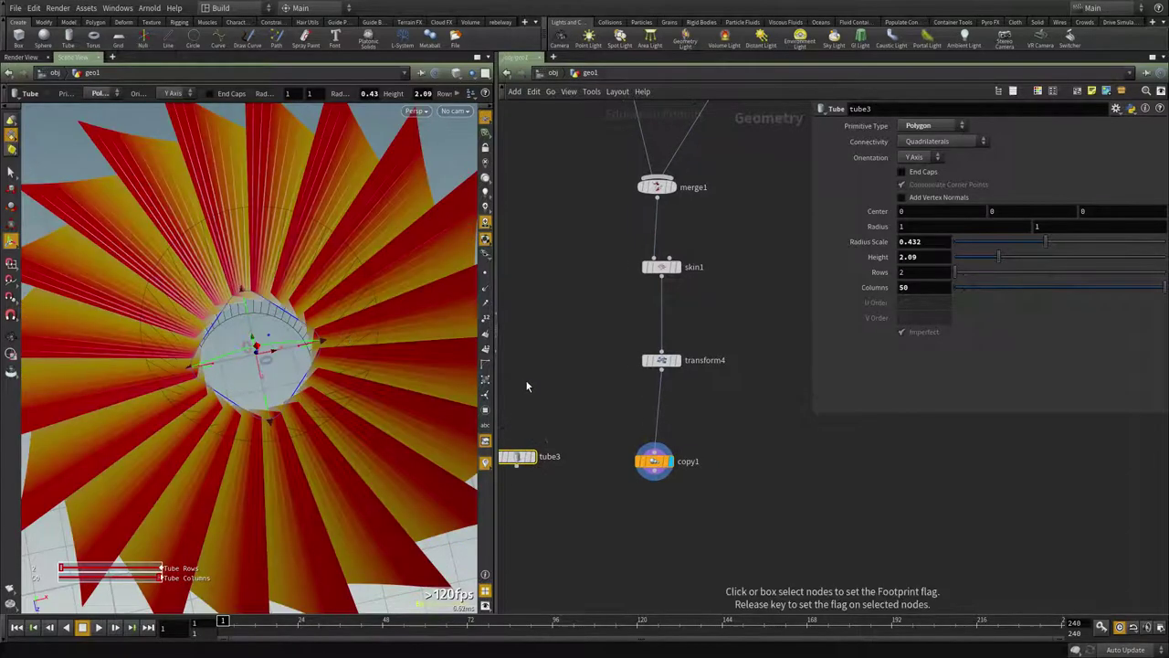
middle_drag(794, 461, 819, 400)
key(shift+w)
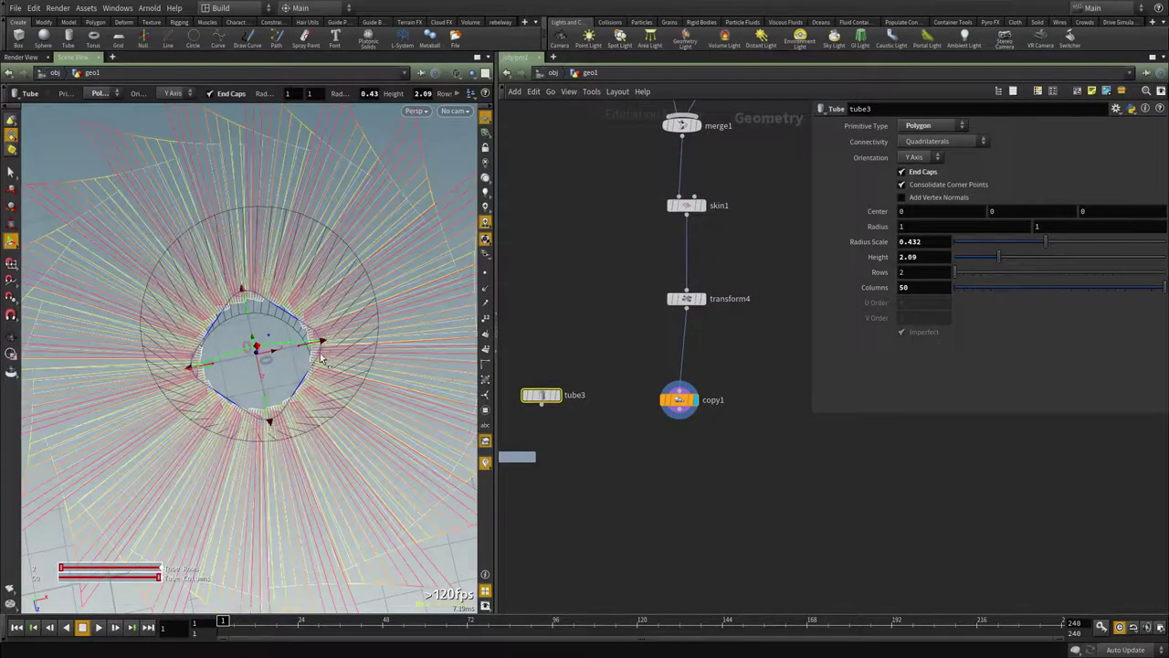
alt+drag(319, 356, 325, 306)
Step: Add a Point VOP node below copy1
middle_drag(655, 524, 680, 411)
key(Tab)
text(point vop)
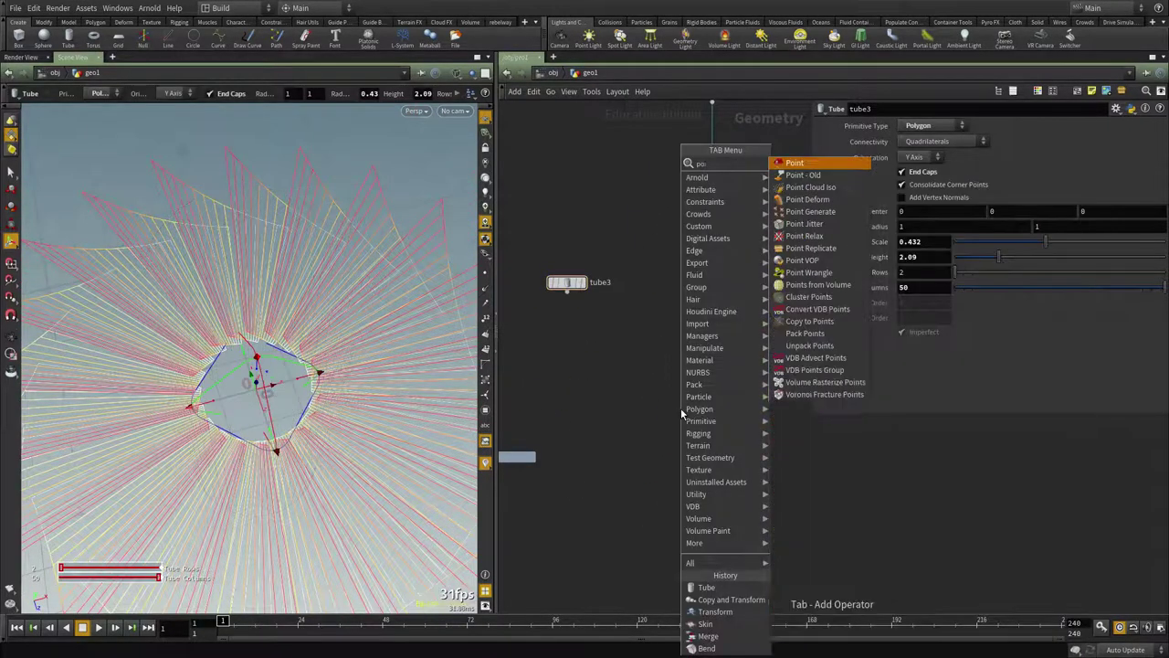
key(Return)
click(681, 412)
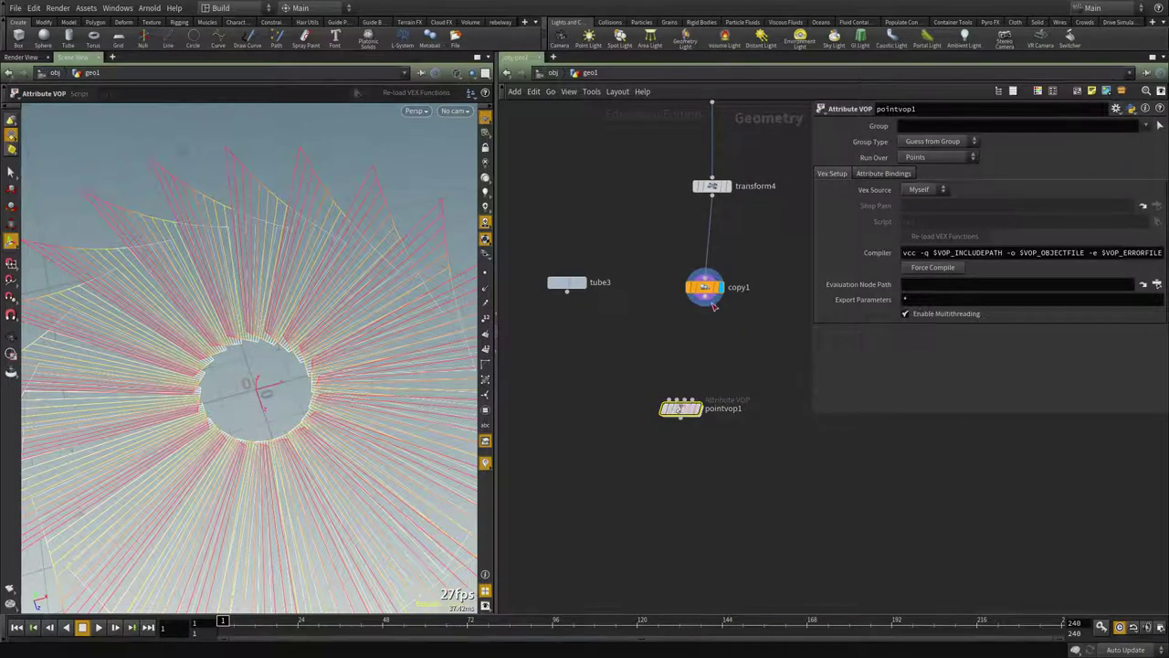
Step: Connect copy1's output to the first input of pointvop1, line the node up beneath copy1 and display it
click(704, 305)
click(687, 410)
drag(687, 411, 717, 359)
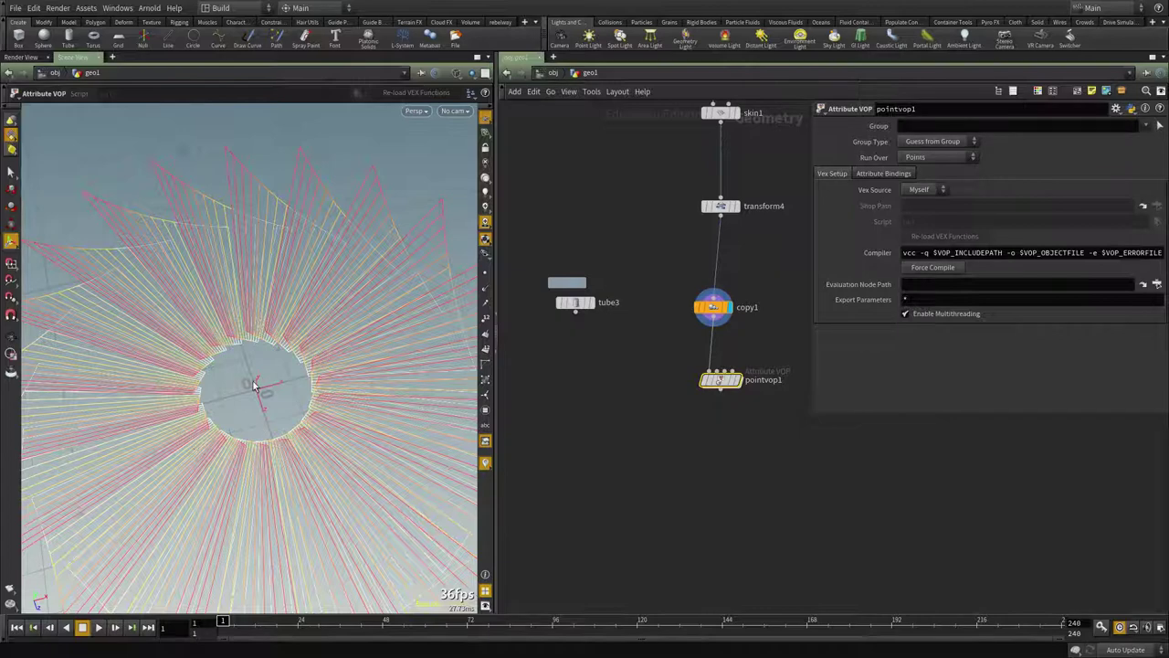
click(728, 395)
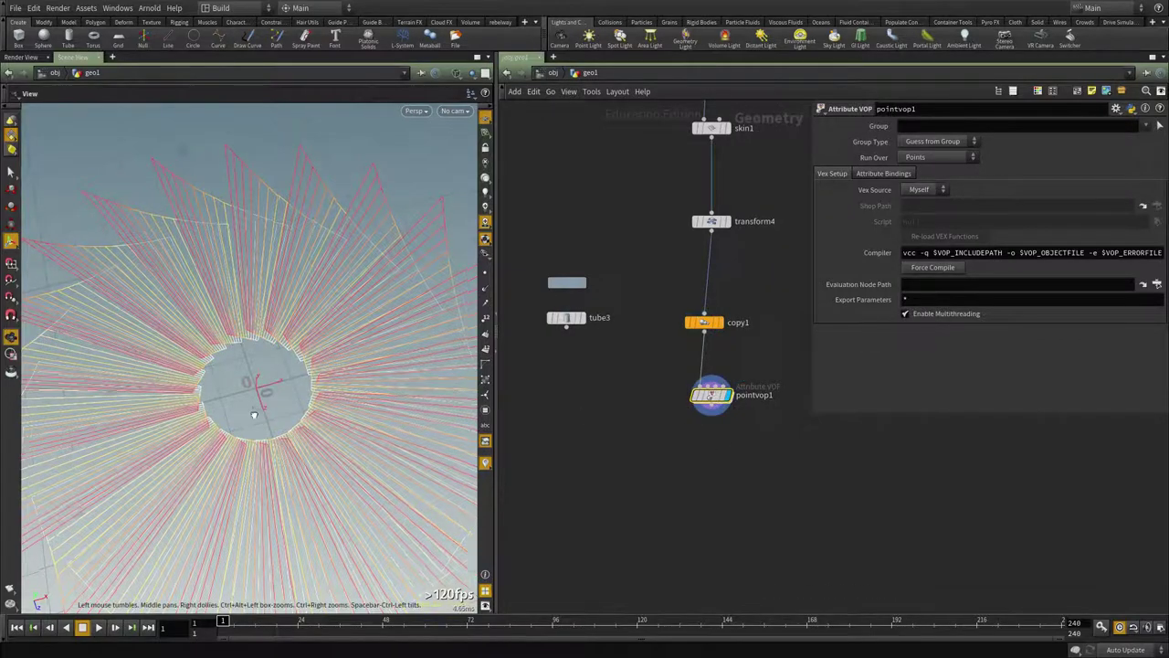
drag(254, 416, 307, 405)
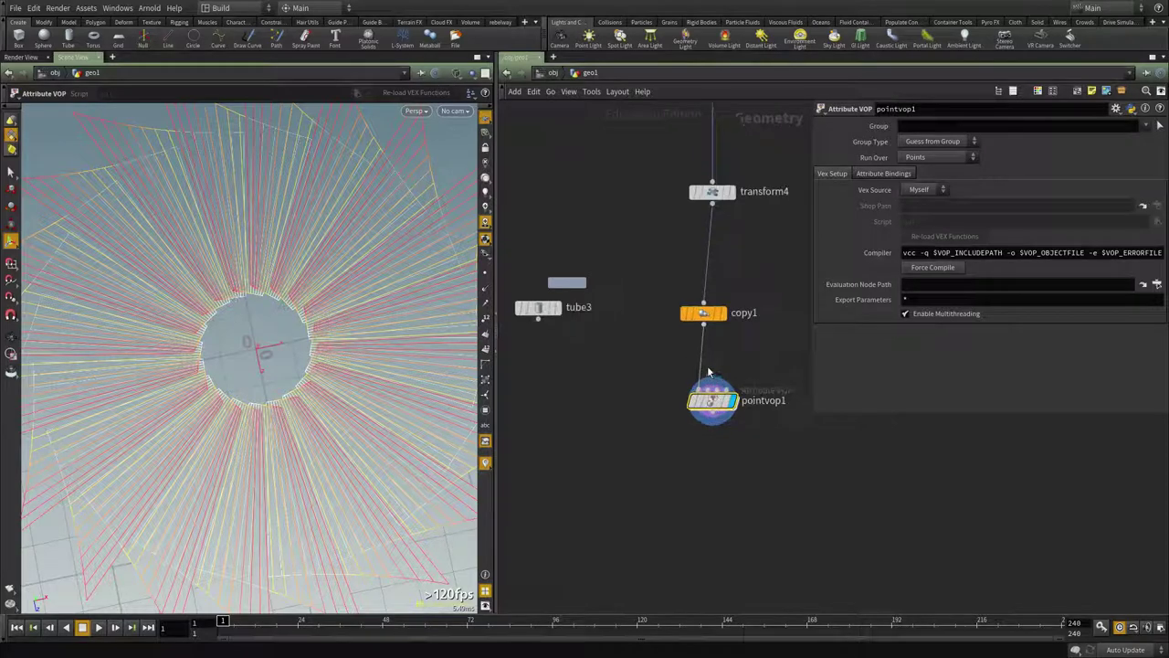
Step: Inside pointvop1, add a Subtract node and connect the global P output to its first input
double_click(710, 394)
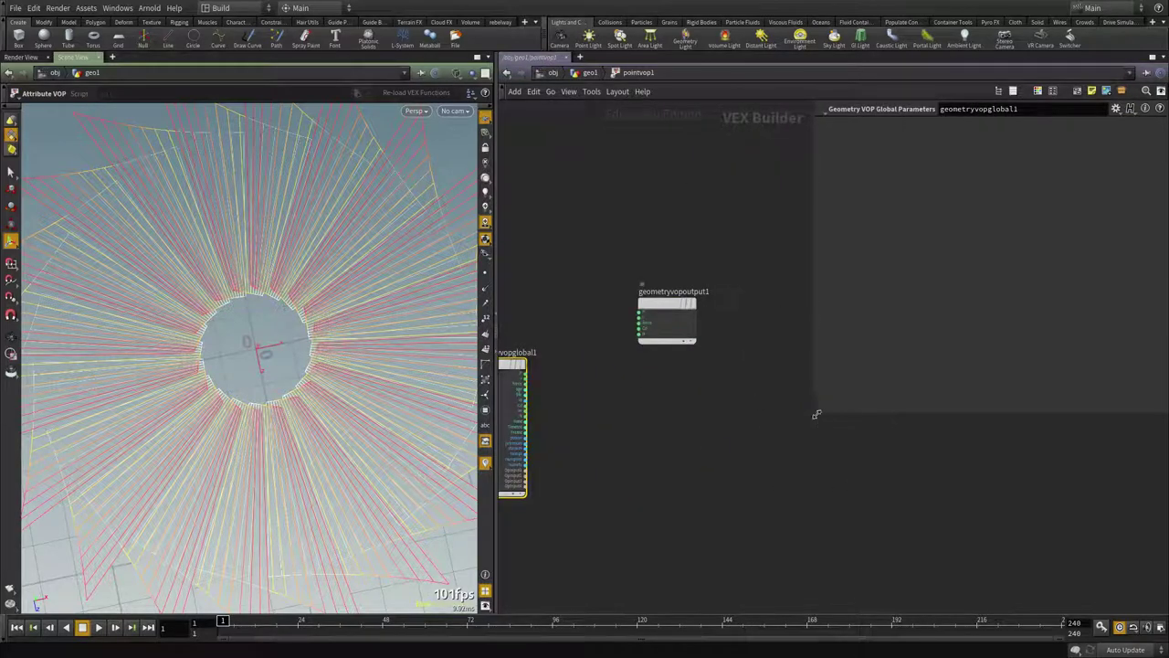
drag(813, 418, 948, 434)
key(h)
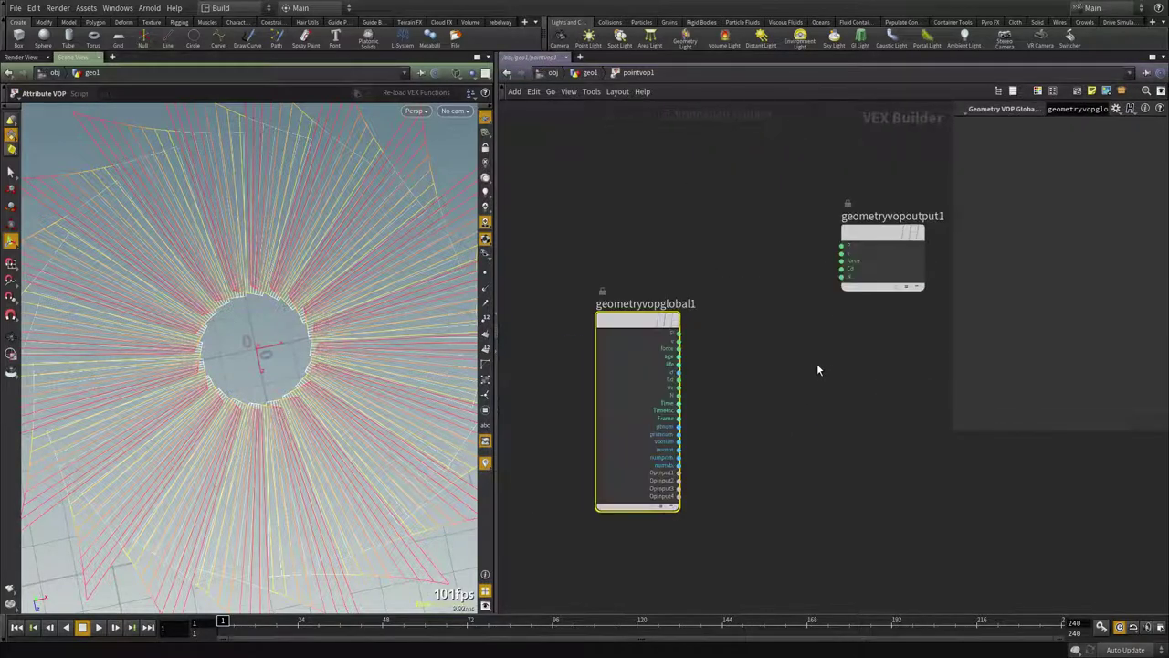
key(Tab)
text(sub)
key(Return)
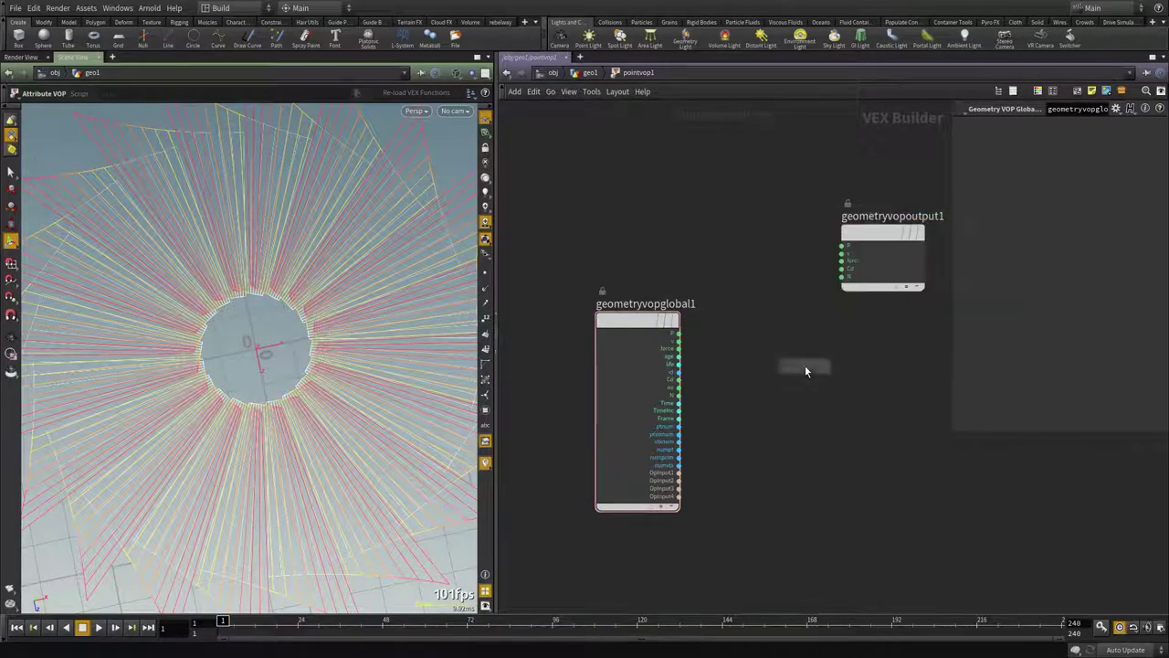
click(805, 367)
drag(679, 334, 764, 379)
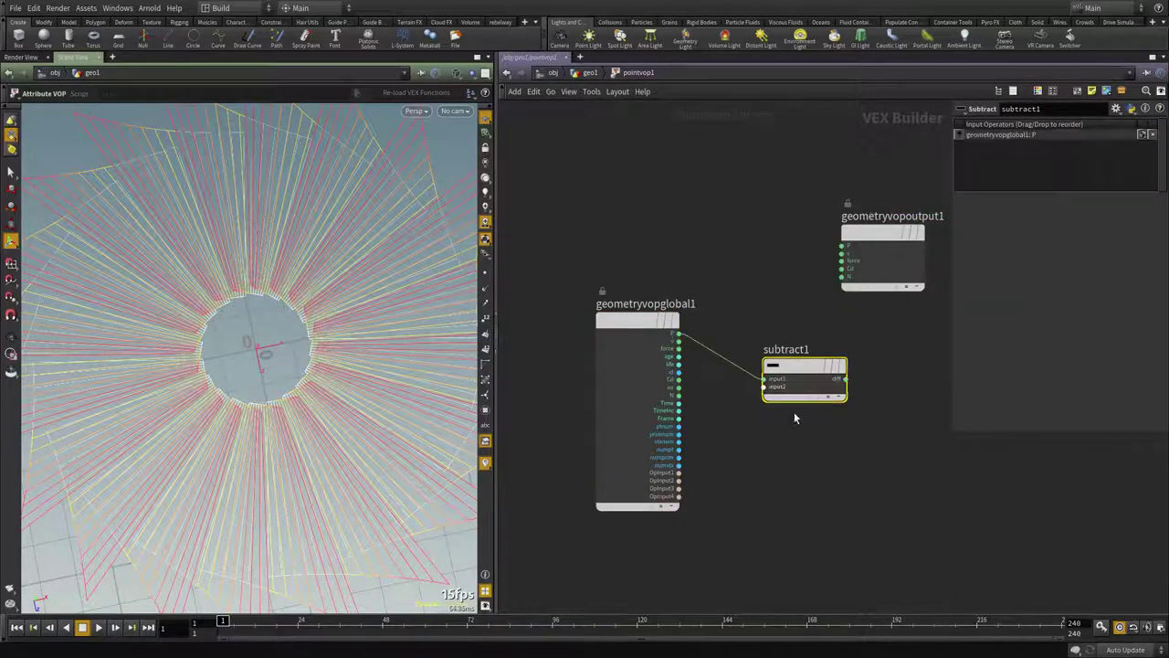
Step: Connect the Subtract node's diff output to the N input of geometryvopoutput1
click(846, 378)
click(842, 273)
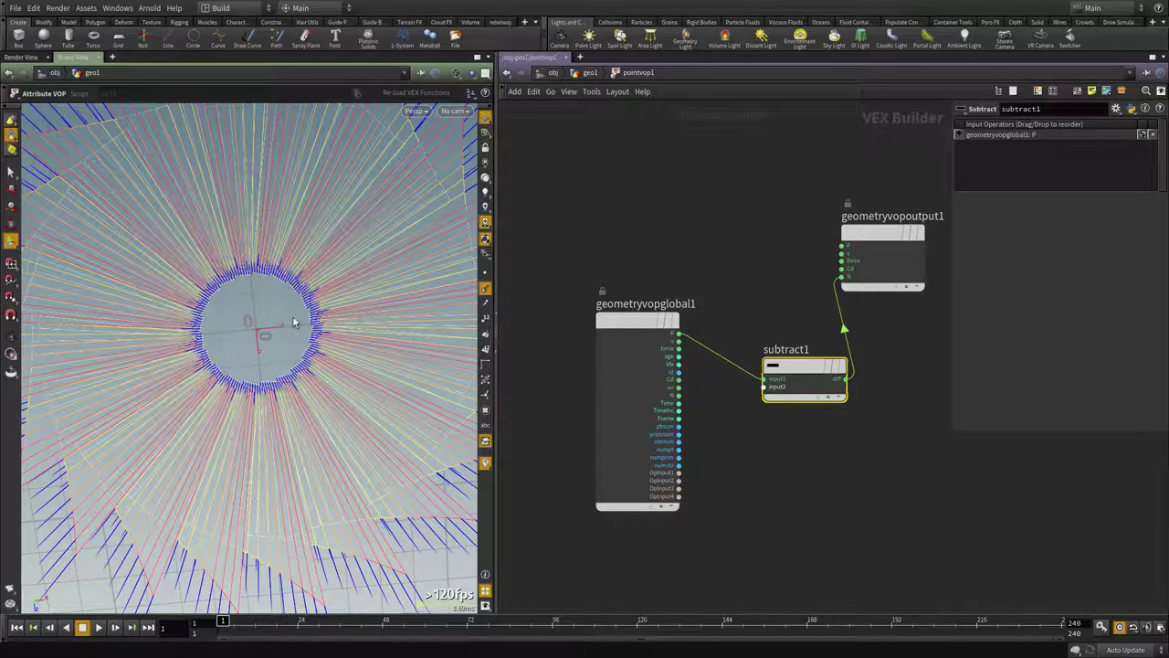
click(700, 281)
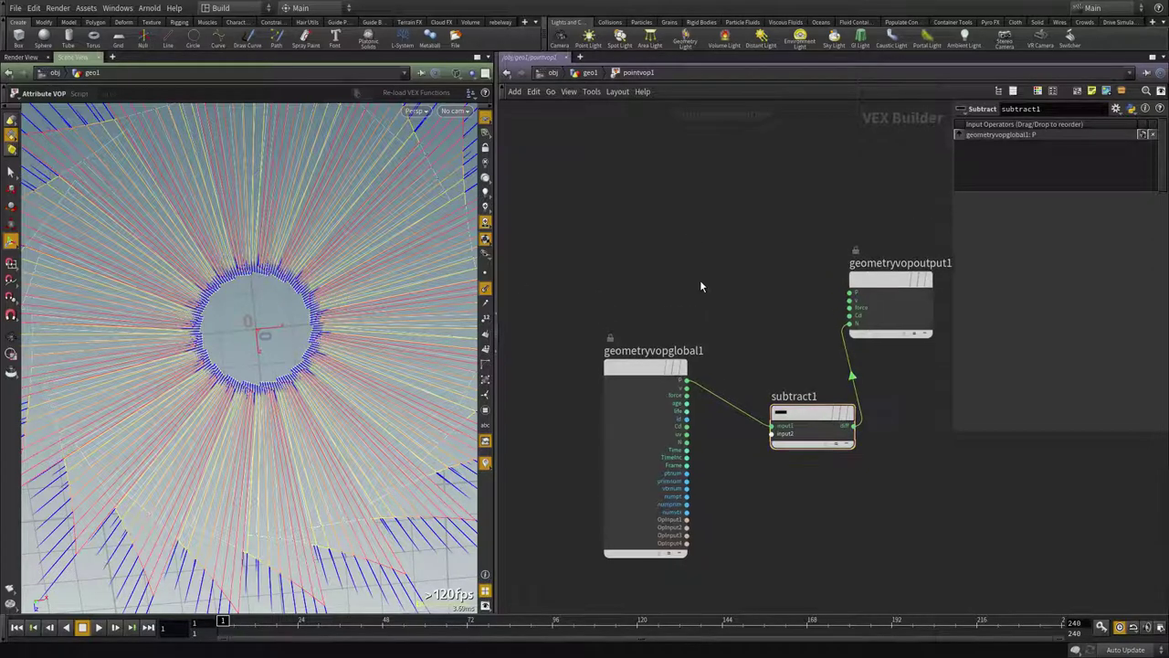
Step: Return to the geometry network and show tube3 as a template alongside the fan blades
key(u)
middle_drag(741, 424, 764, 444)
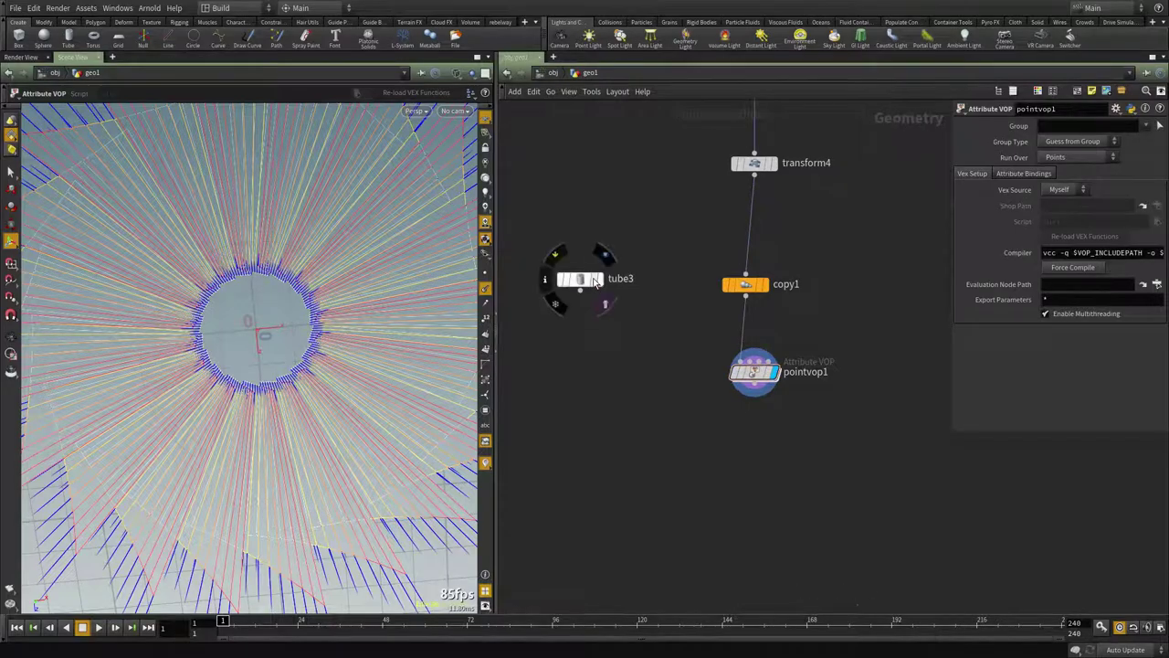
click(606, 304)
click(583, 280)
mouse_move(222, 321)
alt+mouse_down()
mouse_move(230, 271)
mouse_move(224, 306)
alt+mouse_up()
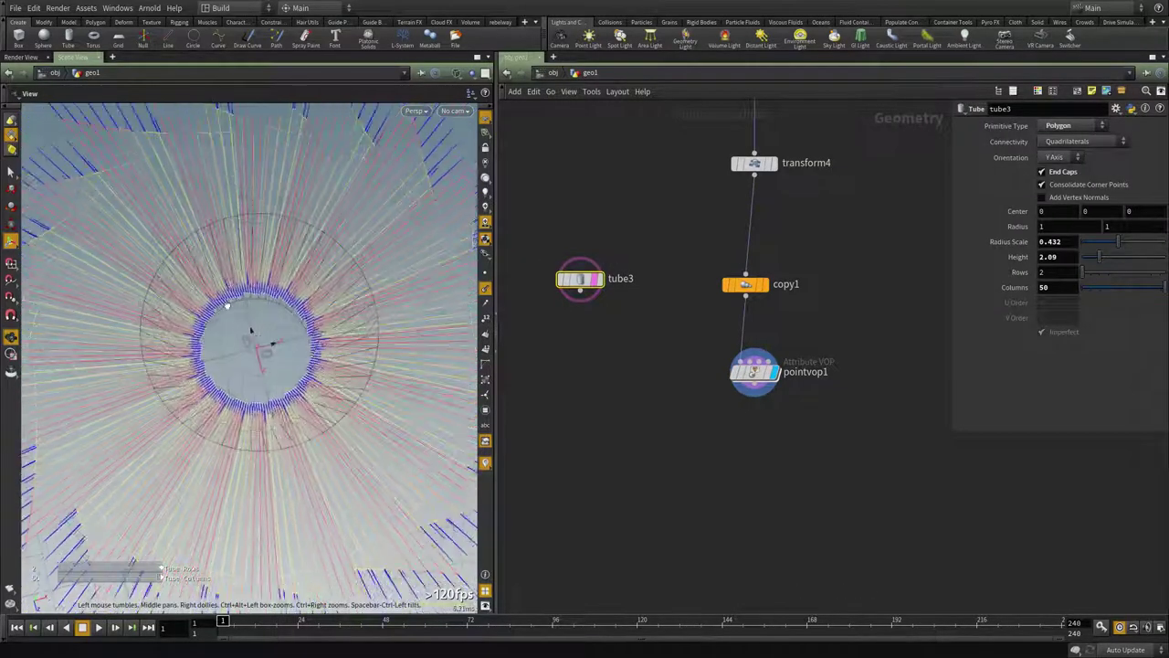
Step: Add a Ray node and place it below pointvop1
middle_drag(701, 468, 689, 402)
key(Tab)
text(ray)
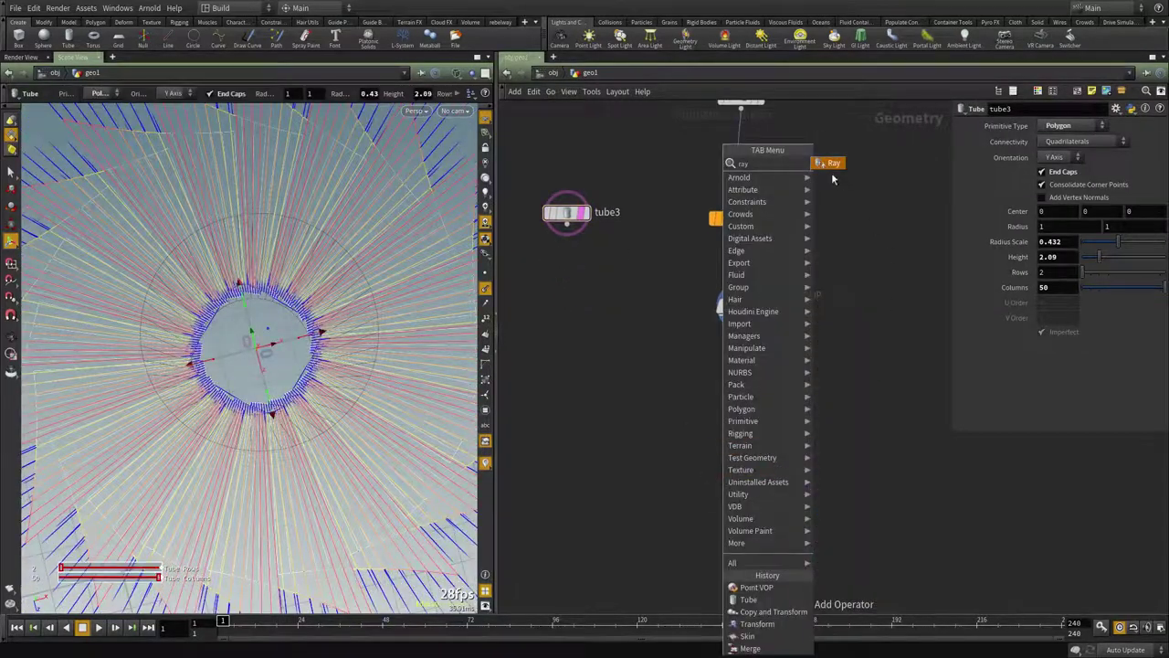
click(829, 164)
click(733, 394)
drag(734, 394, 742, 477)
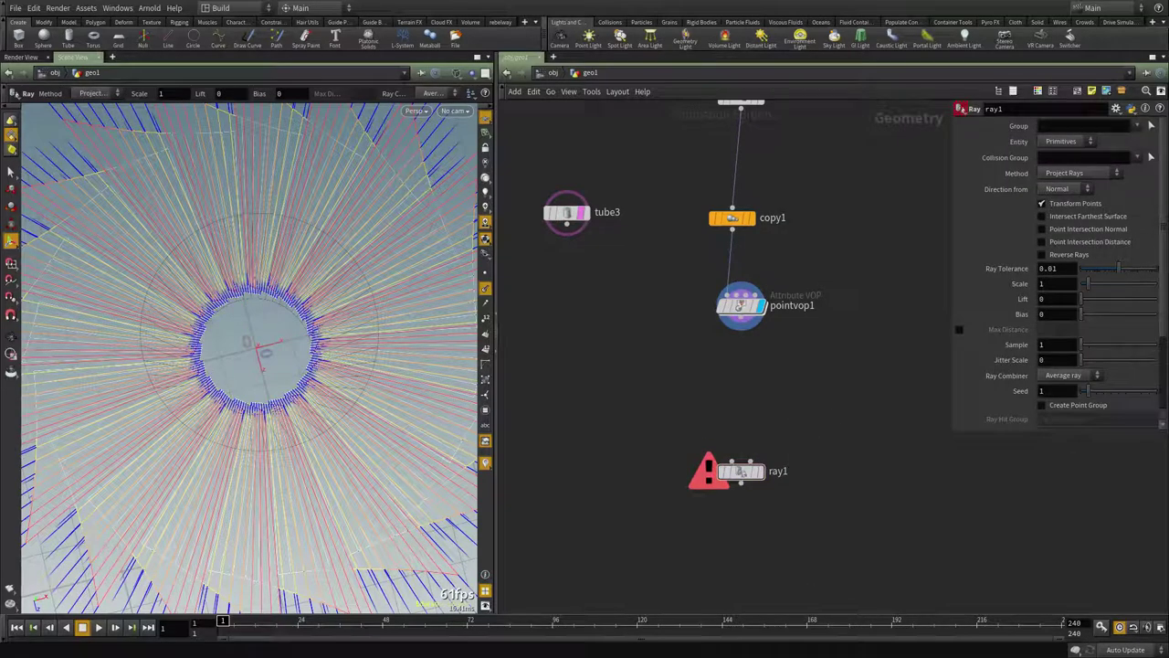
scroll(716, 395, down, 2)
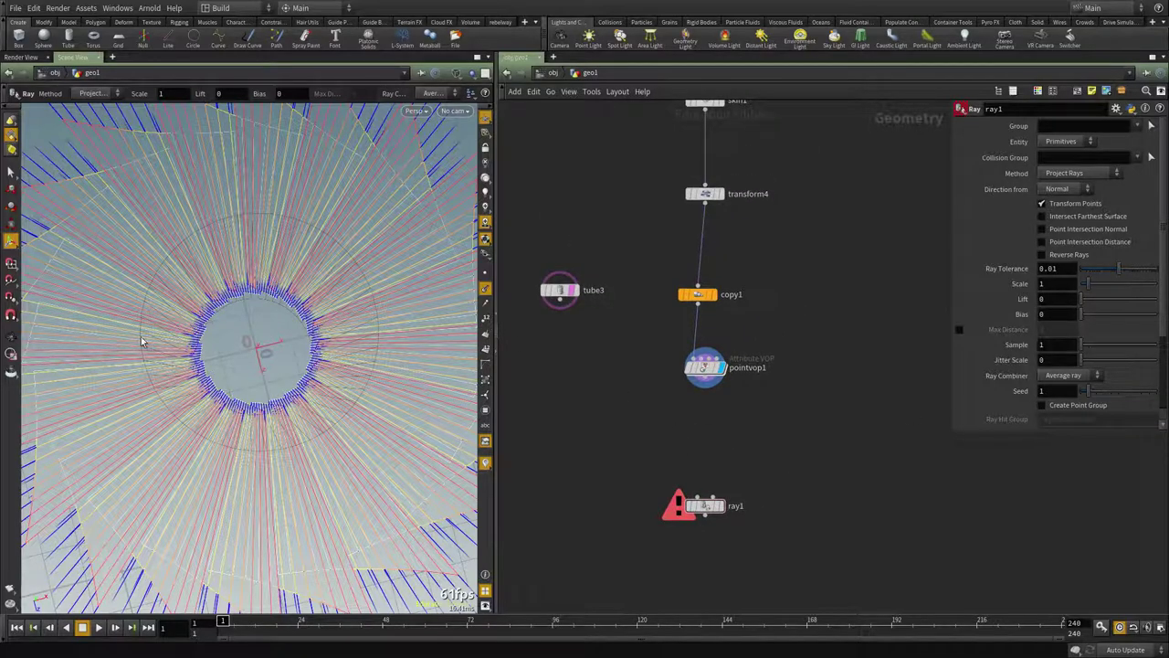
scroll(693, 388, down, 1)
middle_drag(692, 388, 701, 431)
scroll(747, 395, up, 2)
middle_drag(753, 383, 761, 359)
click(705, 399)
middle_drag(702, 472, 715, 436)
key(Tab)
mouse_move(758, 250)
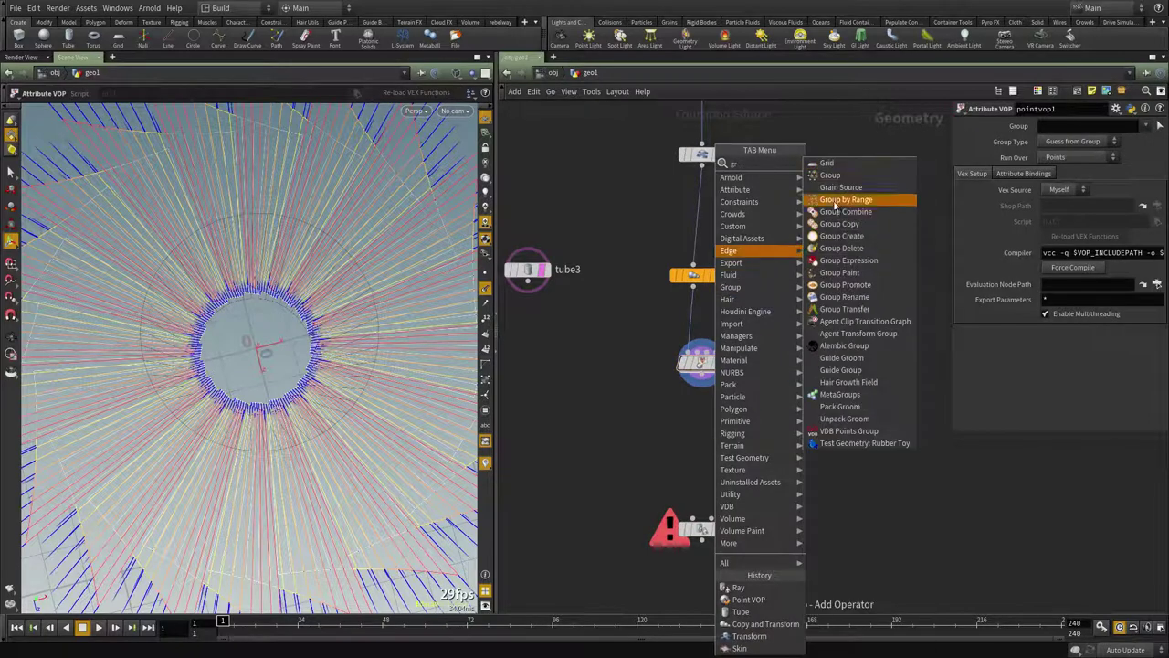
click(829, 176)
click(691, 399)
click(702, 376)
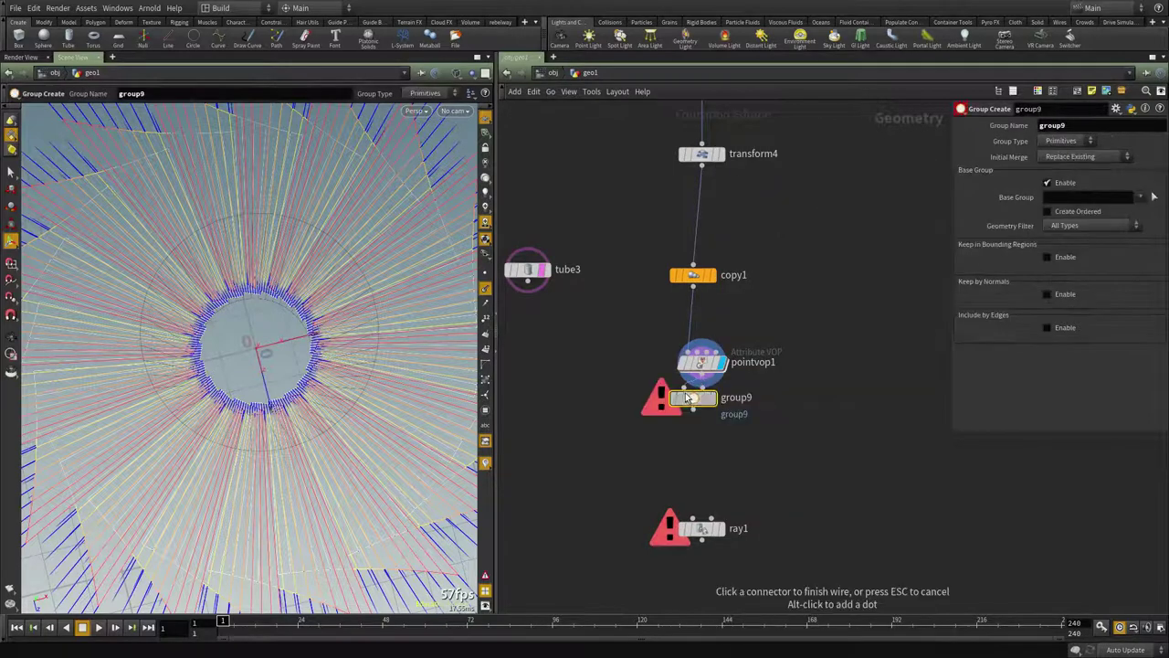
click(689, 395)
drag(692, 399, 712, 448)
key(Delete)
Step: Select and display merge1, and switch the viewport from wireframe to shaded
scroll(710, 450, down, 6)
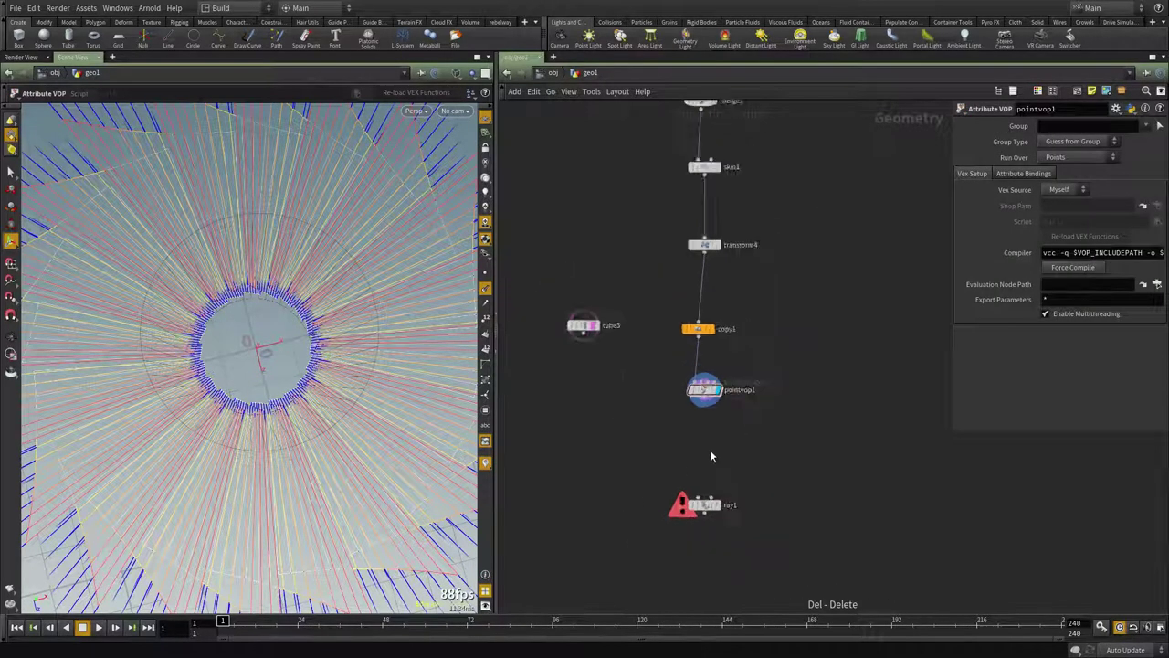
scroll(734, 265, up, 3)
middle_drag(735, 265, 745, 455)
scroll(746, 459, up, 5)
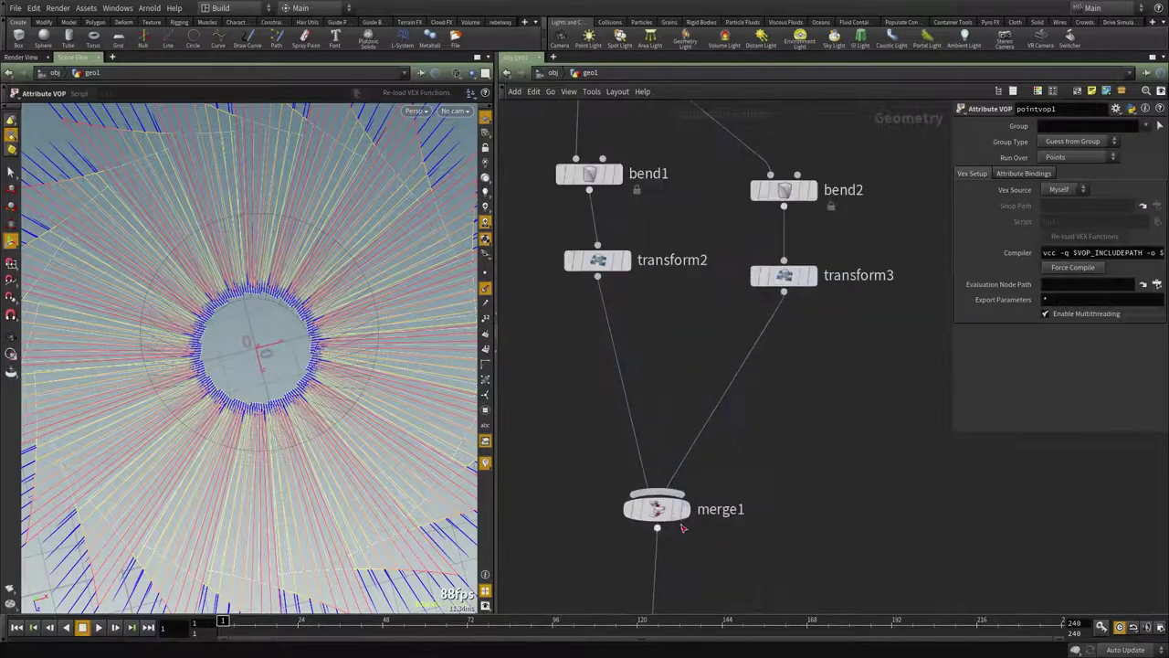
click(683, 486)
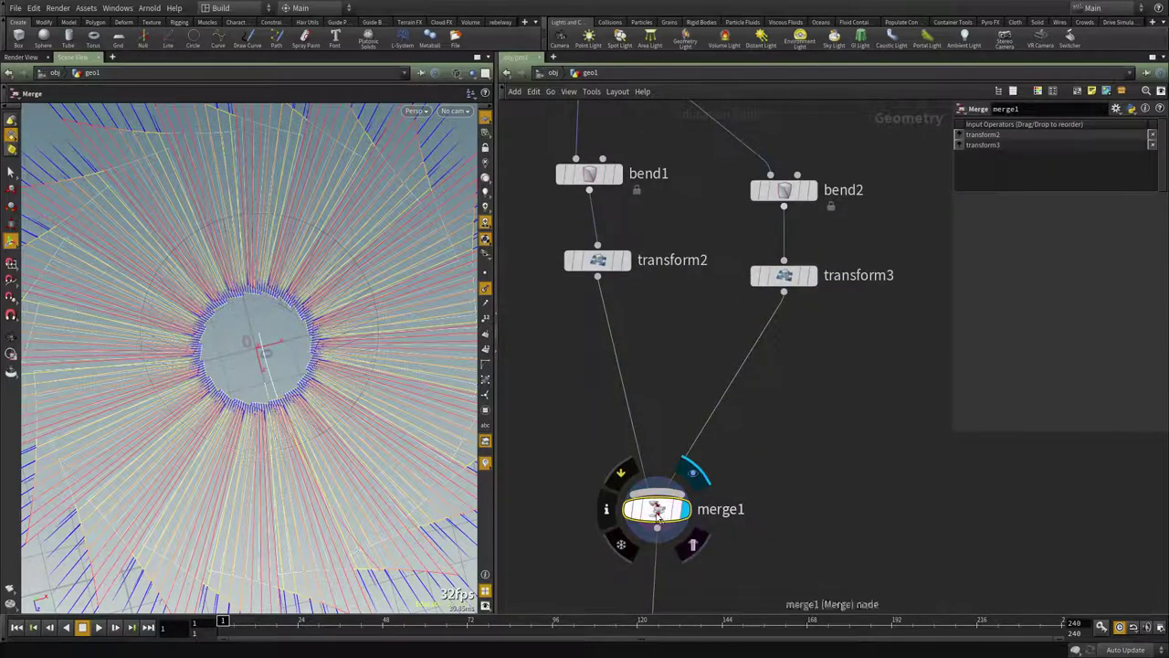
key(w)
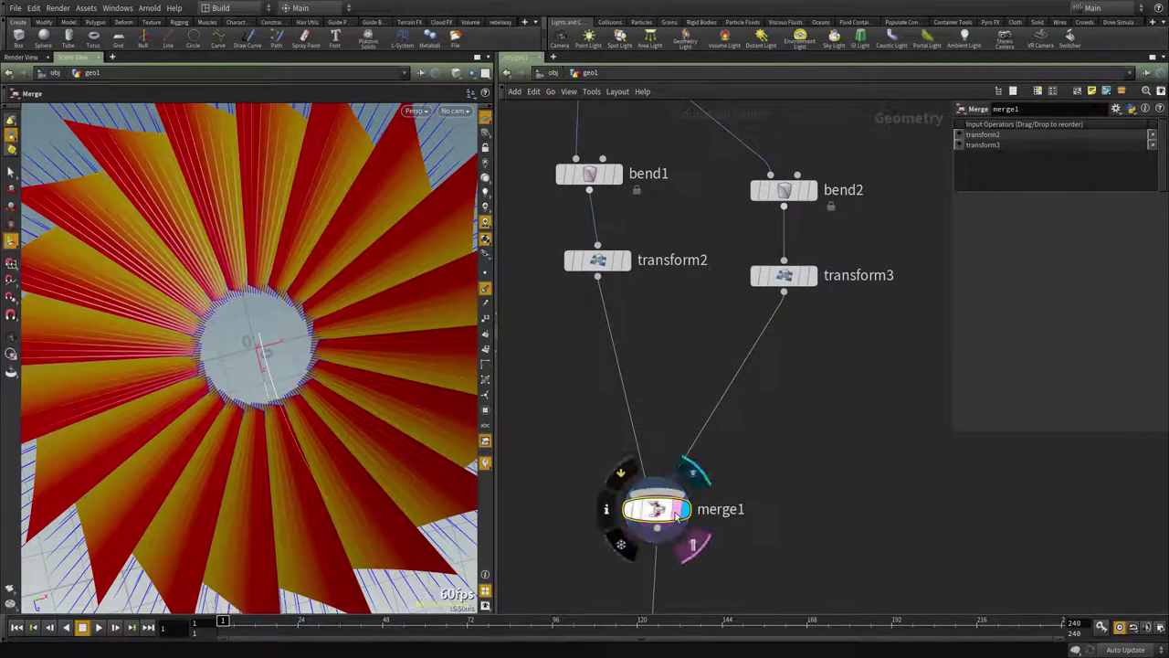
Step: Replace the scene view with a fresh one and frame merge1's two curves for inspection
click(113, 59)
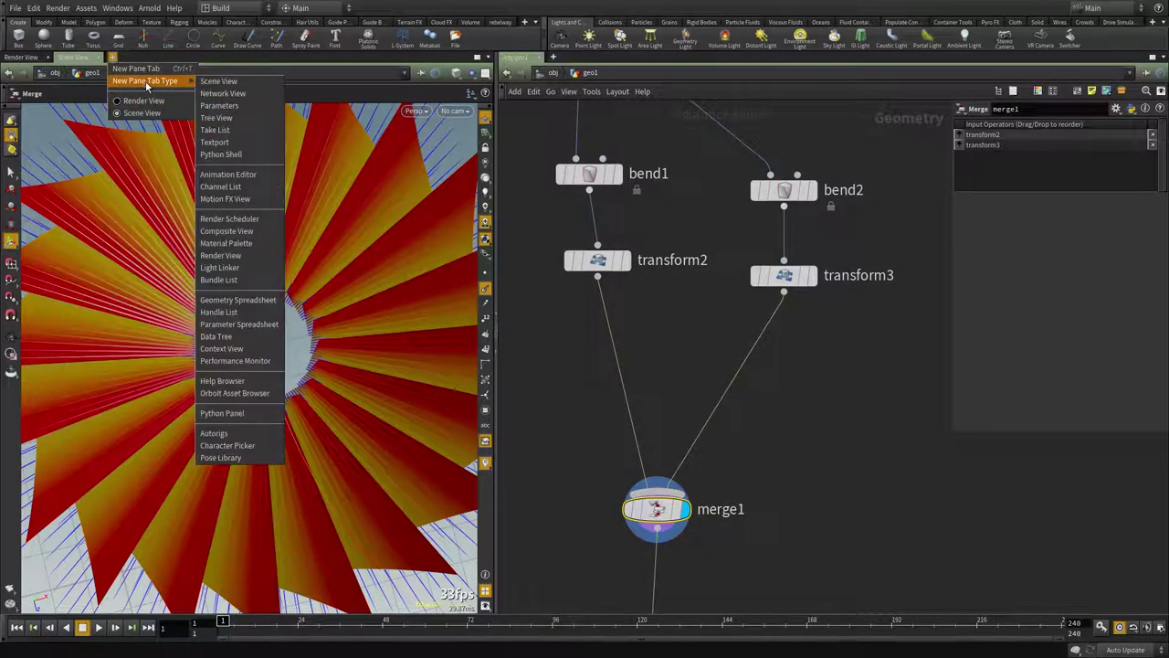
click(111, 71)
click(99, 58)
key(space+g)
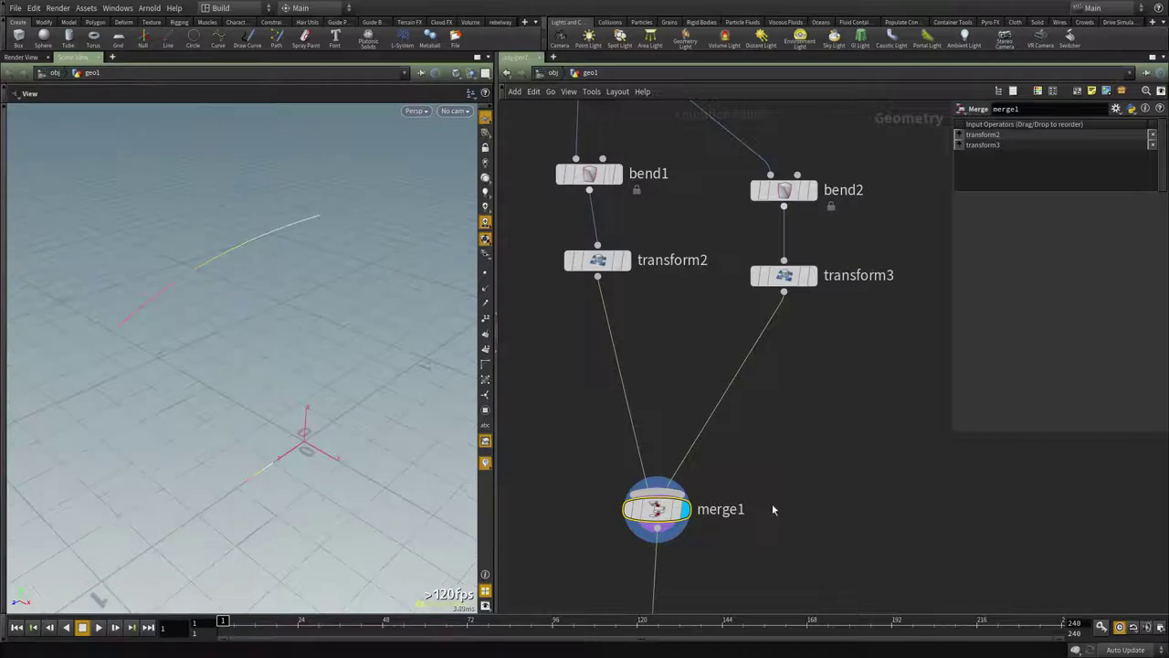
drag(247, 323, 279, 370)
drag(462, 389, 365, 338)
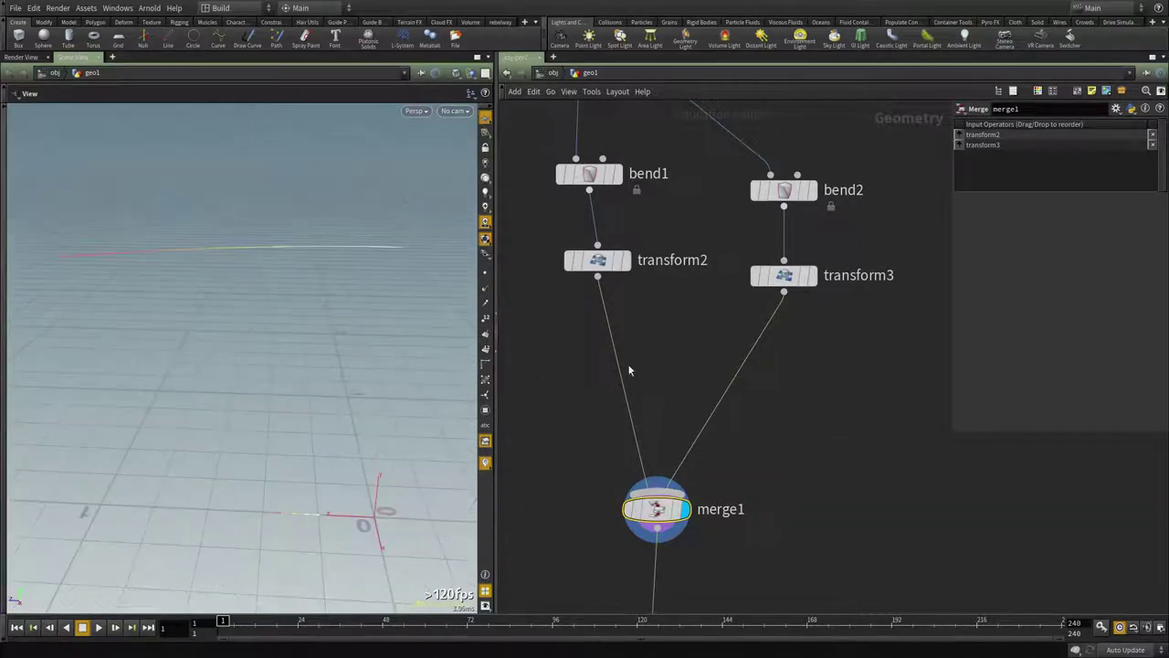
scroll(703, 354, down, 3)
key(Tab)
mouse_move(594, 283)
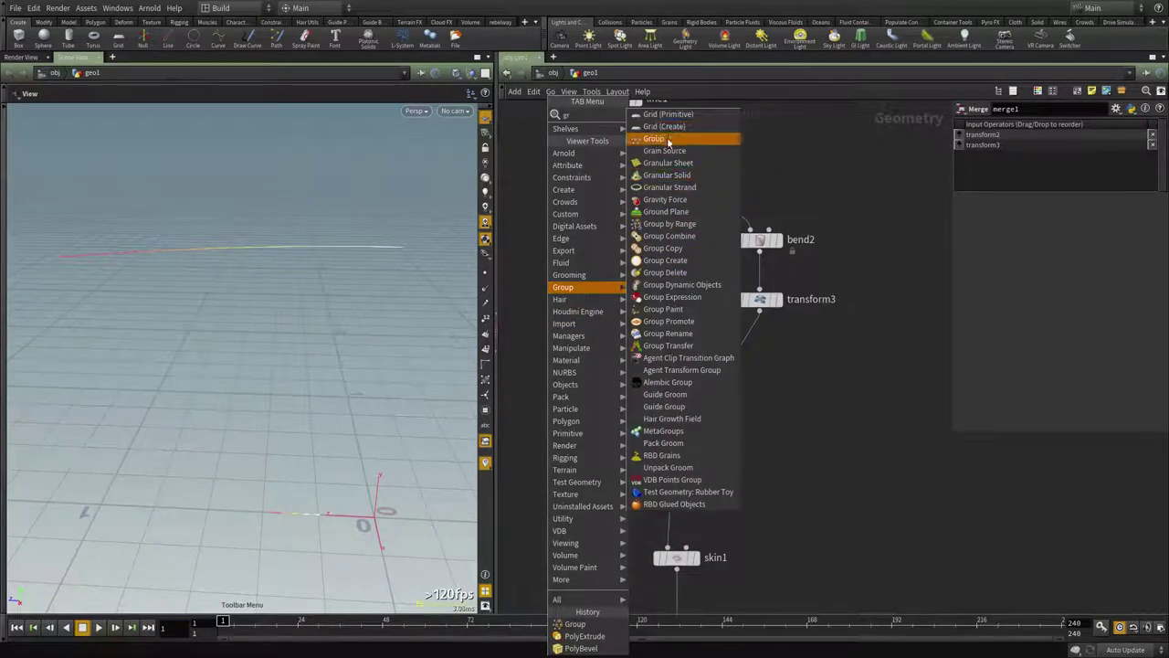
click(676, 142)
Step: Insert a Group node between transform2 and merge1 and name its group base
key(Tab)
text(gr)
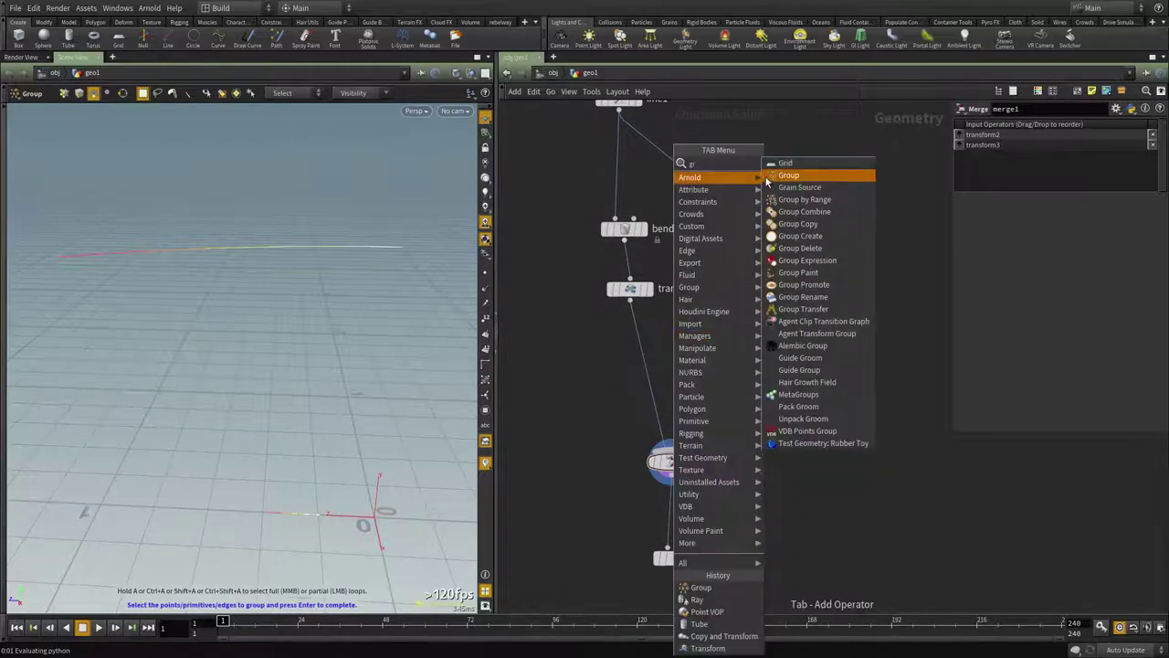
click(767, 178)
click(630, 351)
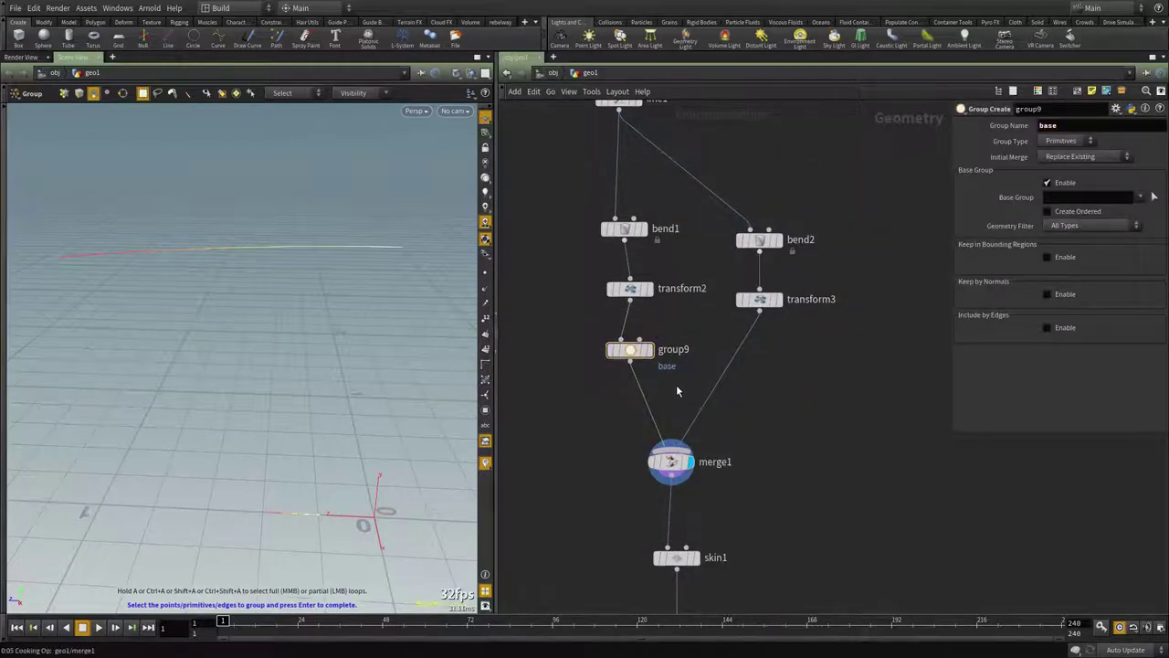
Step: Duplicate the base group node, insert the copy between transform3 and merge1, and name its group tip
key(ctrl+c)
key(ctrl+v)
click(743, 359)
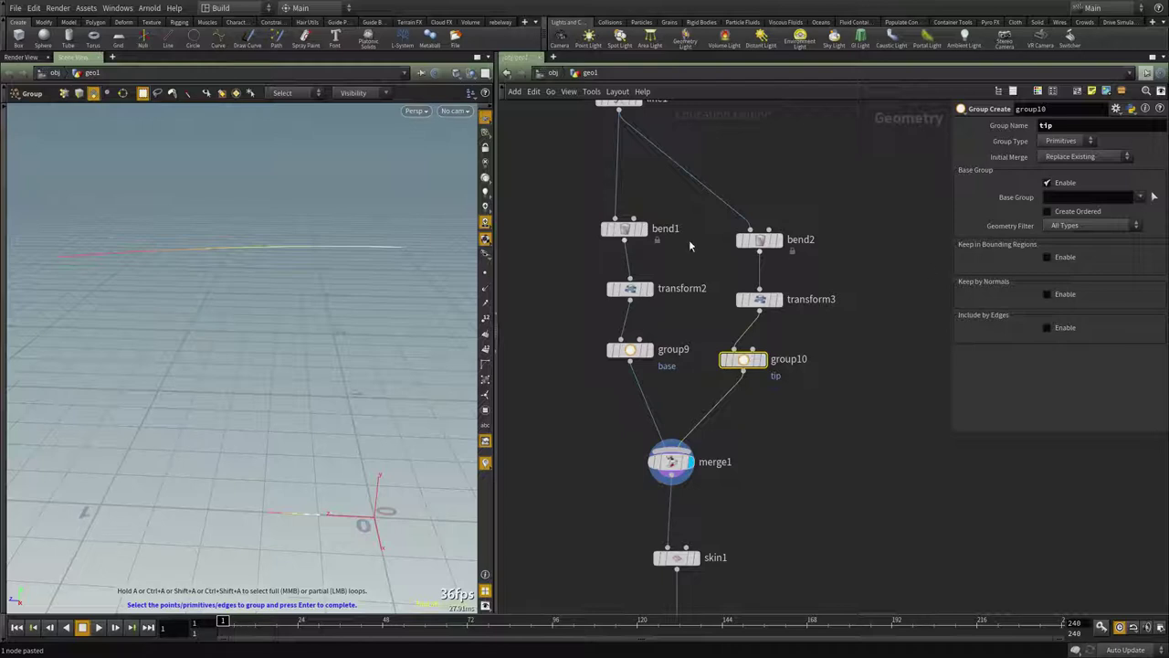
Step: Set the group type of both the tip and base Group nodes above merge1 to Points
drag(809, 405, 710, 338)
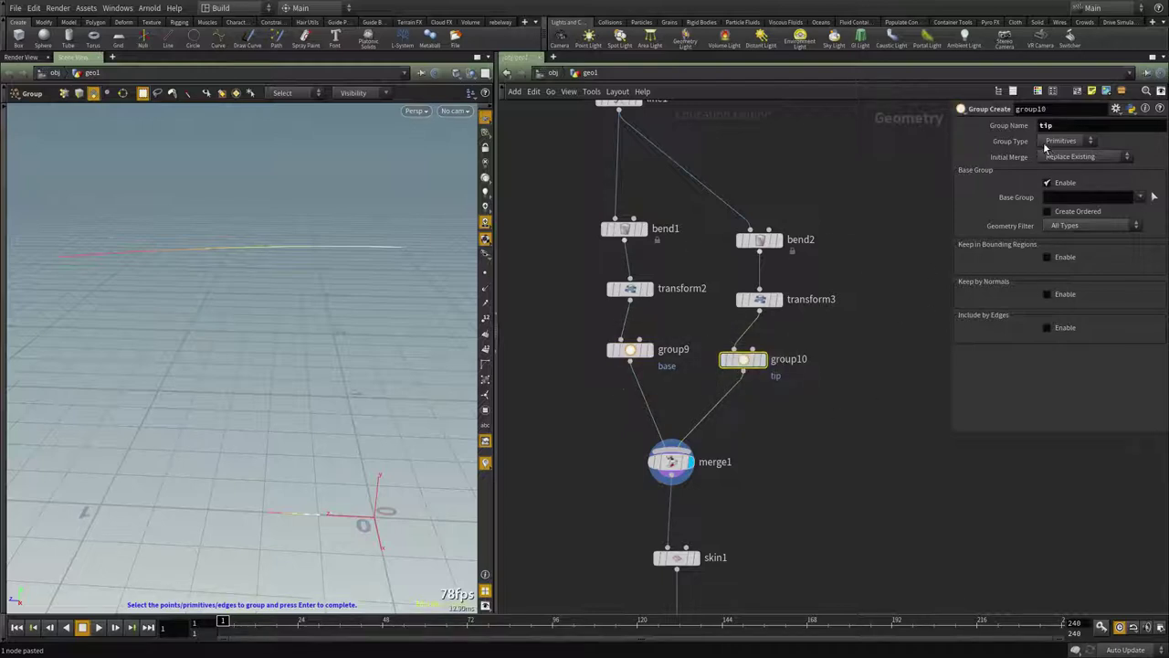
click(1045, 145)
click(1054, 159)
middle_drag(795, 444, 812, 427)
drag(671, 389, 594, 323)
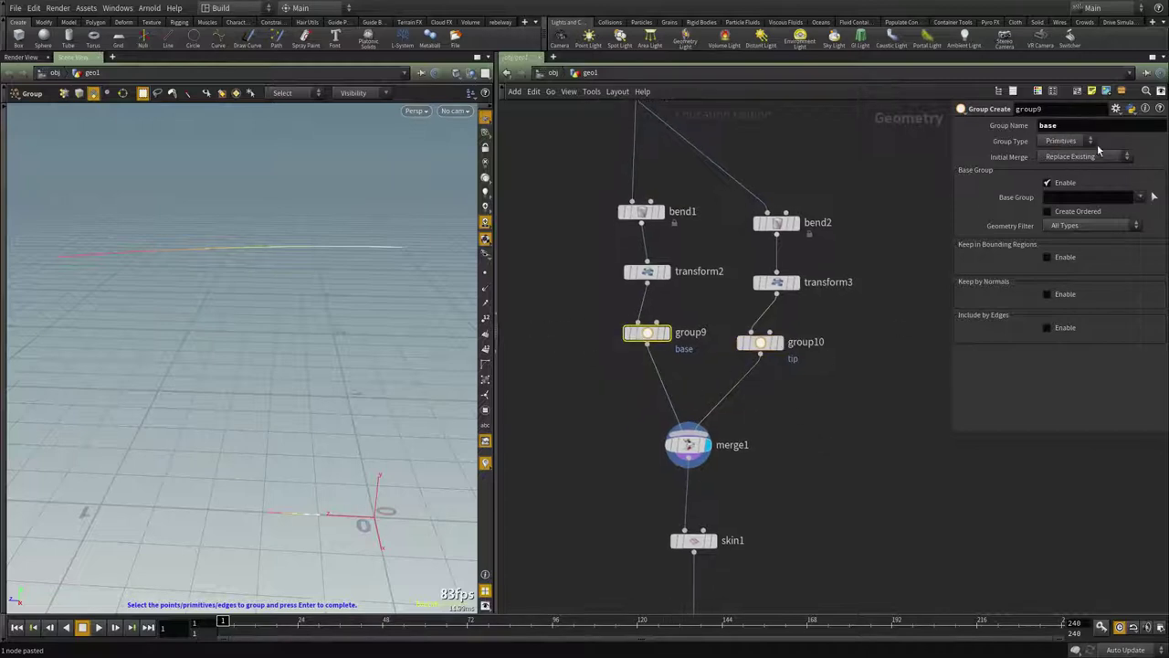
click(1064, 142)
click(1054, 167)
Step: Swap the two group names, naming the group below transform3 base and the one below transform2 tip
drag(814, 405, 747, 342)
click(1064, 125)
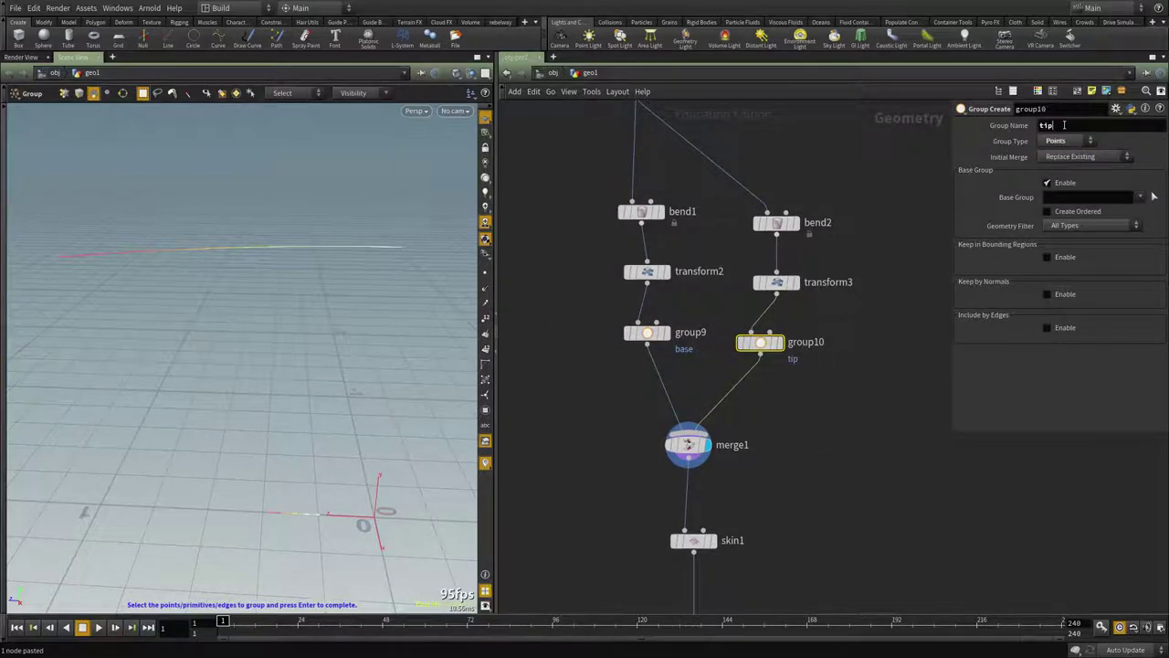
text(base)
key(Return)
click(665, 335)
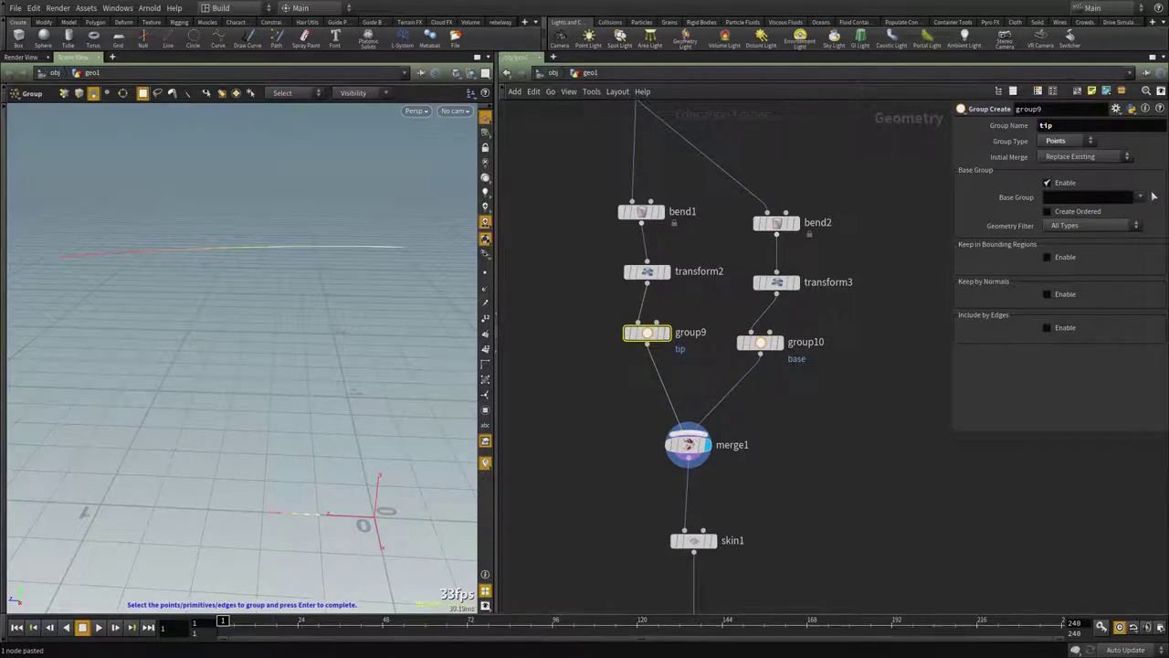
Step: Display skin1 and check its node information for the point groups passed on from merge1
click(689, 445)
middle_drag(799, 520, 780, 339)
click(697, 361)
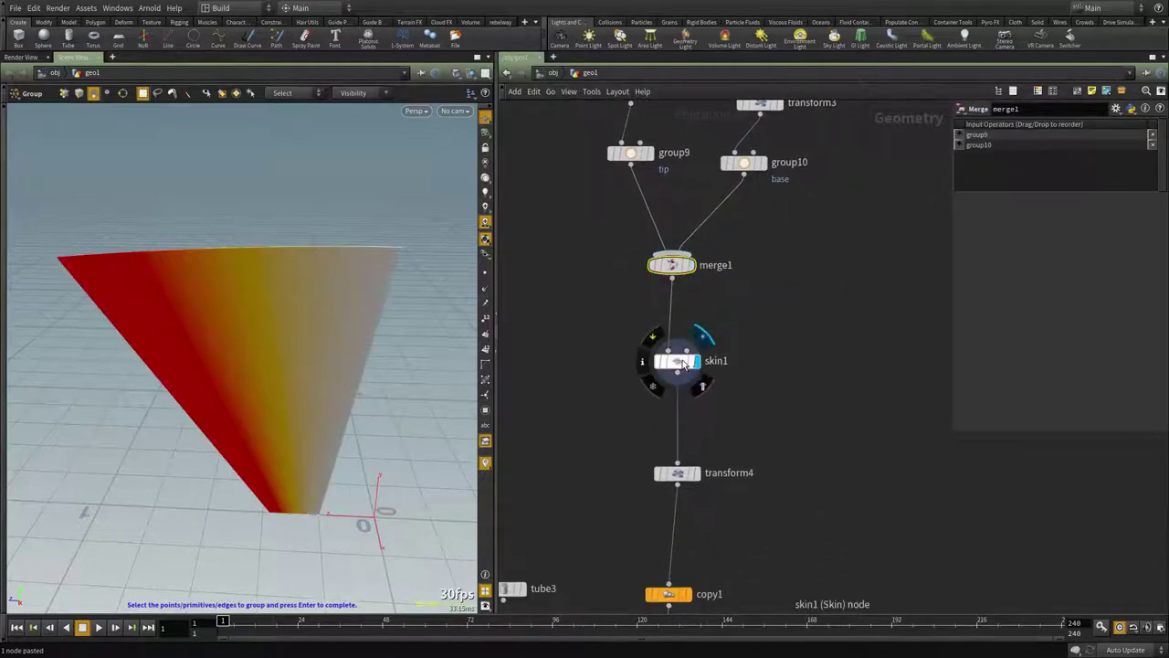
click(684, 363)
middle_click(683, 363)
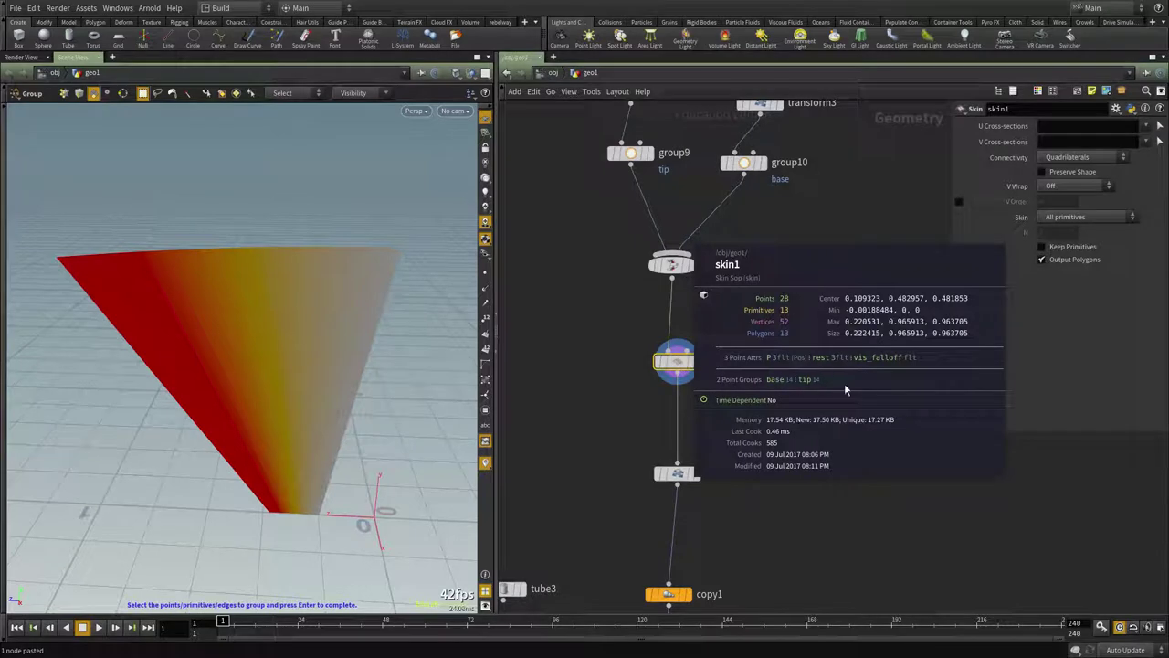
Step: Display pointvop1 and check its node information for the normals and point groups
middle_drag(783, 520, 796, 298)
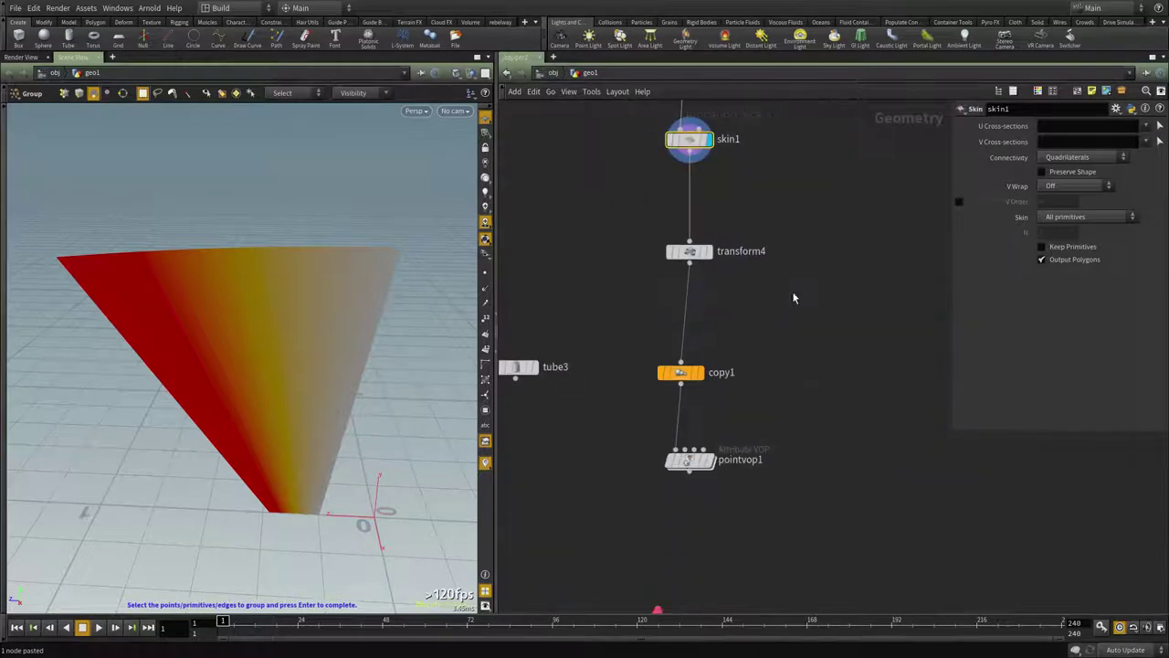
scroll(796, 298, down, 2)
middle_drag(785, 439, 771, 350)
scroll(771, 351, up, 1)
scroll(699, 422, up, 2)
click(718, 270)
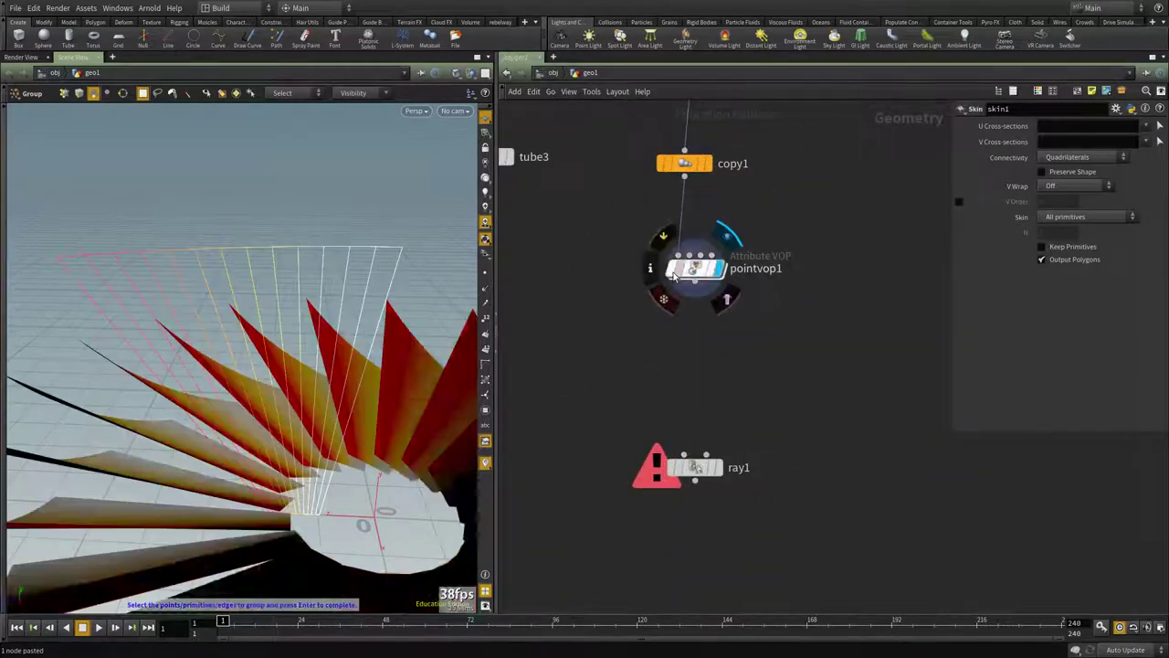
middle_click(697, 274)
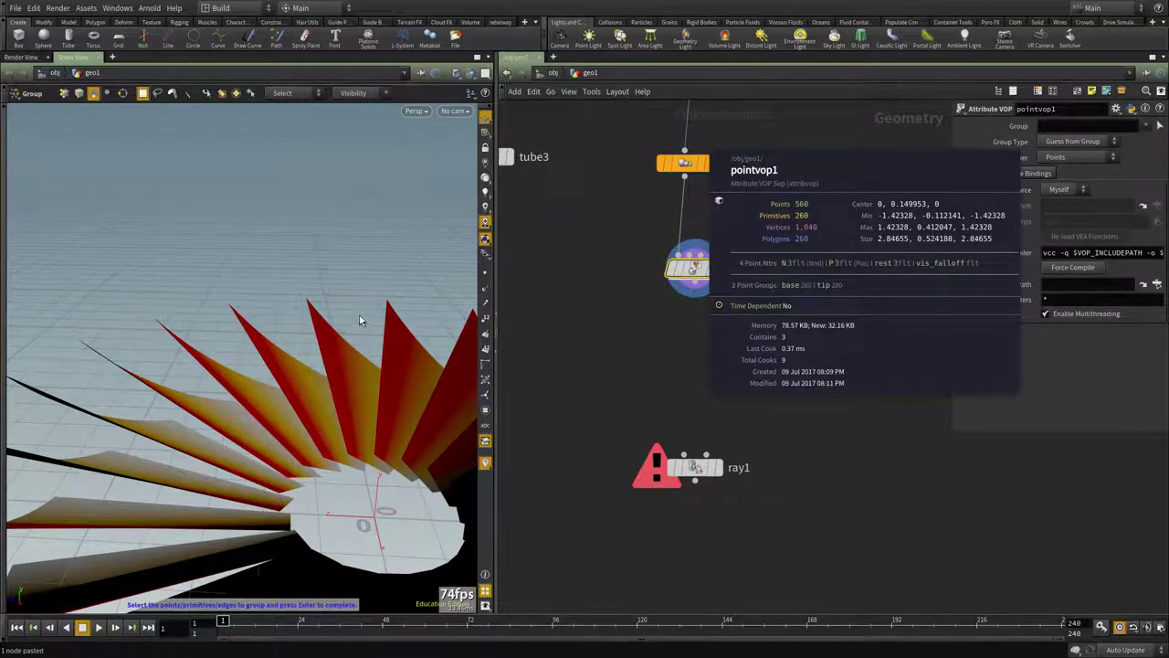
Step: Wire pointvop1 into the first input of ray1 and tube3 into its second input
middle_drag(659, 393, 655, 332)
click(682, 392)
scroll(689, 280, down, 4)
scroll(708, 266, up, 3)
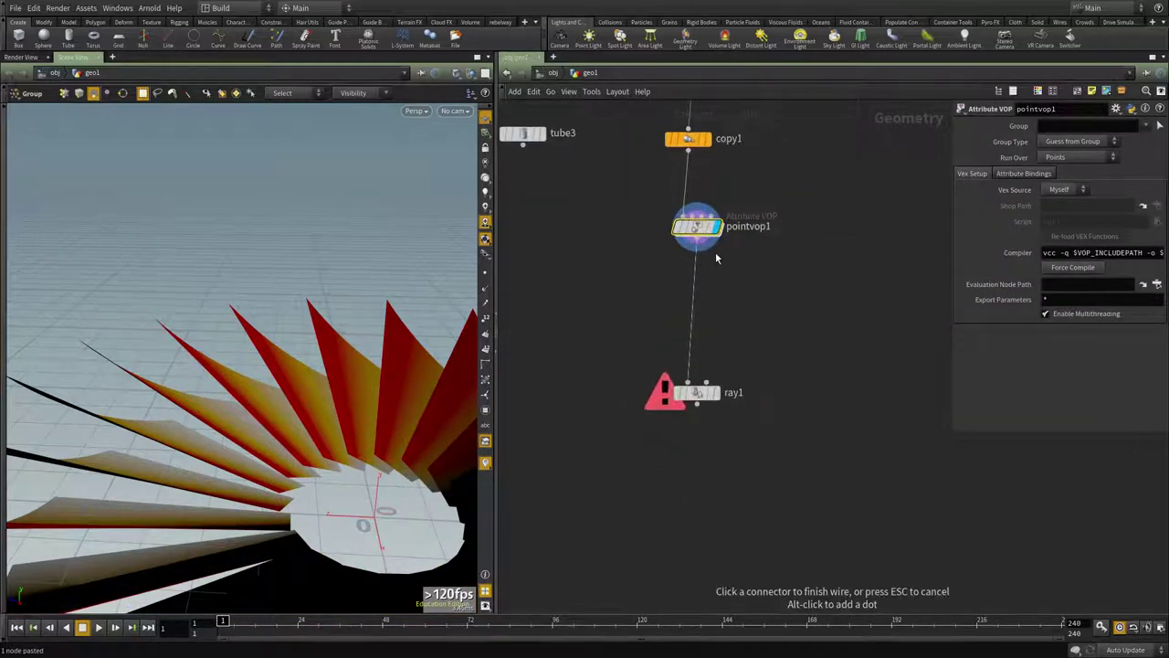
click(716, 253)
click(524, 148)
click(710, 376)
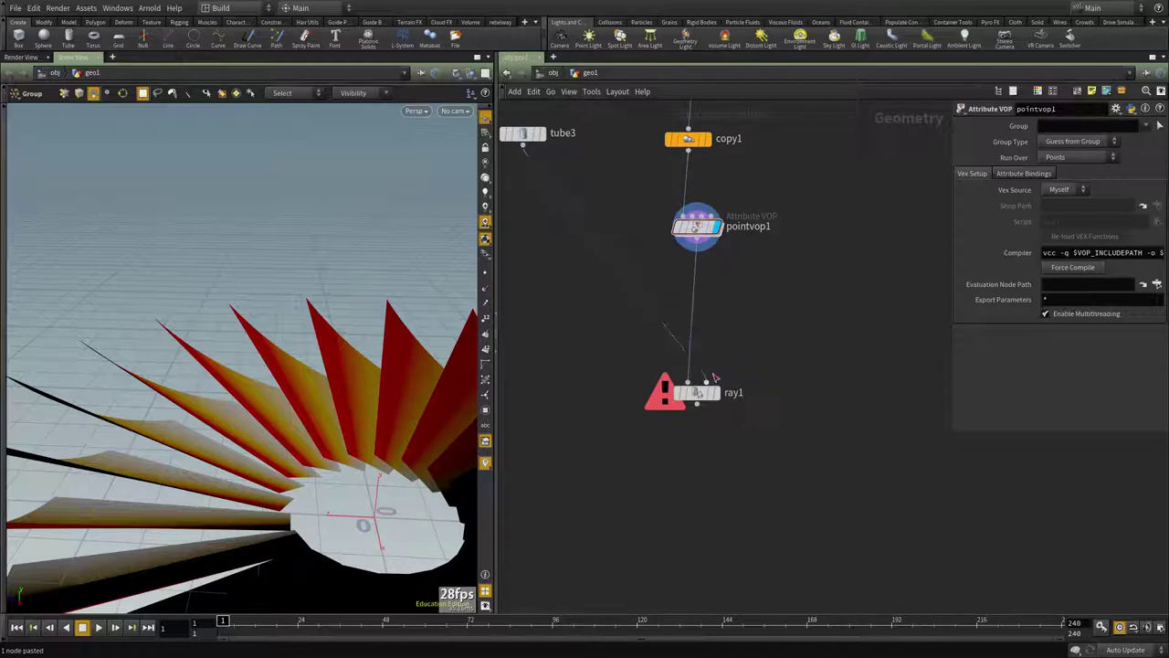
Step: Display ray1 and restrict its projection to the base group
click(718, 391)
click(698, 393)
alt+drag(311, 389, 411, 366)
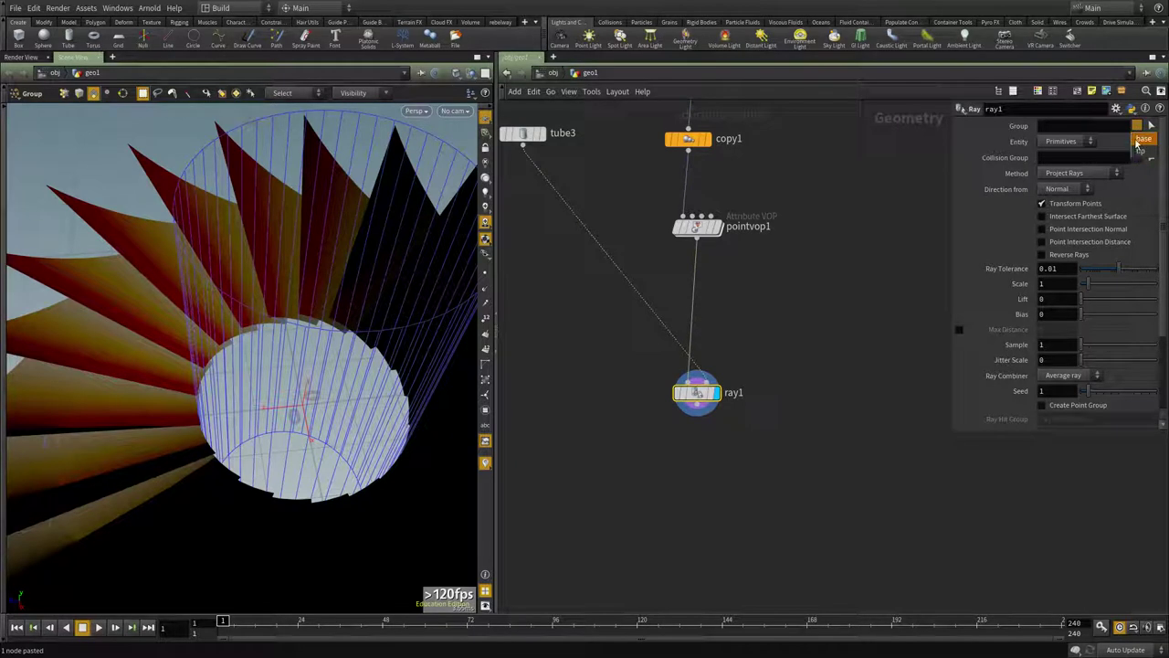
click(1142, 139)
Step: Try Reverse Rays on ray1 and turn the option back off
click(1073, 189)
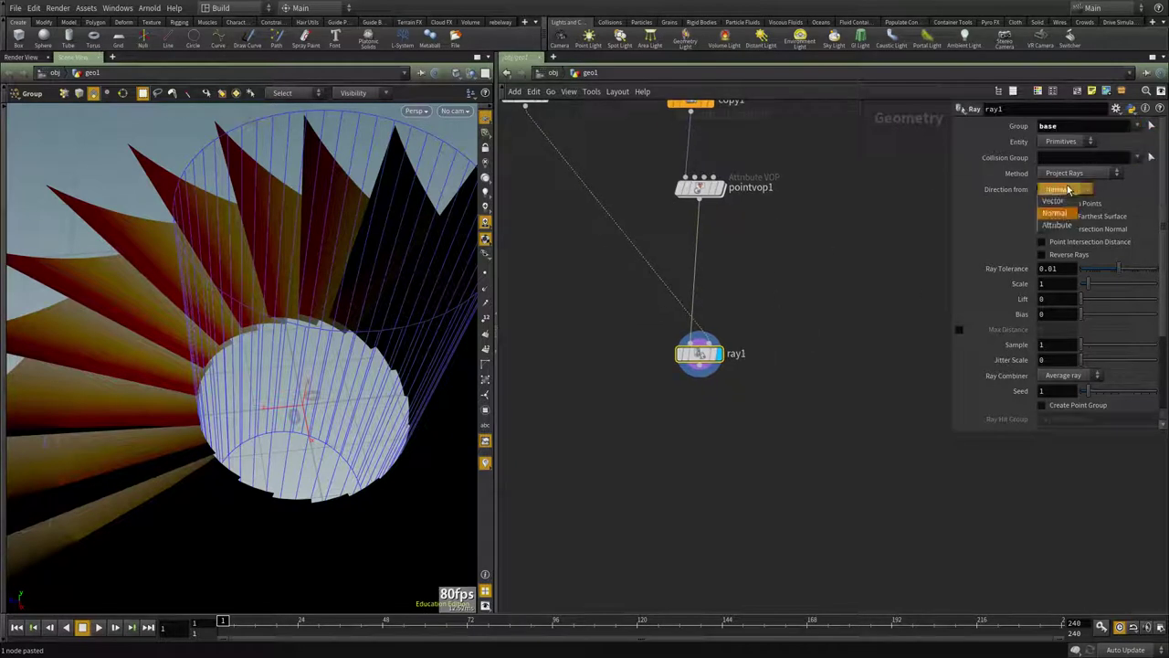
click(1064, 183)
click(1064, 174)
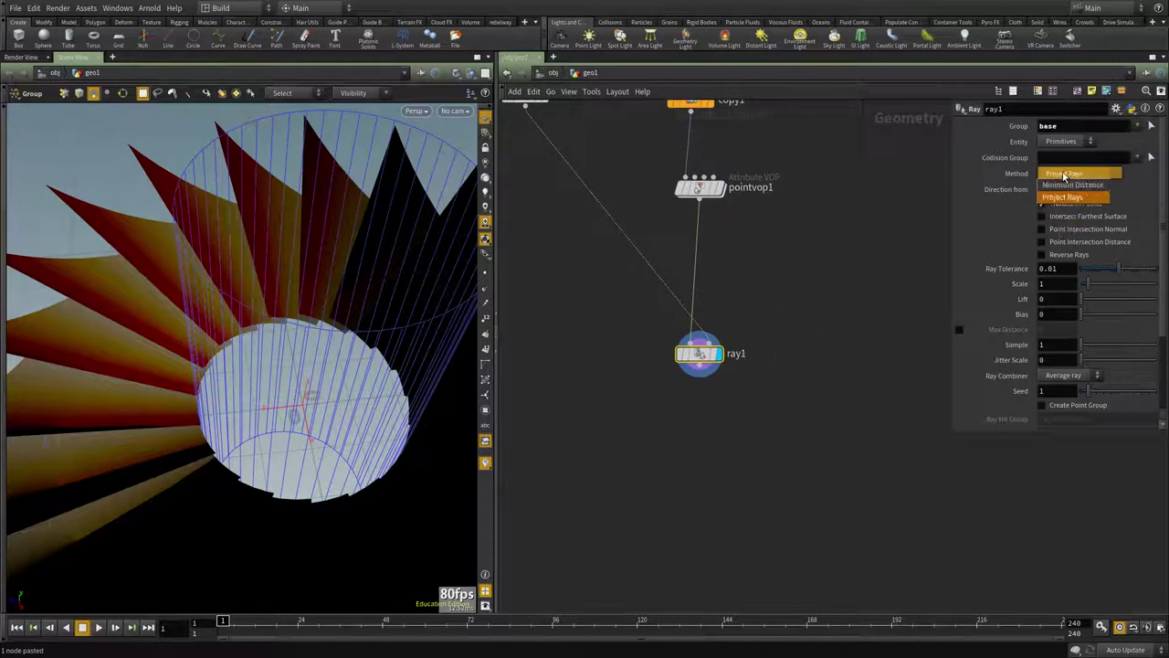
click(964, 202)
click(1065, 257)
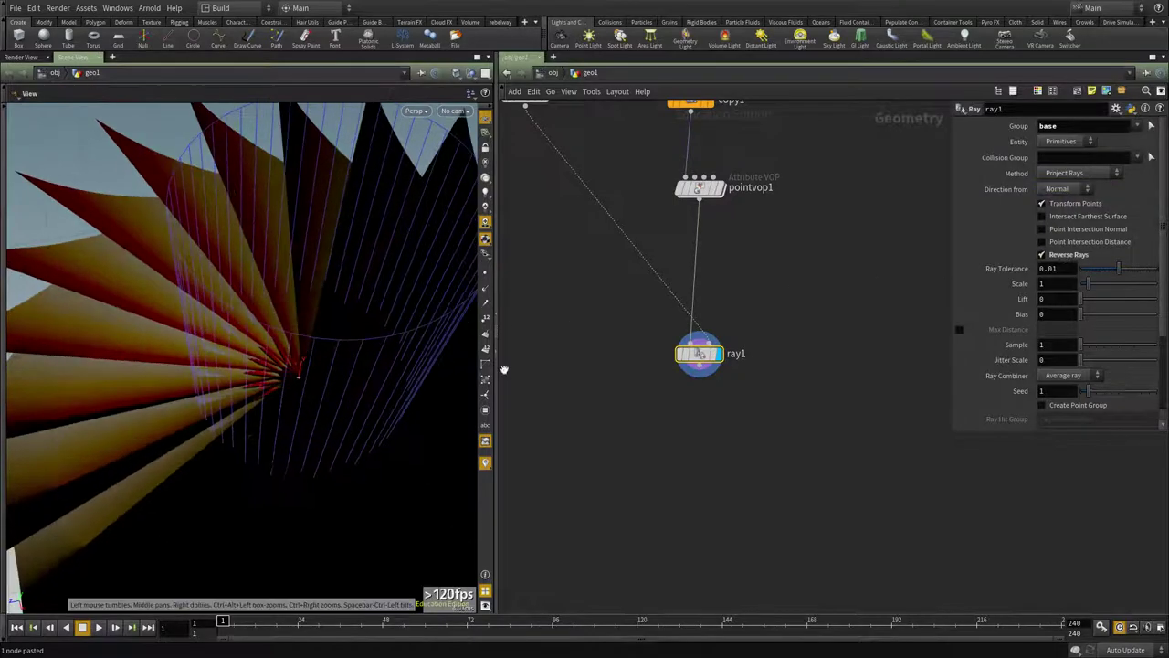
click(1063, 256)
Step: Compare the blade bases before and after projection by displaying pointvop1 and ray1 in wireframe
drag(333, 388, 242, 418)
middle_drag(744, 227, 736, 333)
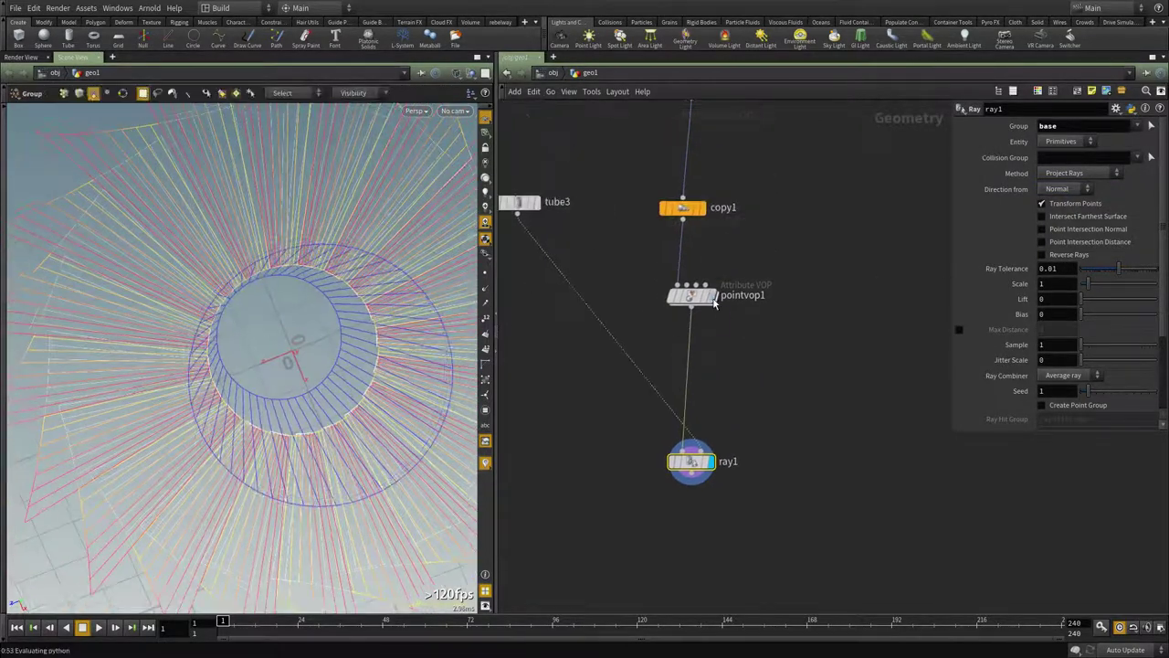
click(712, 295)
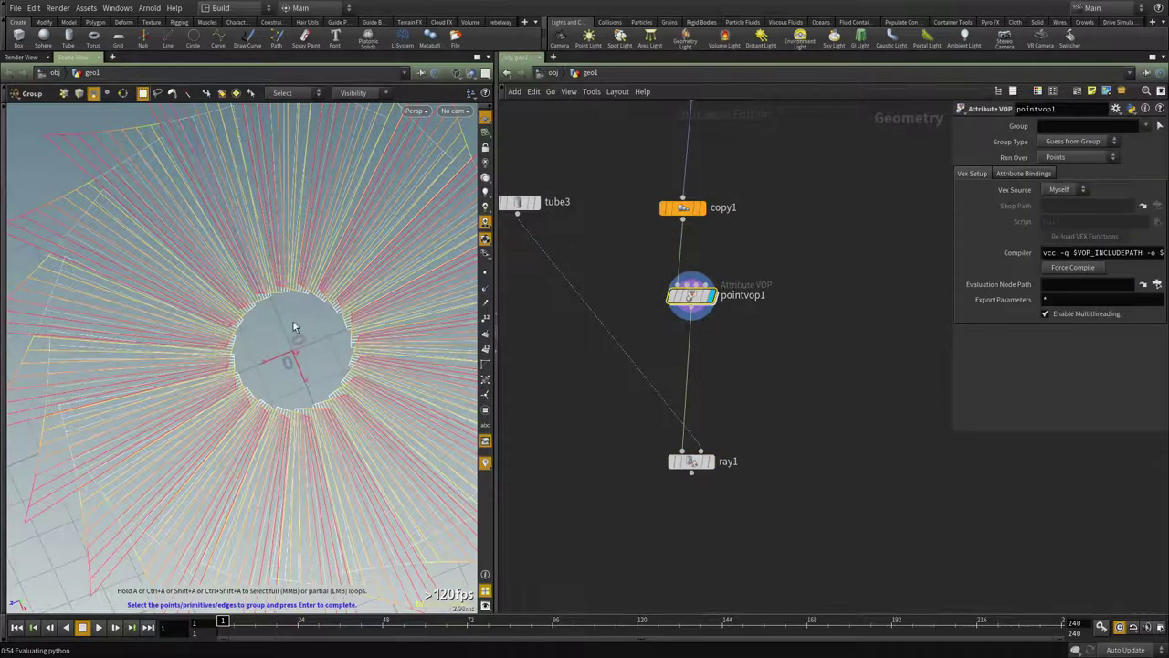
key(shift+w)
key(shift+w)
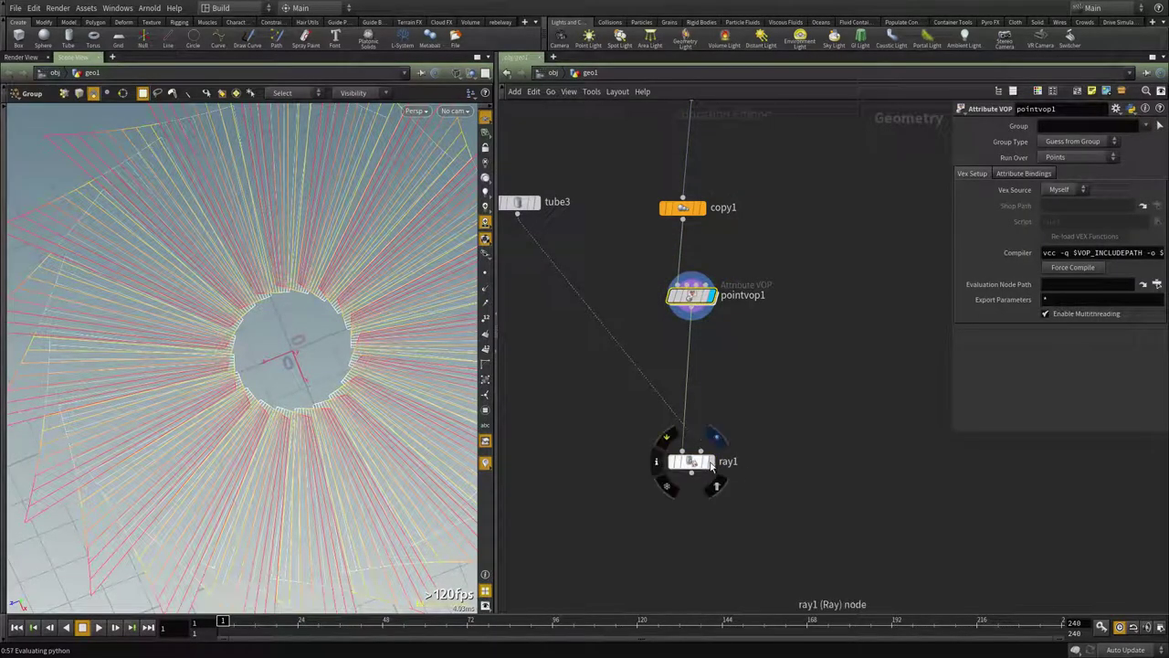
click(695, 461)
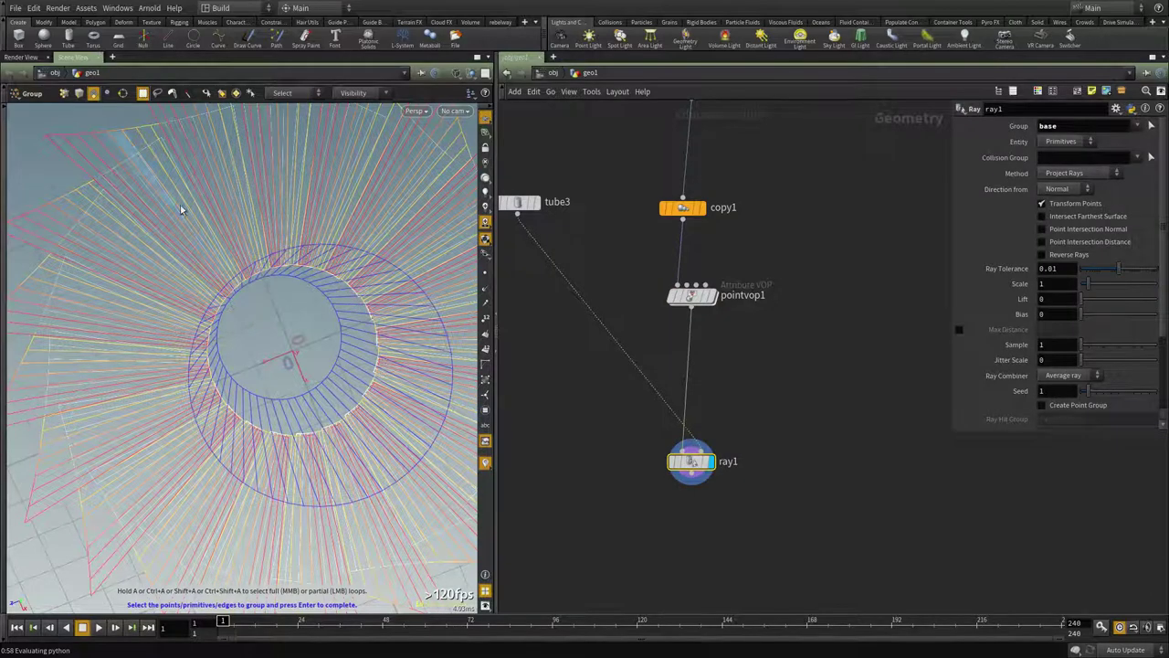
Step: Set the radius scale of tube3, the hub cylinder, to 0.463
middle_drag(581, 250, 643, 325)
click(581, 277)
mouse_move(1116, 243)
mouse_down()
mouse_move(1101, 243)
mouse_move(1130, 248)
mouse_move(1109, 253)
mouse_move(1123, 258)
mouse_move(1140, 253)
mouse_move(1100, 258)
mouse_move(1121, 260)
mouse_up()
middle_drag(859, 464, 840, 345)
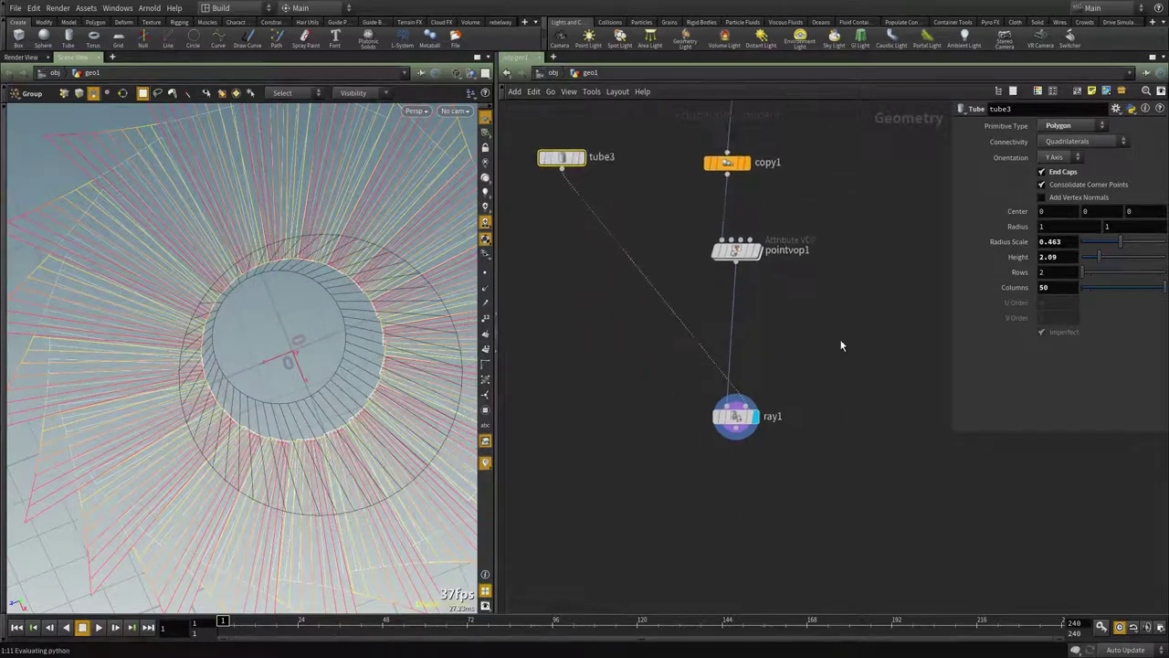
Step: Duplicate tube3 and place the copy near ray1
scroll(841, 346, down, 3)
click(766, 395)
middle_drag(765, 452, 763, 488)
click(645, 249)
key(ctrl+c)
middle_drag(645, 453, 631, 399)
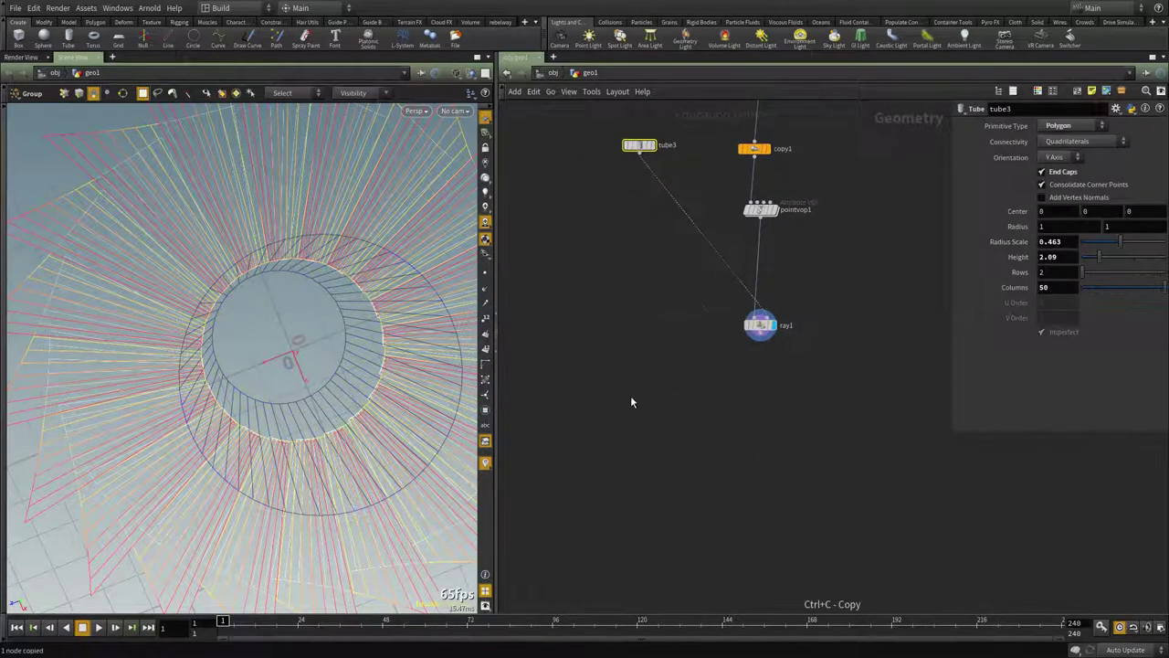
key(ctrl+v)
middle_drag(625, 311, 618, 370)
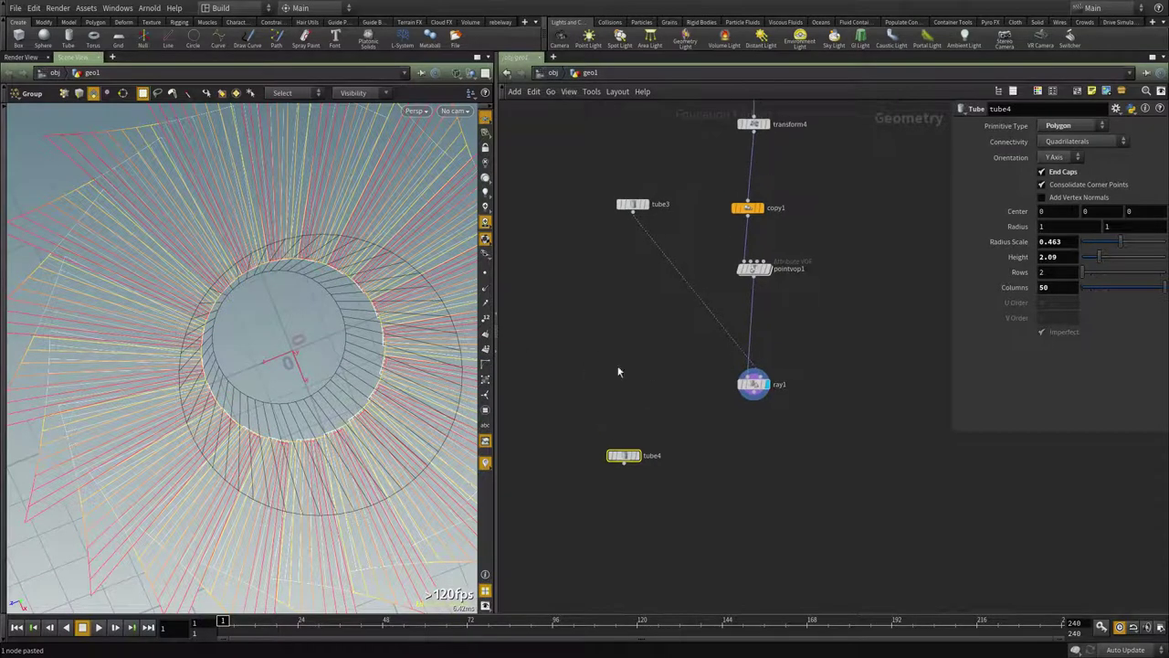
Step: Copy tube2 from the upper part of the network, paste it near ray1, and delete the tube4 duplicate
scroll(738, 373, down, 1)
middle_drag(778, 325, 749, 475)
scroll(710, 475, down, 5)
scroll(704, 412, down, 1)
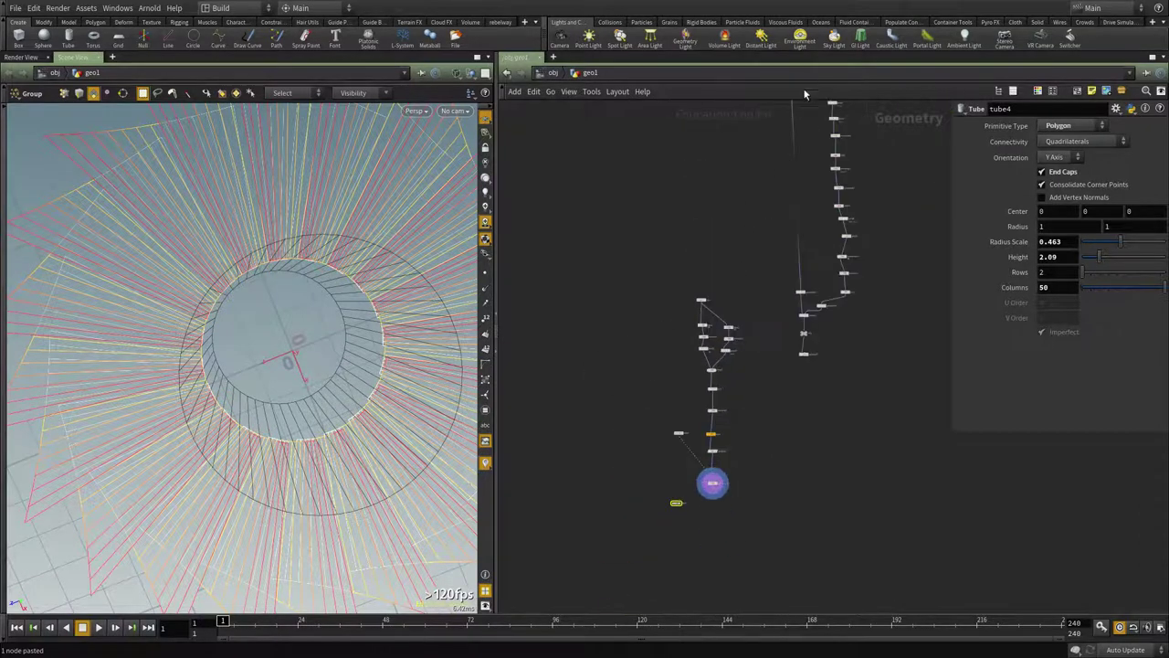
middle_drag(798, 214, 783, 232)
scroll(682, 452, up, 5)
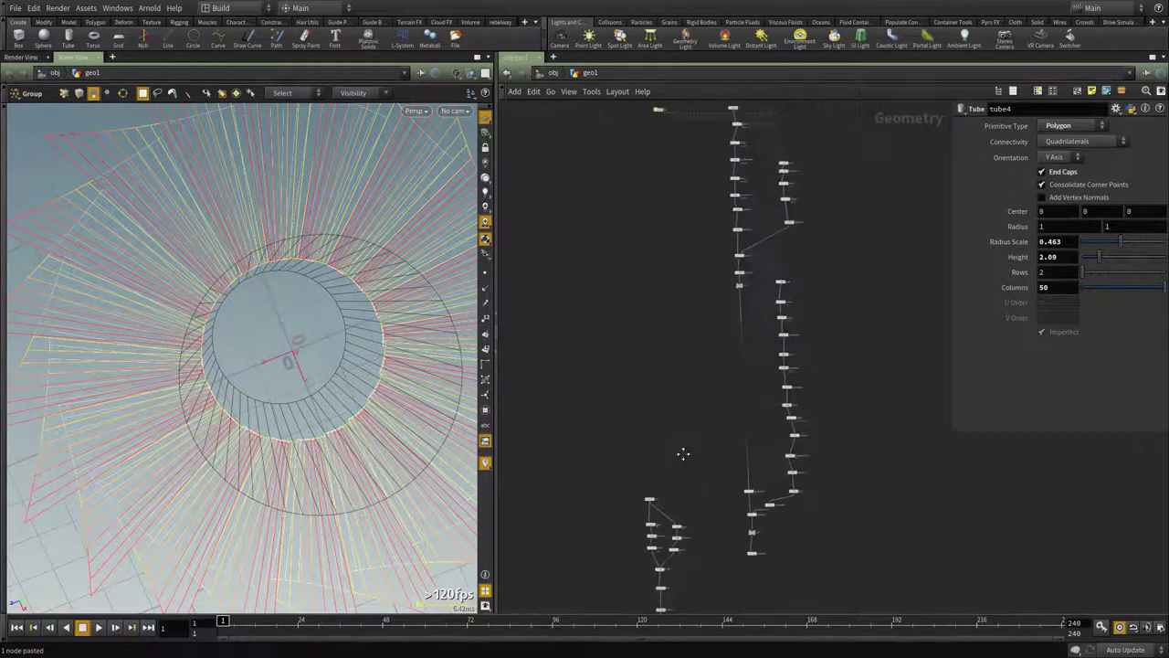
click(770, 287)
key(ctrl+c)
scroll(780, 240, down, 4)
scroll(640, 448, up, 4)
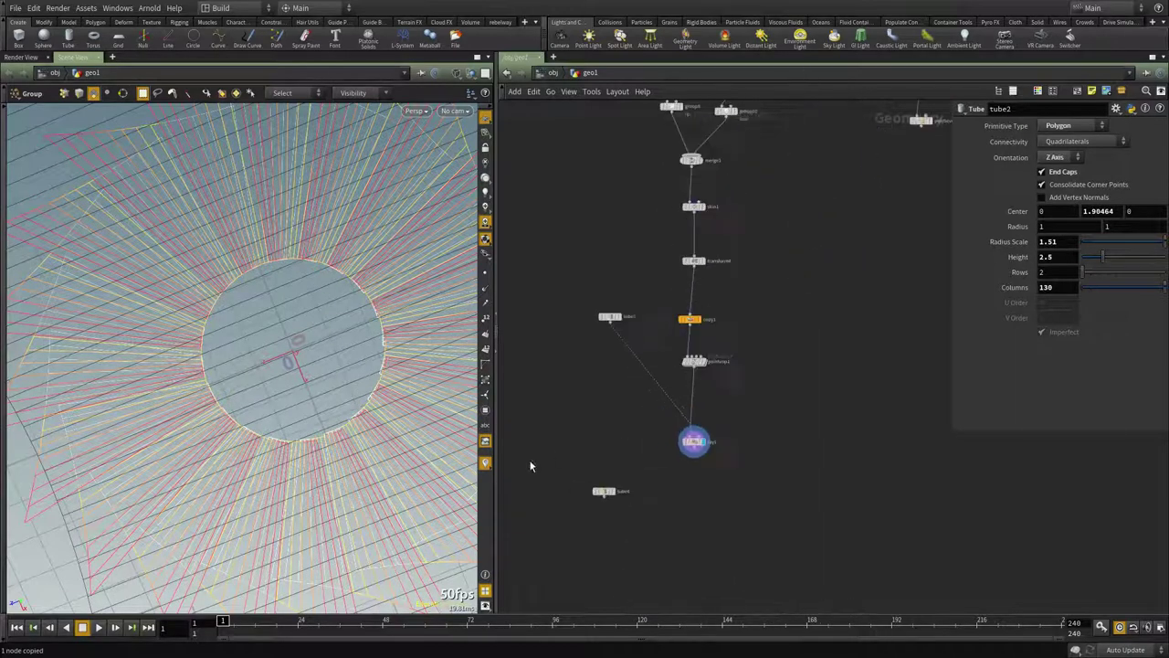
key(ctrl+v)
drag(700, 501, 645, 545)
key(Delete)
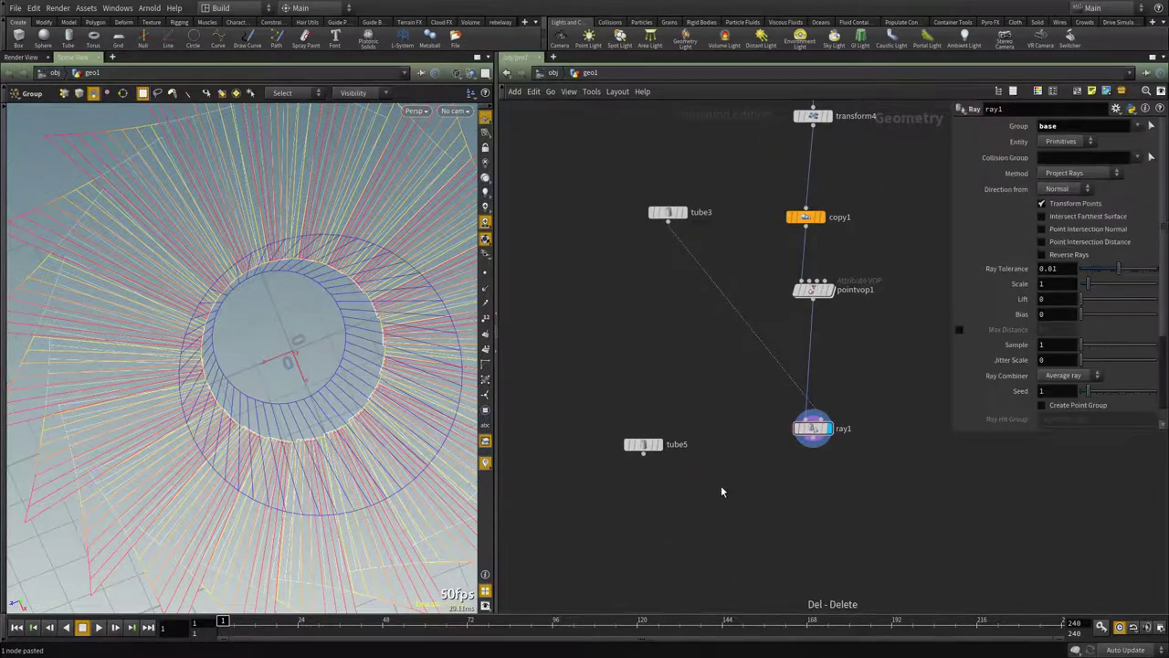
Step: Duplicate ray1 below the original and wire tube5 into the second input of the copy
key(ctrl+c)
key(ctrl+v)
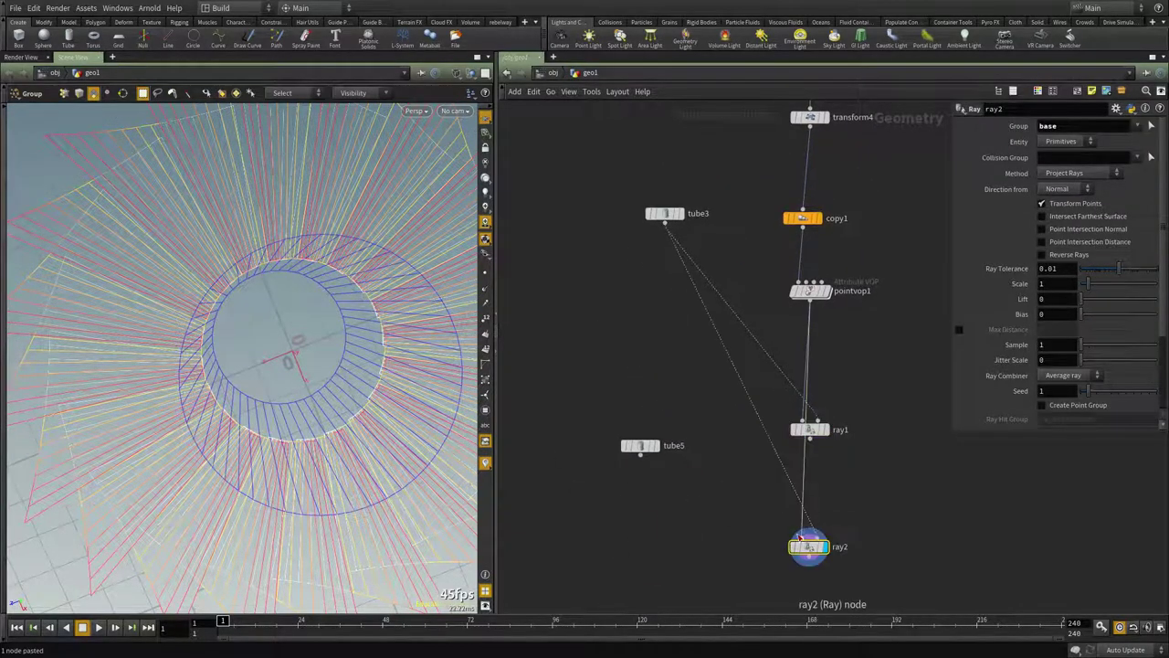
click(815, 532)
click(652, 479)
middle_drag(861, 520, 797, 444)
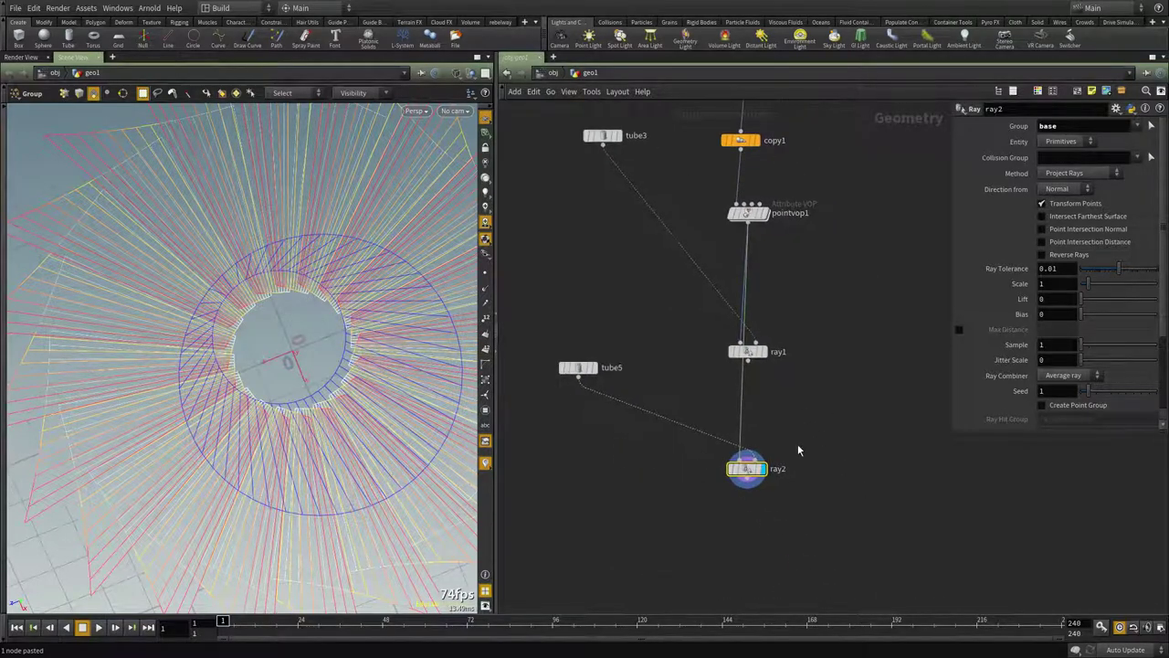
Step: Set the group of ray2 to tip and try Reverse Rays on it
scroll(756, 466, up, 2)
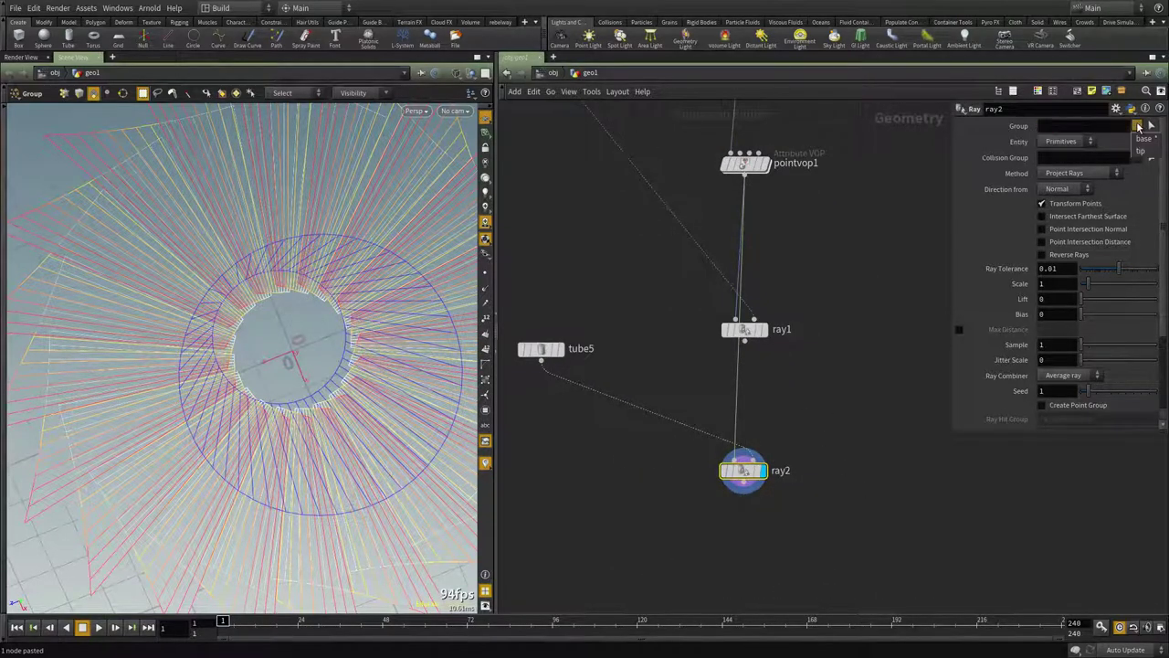
click(1141, 149)
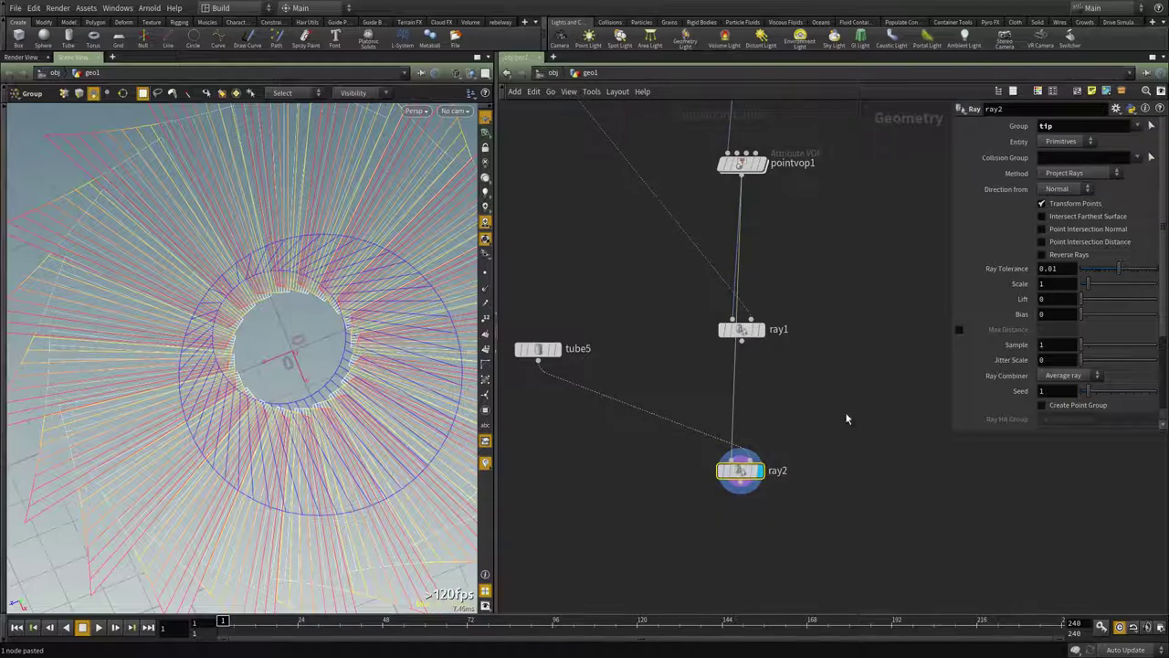
click(1066, 255)
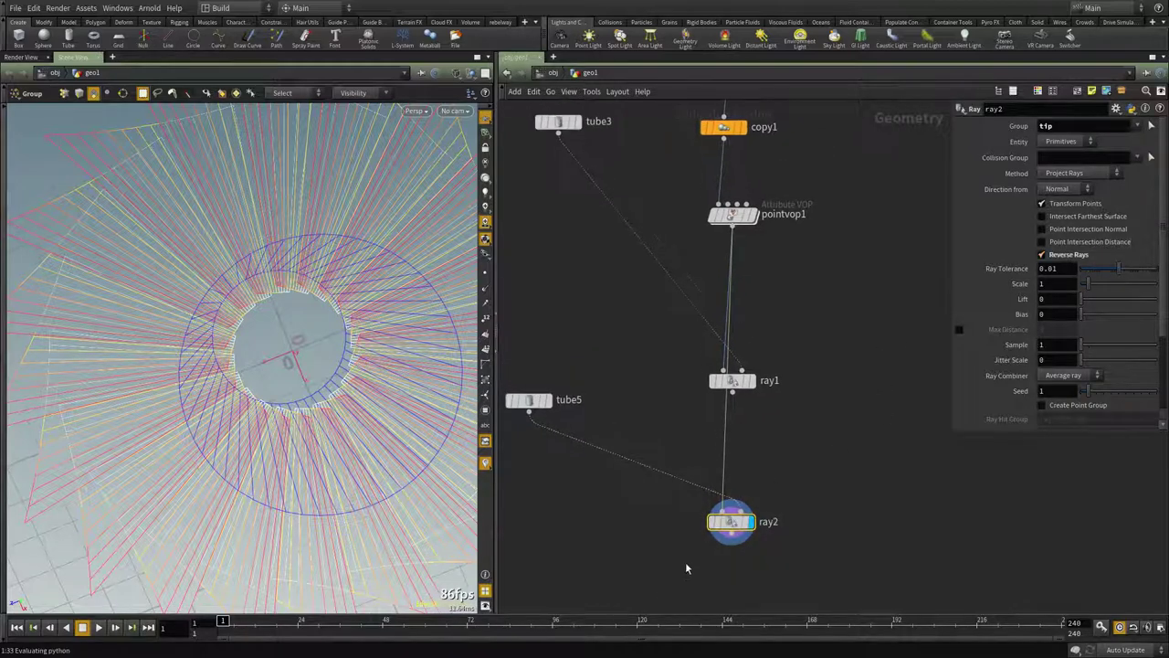
Step: Wire the output of ray1 into the first input of ray2 in place of pointvop1
click(732, 394)
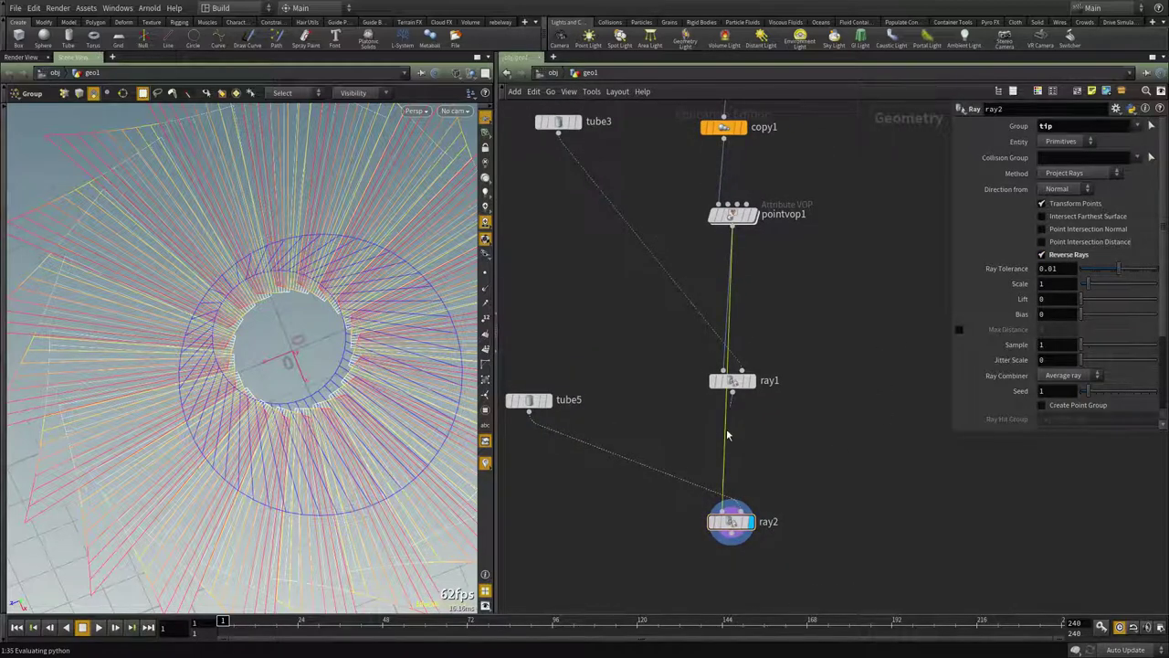
click(723, 511)
middle_drag(796, 481, 788, 436)
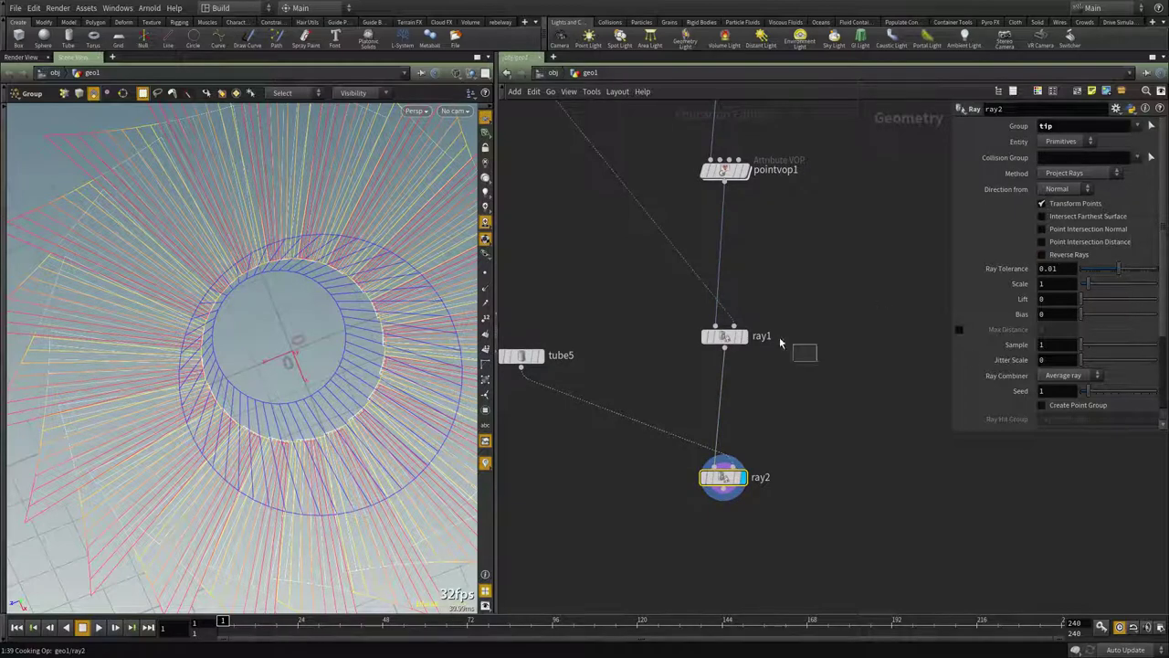
Step: Display tube5 and examine the whole cylinder's orientation and placement
click(725, 336)
middle_drag(620, 349, 646, 357)
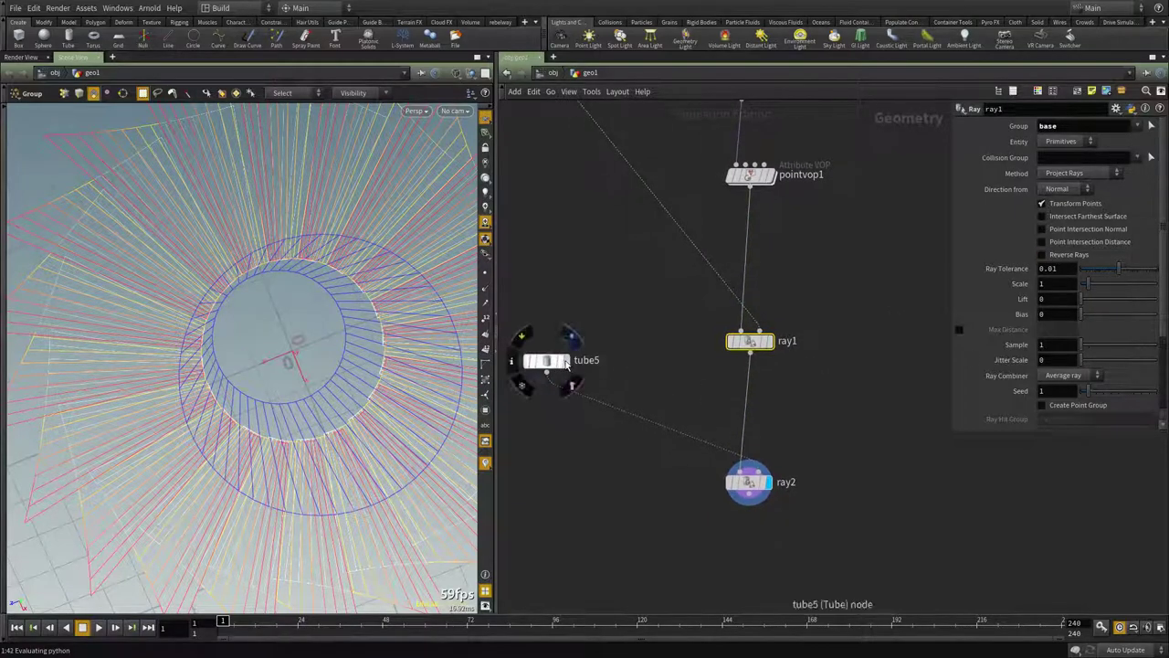
click(565, 361)
alt+drag(294, 372, 276, 387)
alt+scroll(290, 369, down, 10)
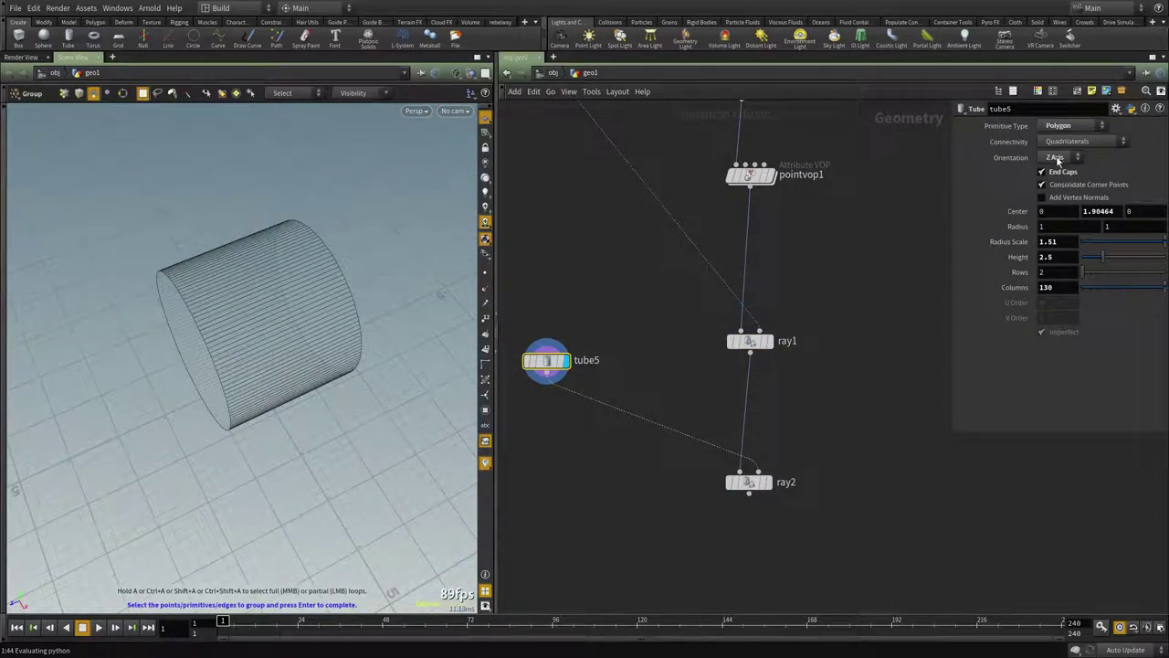
Step: Duplicate tube3, wire the copy into the second input of ray2 in place of tube5, set its radius scale to 1.51 and display ray2
middle_drag(624, 330, 767, 365)
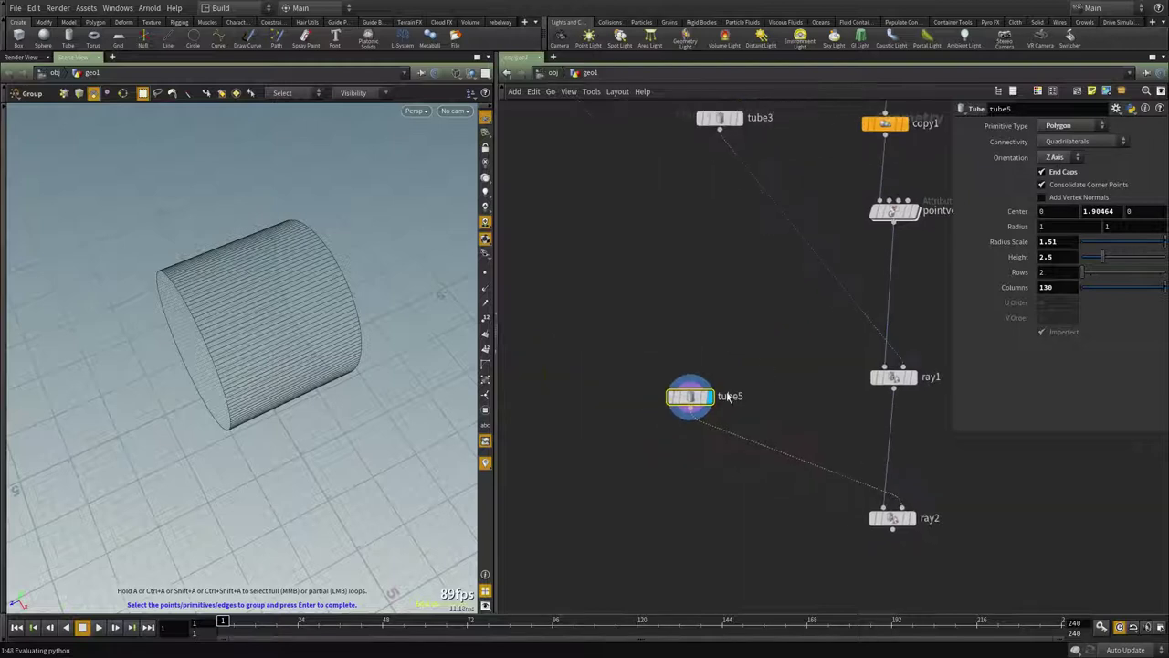
drag(688, 398, 617, 399)
click(720, 121)
key(ctrl+c)
key(ctrl+v)
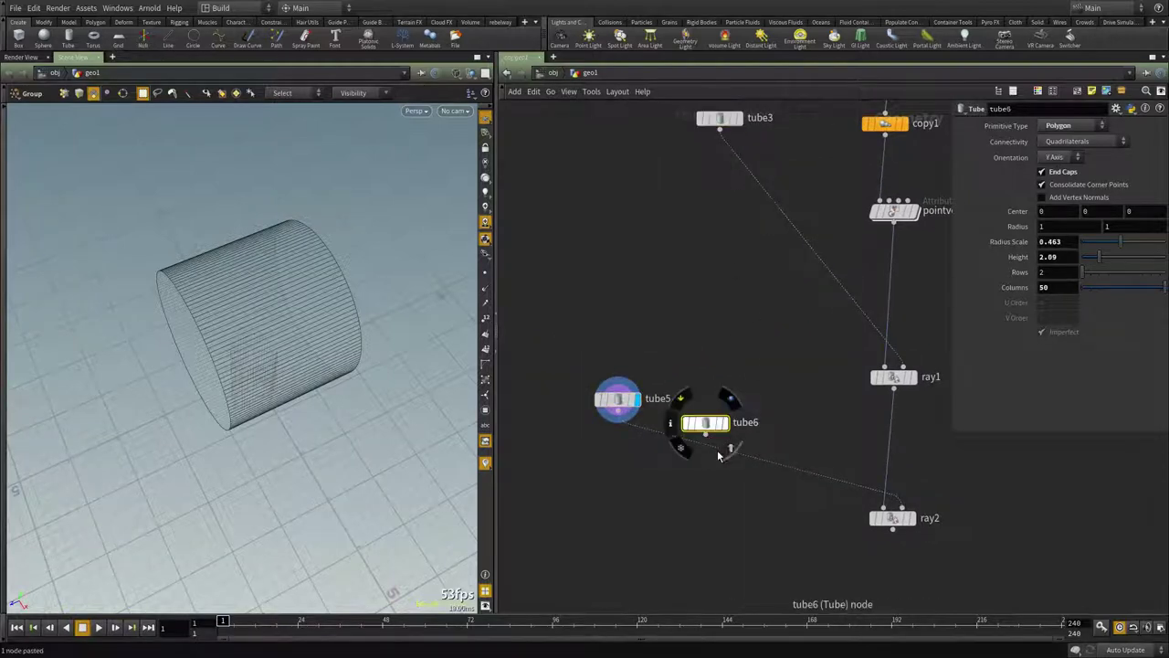
click(708, 423)
click(617, 398)
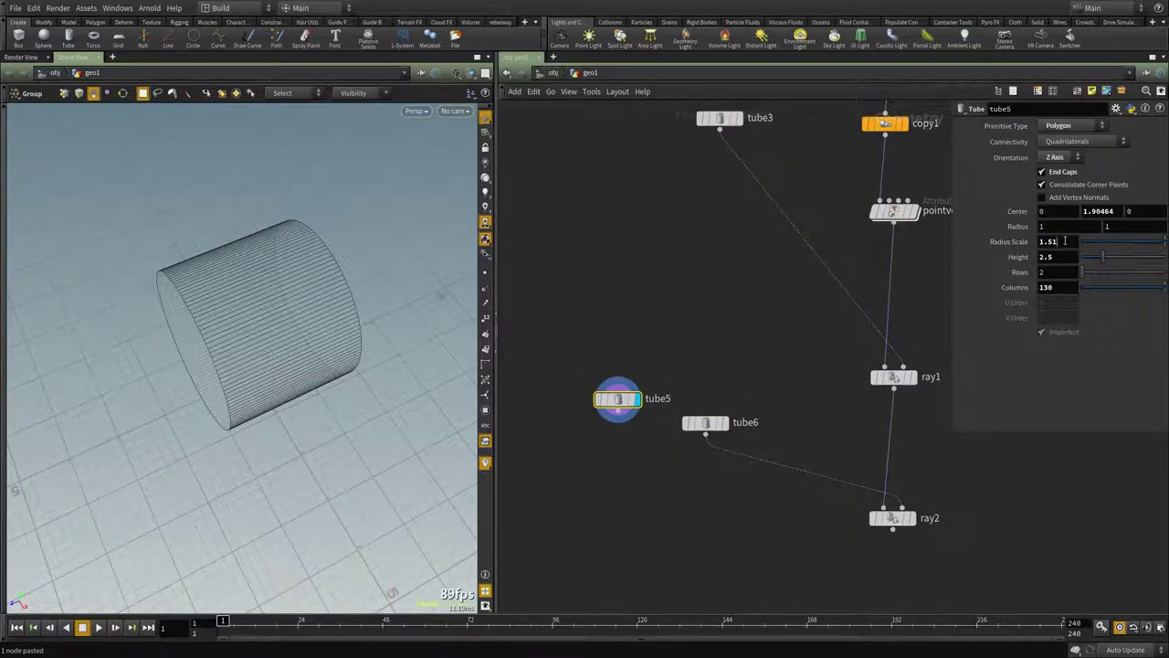
drag(743, 335, 700, 505)
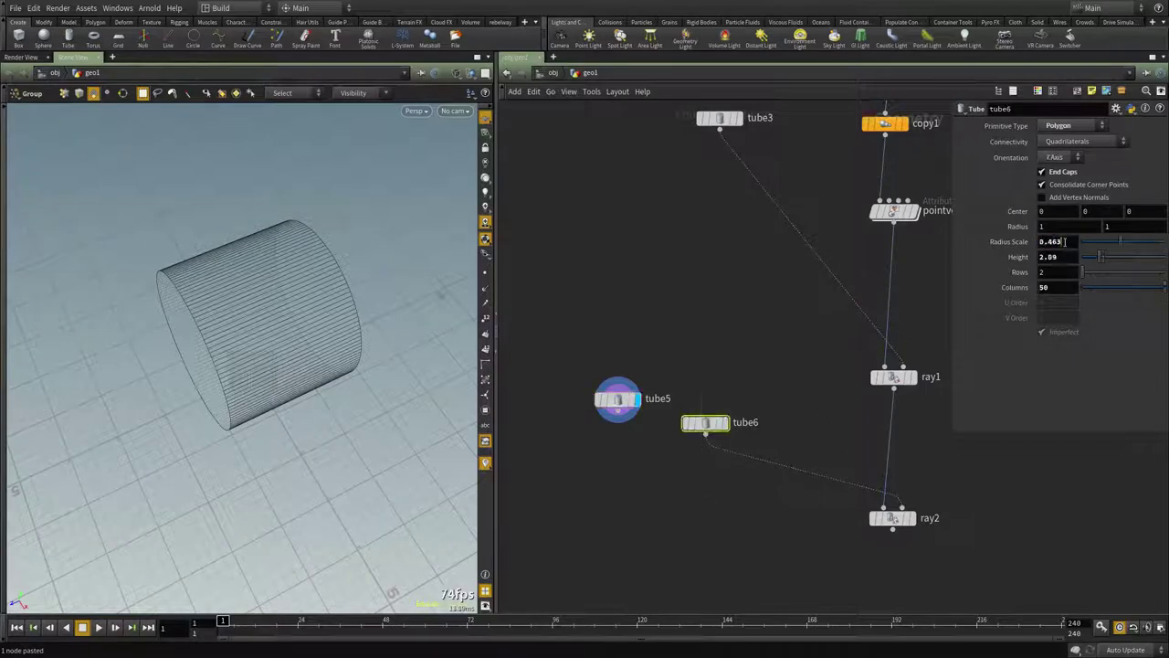
middle_drag(825, 377, 764, 331)
click(859, 460)
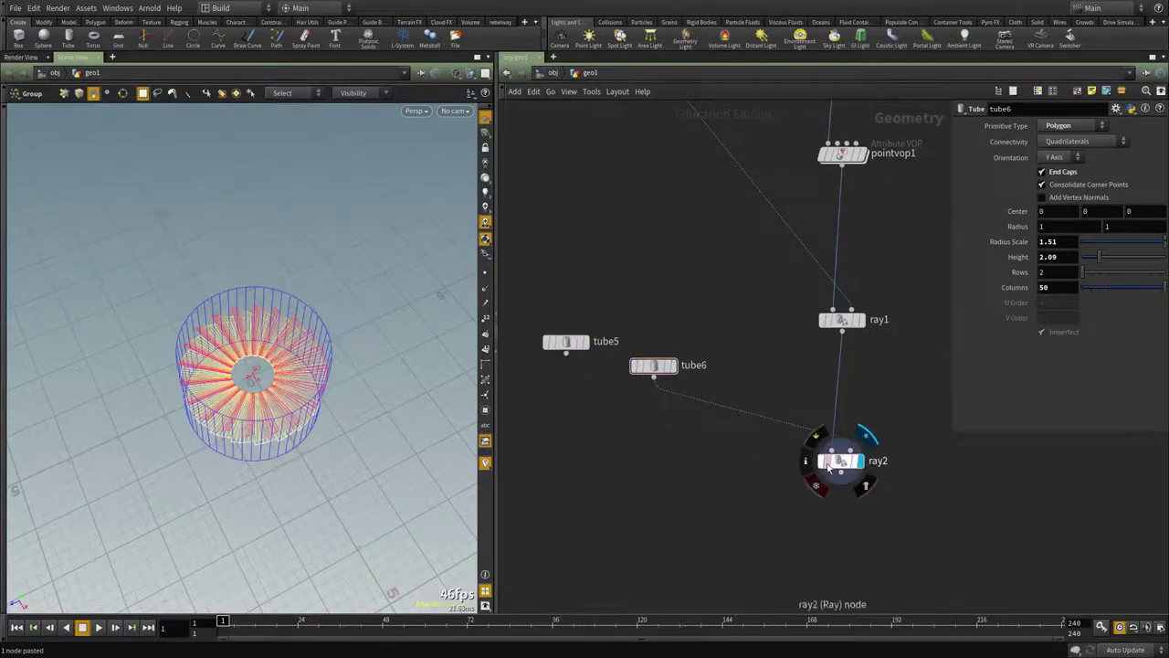
Step: Try Reverse Rays on ray2 while checking the blade tips against the outer tube
scroll(310, 460, up, 5)
drag(864, 430, 760, 530)
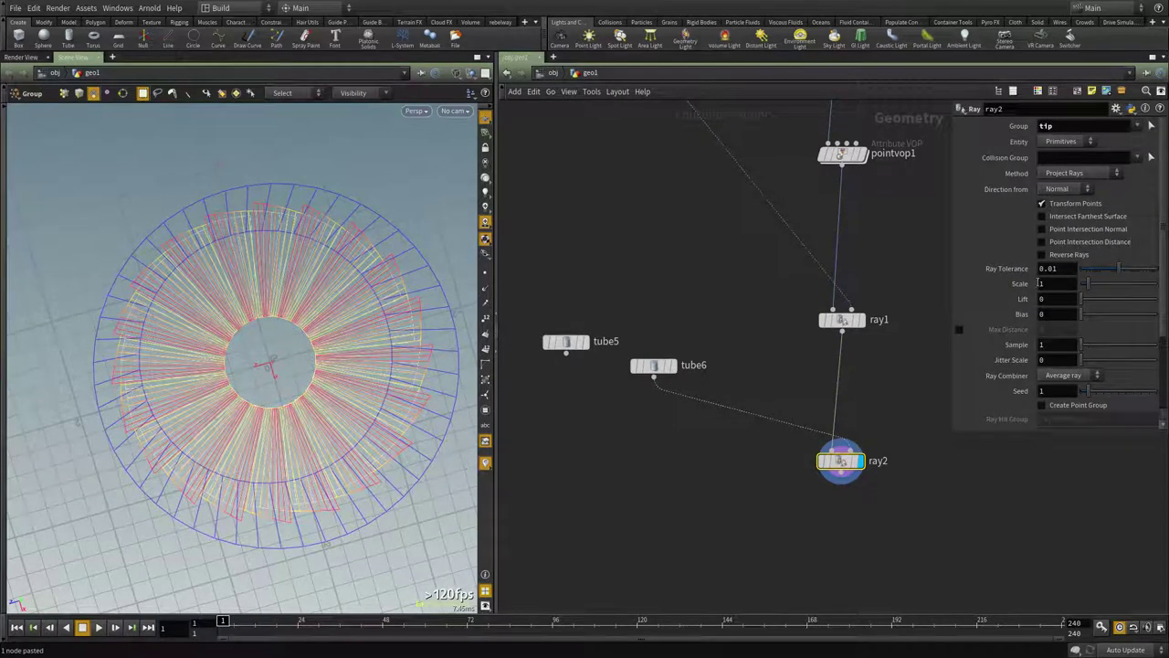
click(1059, 256)
alt+drag(198, 316, 298, 293)
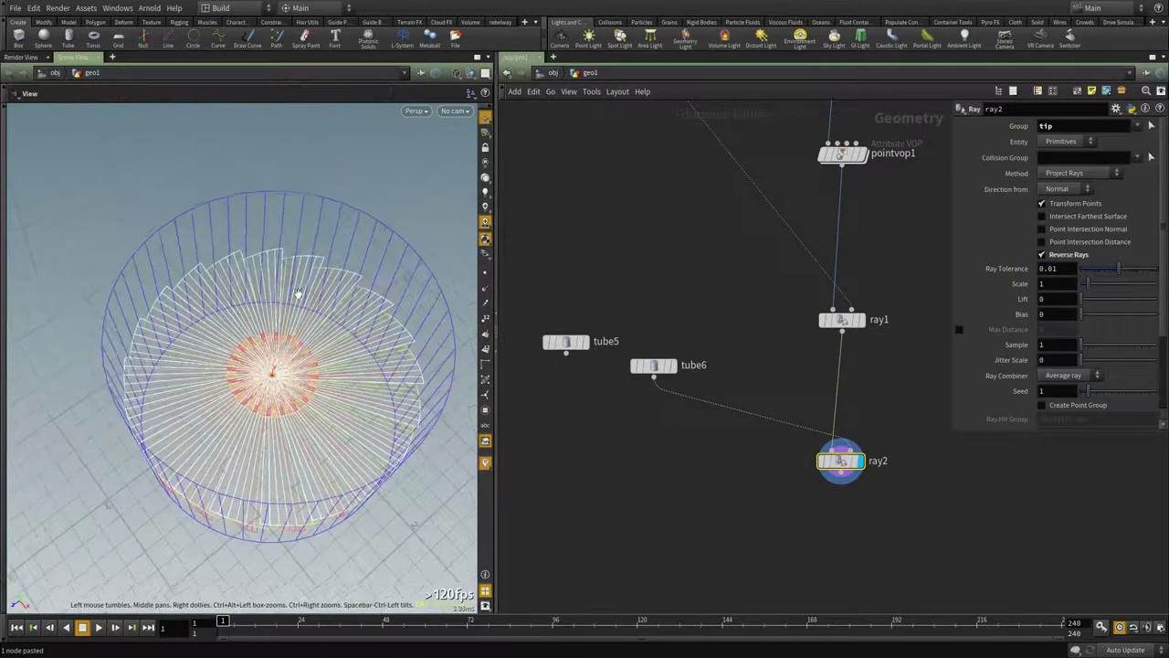
click(1042, 259)
alt+drag(143, 305, 219, 343)
Step: Compare the blade outlines of ray1, pointvop1 and ray2 from above, ending with ray2 displayed
key(space+2)
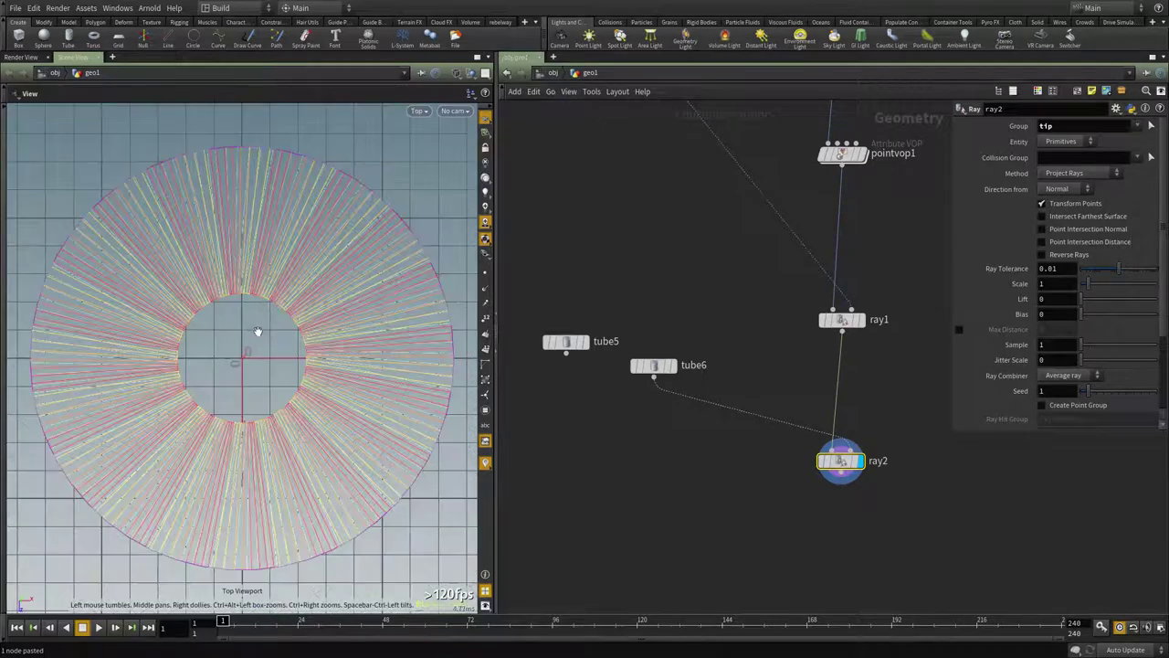
alt+right_drag(315, 294, 295, 319)
middle_drag(731, 328, 501, 375)
middle_drag(670, 445, 743, 420)
drag(743, 421, 658, 537)
click(683, 340)
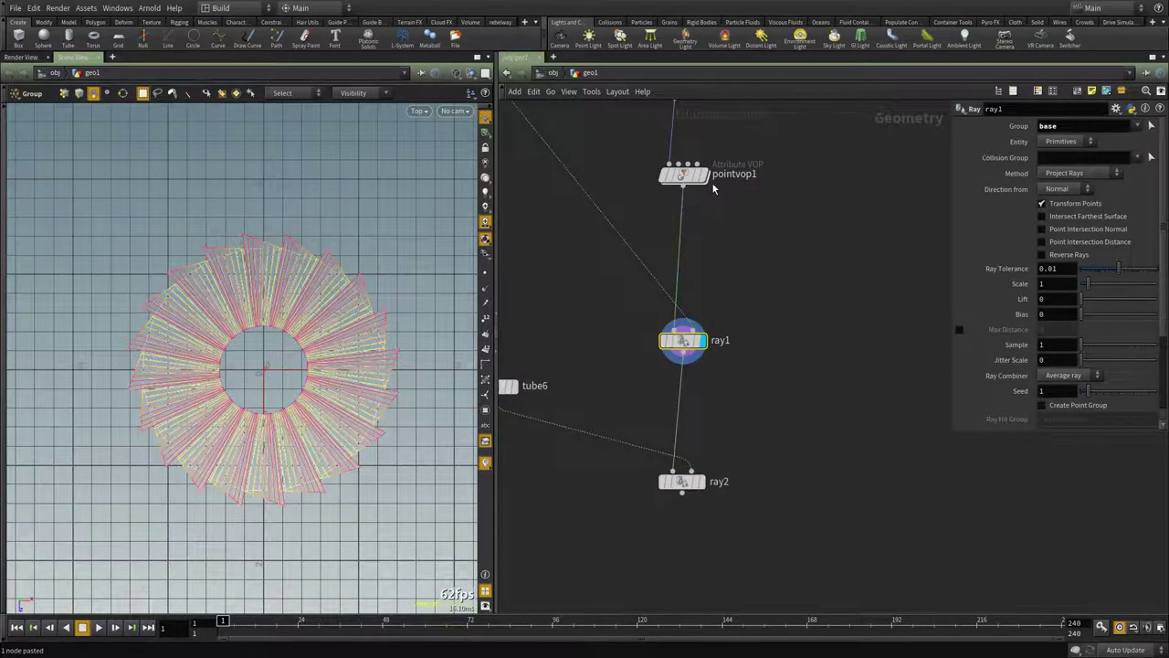
click(683, 175)
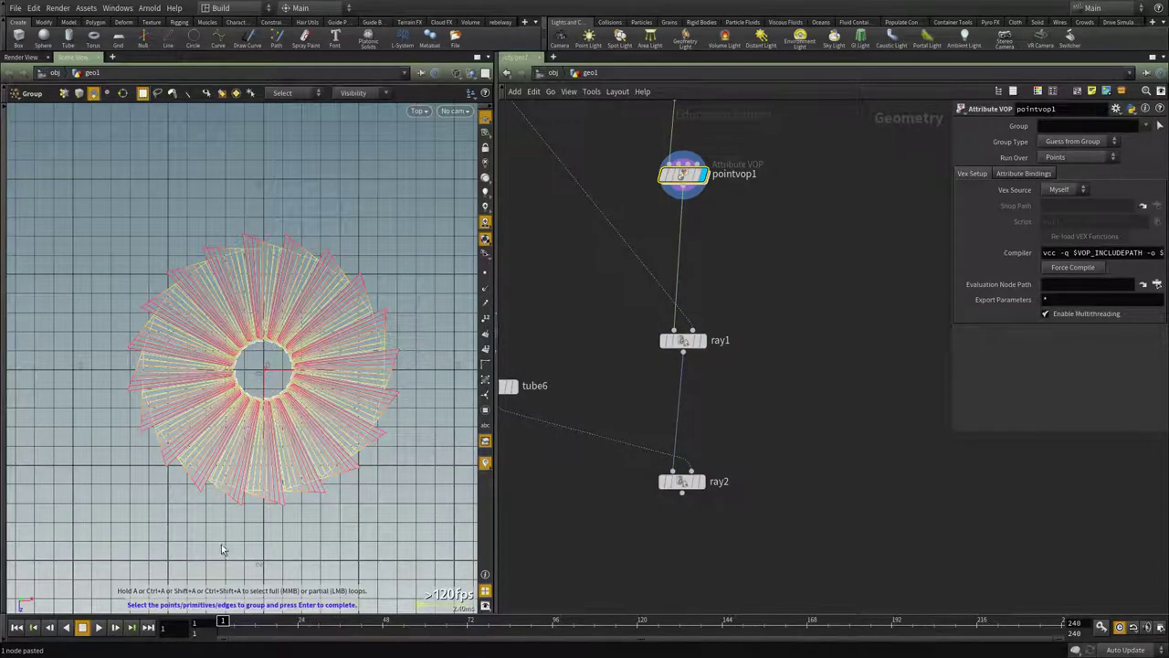
drag(683, 481, 698, 493)
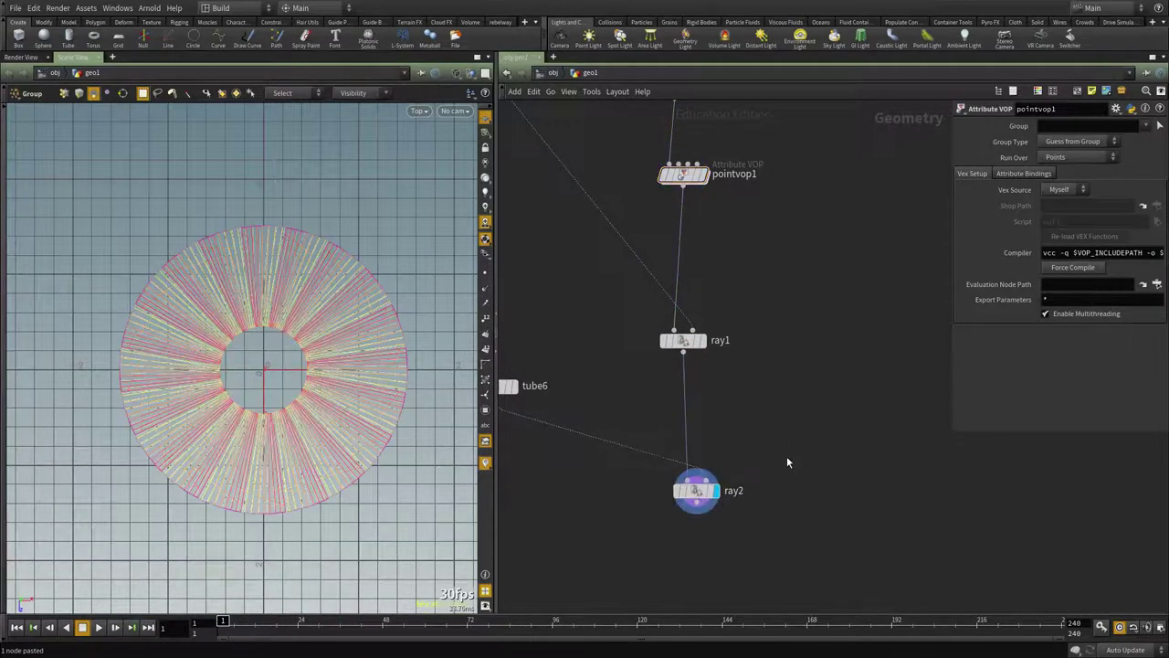
Step: View the blades shaded in perspective, append a displayed Facet node to ray2 and enable Post-Compute Normals
key(space+1)
mouse_move(264, 371)
alt+mouse_down()
mouse_move(314, 282)
mouse_move(315, 228)
alt+mouse_up()
key(shift+w)
drag(300, 391, 327, 444)
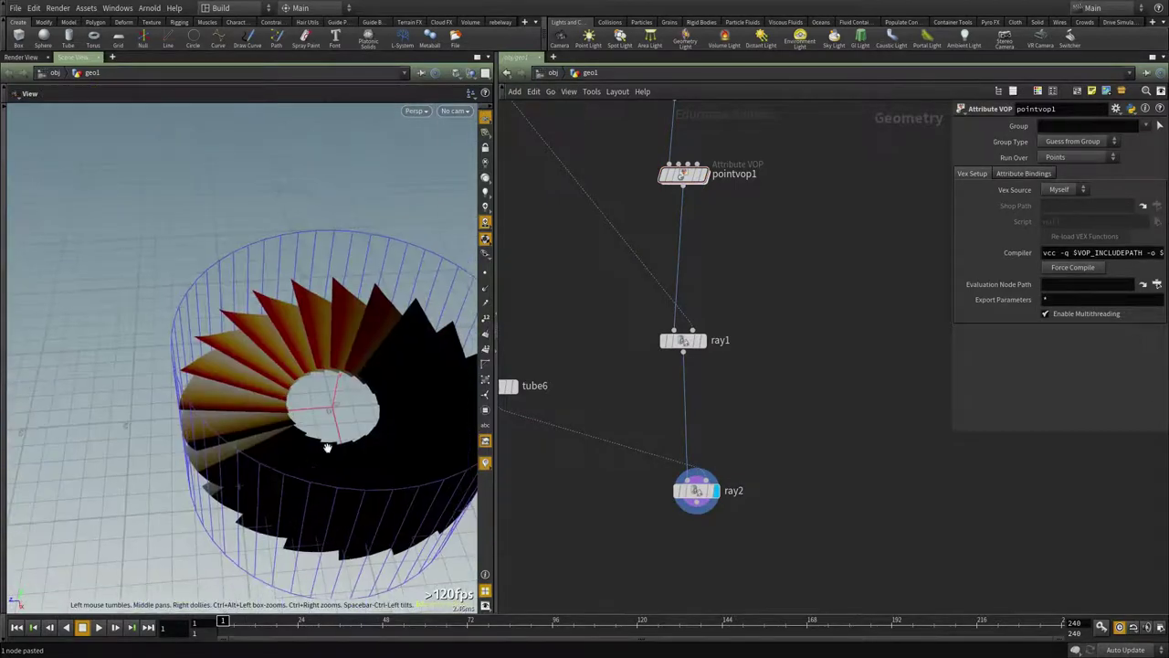
middle_drag(723, 591, 710, 414)
key(Tab)
text(face)
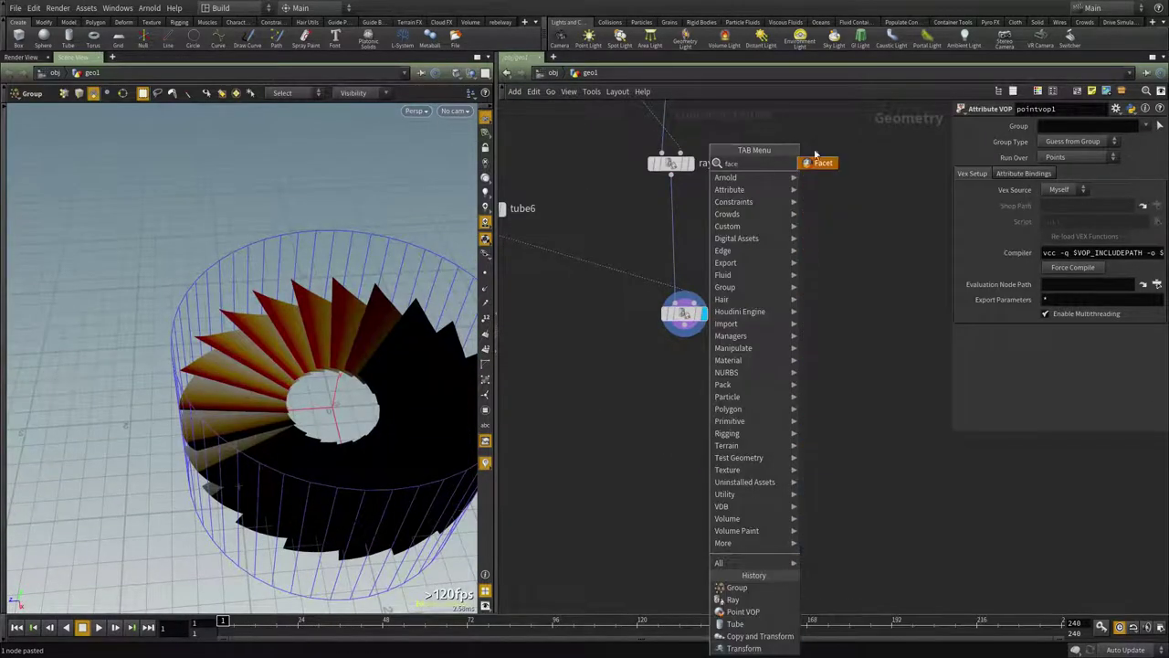
click(823, 165)
click(698, 390)
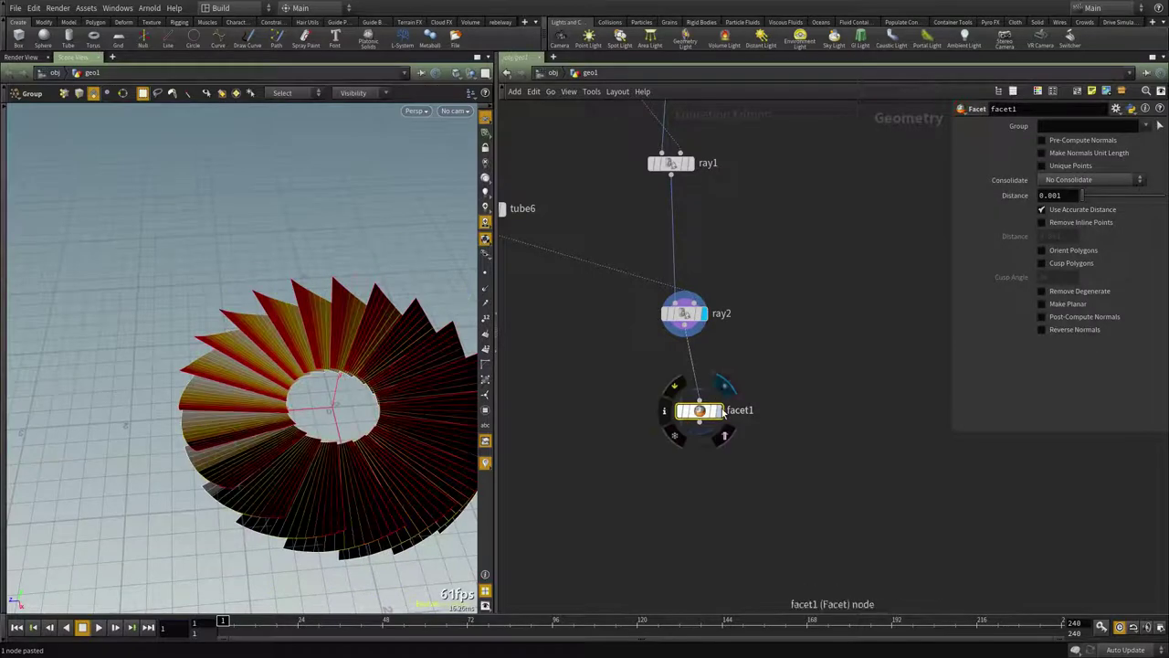
click(718, 410)
click(1059, 317)
Step: Turn off Visualize Falloff on bend1 and bend2 together, and save the scene
middle_drag(827, 361, 806, 454)
scroll(800, 457, down, 5)
middle_drag(791, 284, 793, 557)
scroll(734, 287, up, 5)
drag(884, 290, 655, 255)
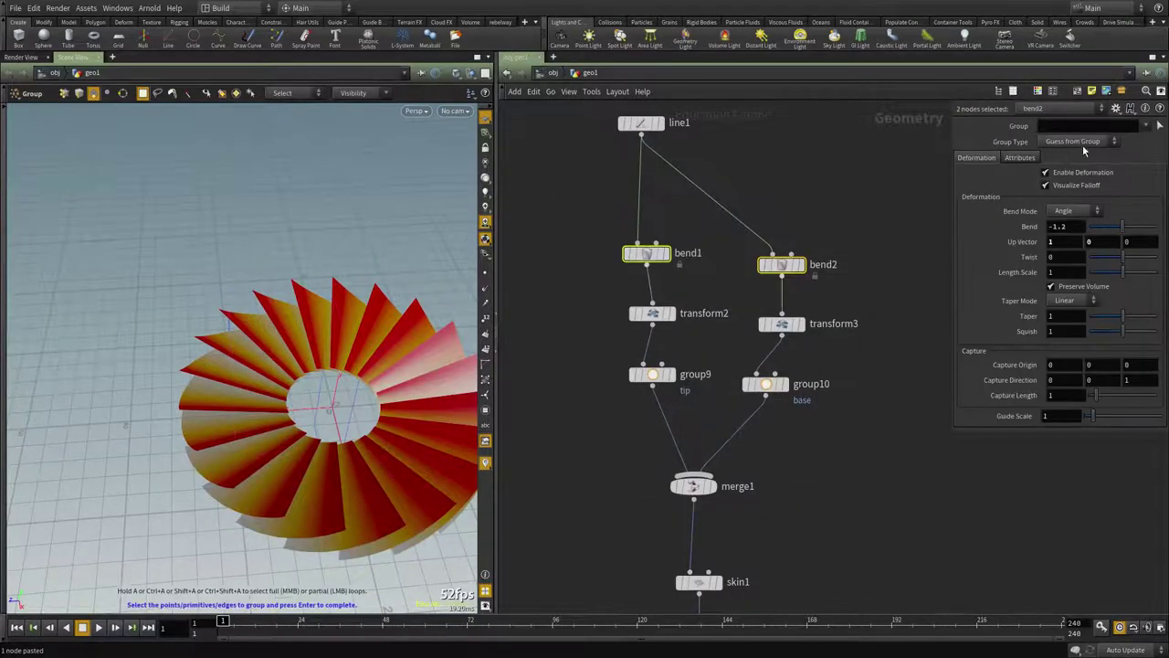
click(1046, 185)
click(844, 490)
scroll(843, 493, down, 4)
middle_drag(836, 566, 781, 423)
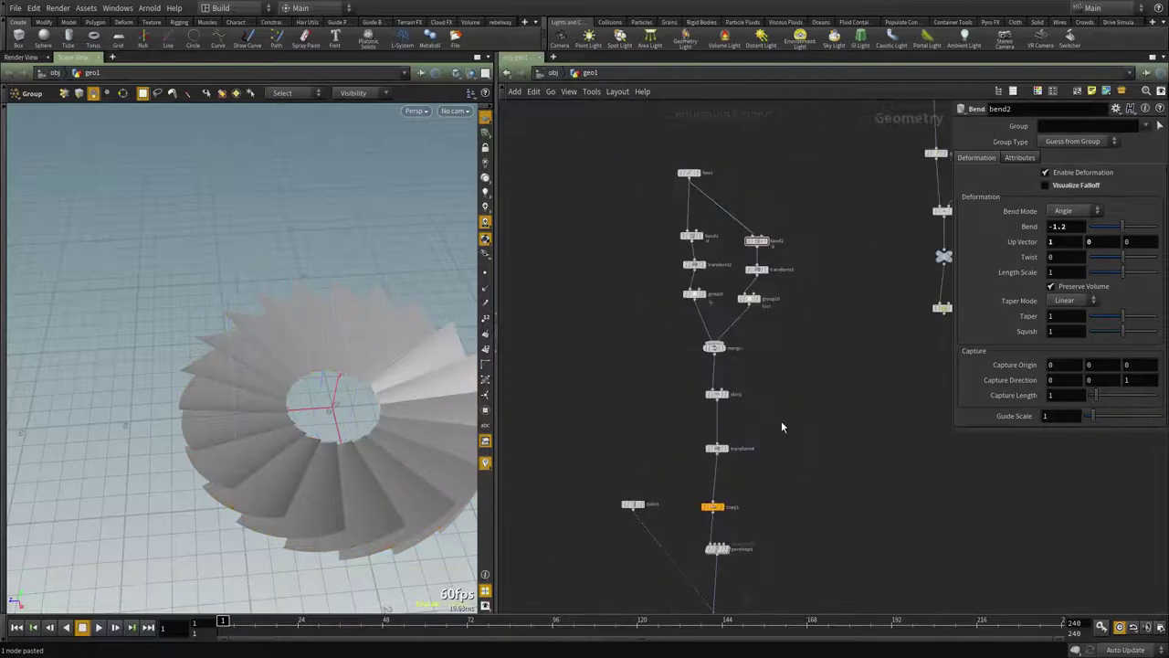
middle_drag(787, 584, 754, 279)
key(ctrl+s)
Step: Append a displayed PolyExtrude node to facet1 with a distance of -0.02 and Output Back enabled to thicken the blades
scroll(743, 388, up, 4)
key(Tab)
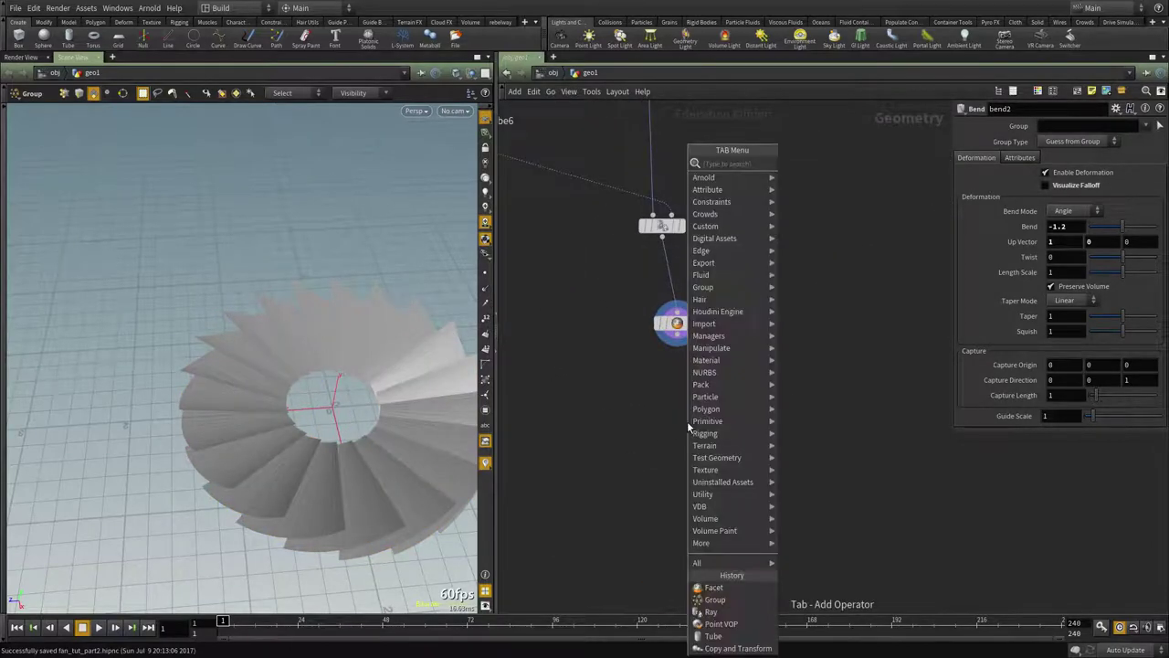
text(extr)
click(802, 196)
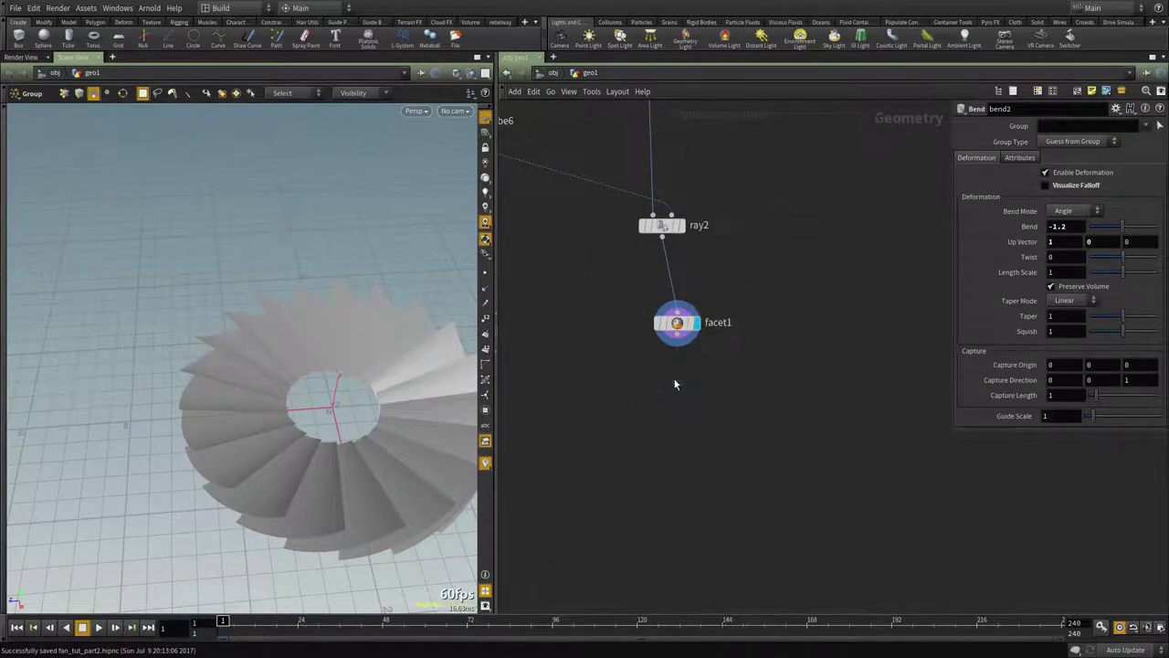
click(676, 384)
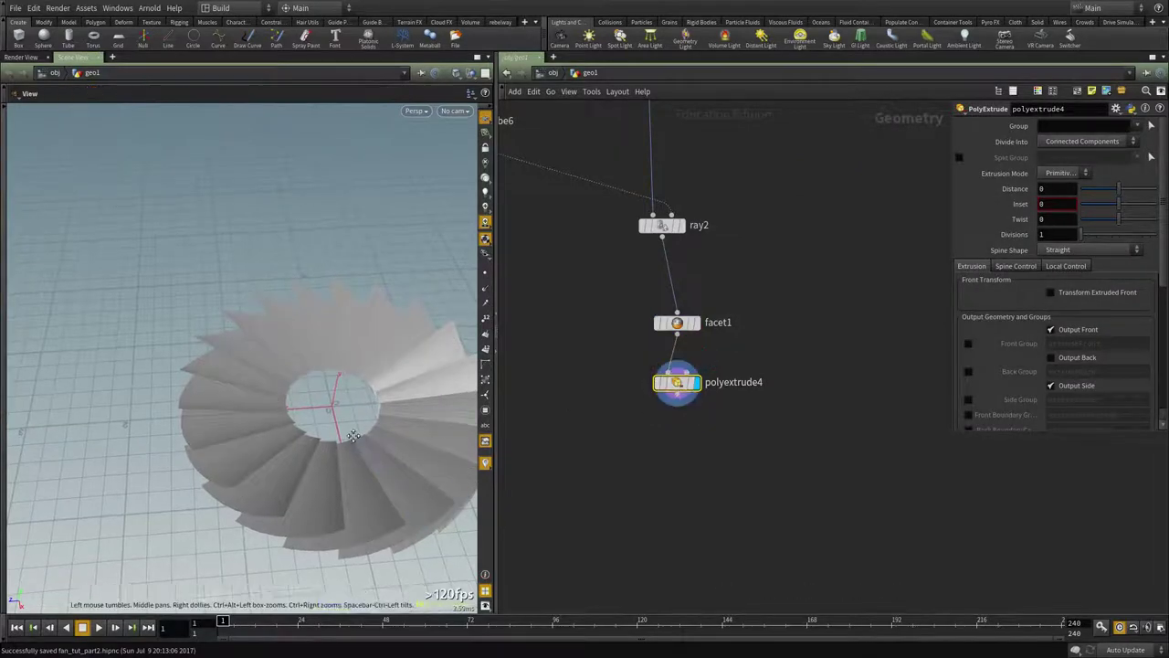
alt+drag(402, 447, 383, 379)
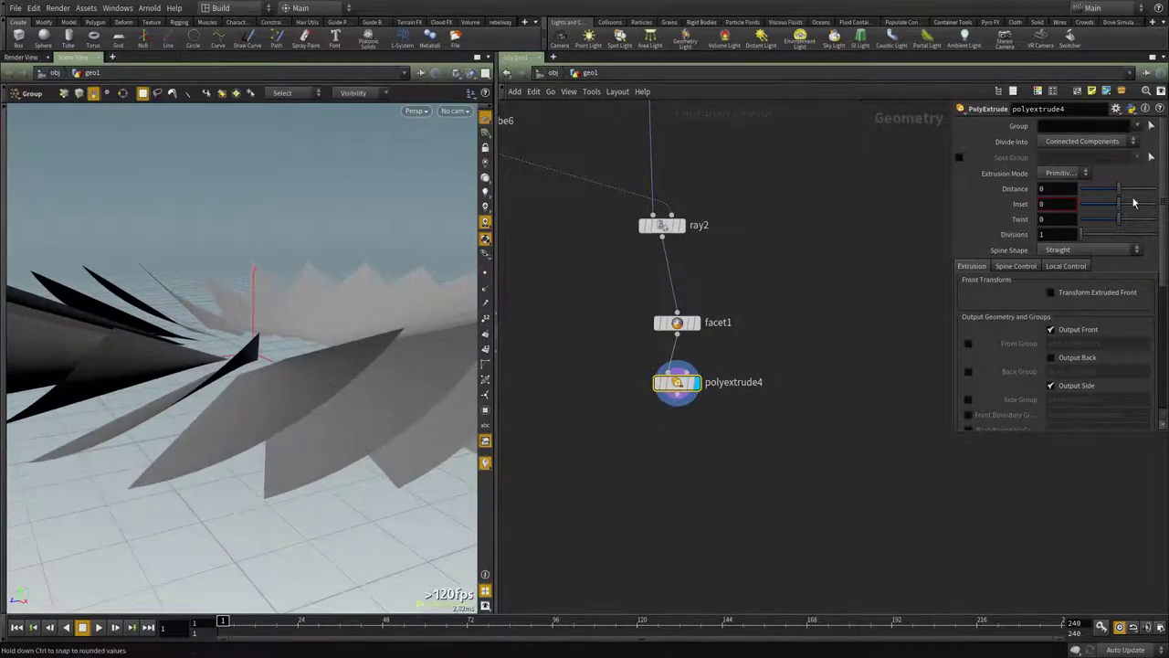
drag(1118, 189, 1119, 192)
click(1077, 358)
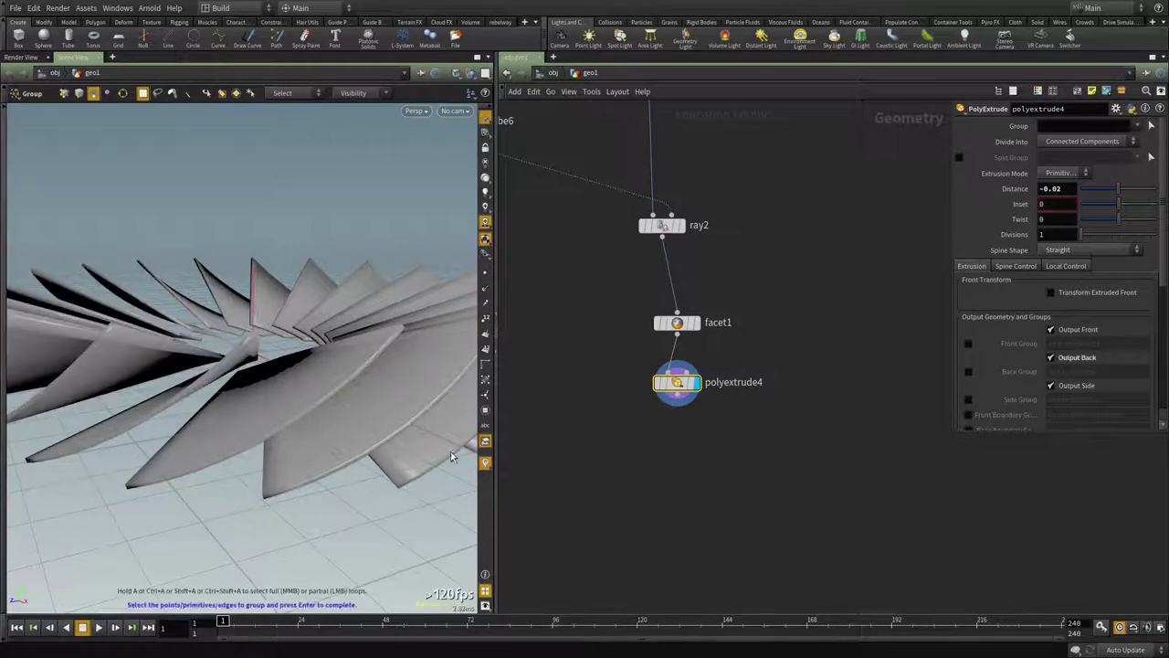
drag(451, 451, 315, 418)
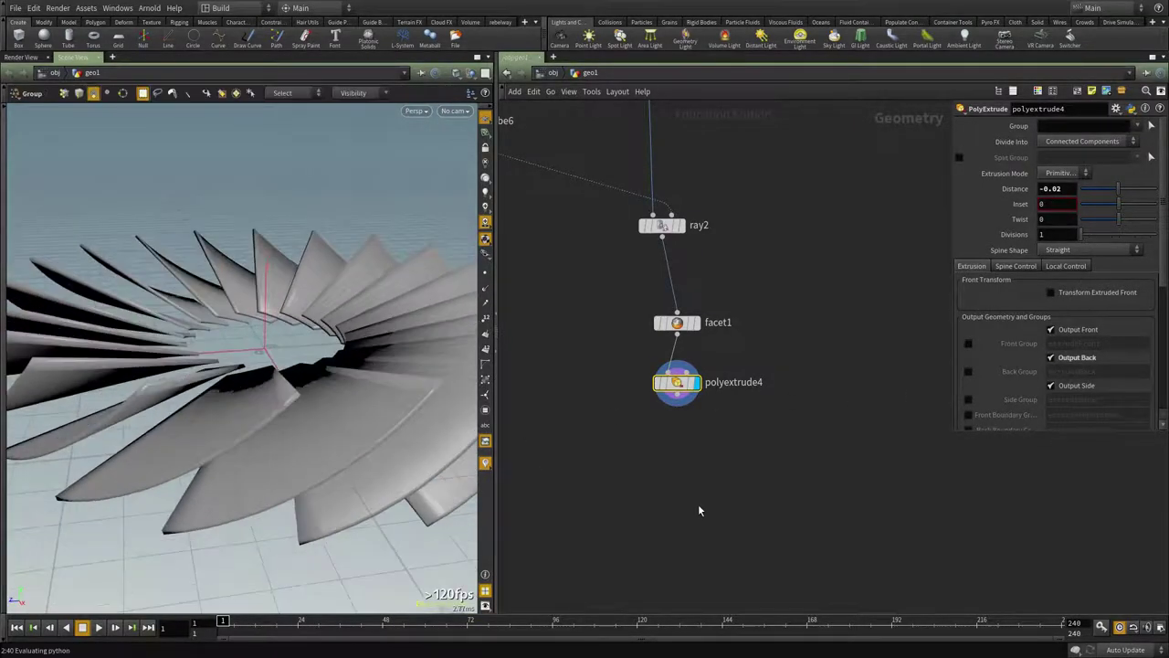
Step: Append a displayed PolyBevel node to polyextrude4 and set its offset to .05
middle_drag(698, 503, 690, 432)
key(Tab)
text(beve)
click(783, 167)
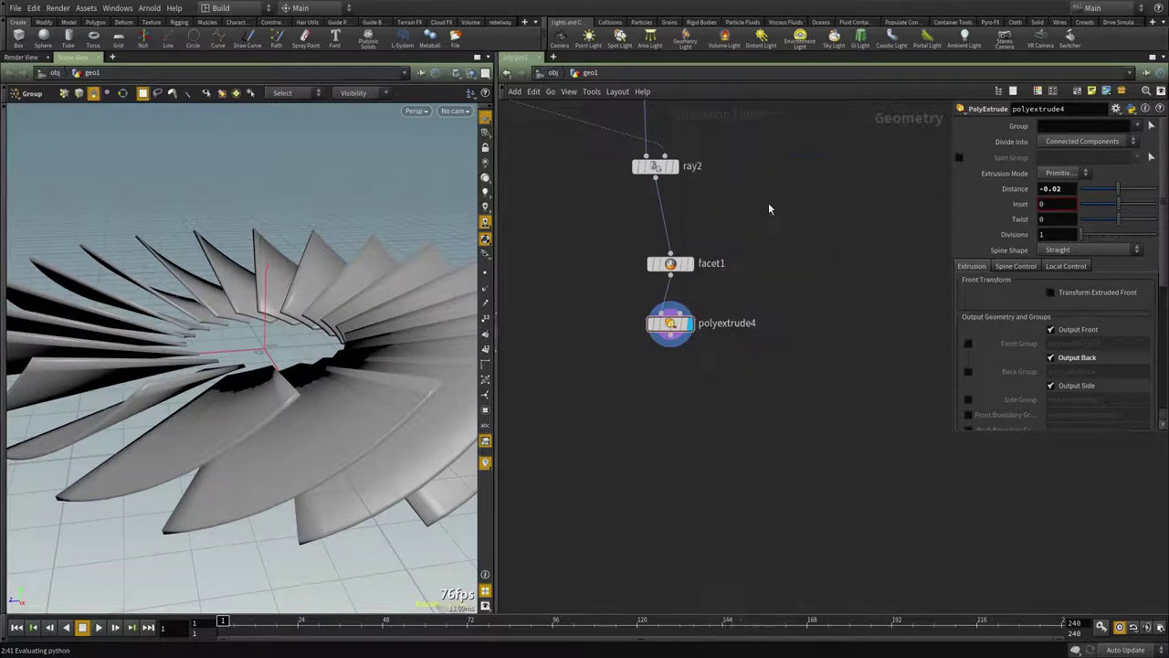
click(667, 389)
scroll(676, 347, up, 3)
click(699, 410)
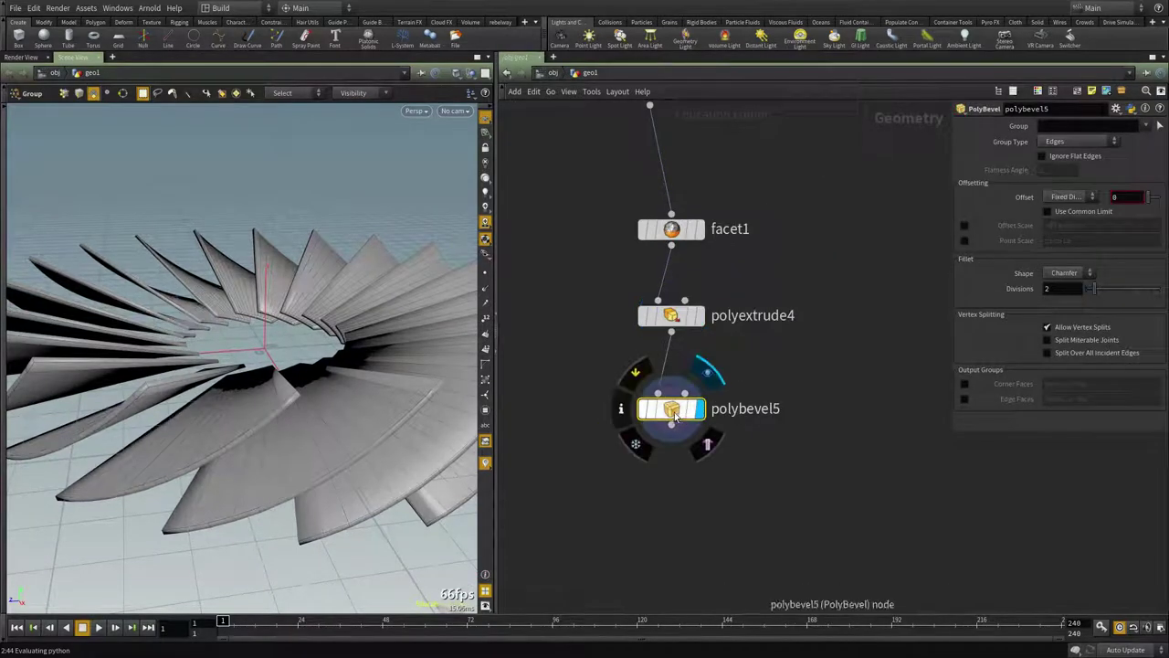
drag(1125, 197, 1034, 199)
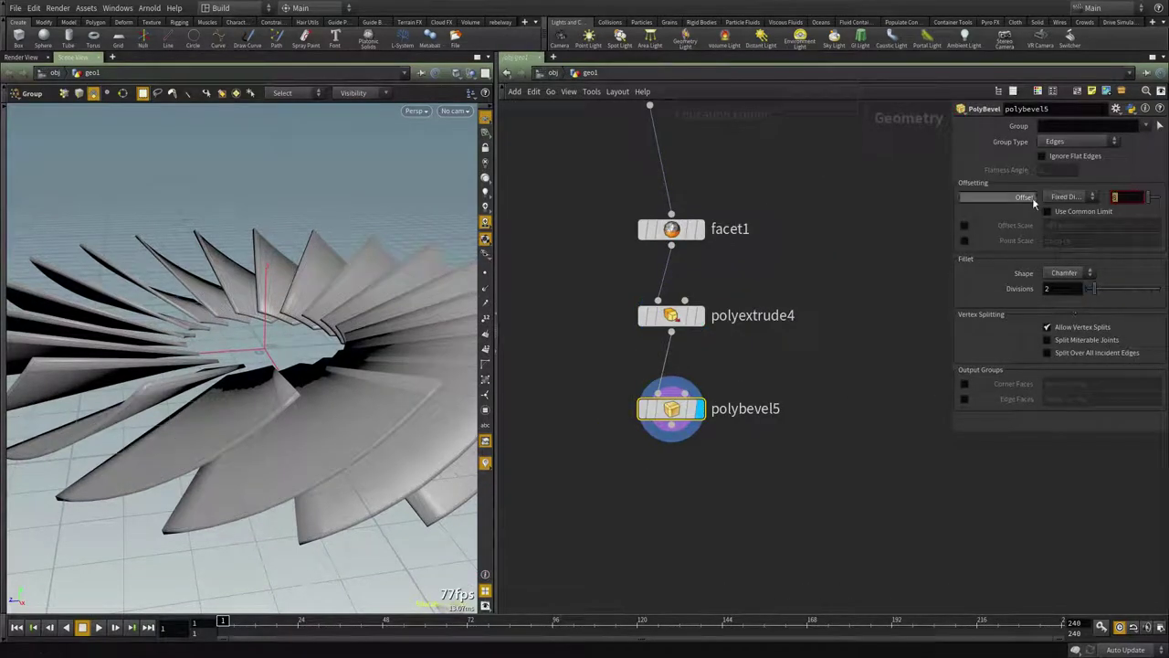
text(.05)
key(Return)
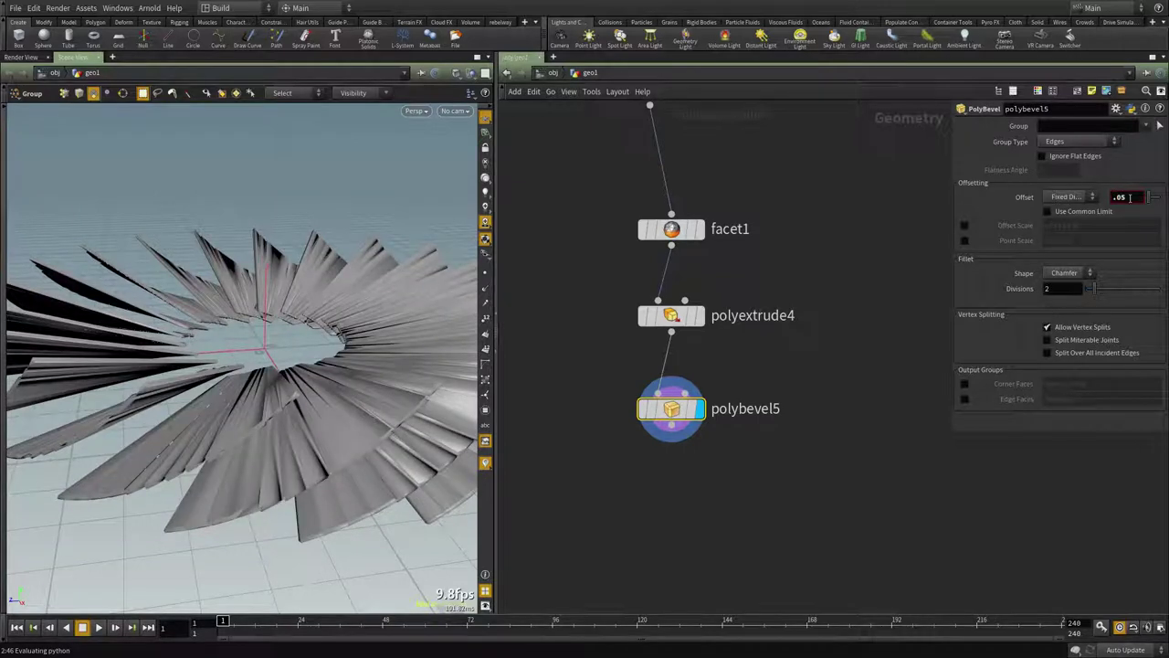
Step: Enable Ignore Flat Edges on the bevel with flatness angle 103, offset .02 and 6 divisions, checking the blade edges in wireframe
click(1057, 156)
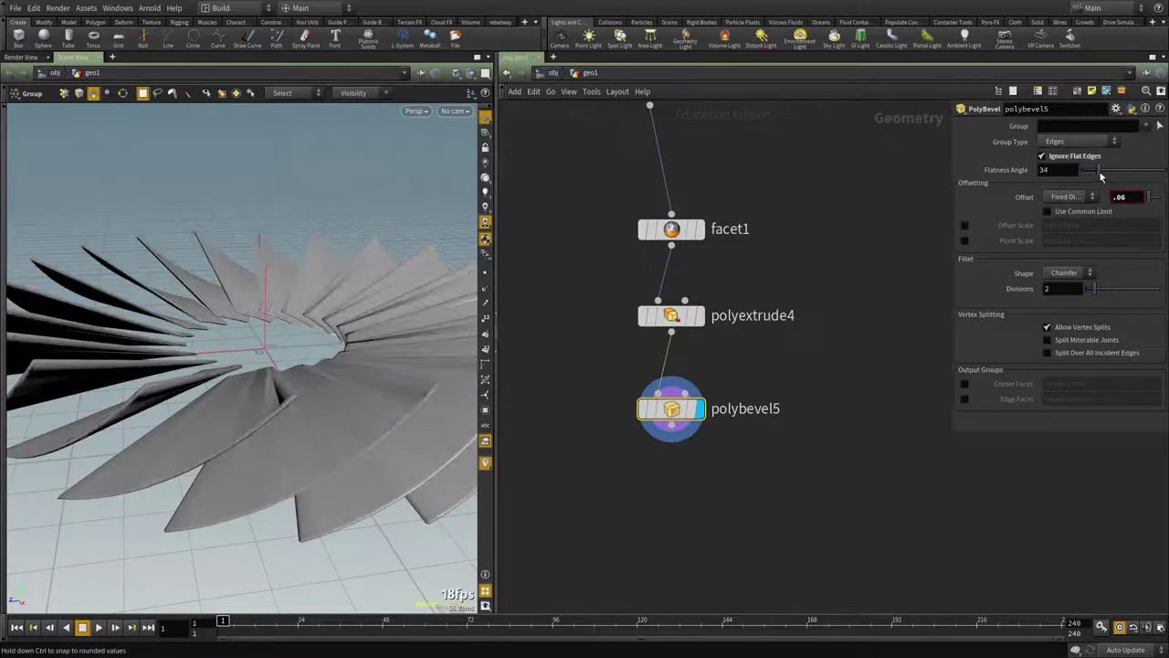
drag(1107, 169, 1130, 172)
alt+drag(354, 352, 338, 340)
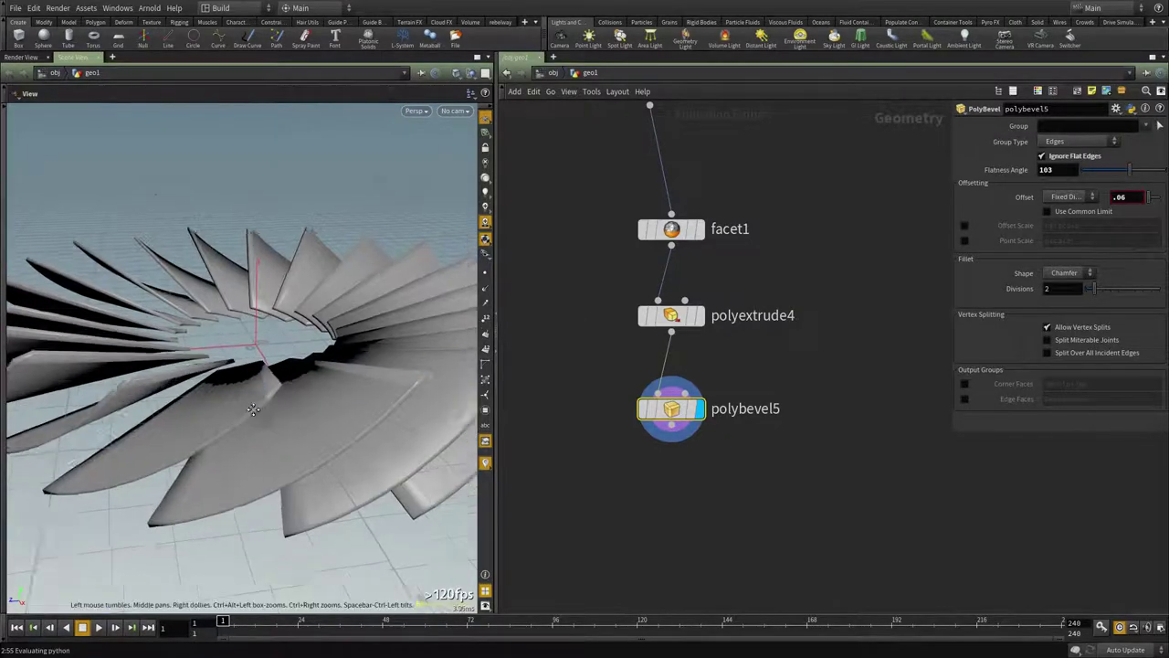
alt+right_drag(338, 340, 400, 376)
mouse_move(400, 377)
alt+mouse_down()
mouse_move(449, 331)
mouse_move(447, 350)
alt+mouse_up()
key(shift+w)
alt+right_drag(447, 350, 360, 384)
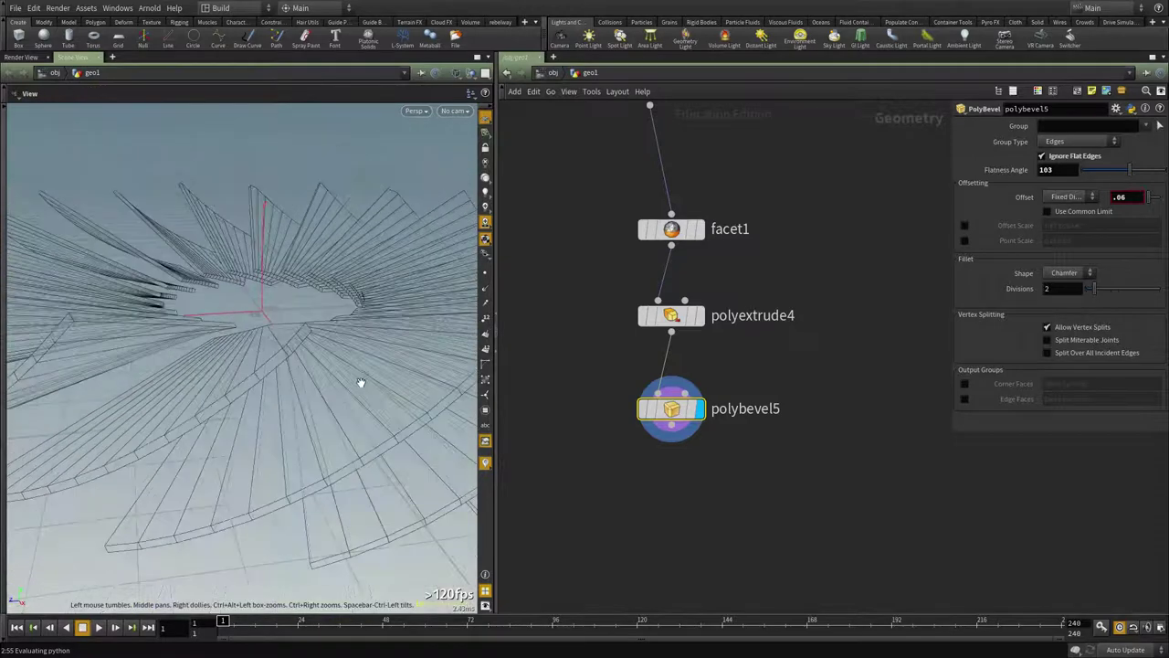
mouse_move(360, 384)
alt+mouse_down()
mouse_move(393, 405)
mouse_move(376, 400)
alt+mouse_up()
key(Escape)
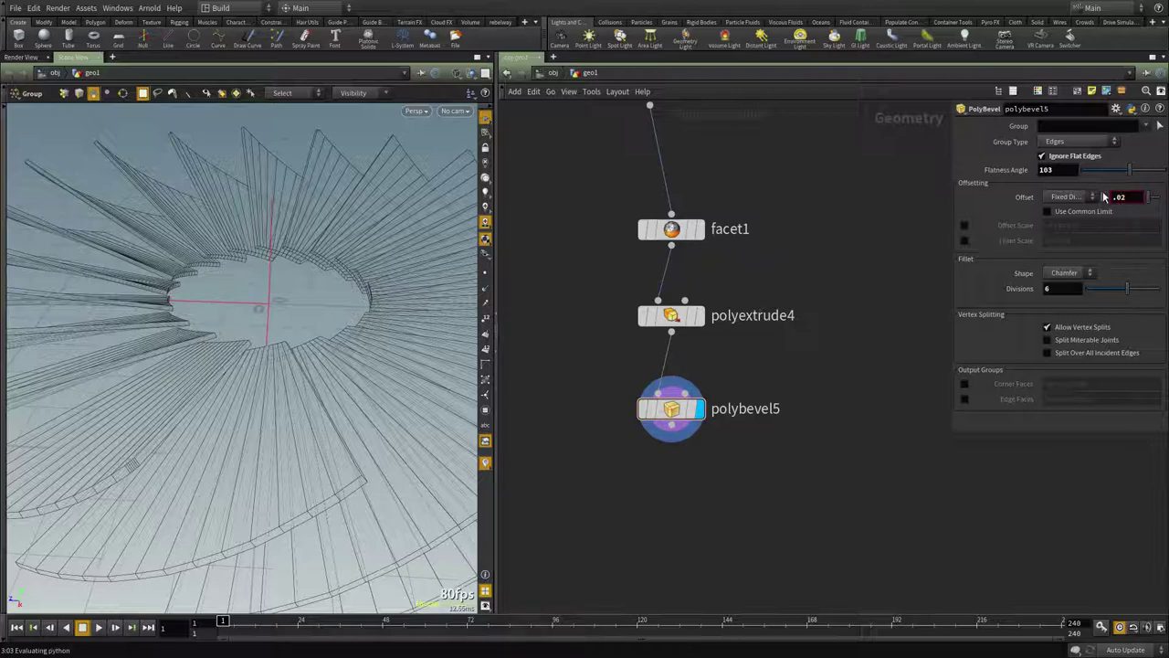
Step: Set the bevel's flatness angle to 90 and its offset to 0.001
middle_drag(1125, 198, 1120, 129)
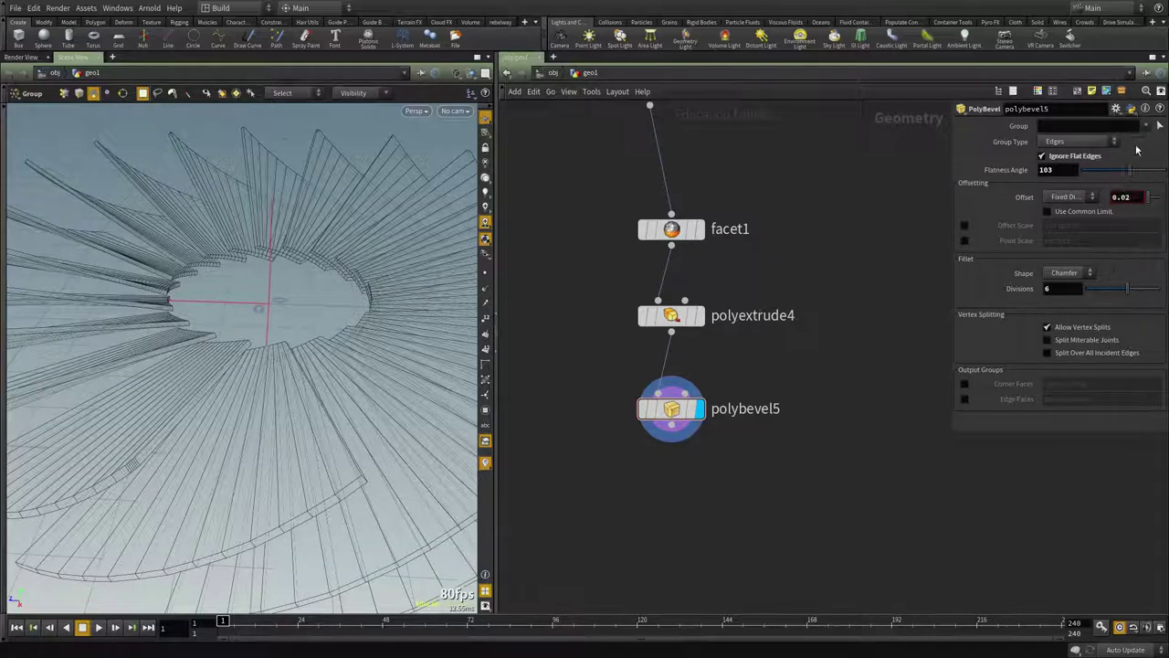
drag(1131, 173, 1125, 176)
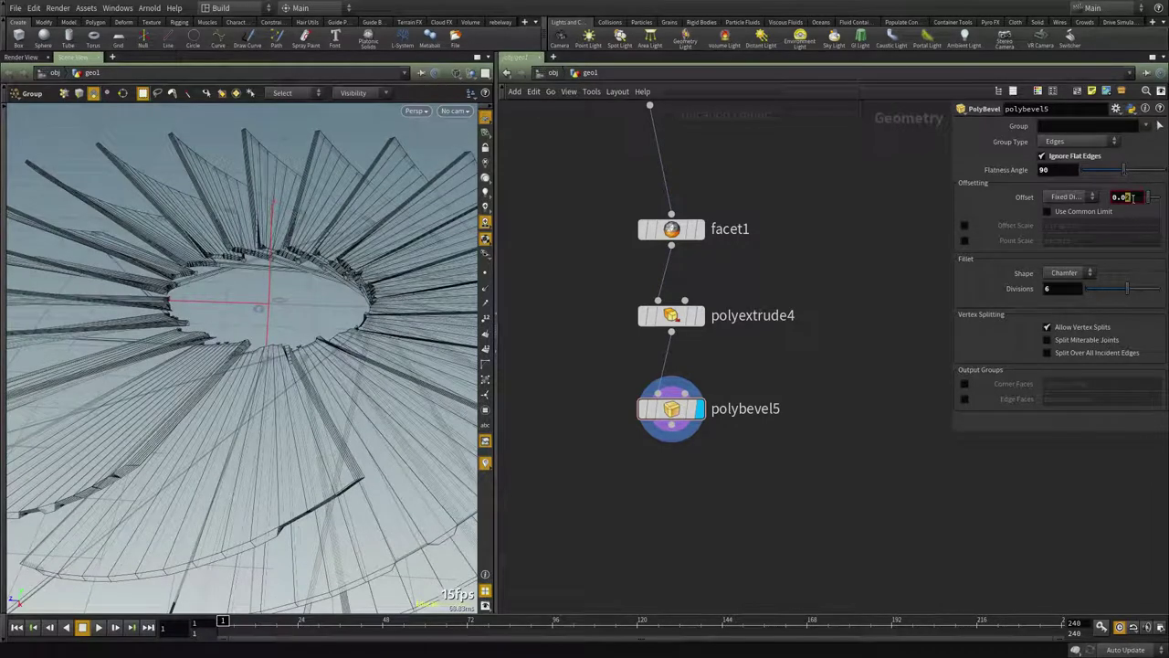
key(Return)
mouse_move(294, 398)
alt+mouse_down()
mouse_move(247, 397)
mouse_move(291, 382)
alt+mouse_up()
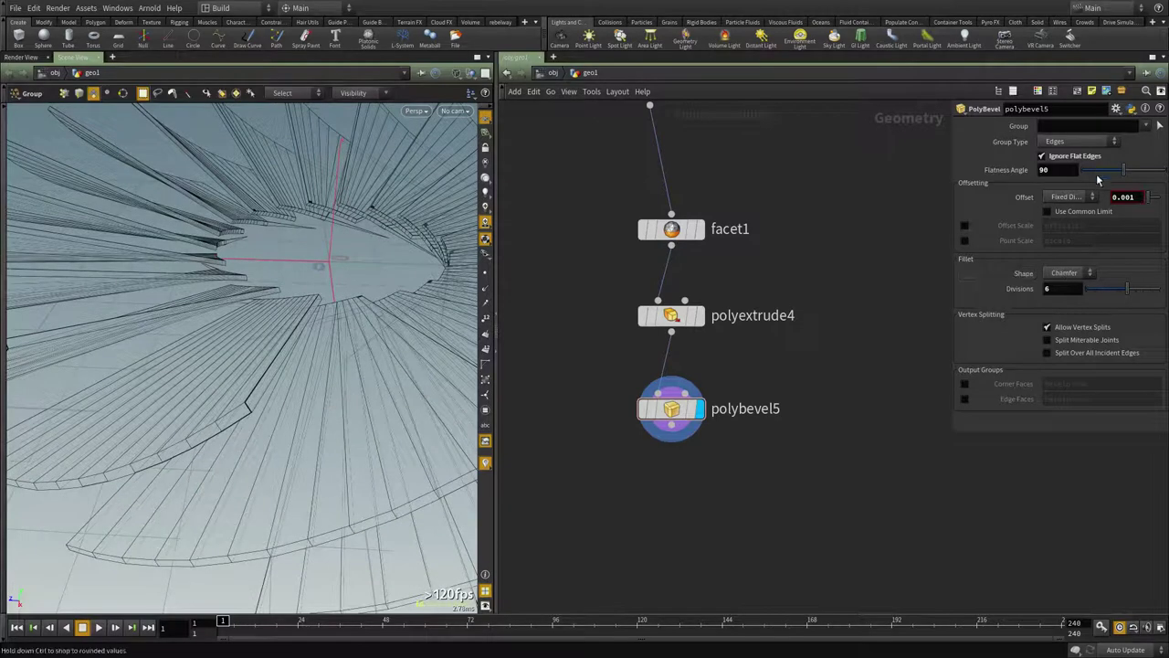
Step: Remove polybevel5 from the end of the chain and review the network from skin1 down to polyextrude4
drag(792, 342, 672, 439)
key(ctrl+x)
scroll(780, 439, down, 3)
middle_drag(774, 191, 797, 455)
middle_drag(795, 354, 776, 439)
scroll(775, 440, up, 2)
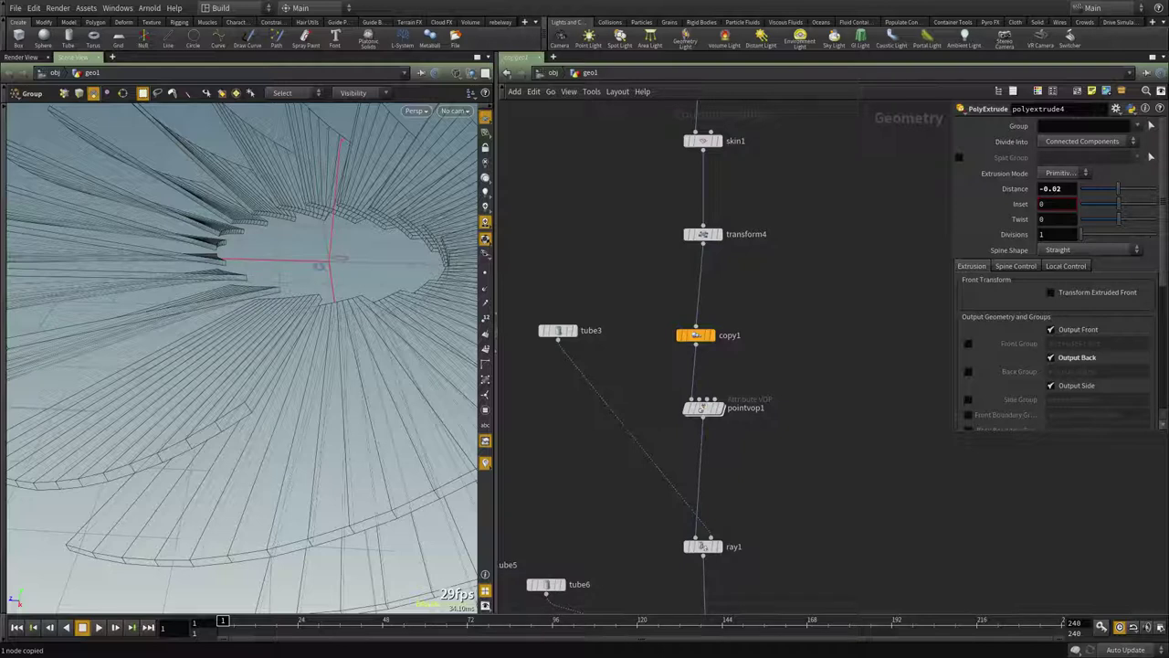
middle_drag(750, 491, 734, 157)
scroll(734, 156, down, 2)
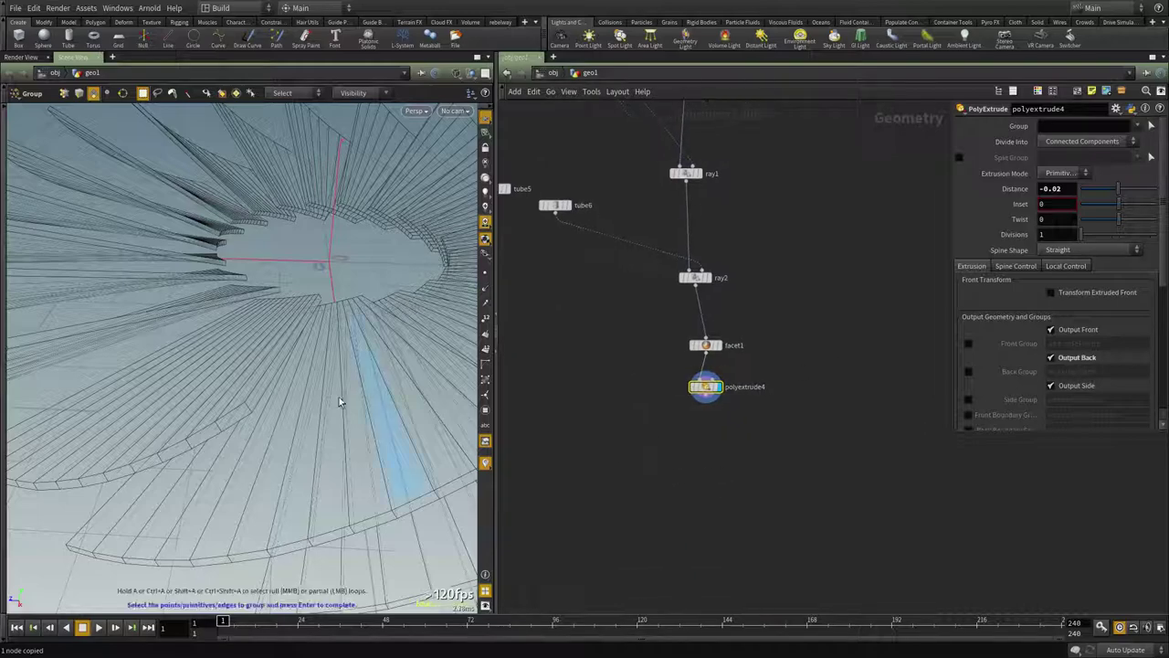
Step: Examine the blade edges up close and review polyextrude4's output geometry, insetting and normals settings
key(space+f)
drag(253, 389, 264, 426)
scroll(262, 402, up, 5)
middle_drag(260, 375, 345, 302)
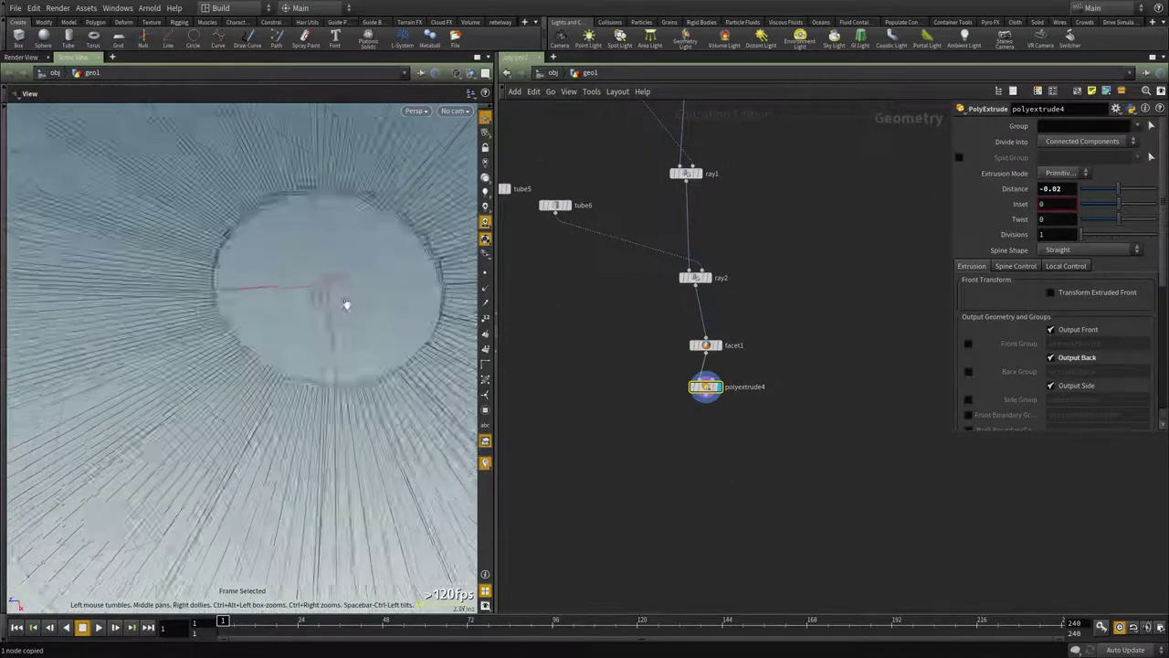
drag(344, 302, 353, 271)
middle_drag(761, 389, 750, 411)
scroll(1091, 351, down, 7)
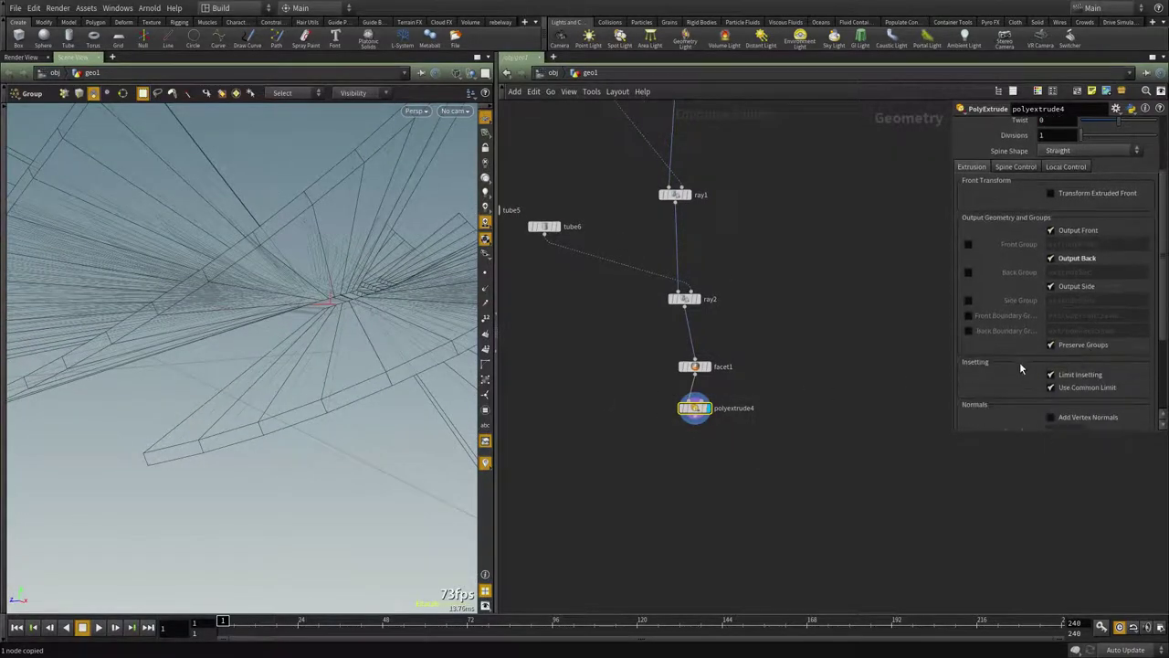
scroll(1010, 354, down, 2)
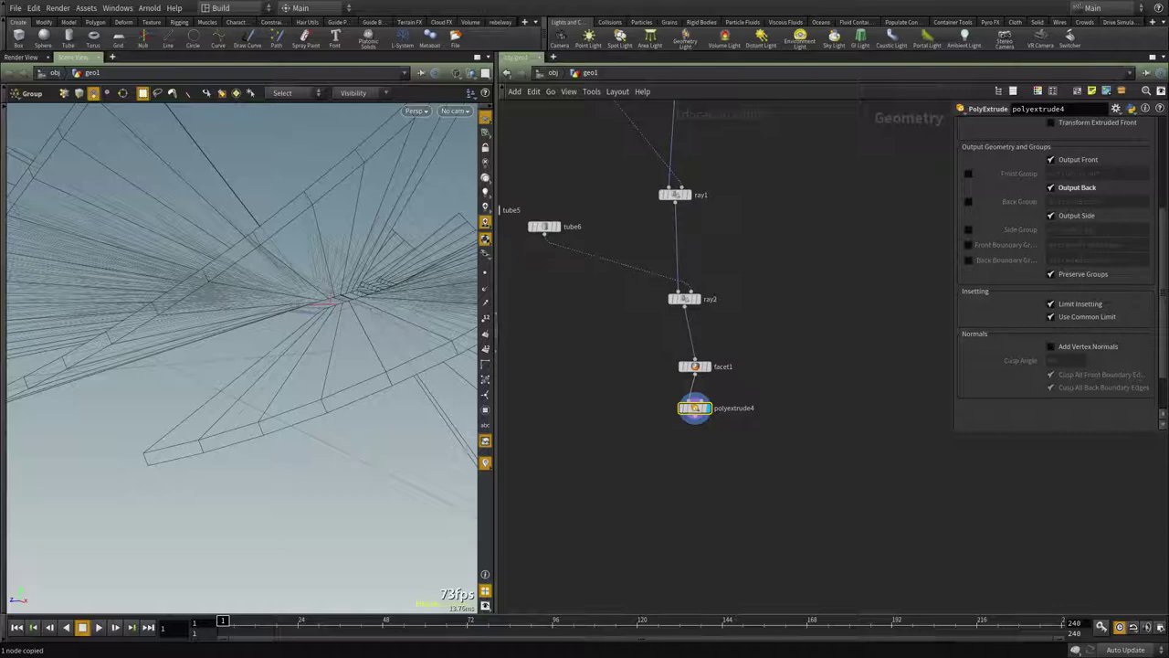
scroll(822, 420, down, 3)
scroll(796, 448, up, 3)
drag(791, 447, 702, 357)
scroll(701, 356, up, 2)
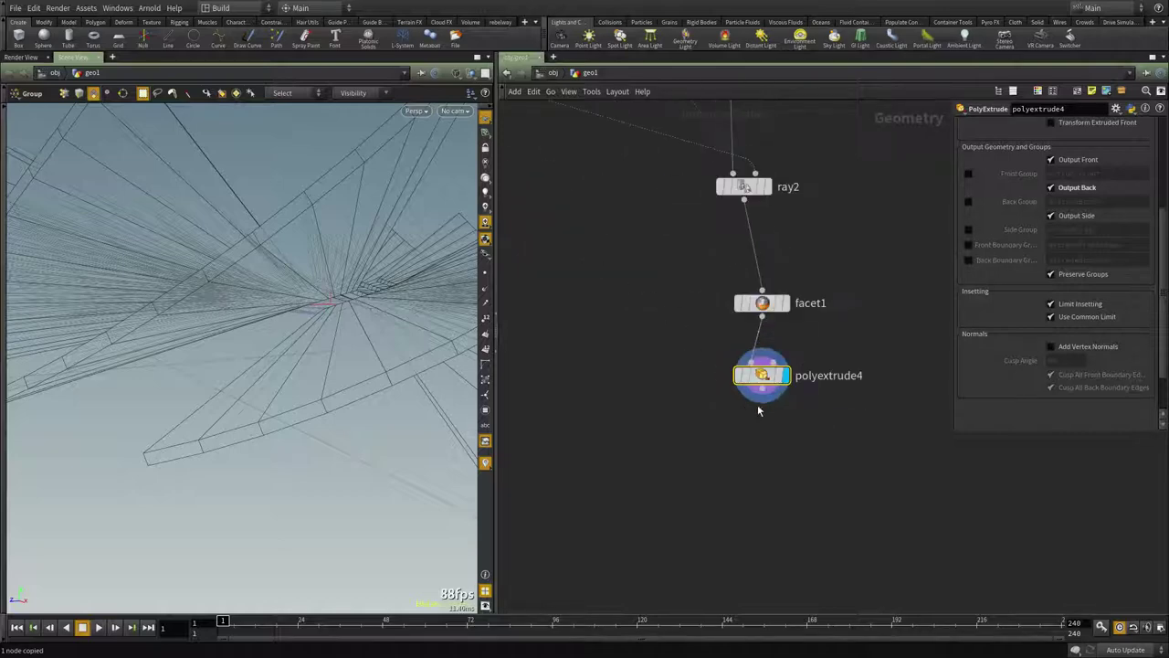
Step: Select the full edge loop along the outer rim of one extruded blade to check its connectivity
drag(301, 315, 253, 298)
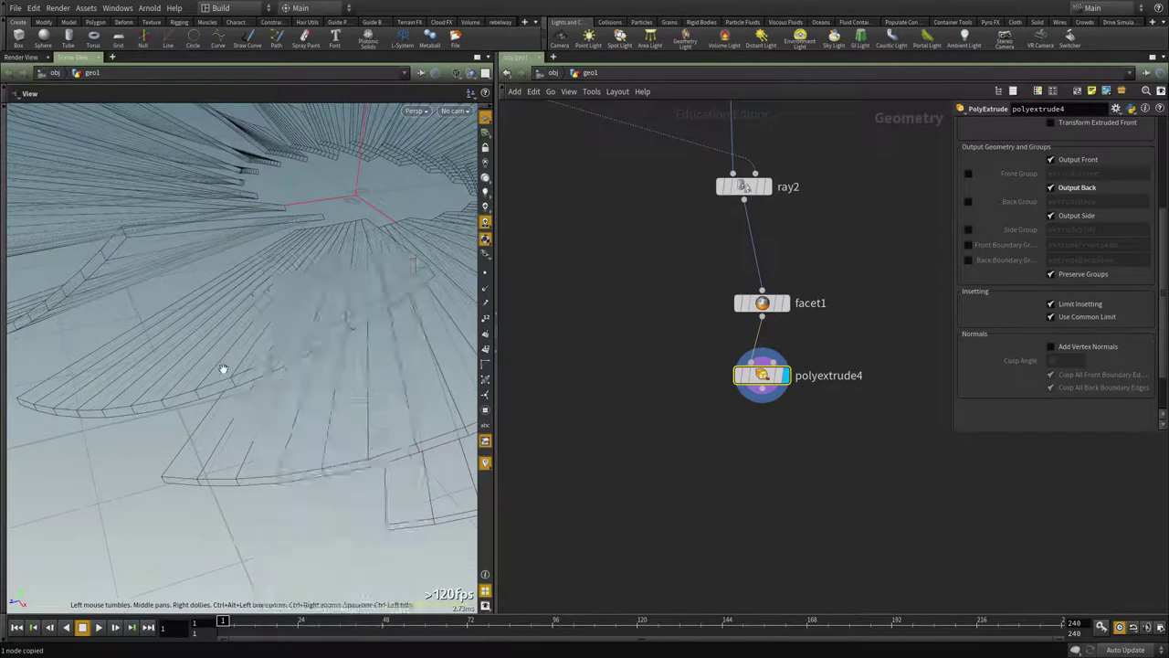
key(space+3)
key(space+1)
drag(218, 357, 235, 368)
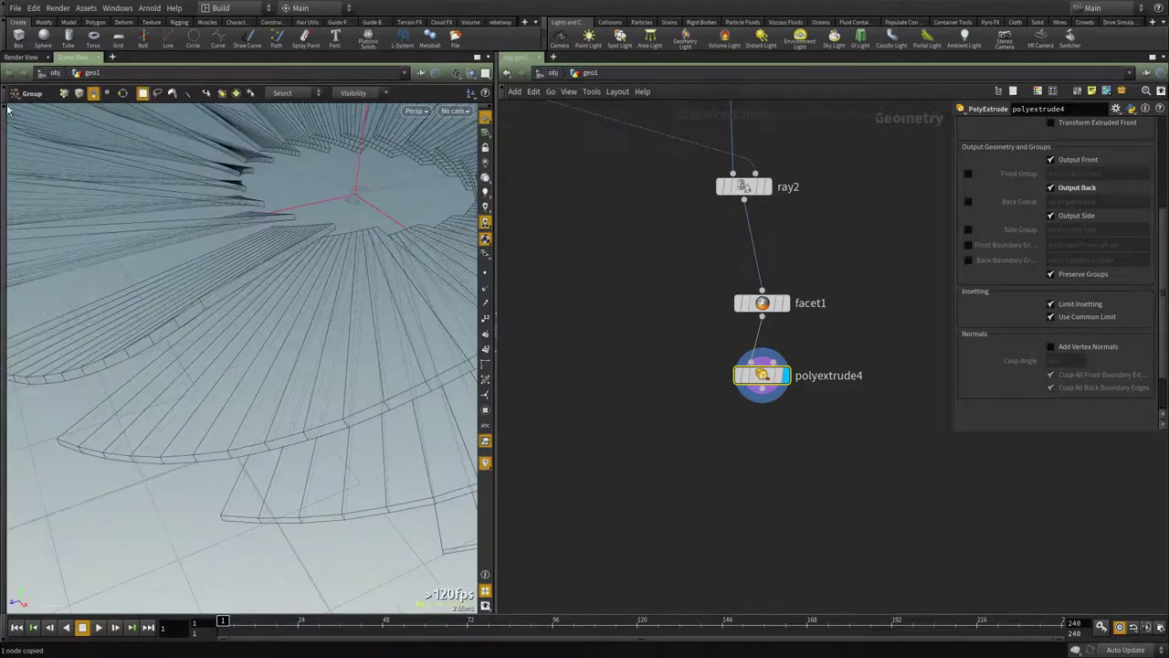
key(s)
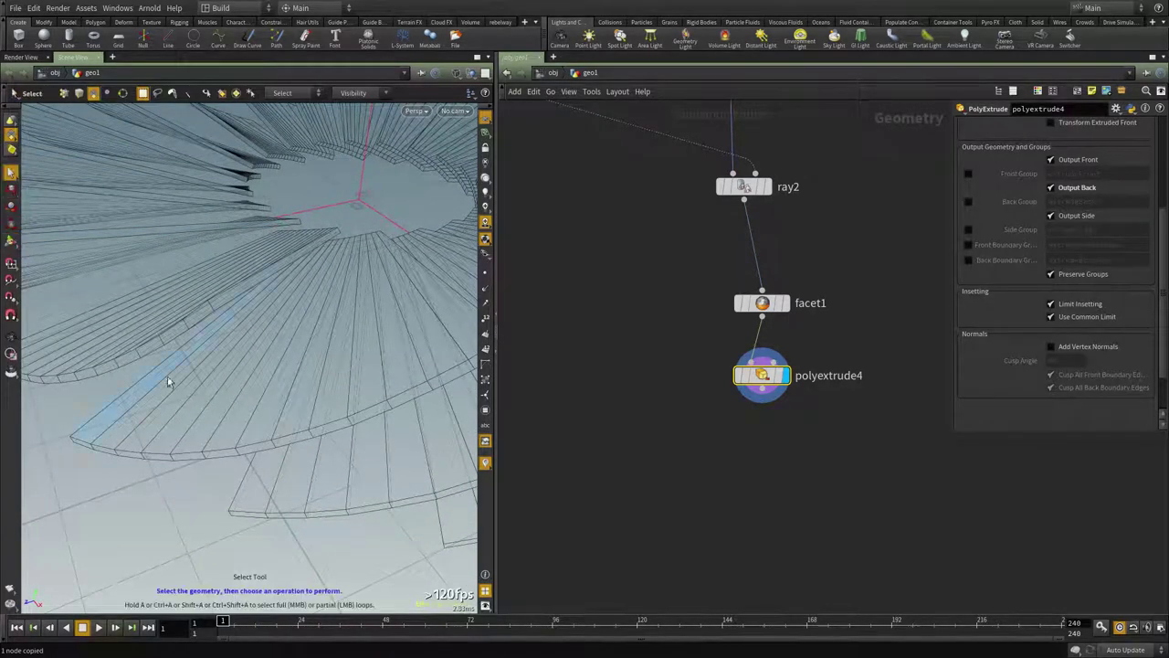
key(3)
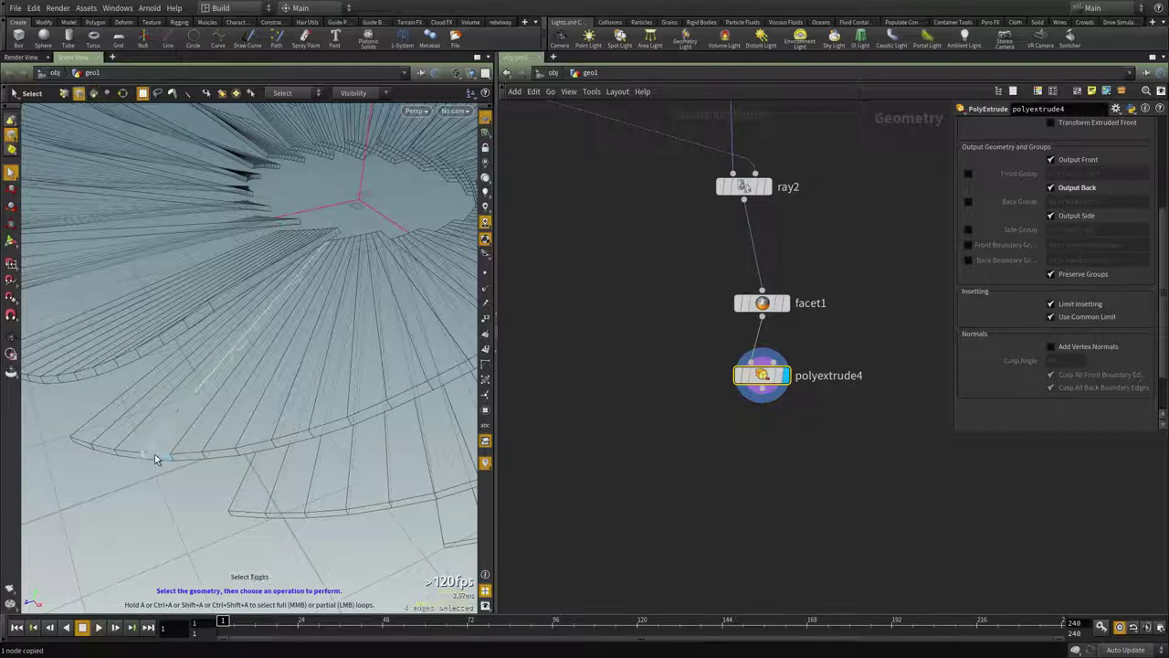
click(154, 455)
Step: Insert a Fuse node between facet1 and polyextrude4, spacing the nodes apart to make room
middle_drag(816, 443, 803, 461)
scroll(804, 463, up, 3)
drag(732, 367, 732, 544)
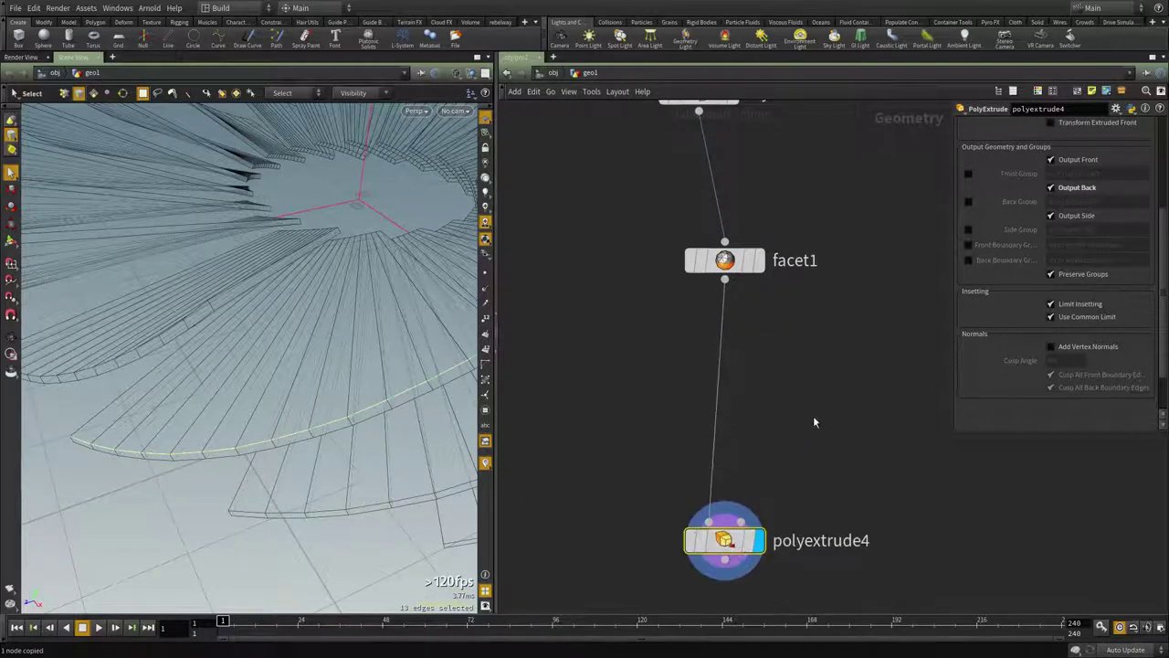
key(Tab)
text(fuse)
key(Return)
click(814, 417)
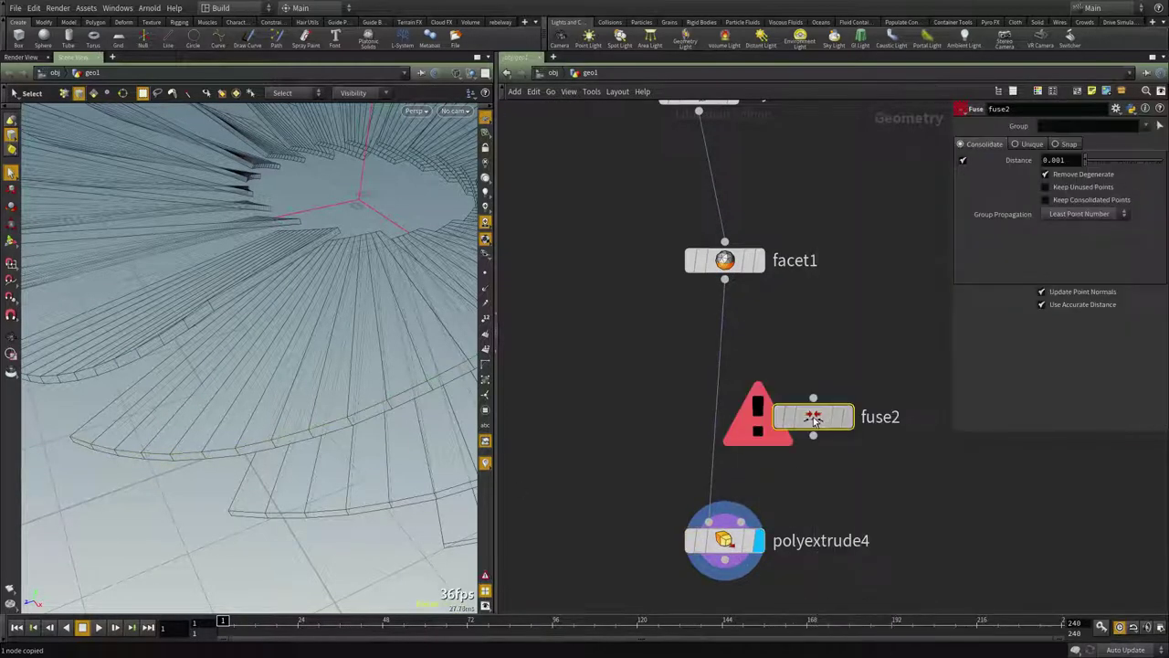
drag(814, 417, 725, 375)
click(702, 422)
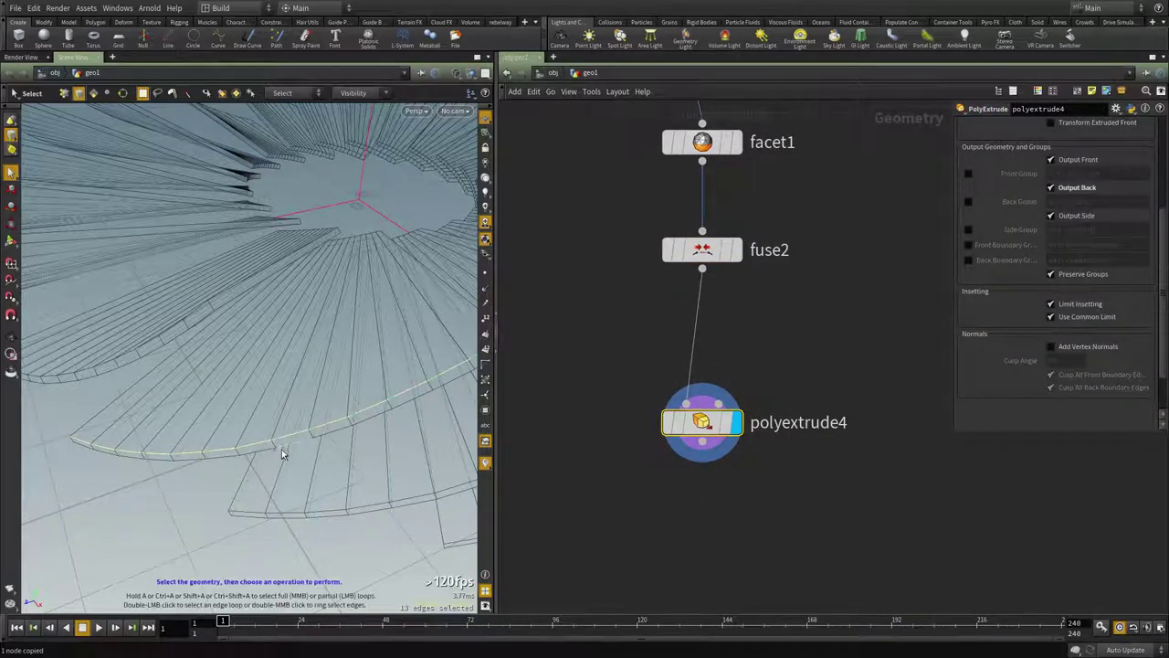
Step: Add a PolyBevel node, wire it after polyextrude4 and display its result
middle_drag(749, 531, 734, 487)
key(Tab)
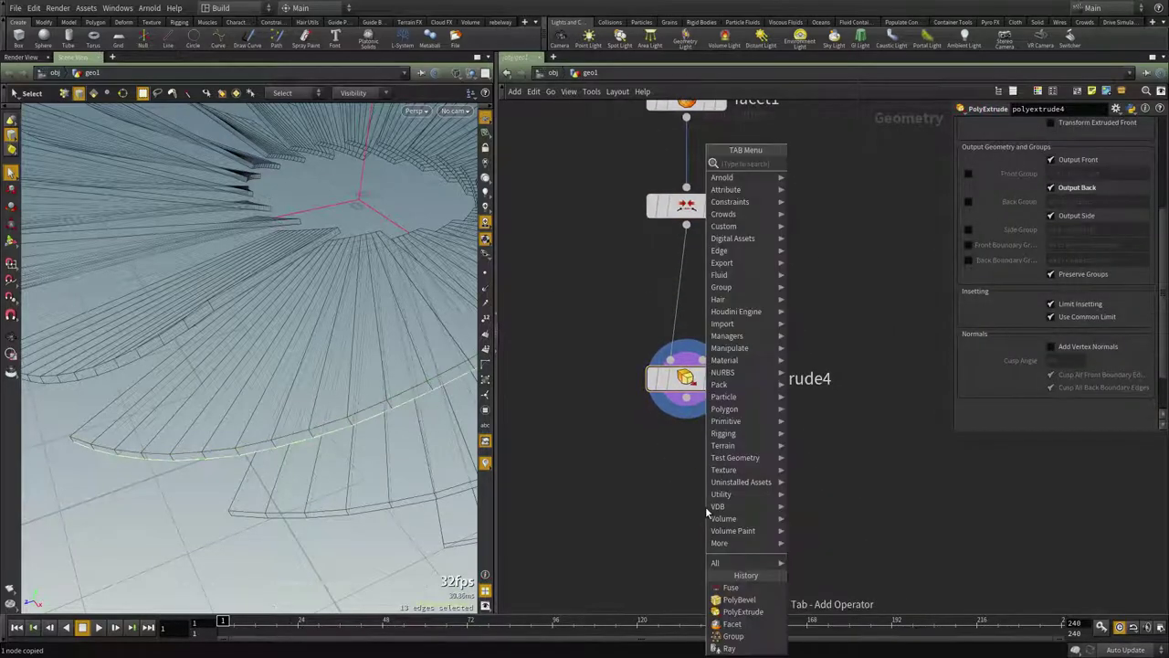
text(polybe)
key(Return)
click(705, 506)
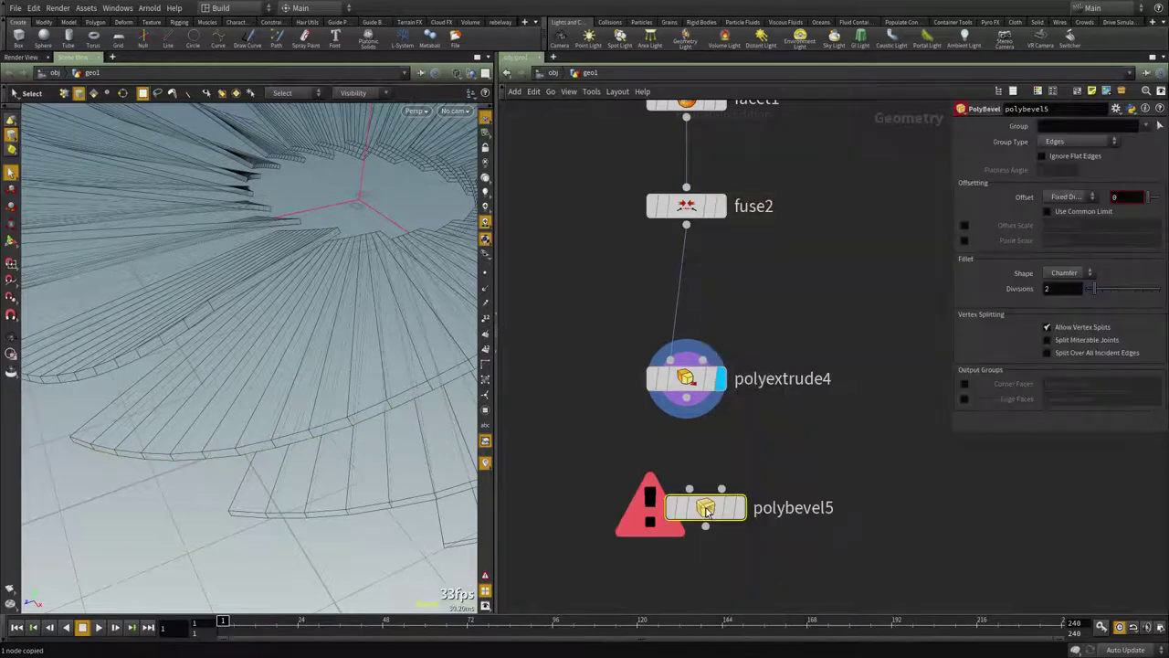
click(686, 397)
click(689, 487)
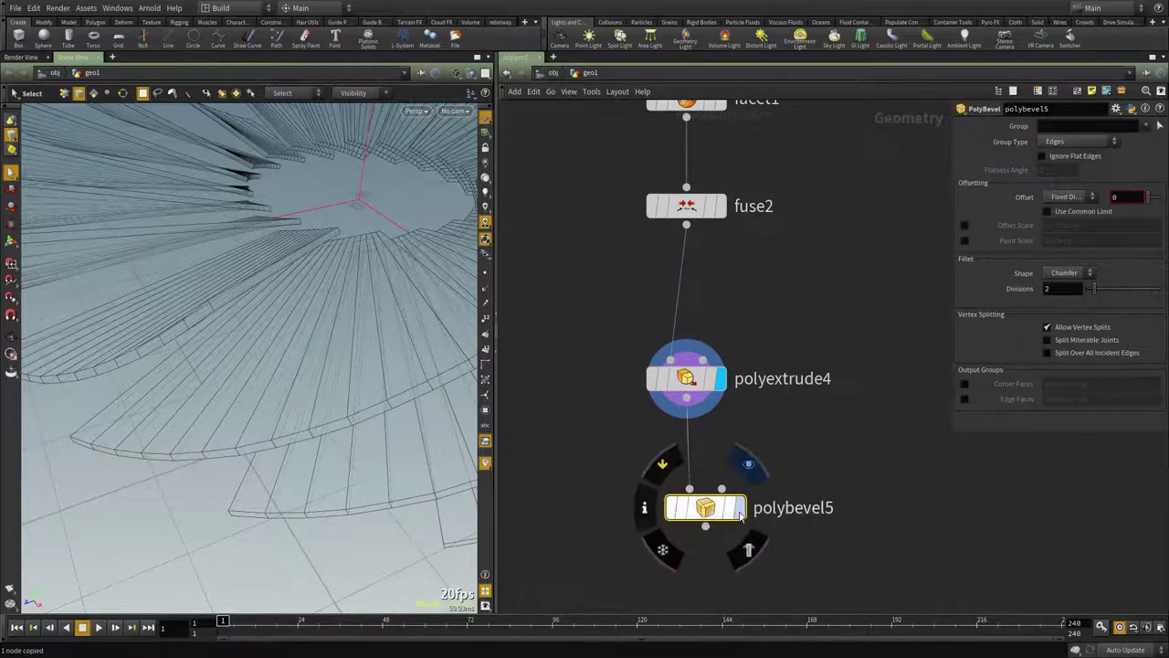
click(747, 465)
Step: Enable Ignore Flat Edges on polybevel5 with flatness angle 56, offset 0.001 and 5 divisions
middle_drag(1123, 196, 1140, 225)
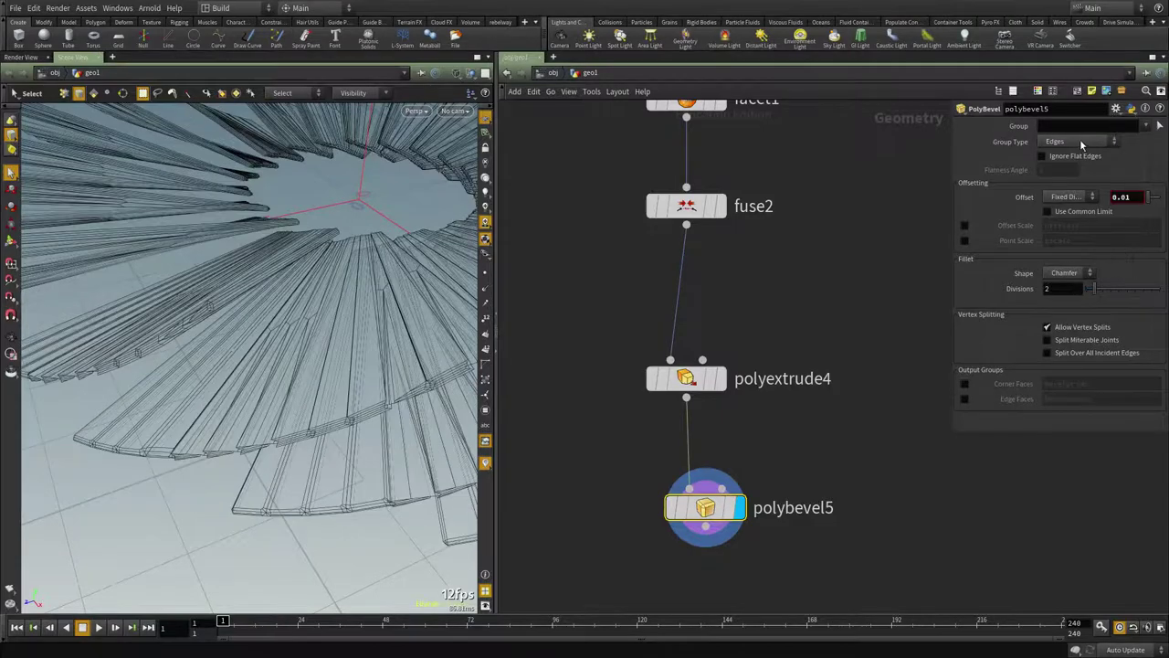
click(1075, 157)
middle_drag(1066, 170, 1141, 221)
drag(1084, 172, 1104, 175)
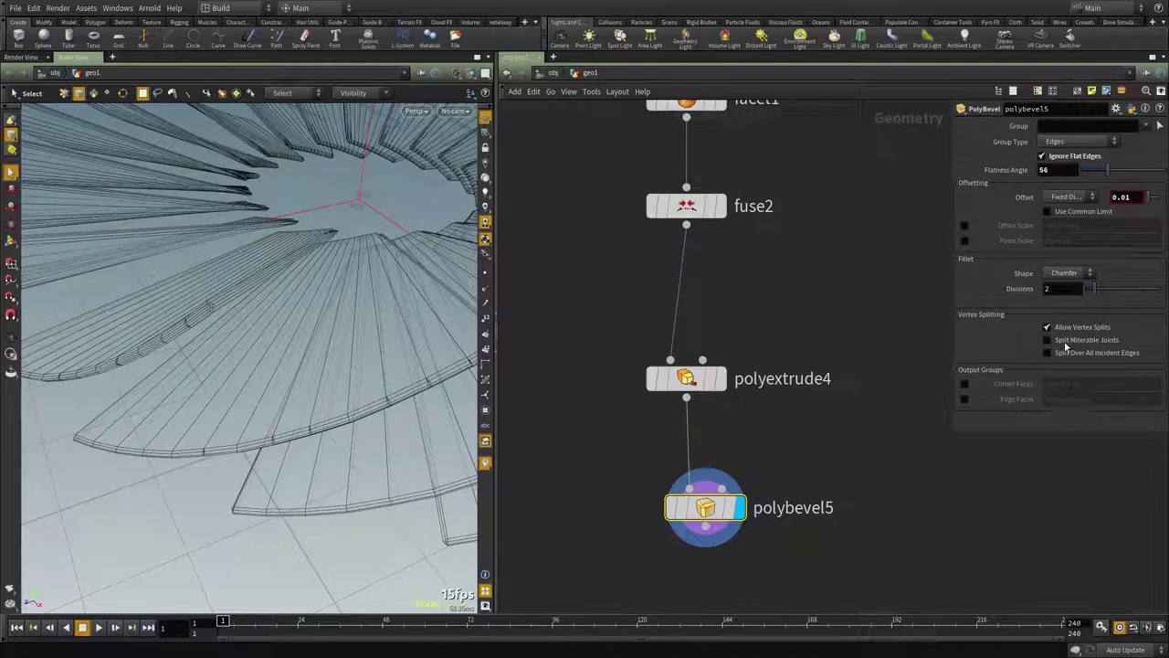
middle_drag(1068, 290, 1103, 257)
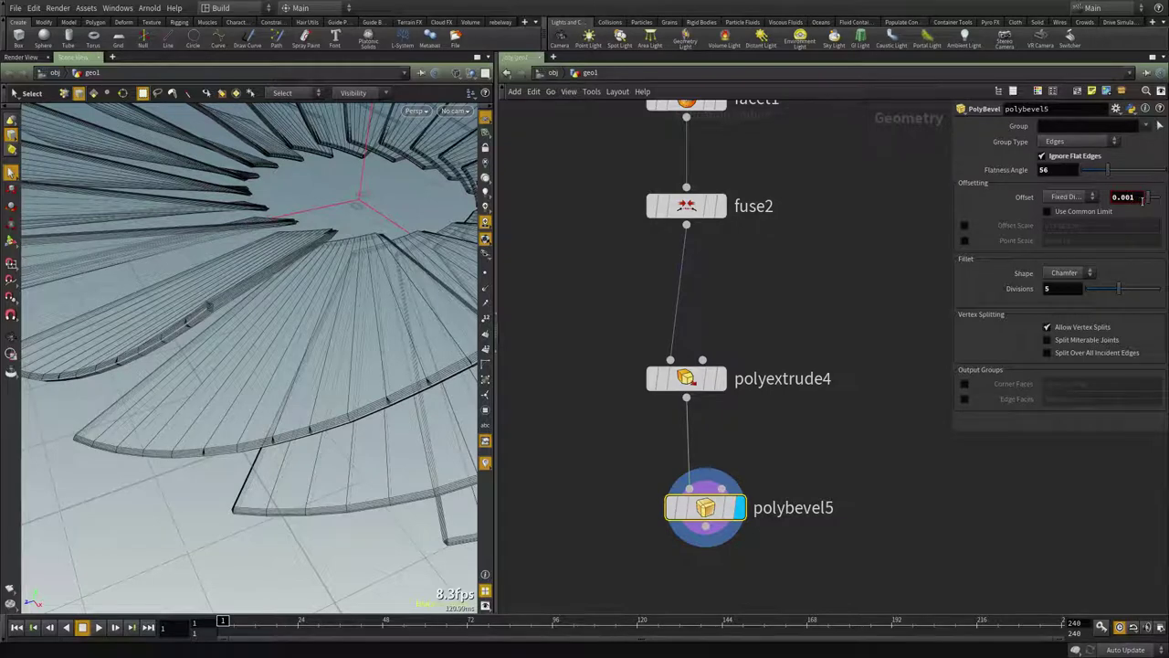
Step: Set polybevel5's flatness angle to 46
middle_drag(818, 456, 825, 439)
middle_click(1067, 171)
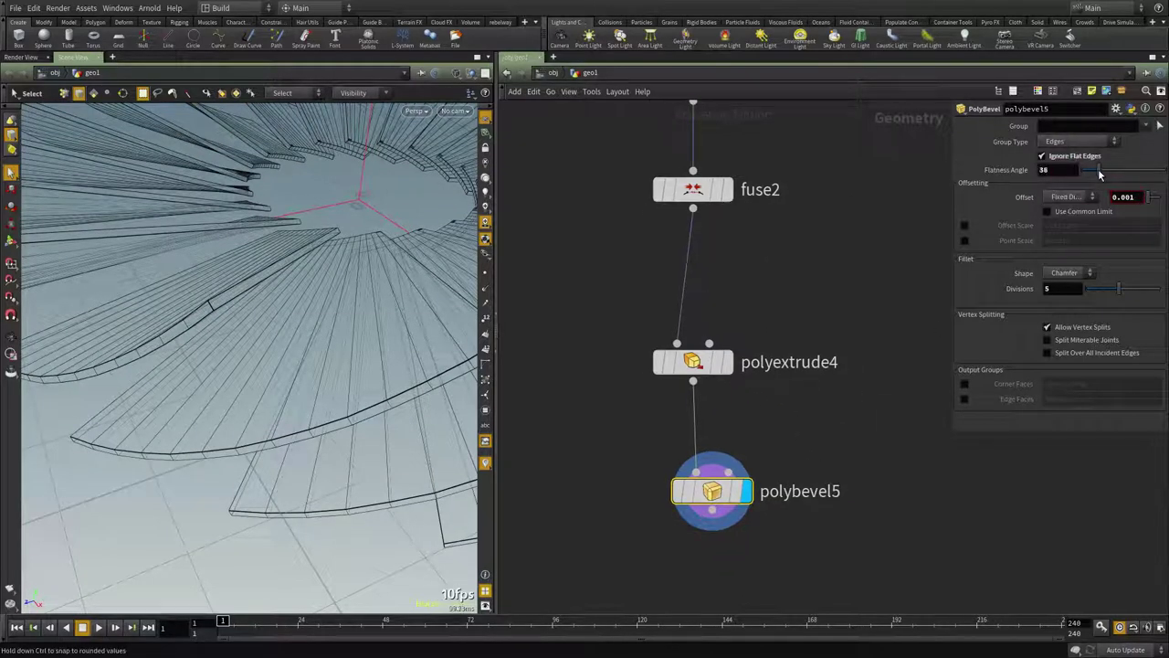
drag(1095, 174, 1103, 175)
drag(1104, 173, 1106, 172)
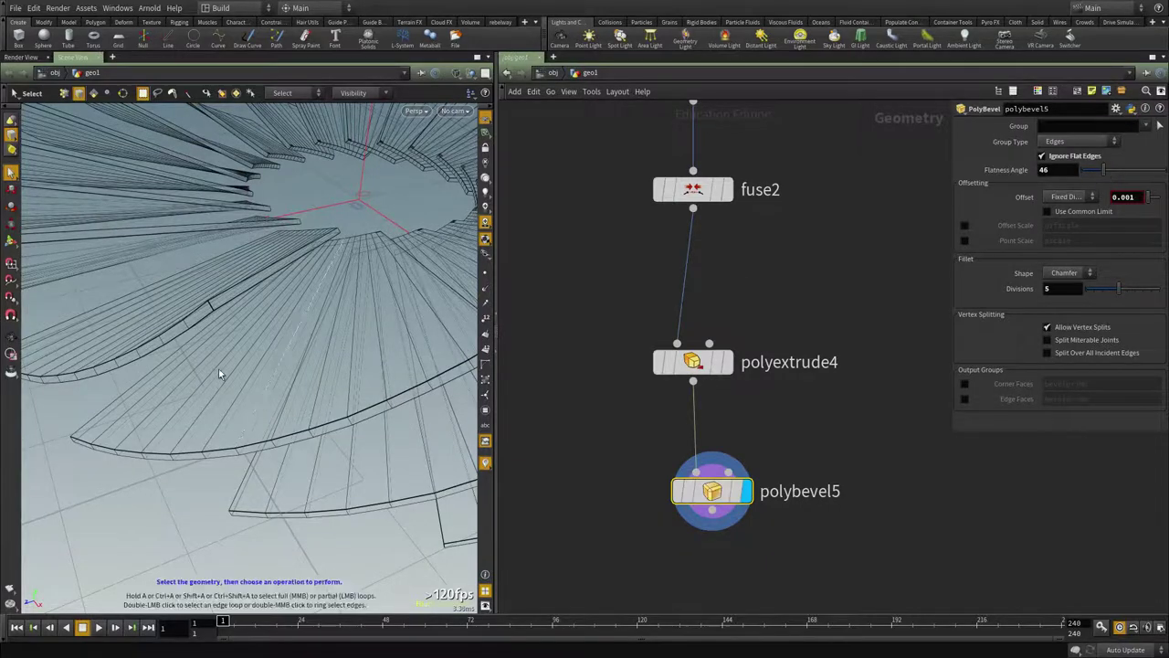
Step: Switch the viewport to shaded display without wireframe and inspect the bevelled blades around the hub
alt+right_drag(218, 368, 55, 426)
key(shift+w)
mouse_move(56, 426)
alt+mouse_down()
mouse_move(229, 427)
mouse_move(230, 388)
alt+mouse_up()
alt+right_drag(231, 388, 267, 382)
alt+drag(267, 381, 278, 440)
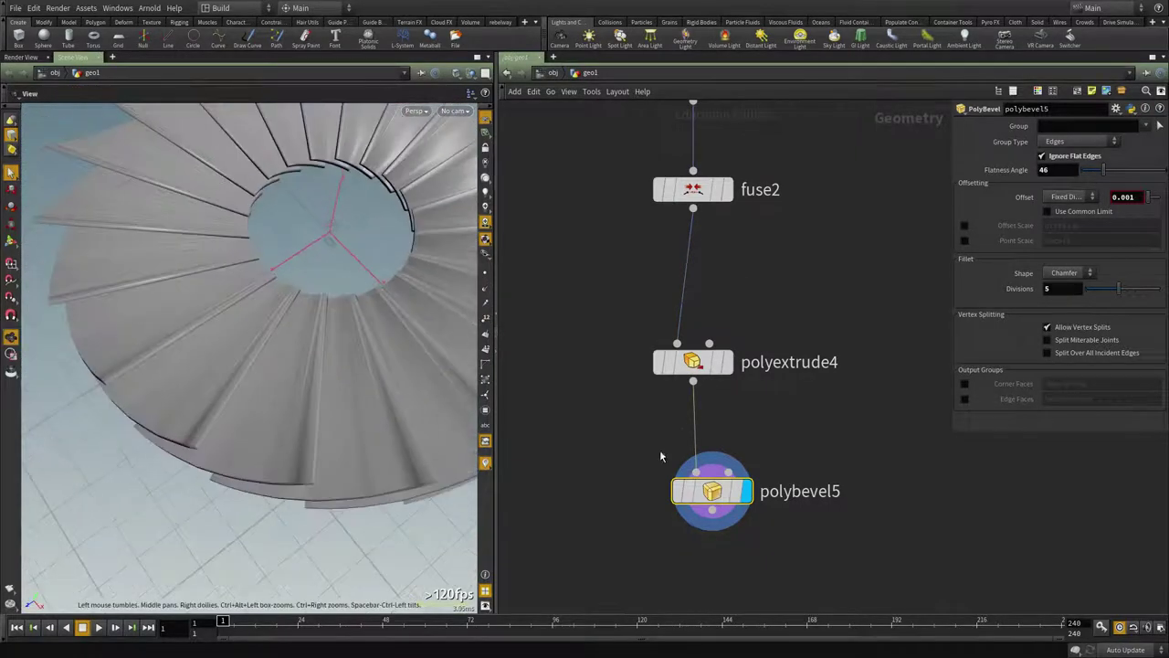
Step: Delete polybevel5 and check the unbevelled blades from above
drag(854, 588, 722, 486)
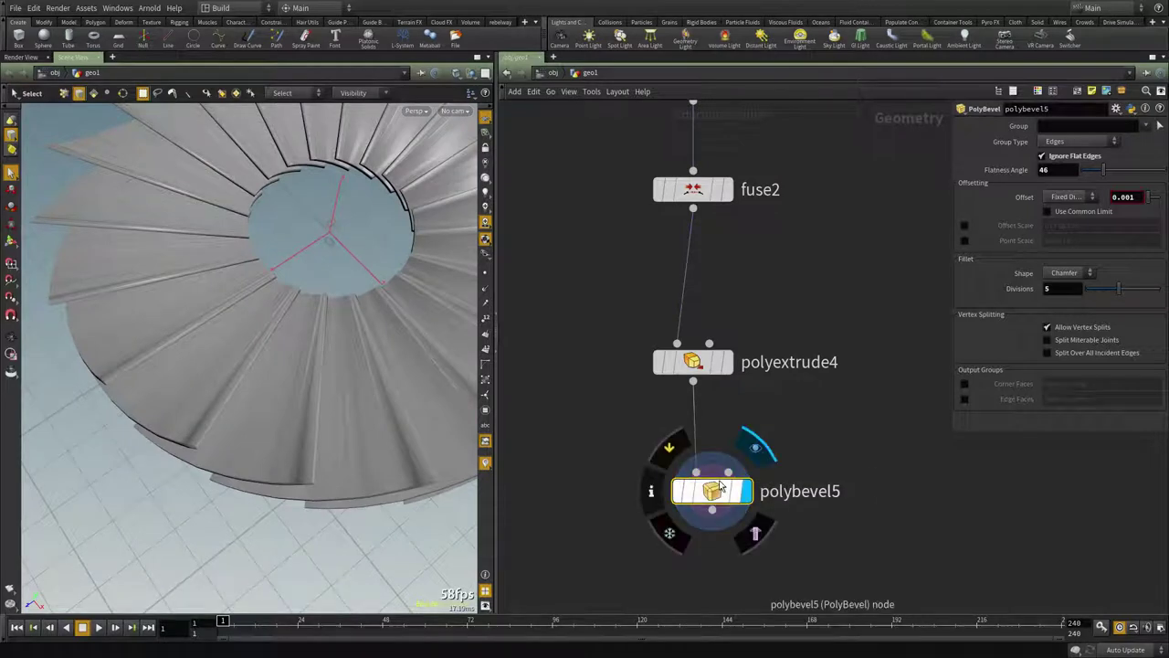
key(Delete)
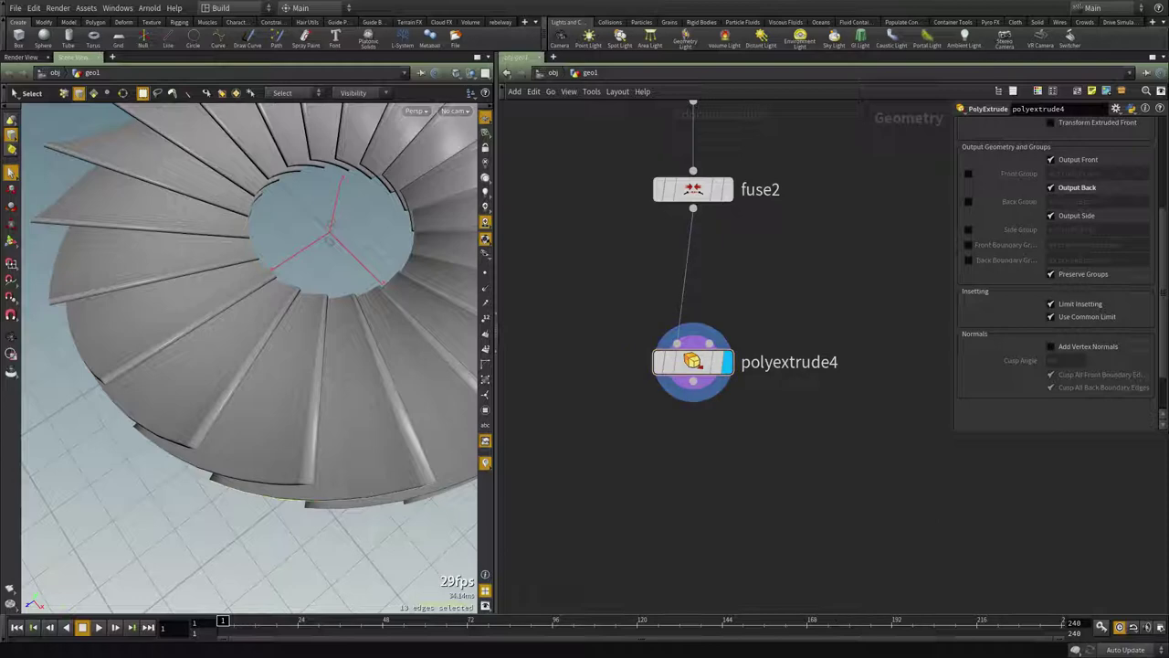
middle_drag(745, 457, 733, 505)
alt+drag(341, 227, 395, 312)
scroll(767, 338, down, 8)
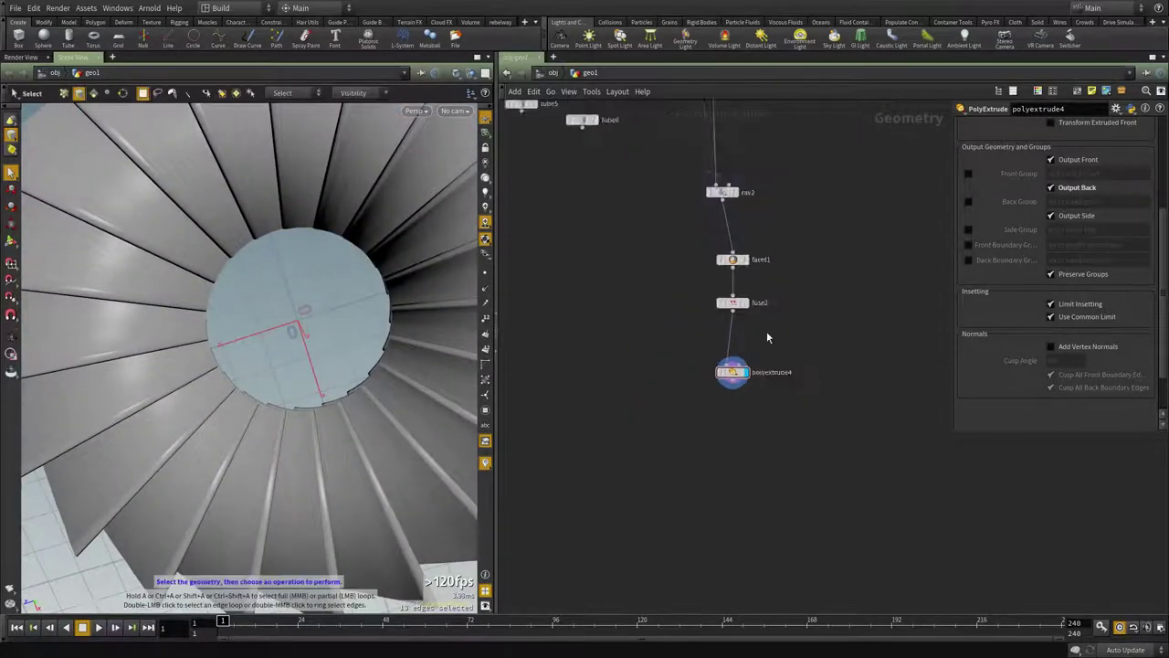
Step: Review the network up to the initial line node and inspect the settings of tube3
middle_drag(773, 244, 786, 502)
scroll(698, 278, up, 2)
middle_drag(668, 148, 671, 388)
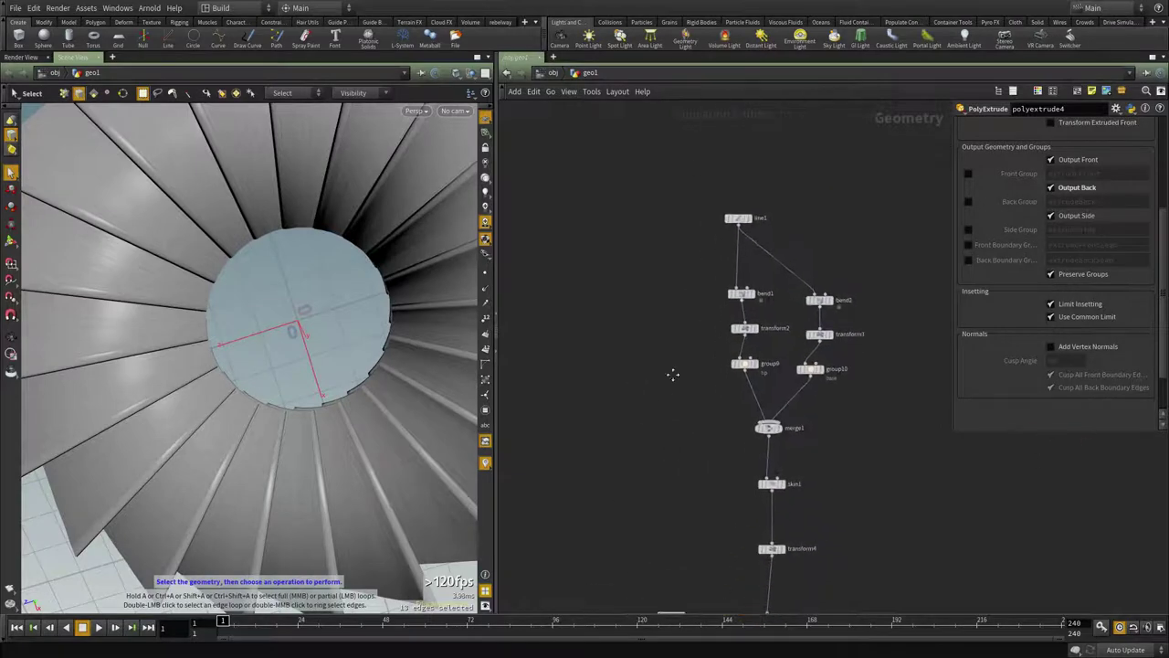
scroll(727, 574, up, 1)
middle_drag(727, 574, 782, 244)
drag(778, 240, 687, 318)
scroll(734, 300, up, 2)
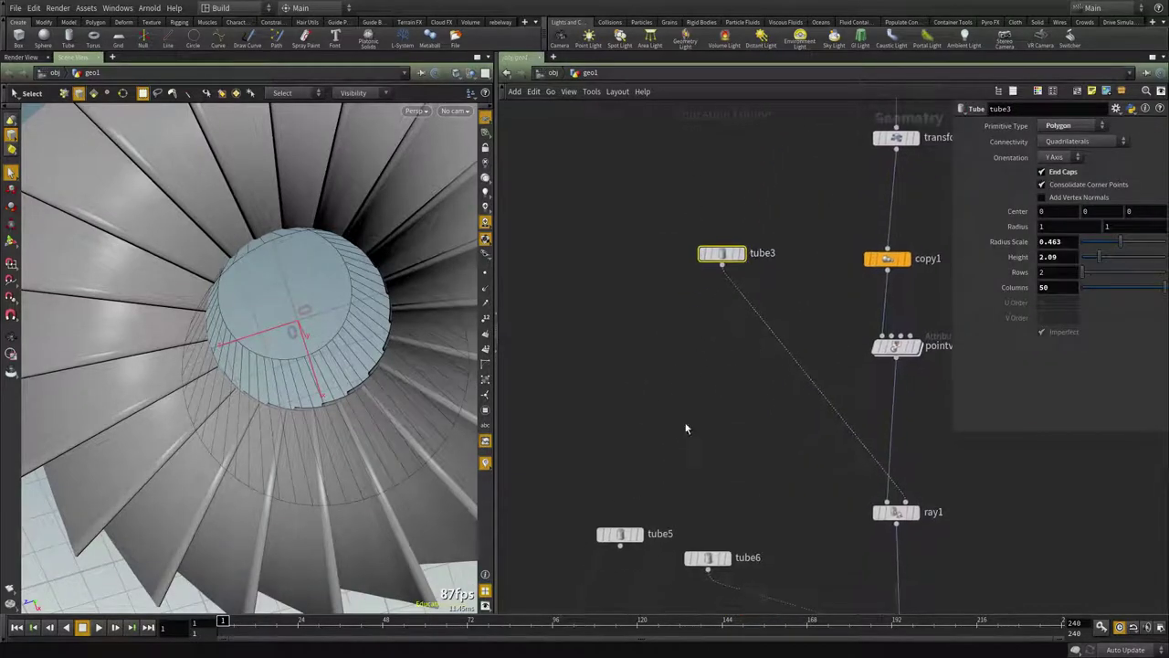
key(Tab)
text(tube)
key(Return)
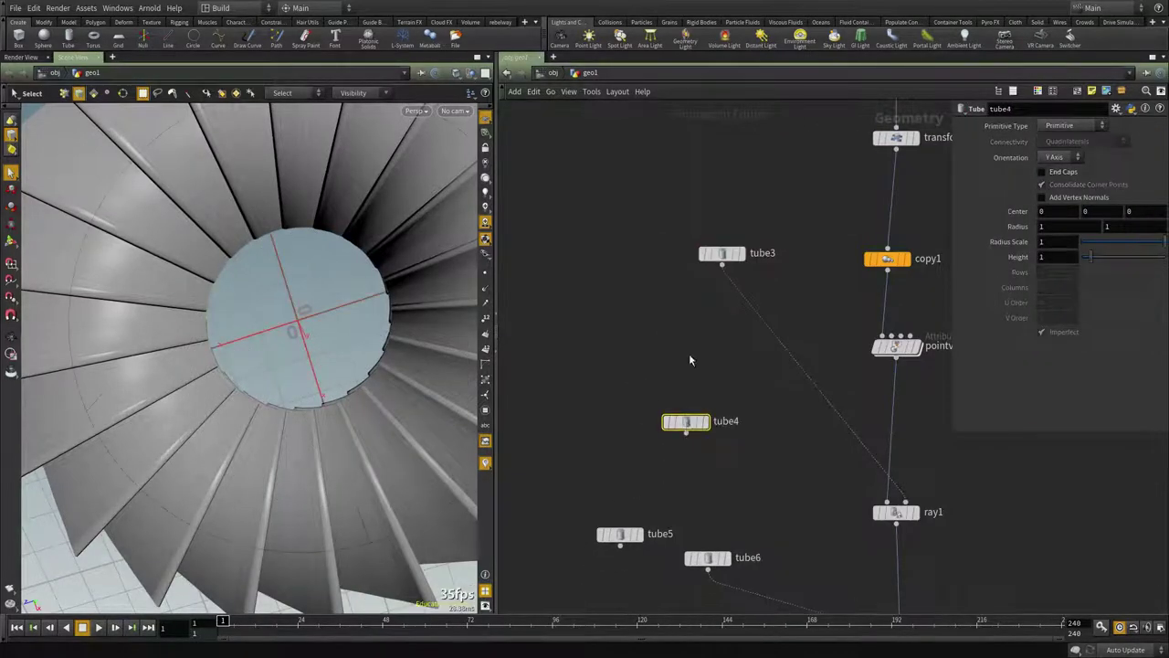
key(Delete)
Step: Add a Null node below tube3 and wire tube3's output into it
key(Tab)
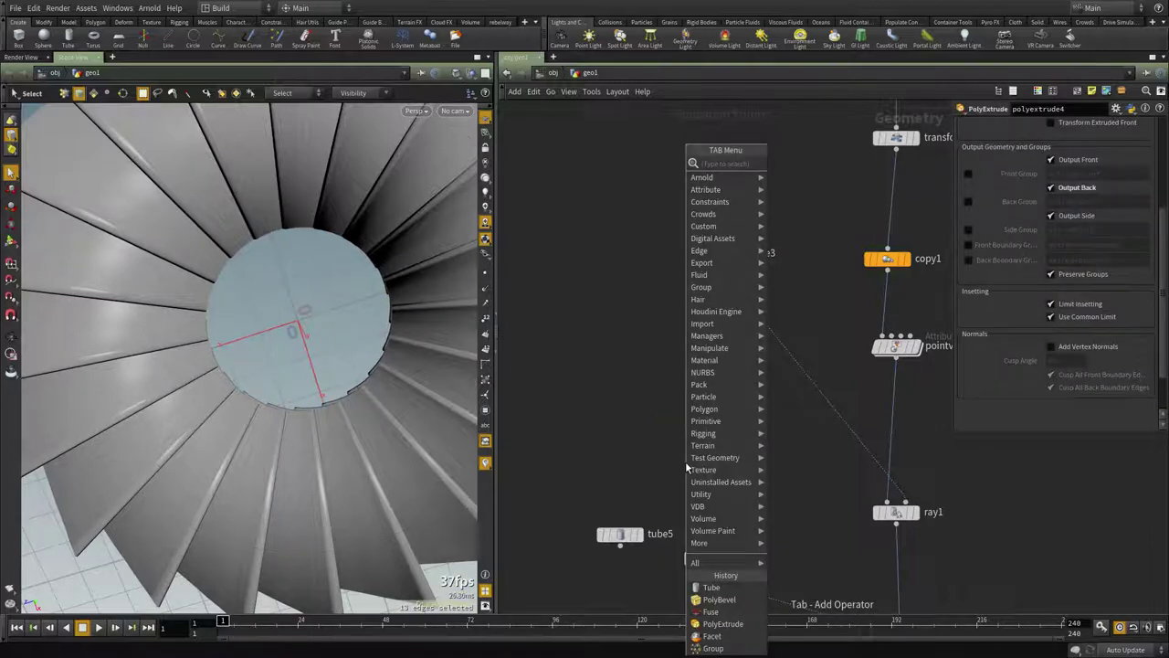
text(null)
key(Return)
click(685, 461)
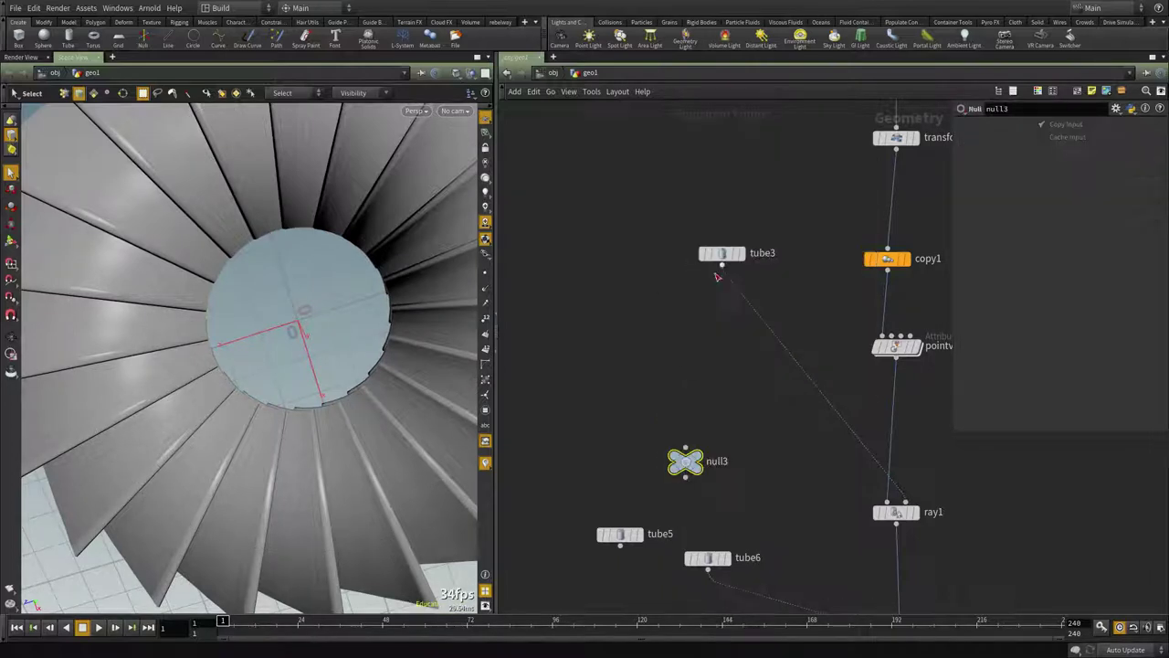
click(721, 265)
click(686, 450)
Step: Move null3 down beside polyextrude4 and display it to view the hub tube alone
key(h)
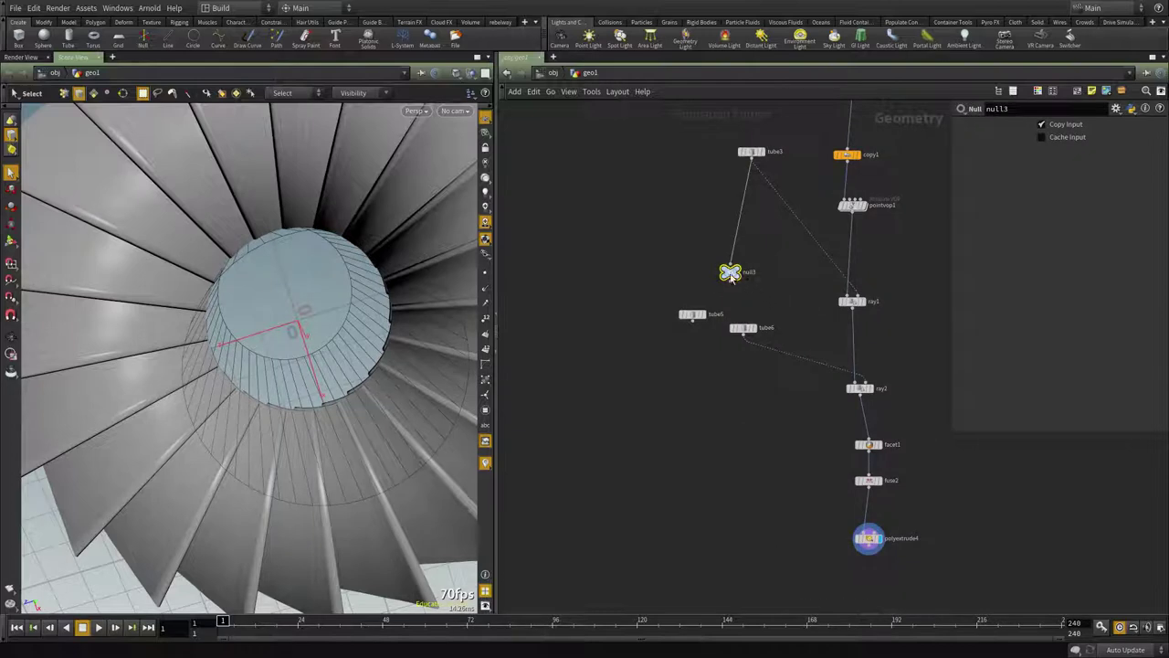
drag(730, 274, 752, 557)
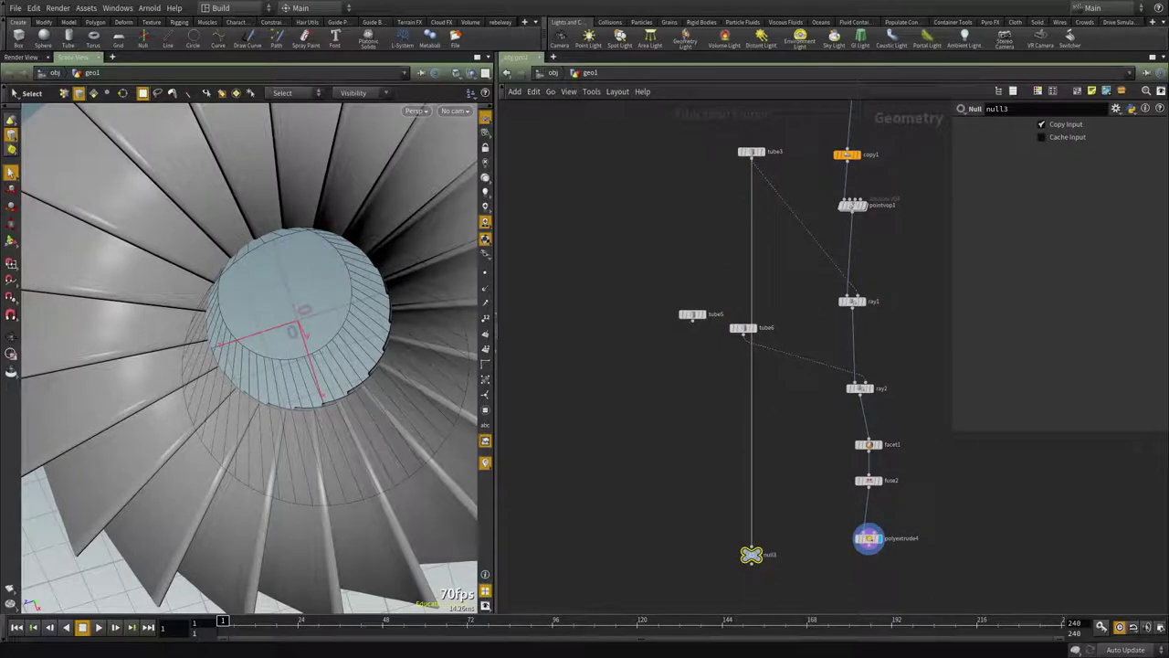
scroll(819, 445, up, 3)
click(744, 496)
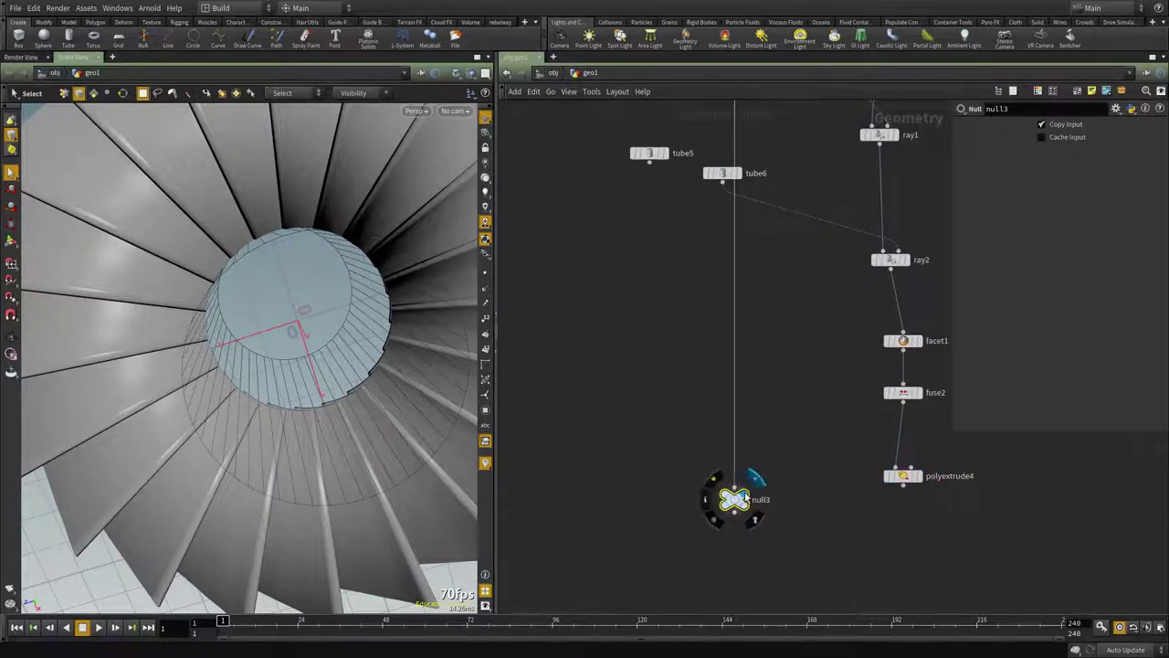
drag(301, 387, 268, 255)
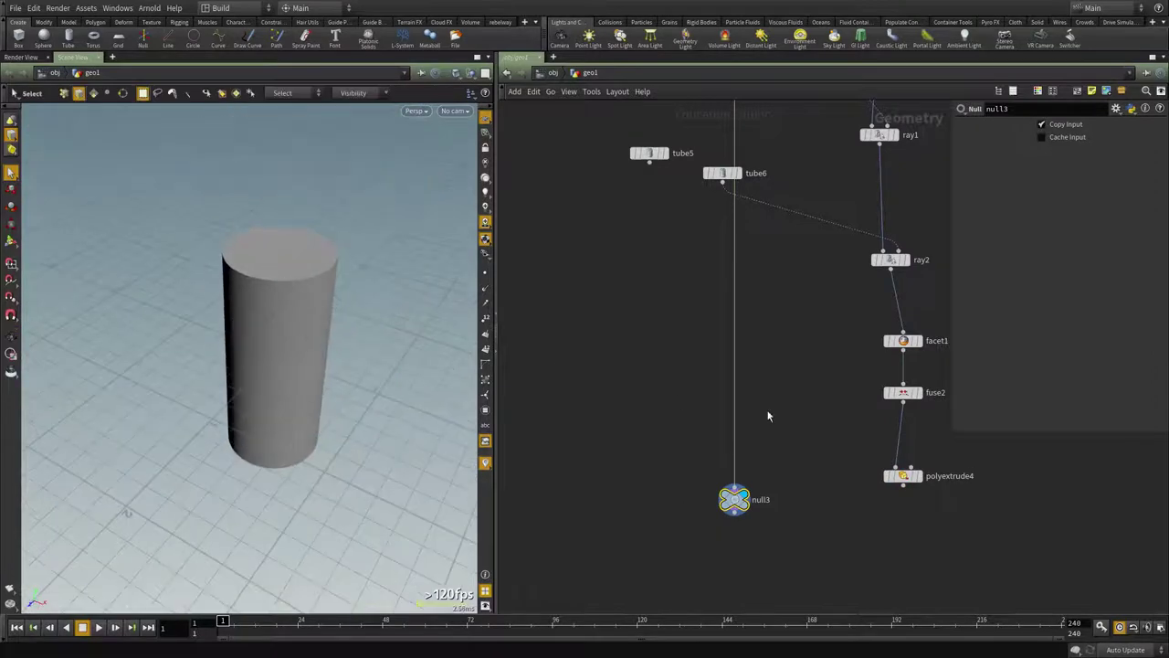
Step: Insert a Transform node between tube3 and null3 and set its Y scale to 0.2
key(Tab)
text(tr)
click(893, 186)
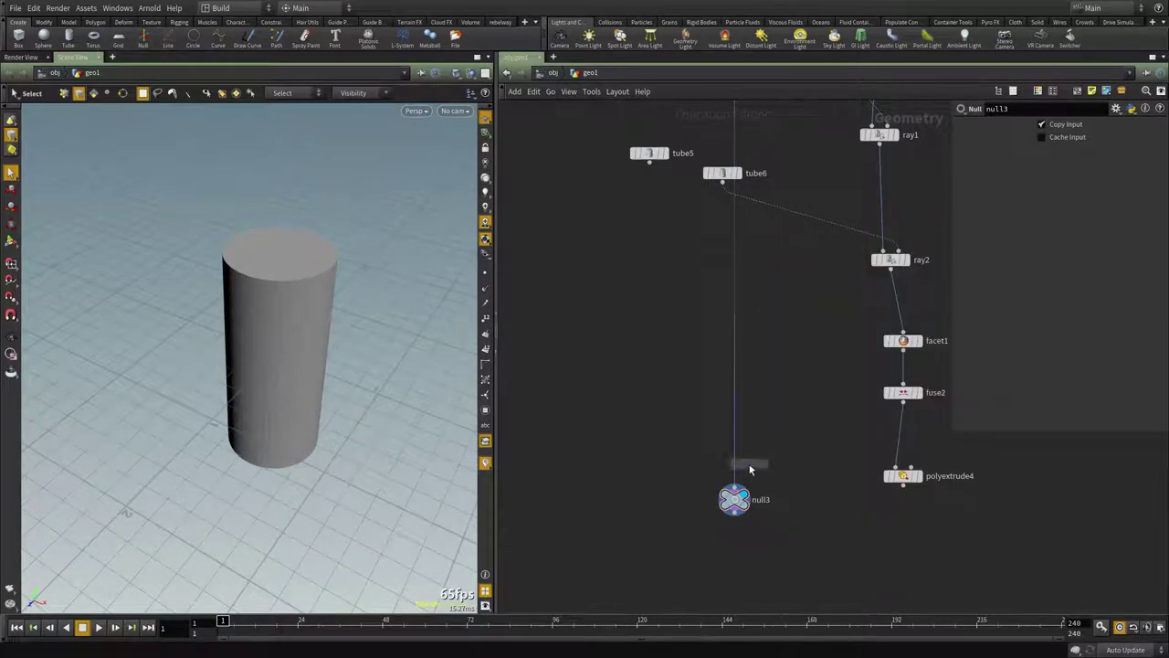
click(736, 441)
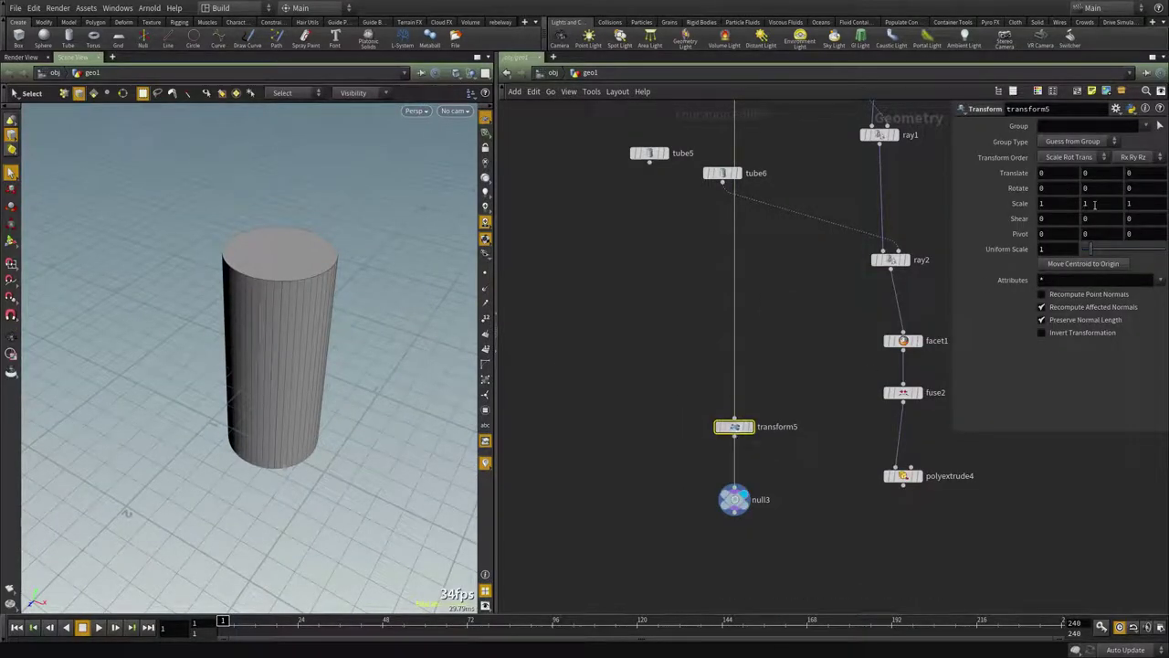
middle_drag(1095, 205, 1050, 203)
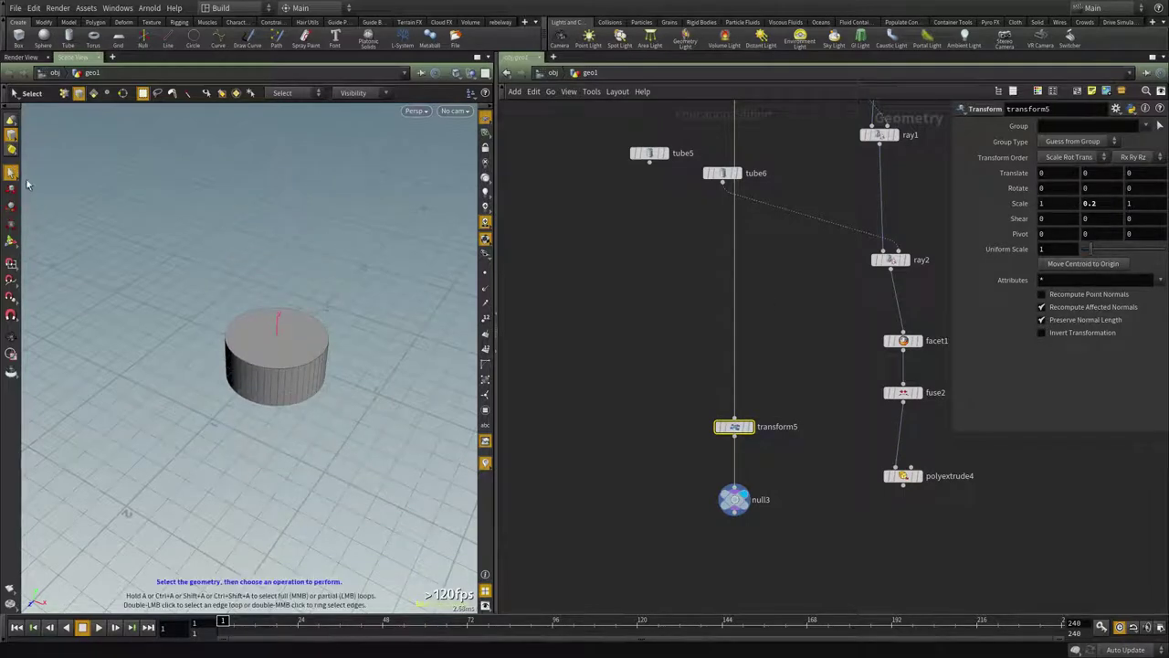
Step: Switch to primitive selection and select the top face of the flattened hub tube
right_click(12, 136)
click(42, 168)
click(246, 348)
alt+drag(309, 347, 295, 347)
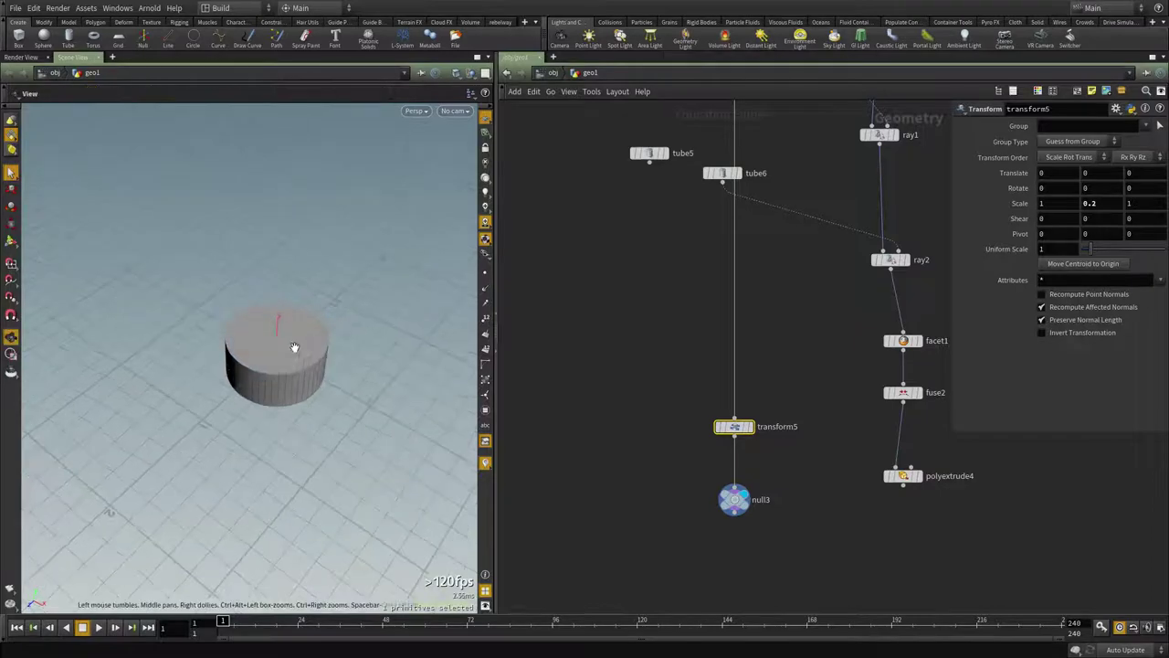
key(s)
key(Tab)
text(bev)
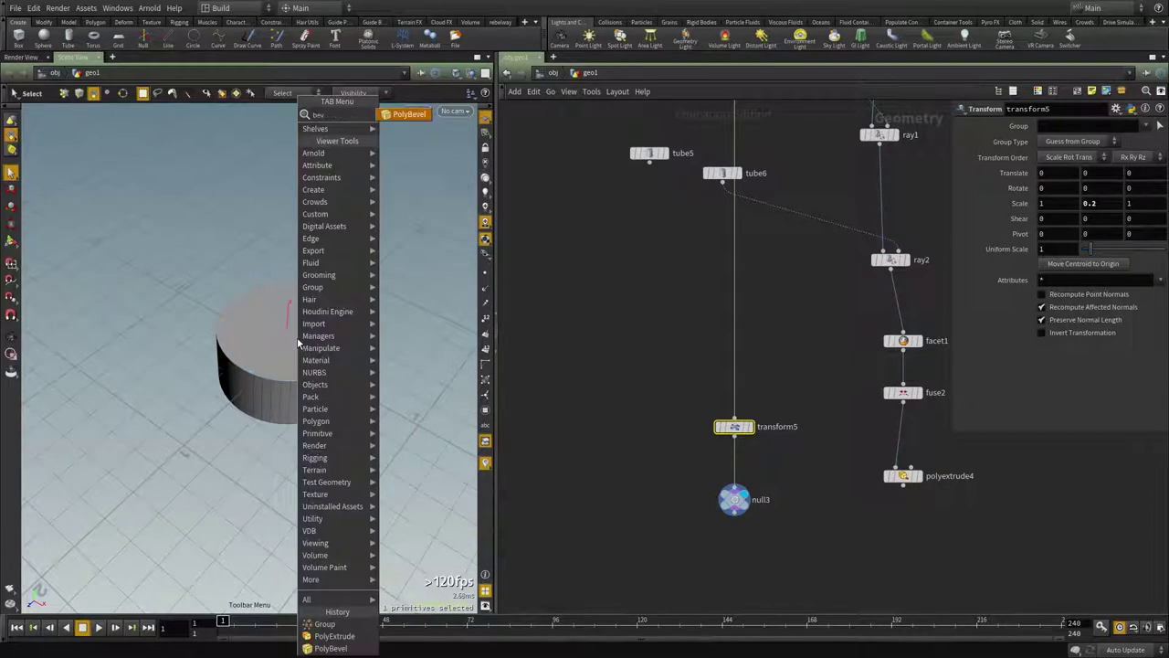
key(Return)
key(ctrl+z)
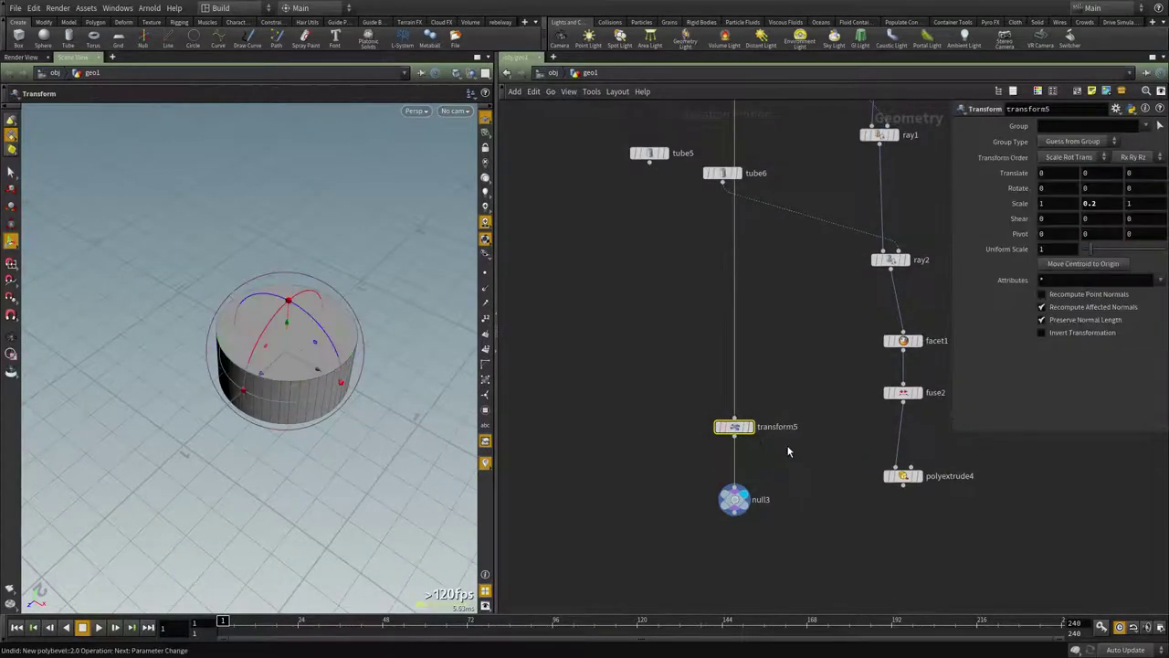
Step: Apply a PolyExtrude to the hub's top face with an inset of 0.16
key(Tab)
text(ext)
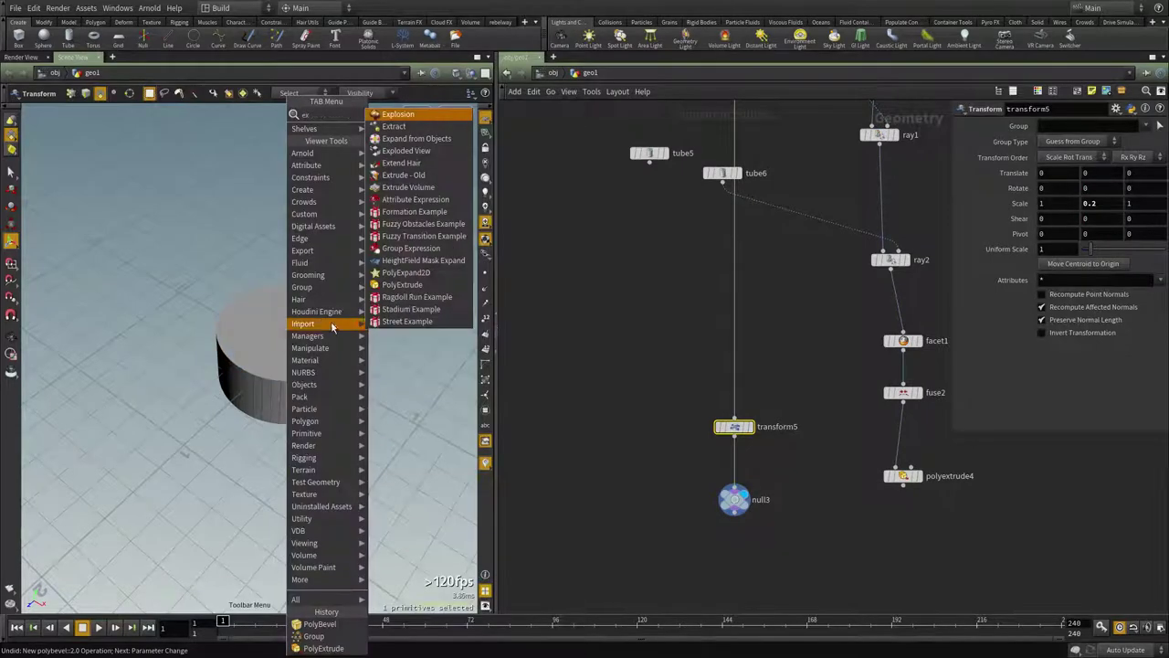
click(413, 160)
scroll(1123, 220, up, 5)
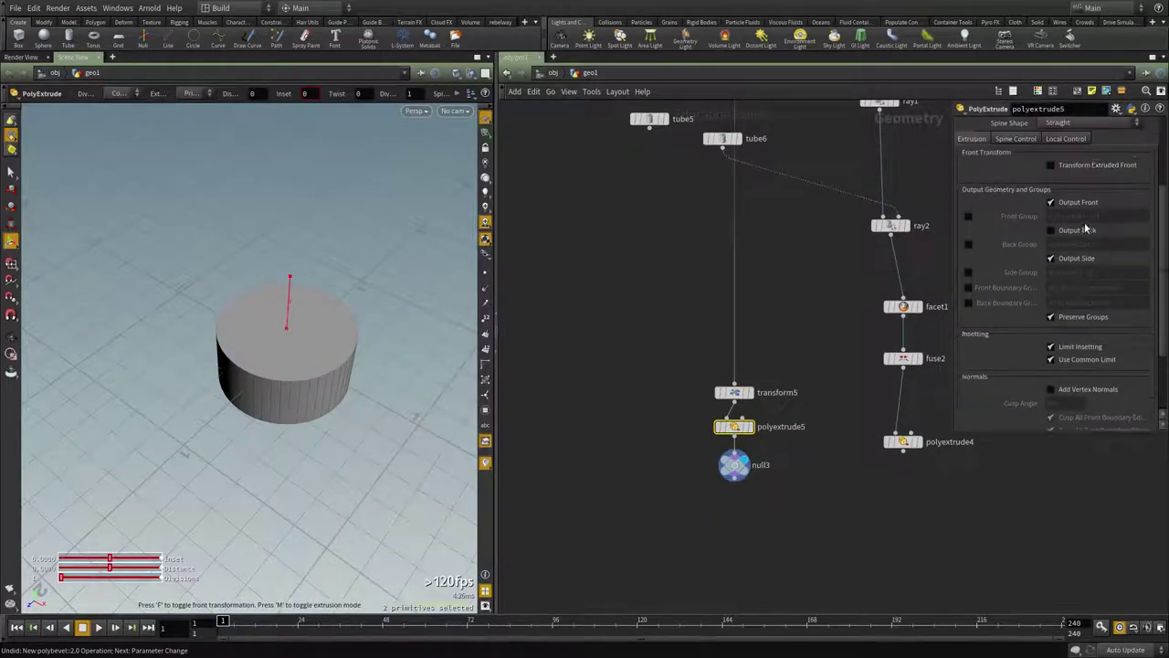
drag(1122, 207, 1136, 211)
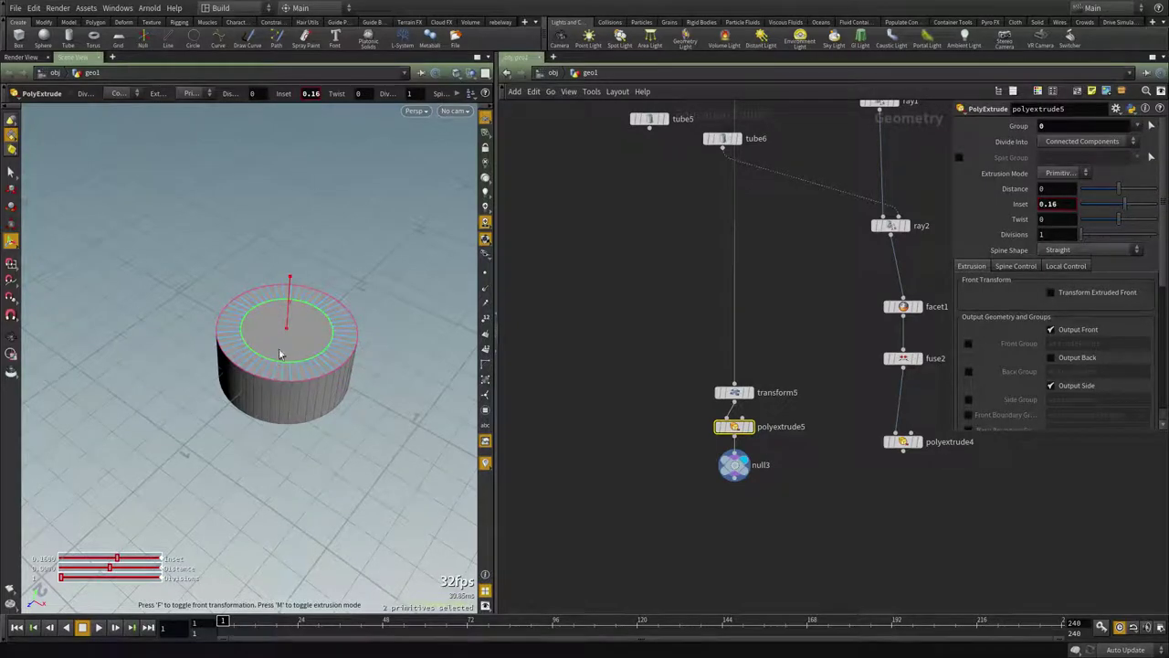
Step: Select the inner inset face on top of the hub and add another PolyExtrude to it
key(s)
click(274, 340)
key(Tab)
text(extr)
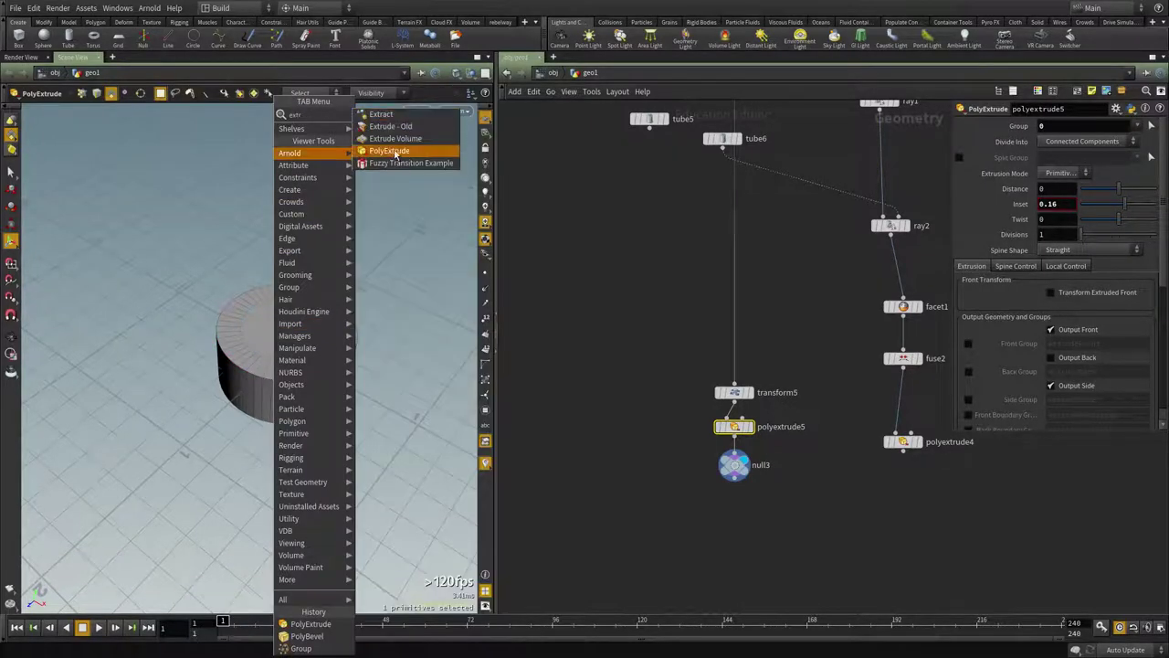
click(393, 158)
key(t)
drag(288, 290, 288, 301)
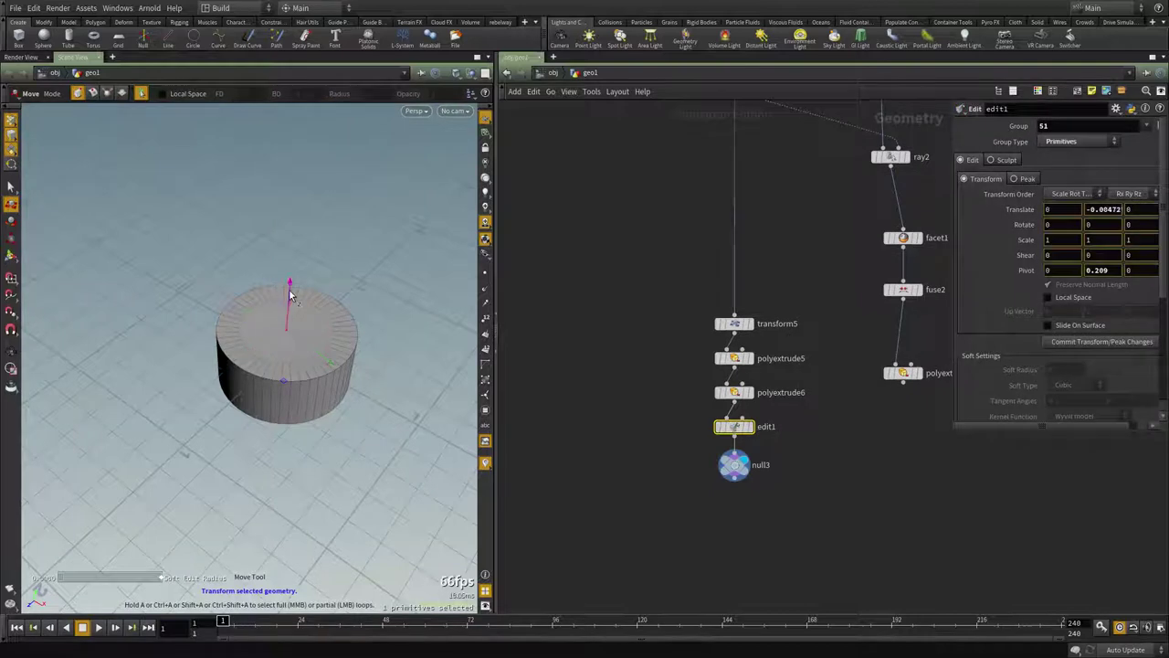
key(ctrl+z)
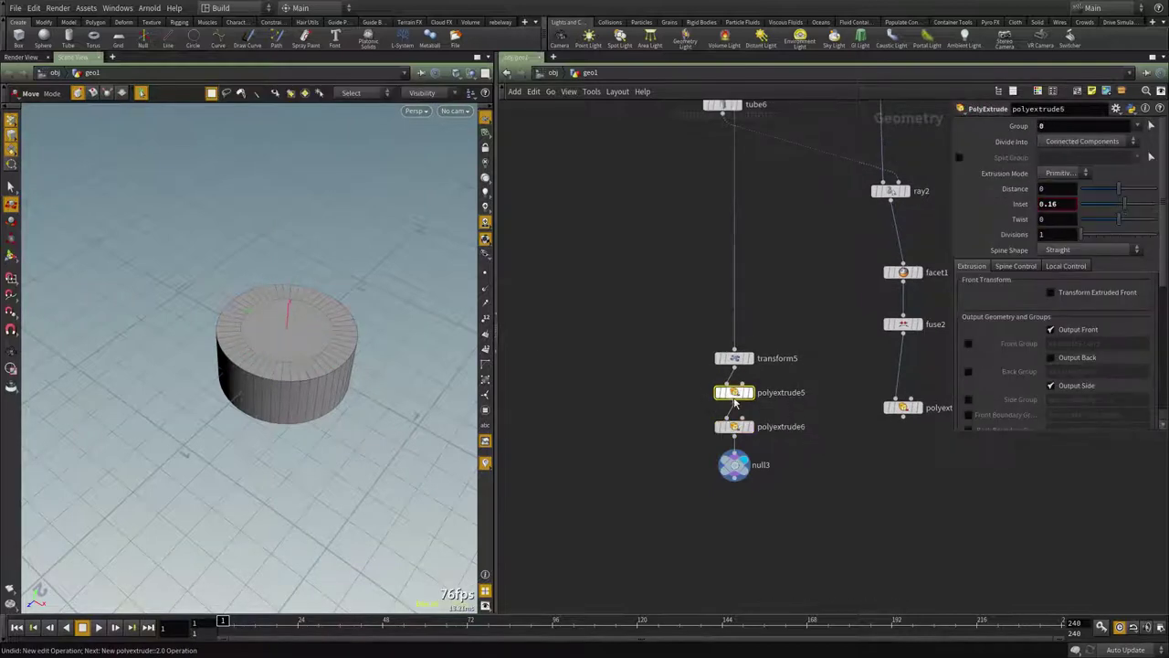
Step: Set the extrusion distance of the inner face to -0.08 to sink it into the hub
key(Return)
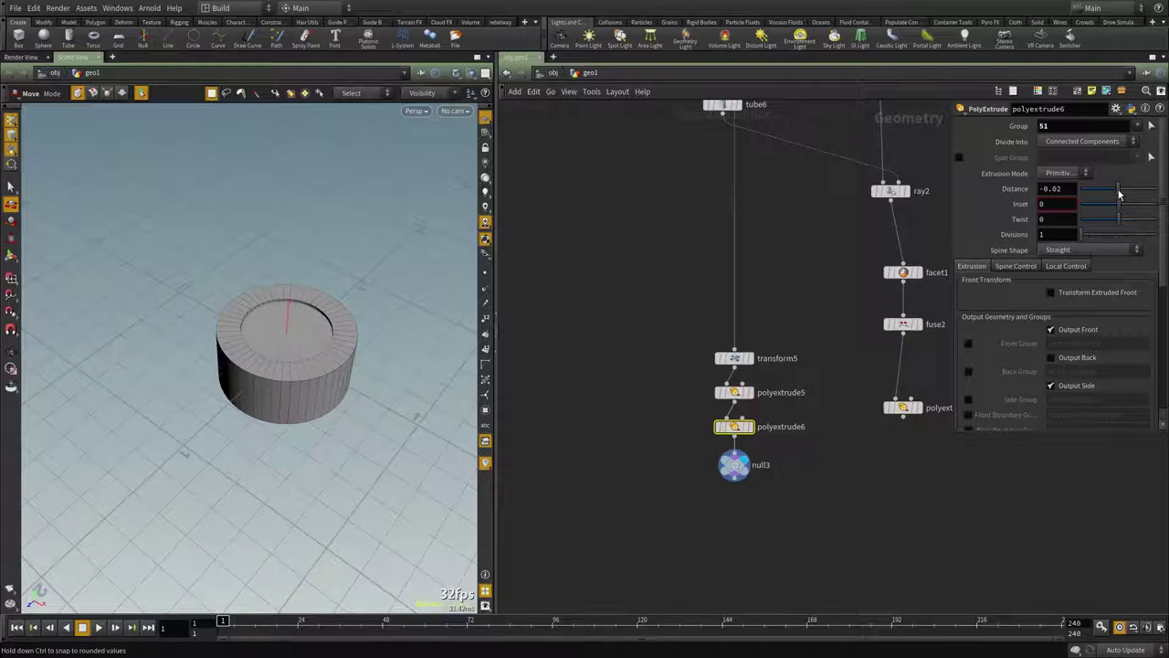
click(280, 345)
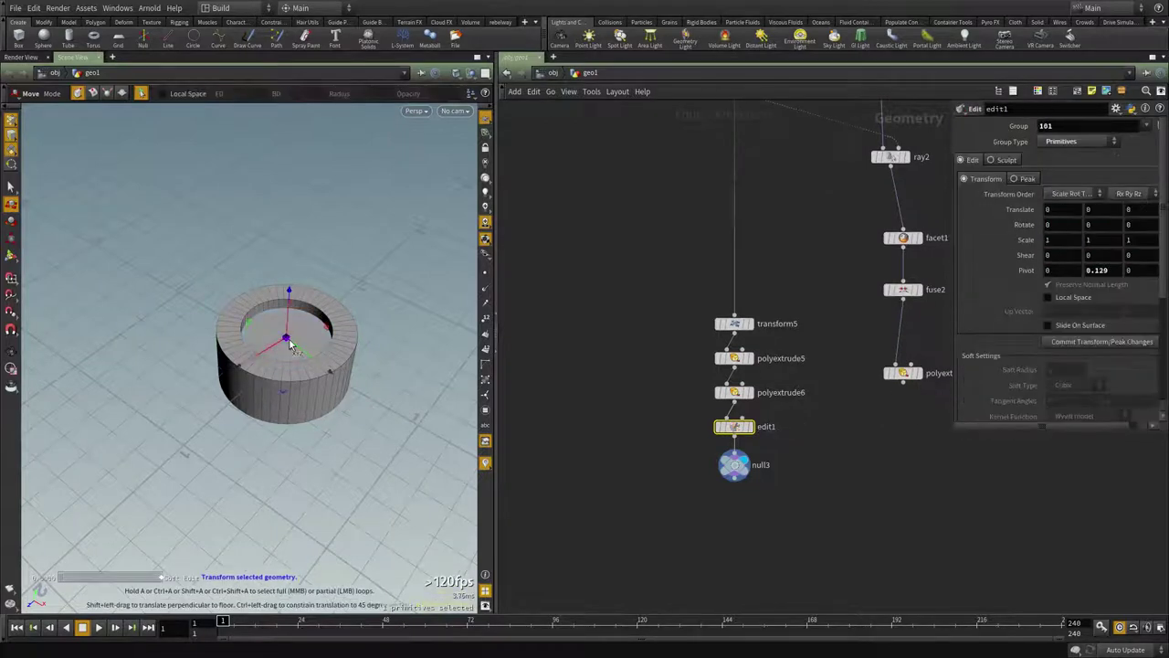
key(Delete)
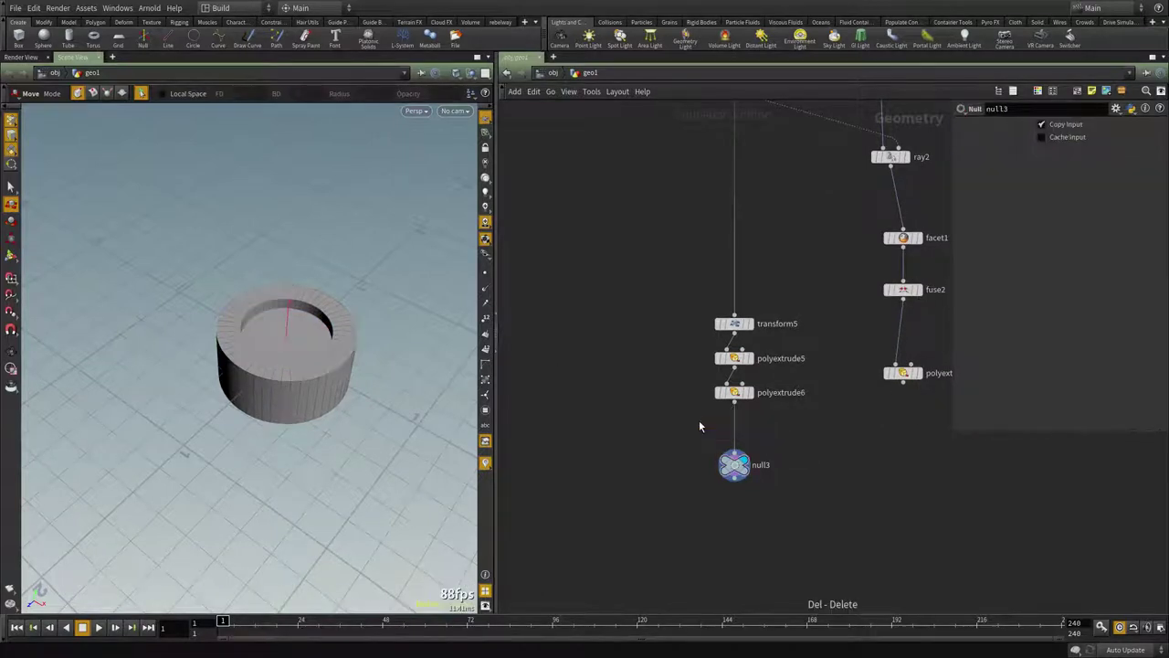
click(291, 325)
key(Tab)
text(extr)
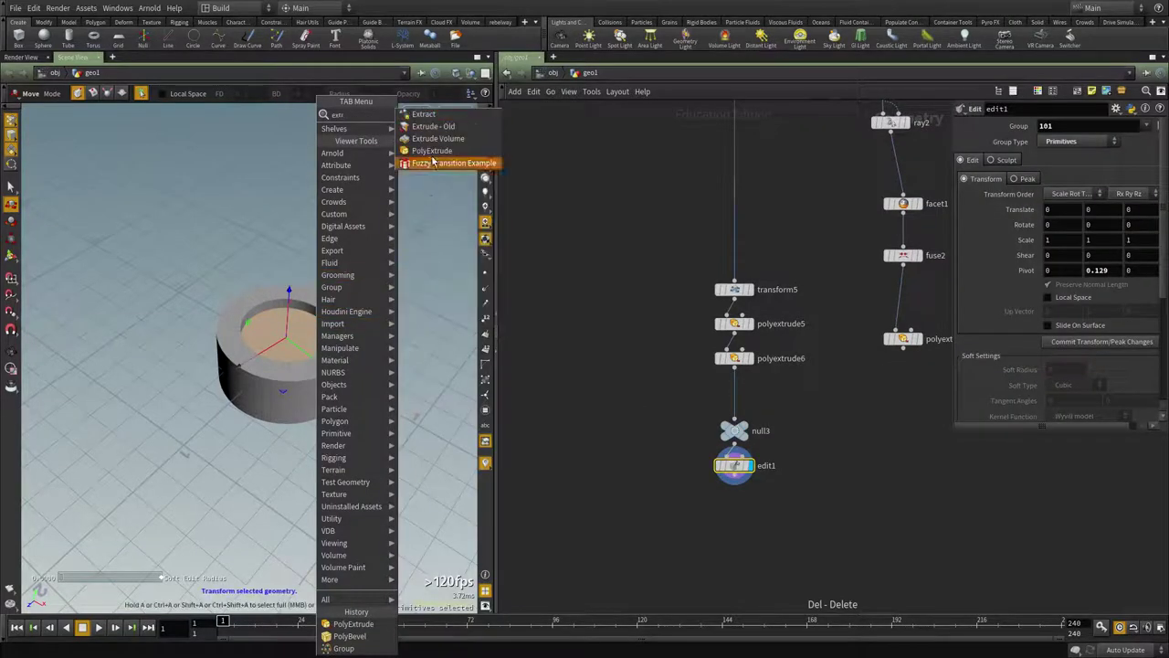
click(433, 151)
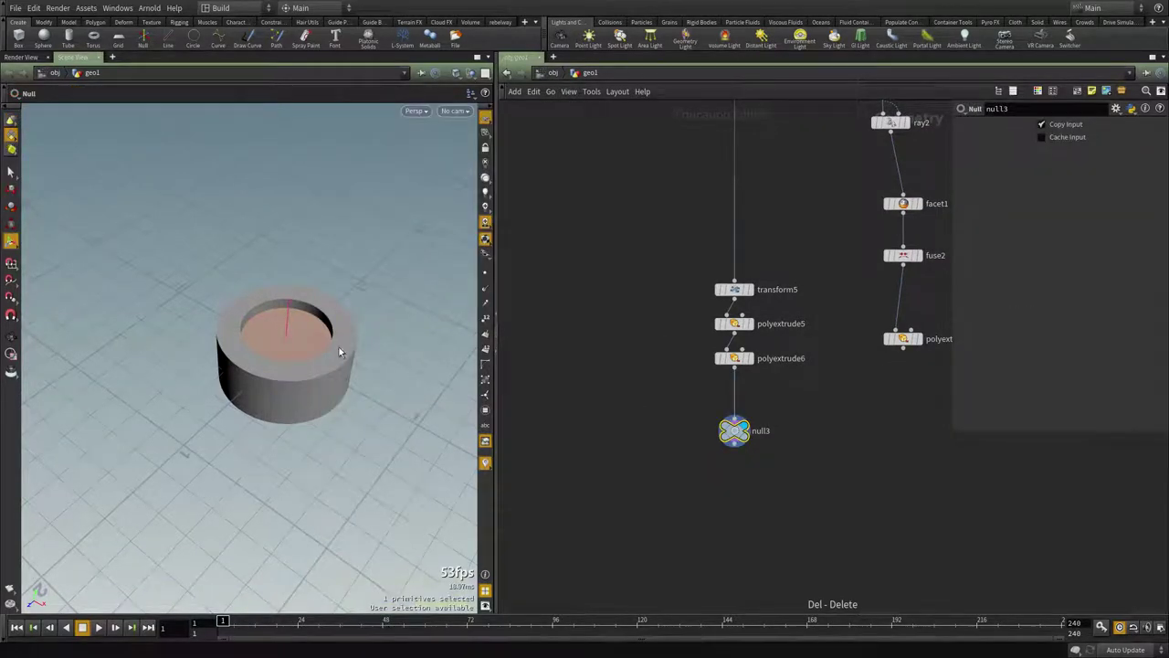
Step: Display polyextrude6 and apply a further PolyExtrude to the recessed face with an inset of 0.06
click(734, 358)
scroll(233, 331, up, 3)
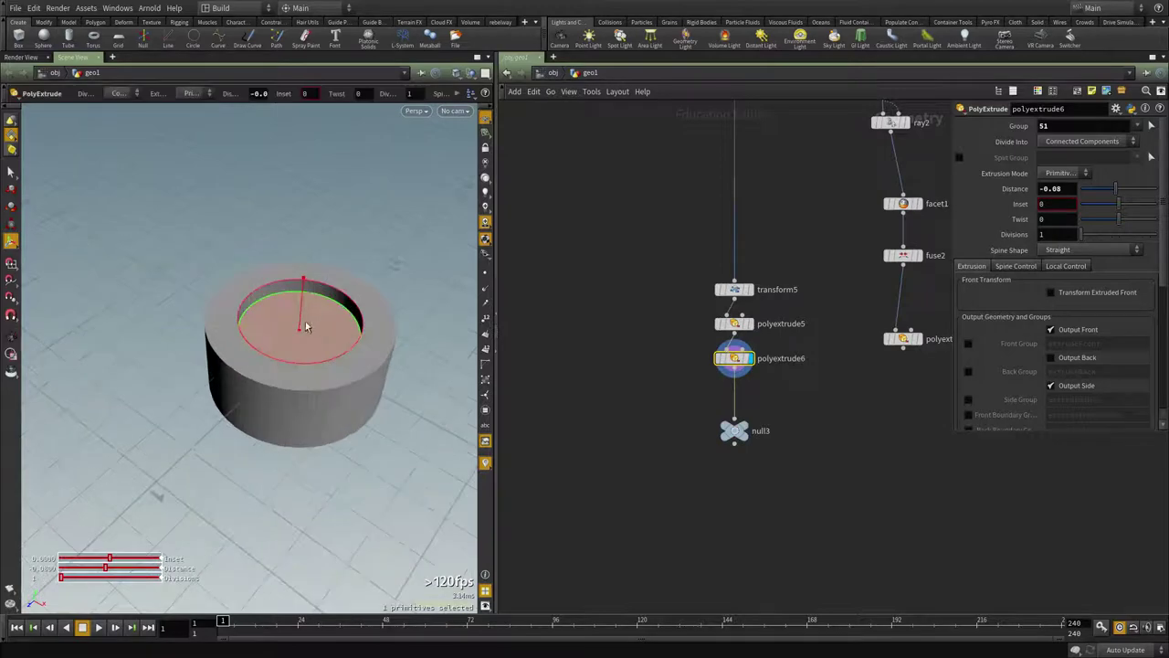
key(Tab)
text(extr)
click(408, 152)
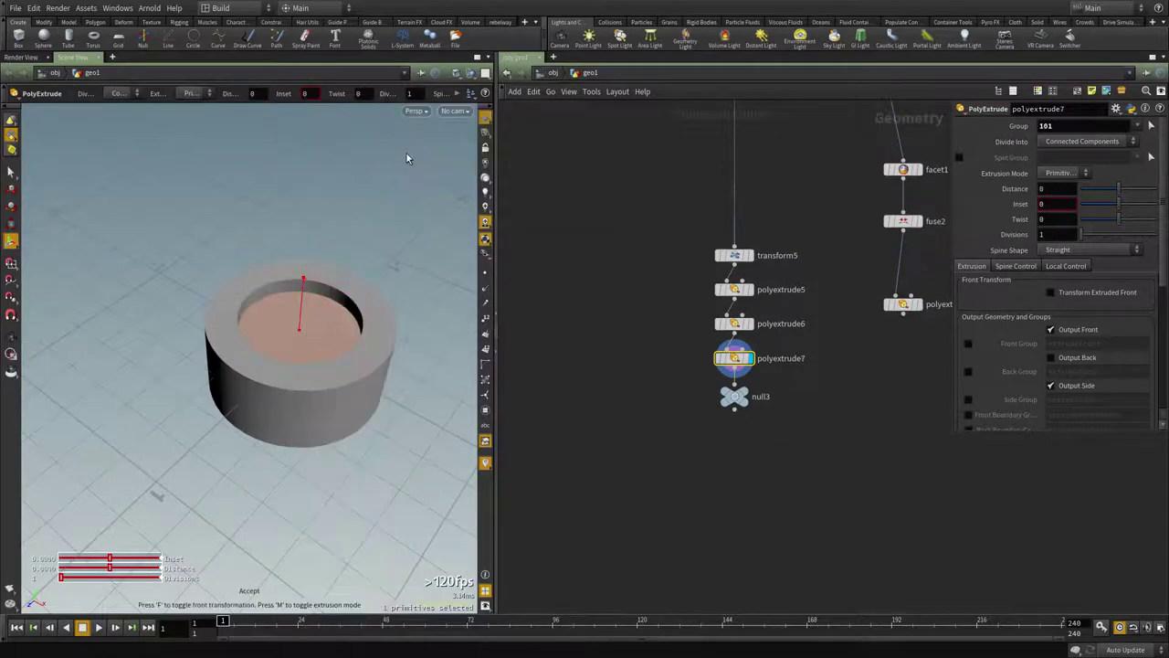
scroll(726, 381, up, 1)
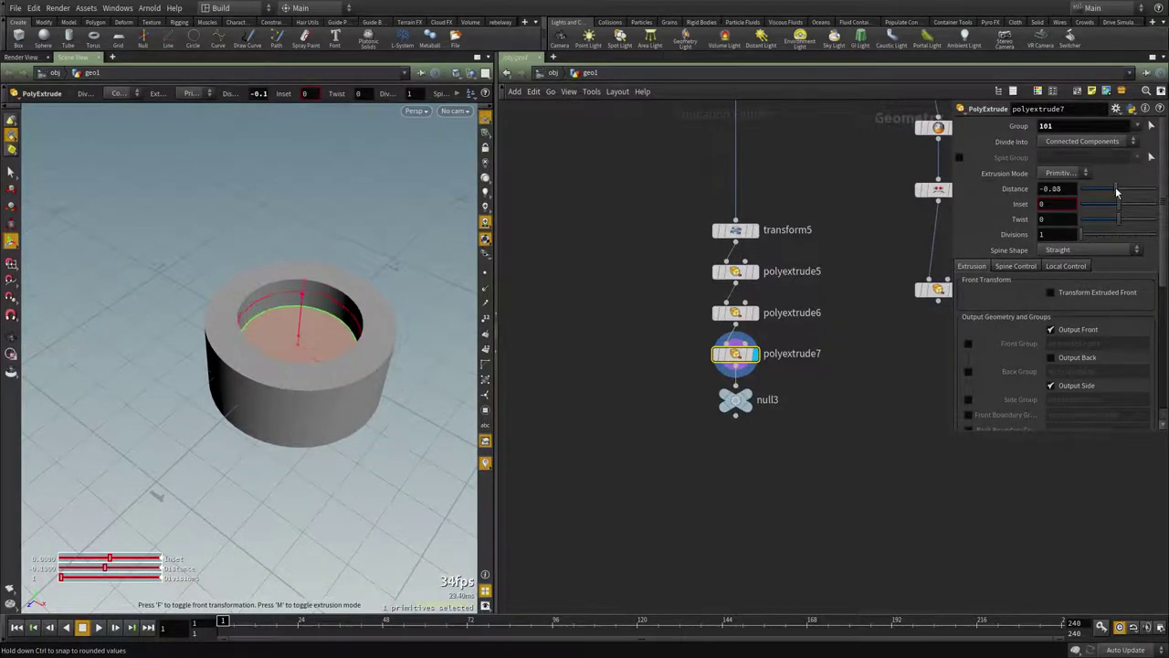
key(ctrl+z)
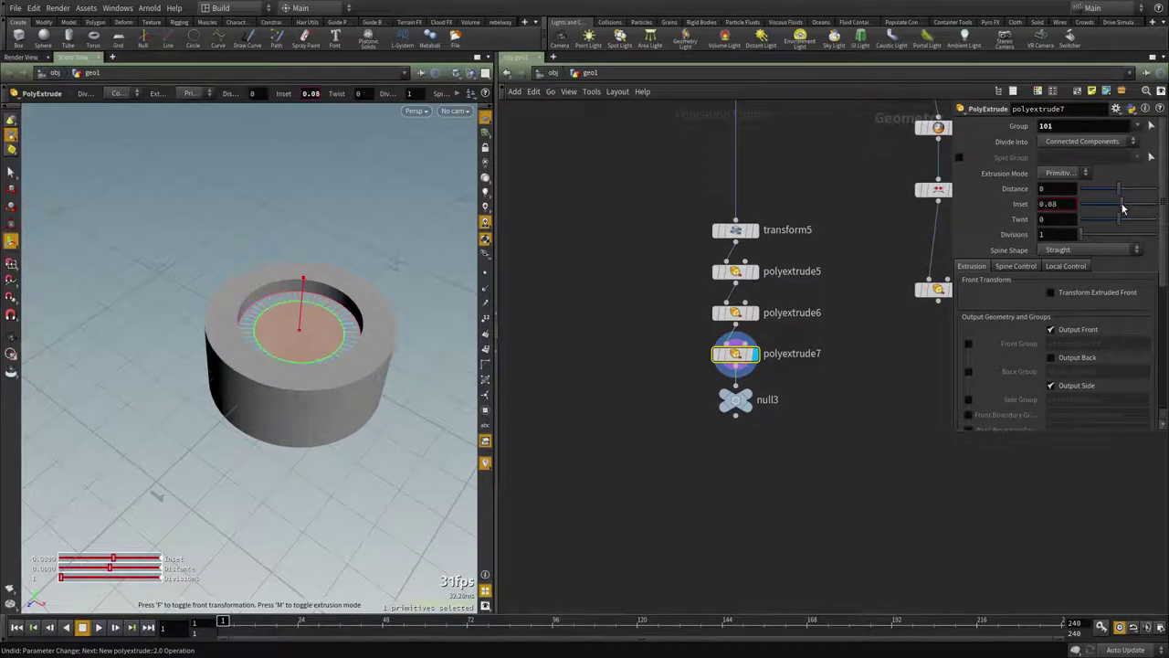
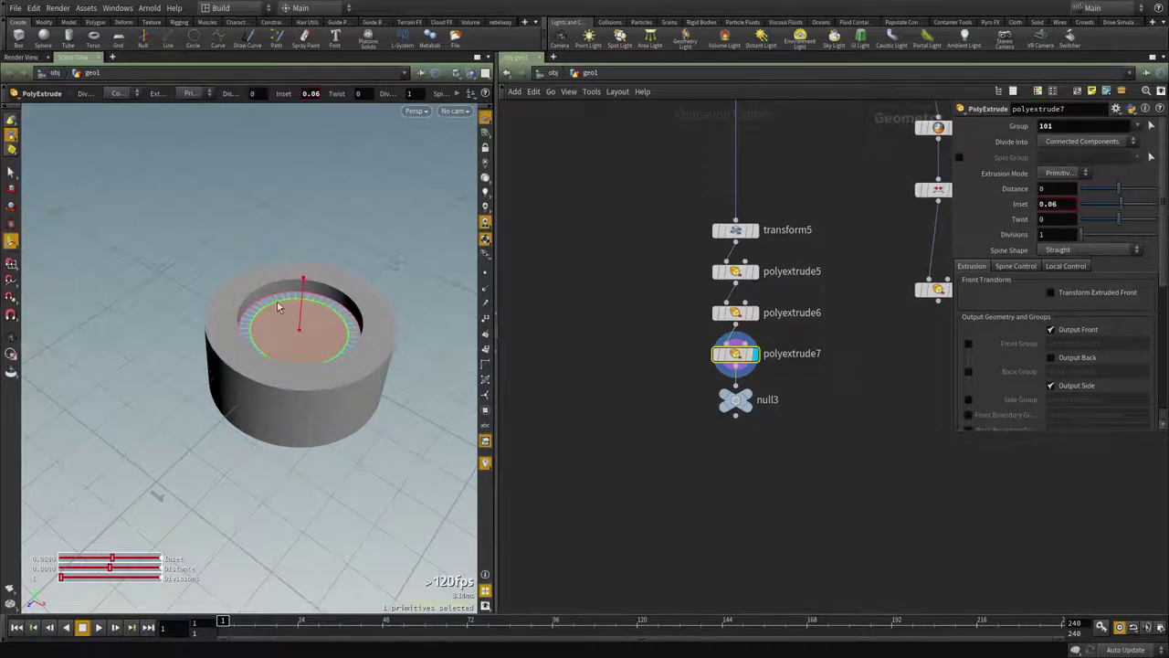
Step: Raise the innermost face of the recess by about 0.058 along Y to form a slight dome
key(t)
drag(304, 282, 304, 274)
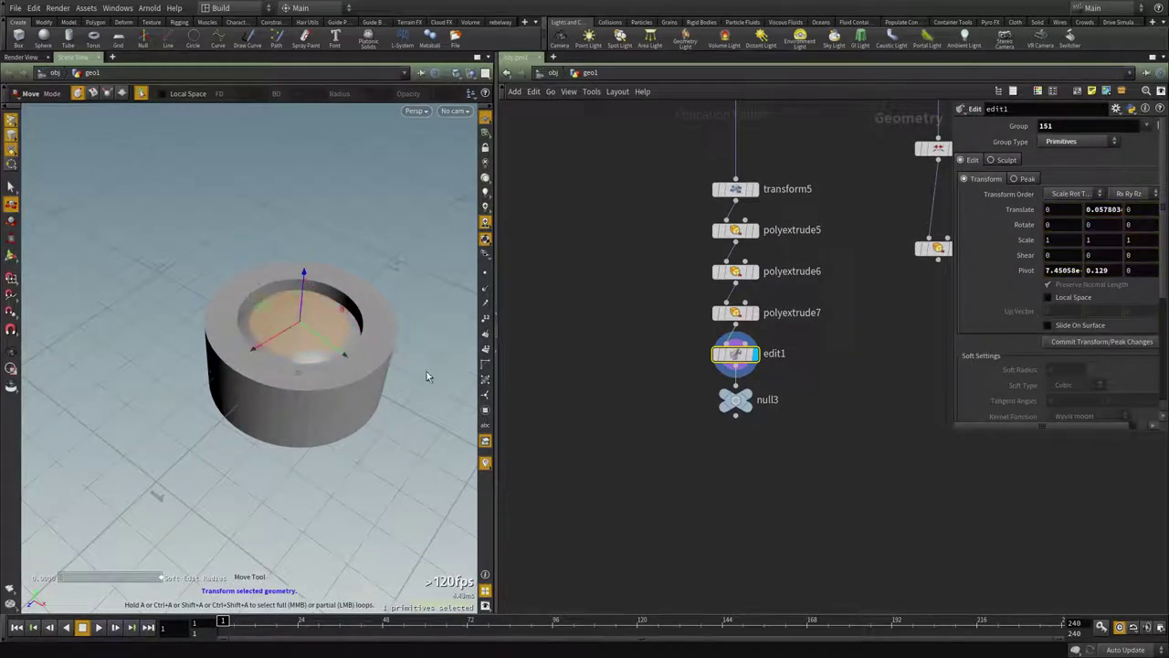
scroll(760, 489, up, 2)
Step: Select the edge loops of the outer rim, recess rim and recess floor, and apply a PolyBevel to them
double_click(254, 291)
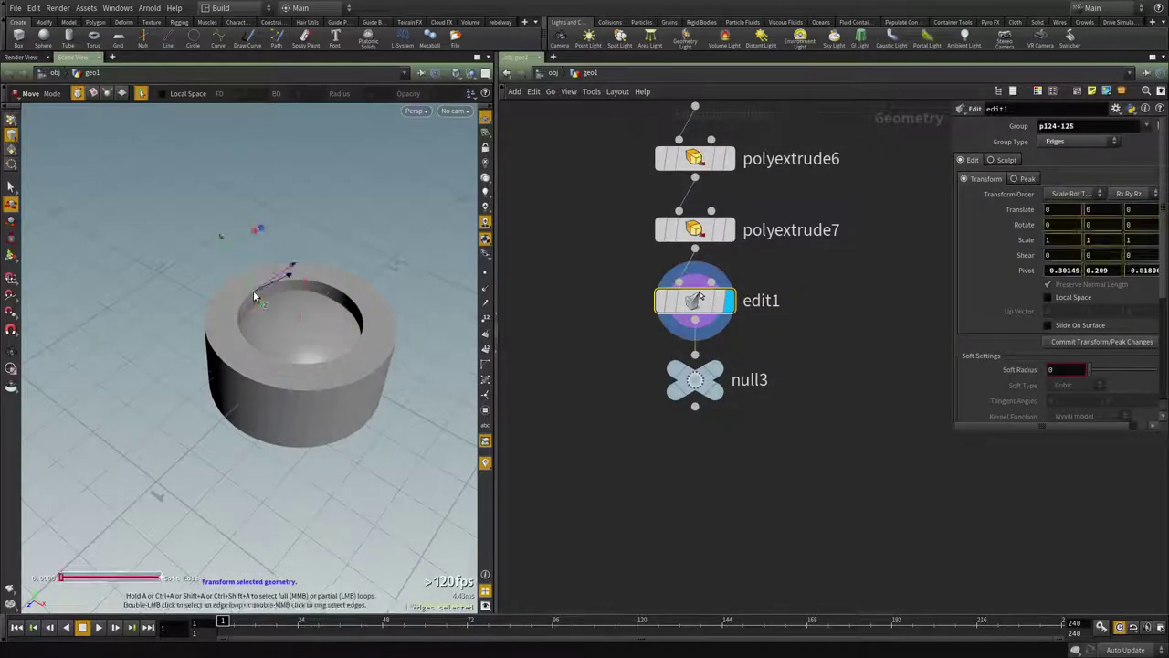
alt+right_drag(255, 291, 416, 287)
alt+drag(416, 287, 274, 333)
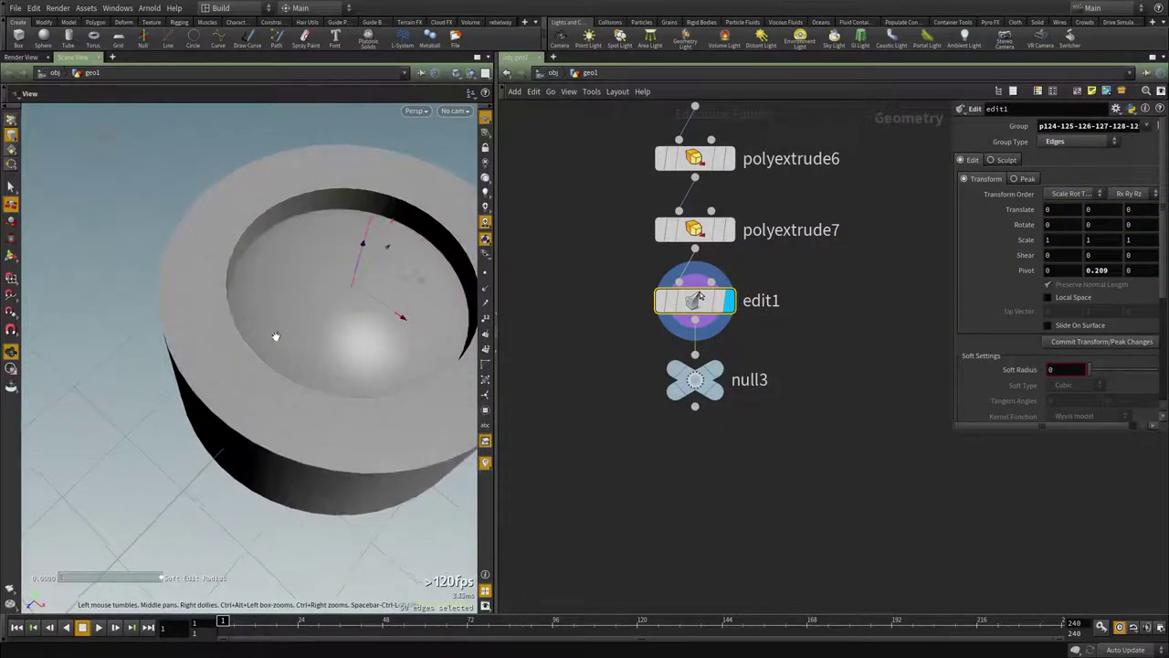
shift+double_click(238, 289)
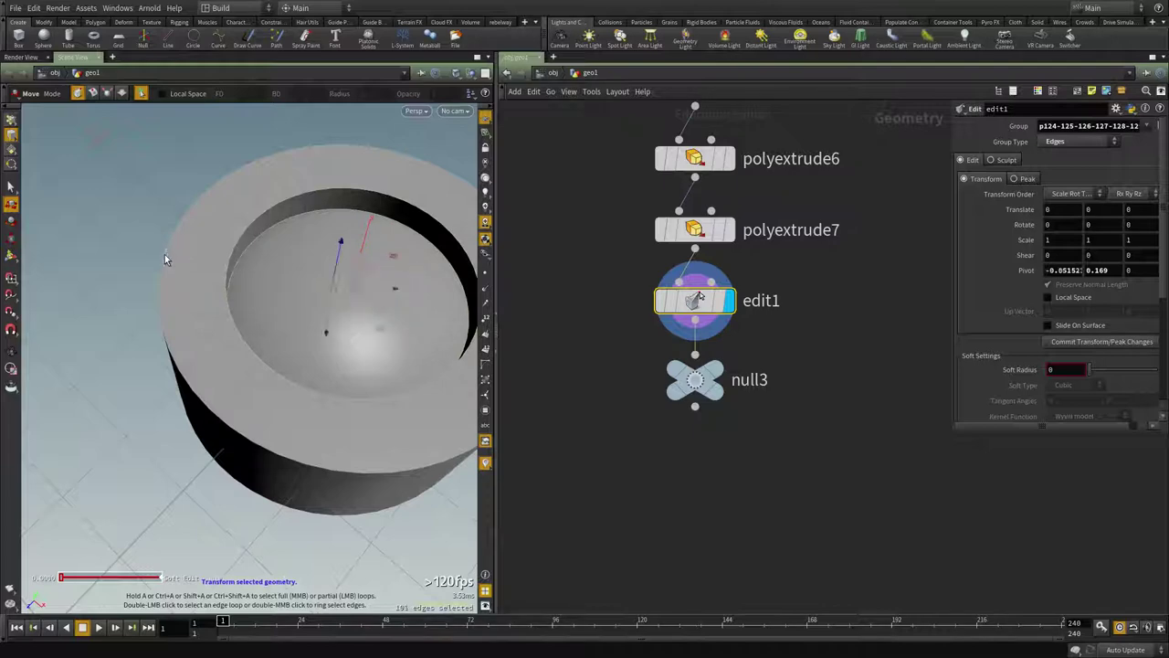
key(Tab)
text(beve)
click(267, 117)
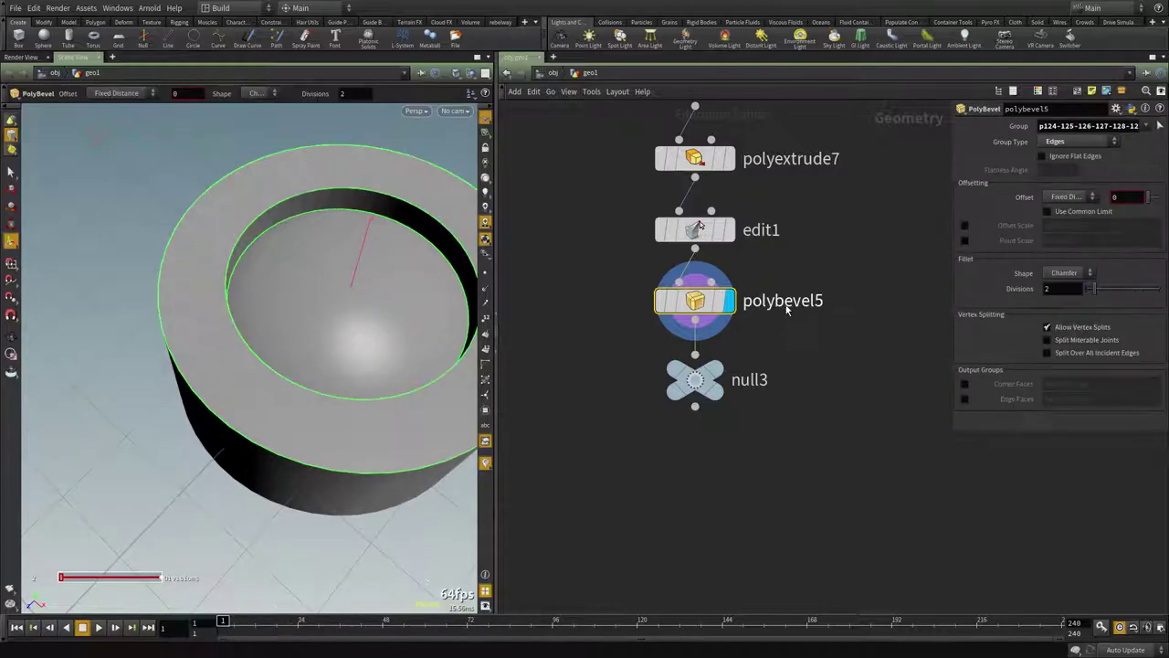
Step: Set the rim bevel's offset to 0.015, its fillet shape to Round and its divisions to 4
middle_drag(1129, 194, 1124, 195)
middle_drag(1124, 234, 1149, 235)
click(1076, 272)
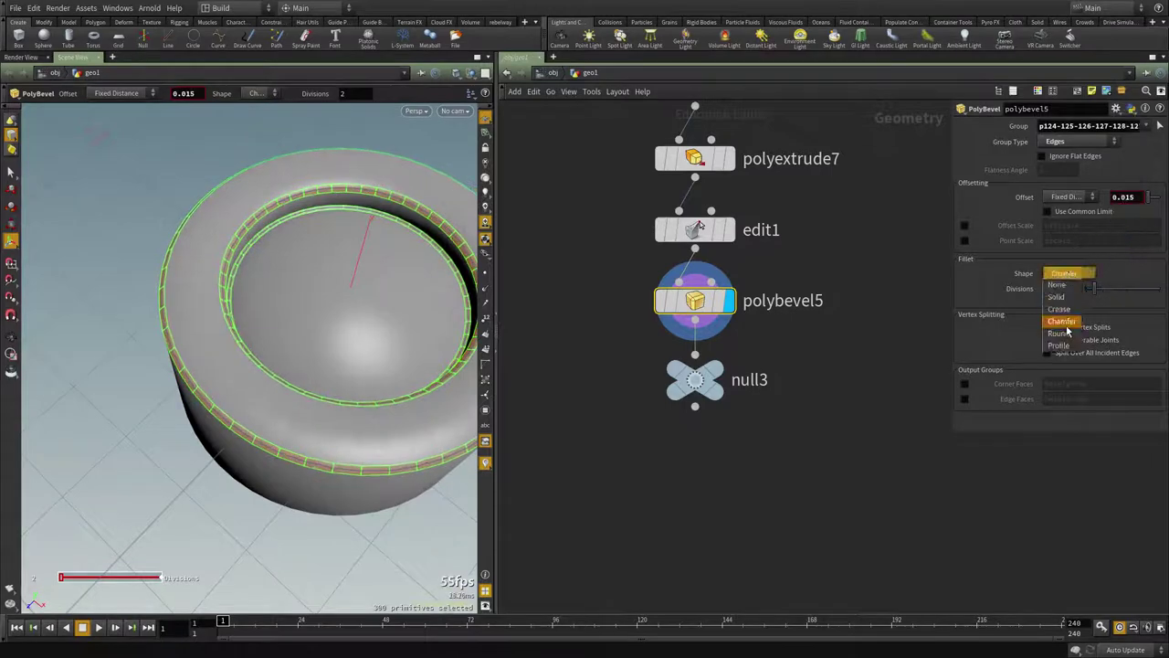
click(1069, 311)
drag(1096, 293, 1114, 291)
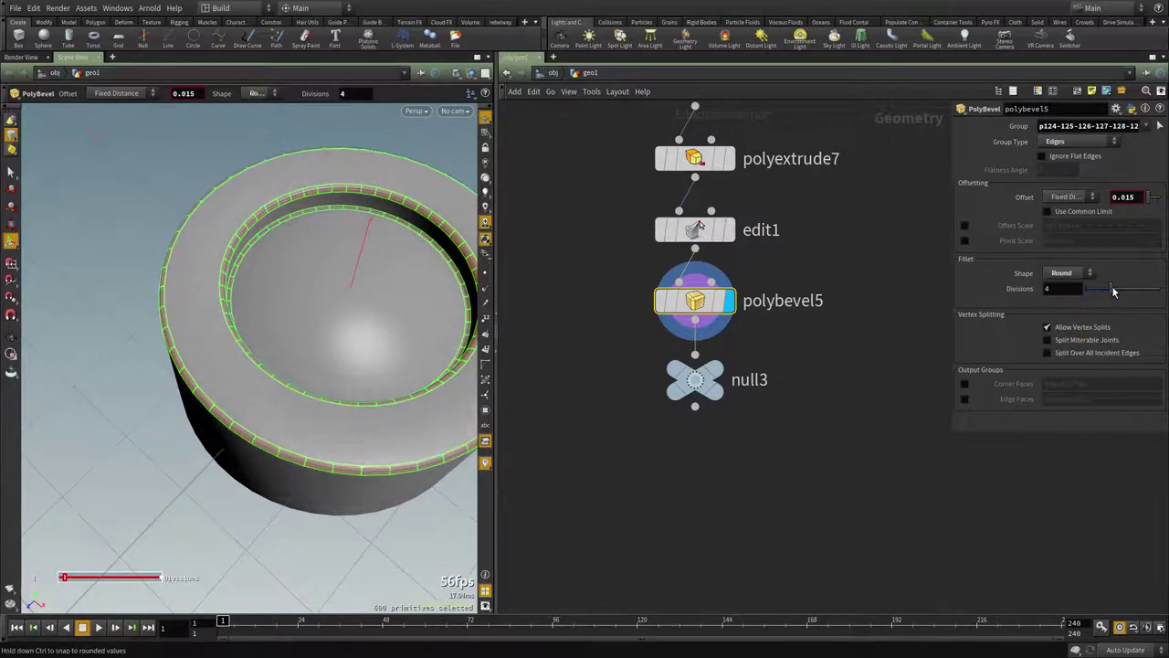
click(764, 483)
Step: Apply a PolyBevel to the central raised face with an offset of 0.02 and a Round fillet shape
scroll(586, 430, down, 3)
alt+drag(298, 371, 337, 311)
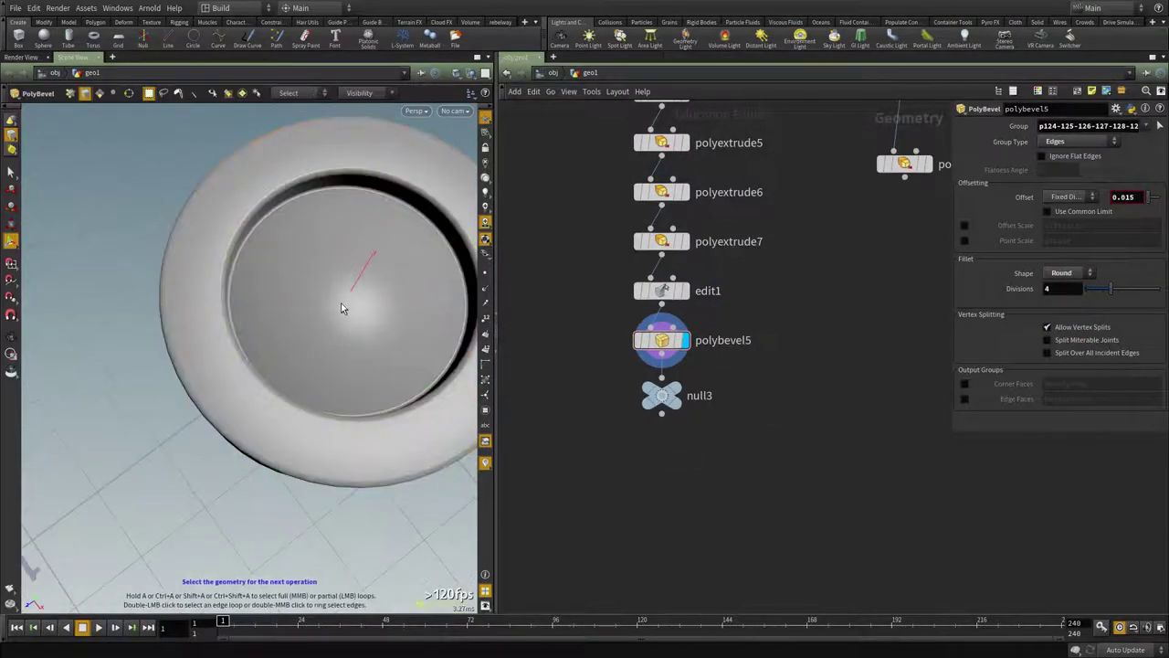
click(340, 292)
key(Tab)
text(beve)
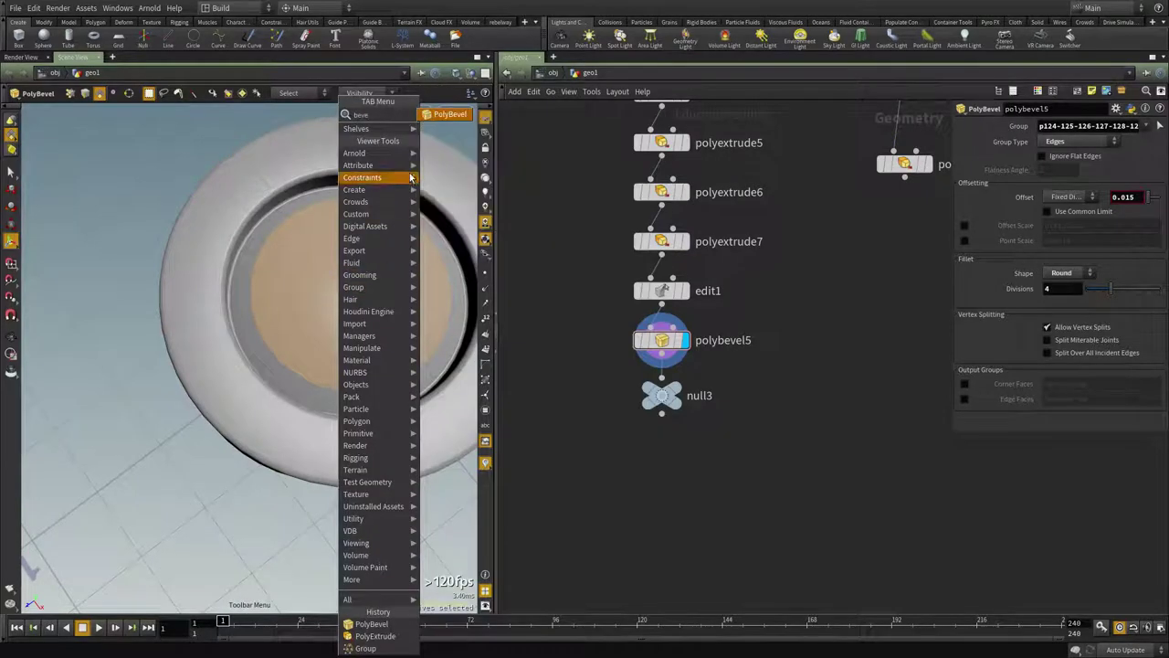
click(448, 116)
middle_drag(1147, 217, 1150, 232)
click(1064, 286)
click(1076, 339)
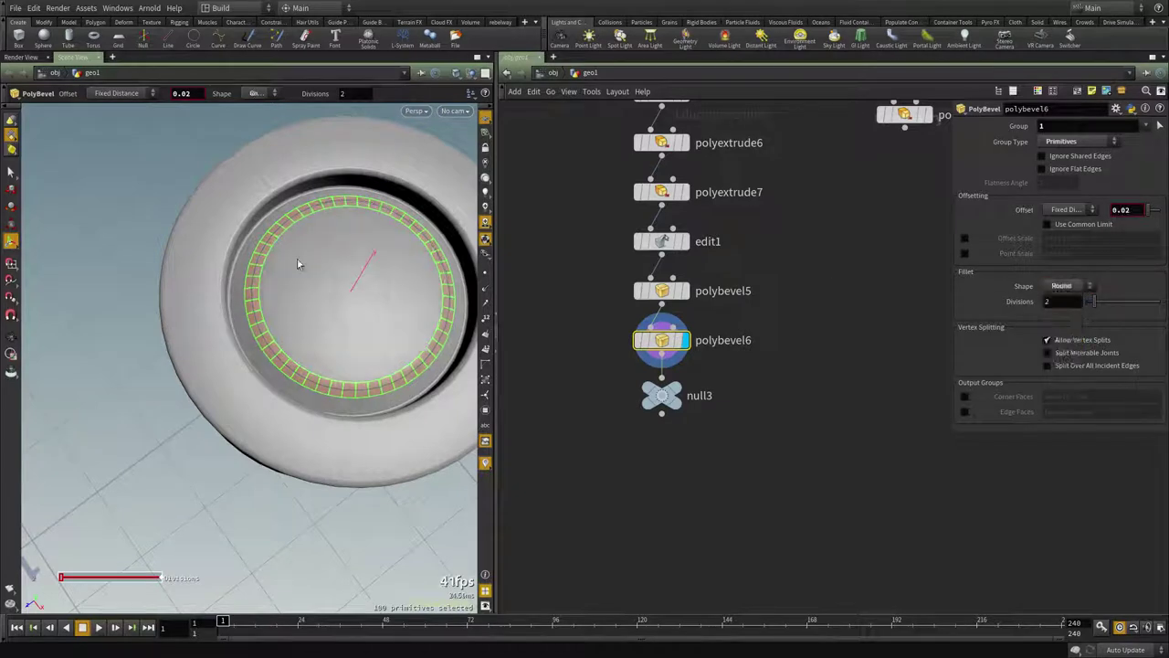
Step: Select the hub's central face and move it down by about 0.007 along Y
key(s)
click(336, 293)
key(t)
alt+drag(336, 293, 361, 257)
click(622, 333)
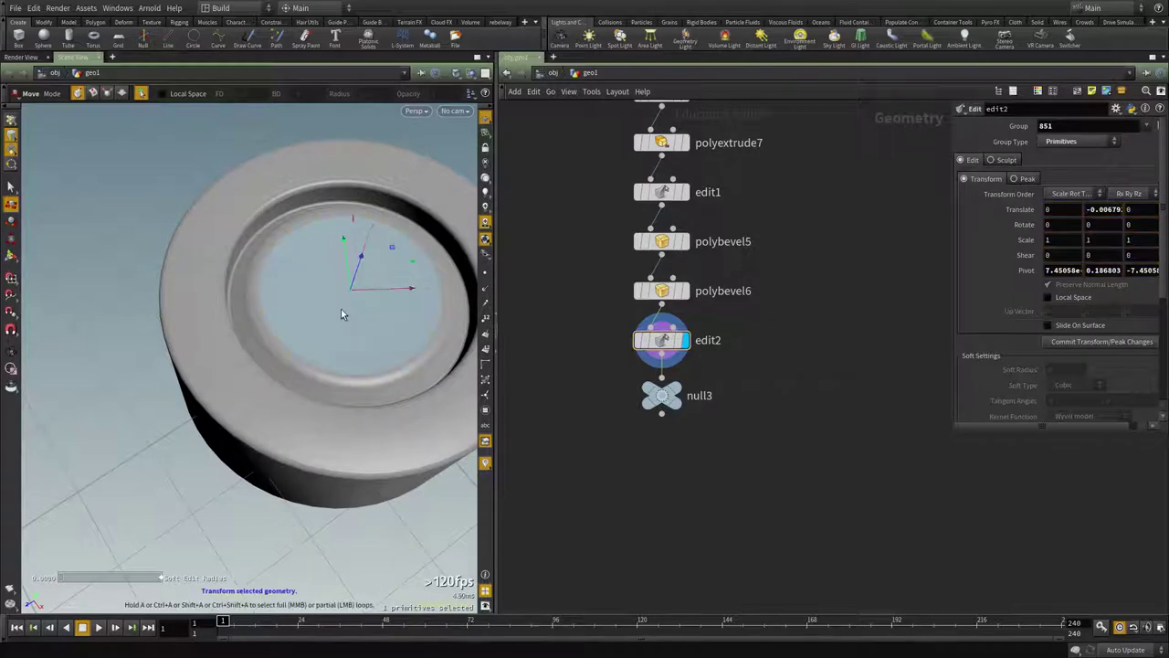
mouse_move(341, 308)
alt+mouse_down()
mouse_move(341, 204)
mouse_move(284, 276)
mouse_move(319, 303)
alt+mouse_up()
Step: Add a Merge node to the network below null3 and polyextrude4
middle_drag(850, 363, 825, 408)
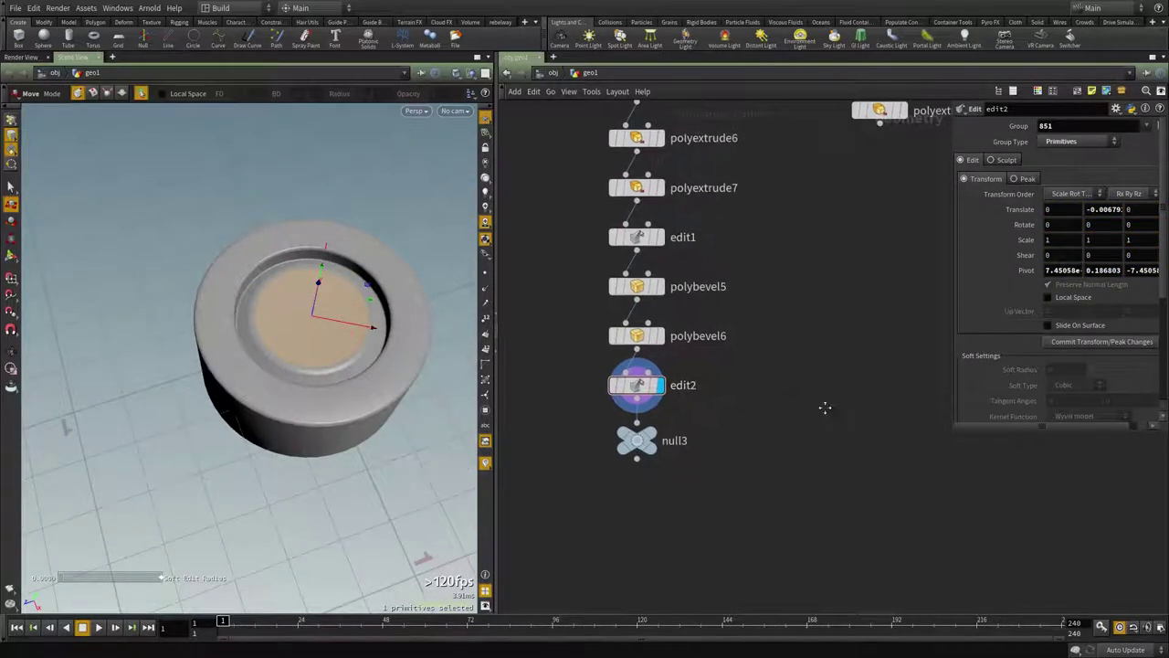
alt+drag(269, 254, 294, 238)
middle_drag(852, 412, 775, 457)
scroll(840, 354, down, 3)
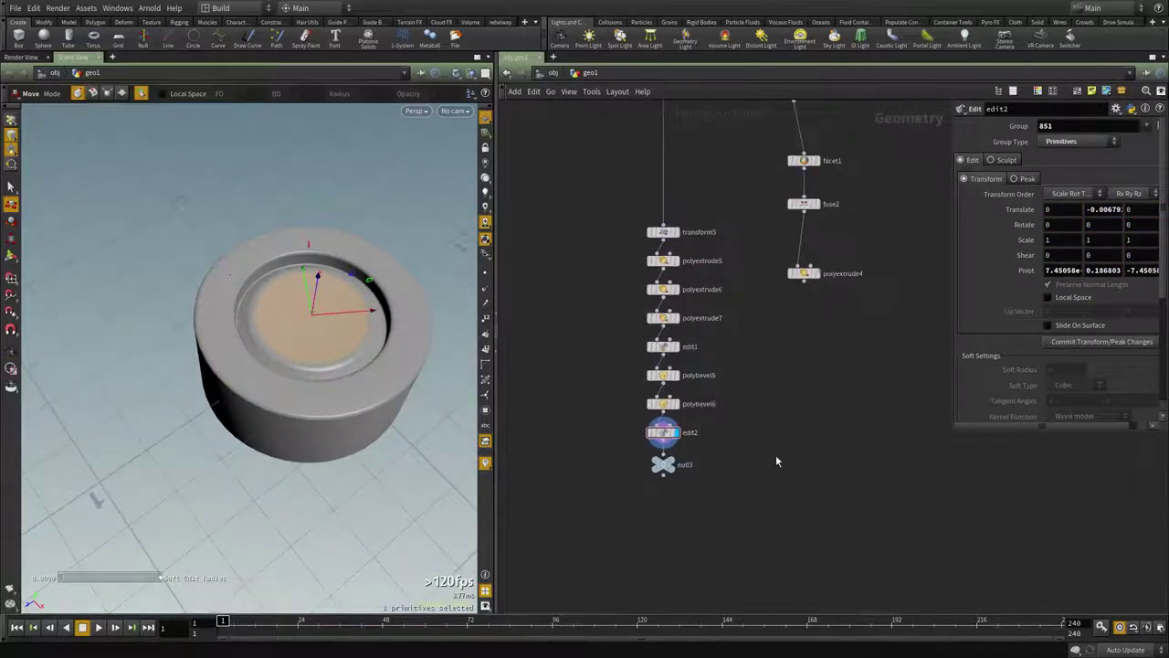
middle_drag(801, 366, 783, 352)
key(Tab)
text(merge)
key(Return)
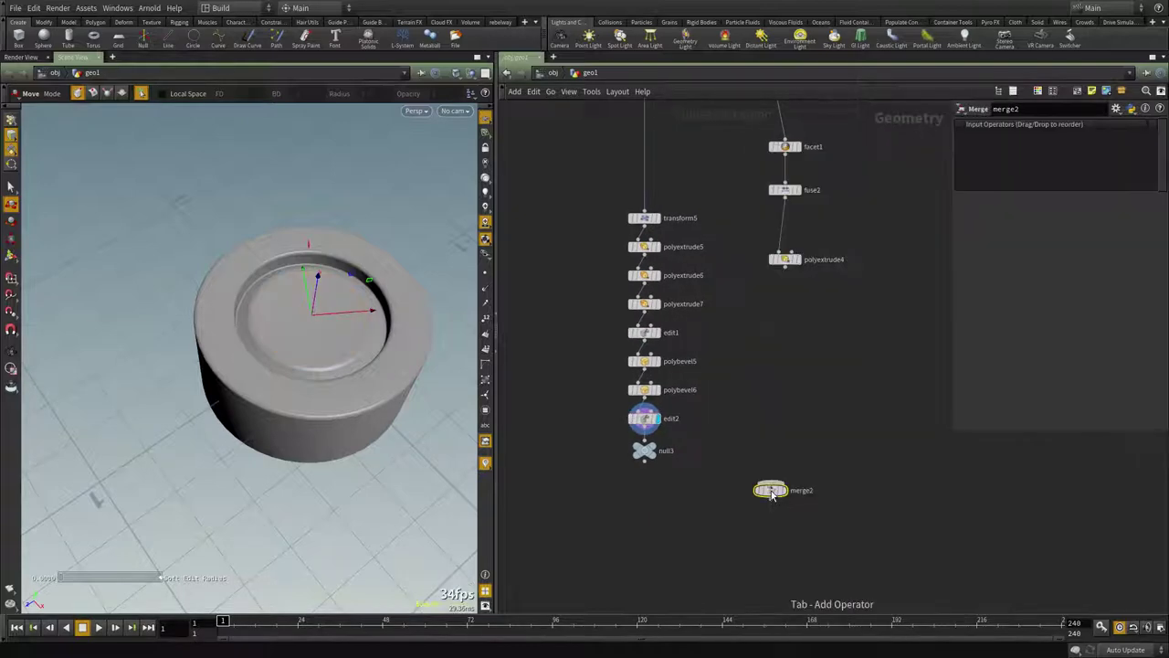
Step: Wire polyextrude4 and null3 into the new Merge node and display the combined blades and hub
click(785, 268)
click(771, 483)
click(646, 462)
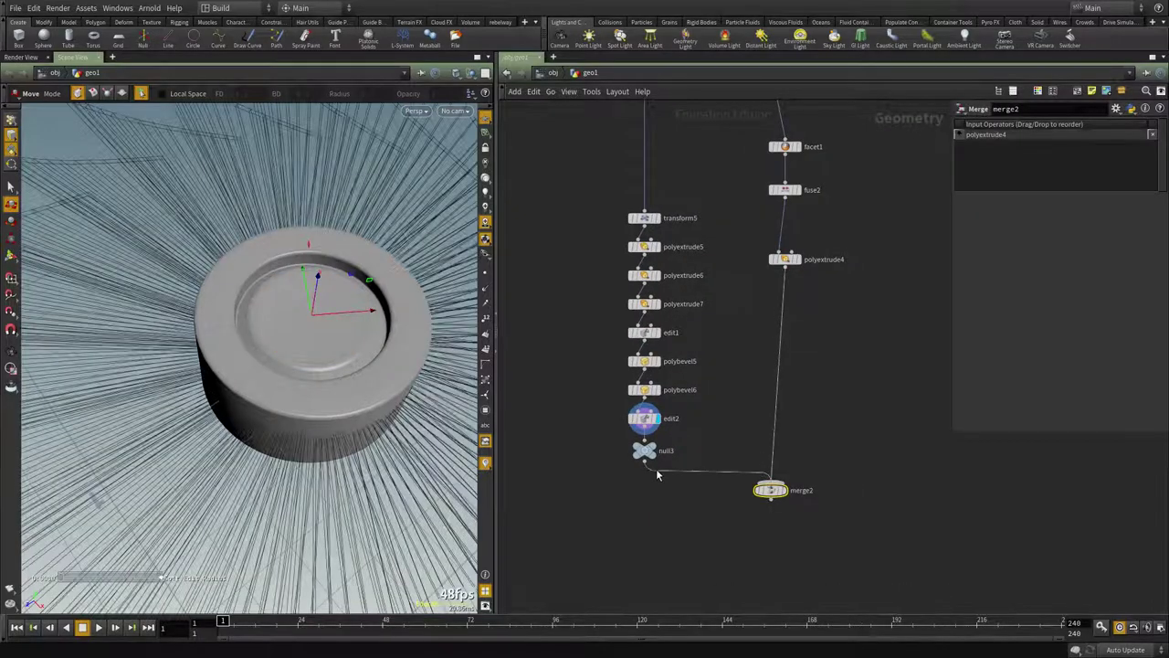
click(773, 483)
click(787, 493)
alt+drag(333, 331, 378, 330)
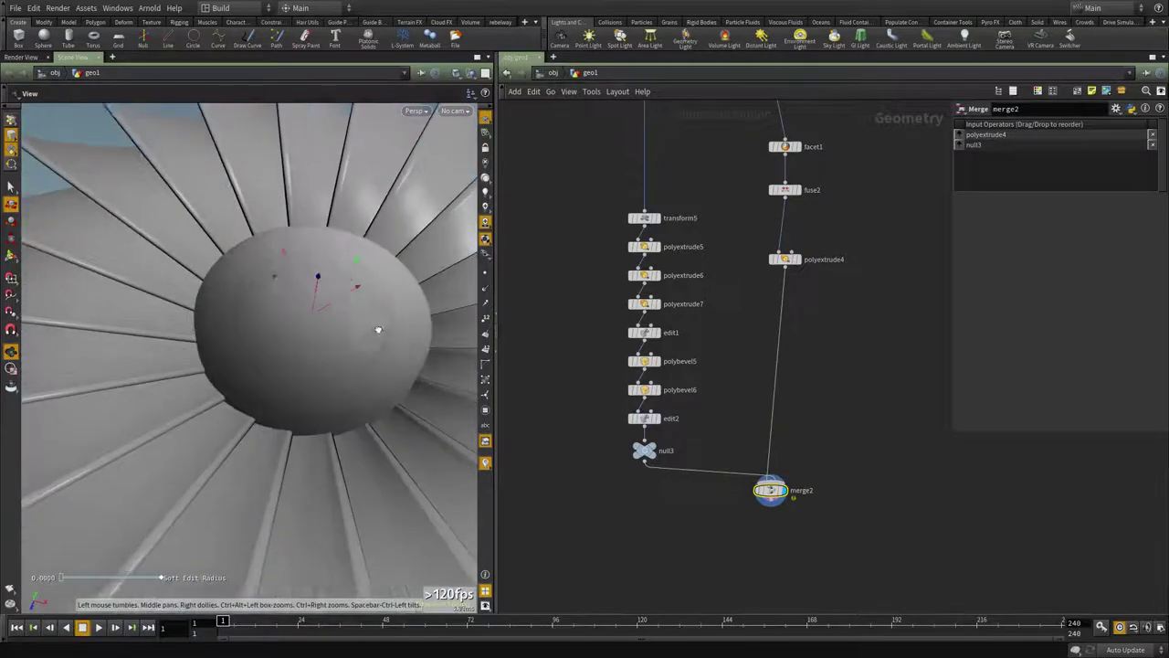
Step: Add a Facet node after merge2, display it, and enable Post-Compute Normals
middle_drag(770, 567, 746, 430)
key(Tab)
text(fa)
click(864, 164)
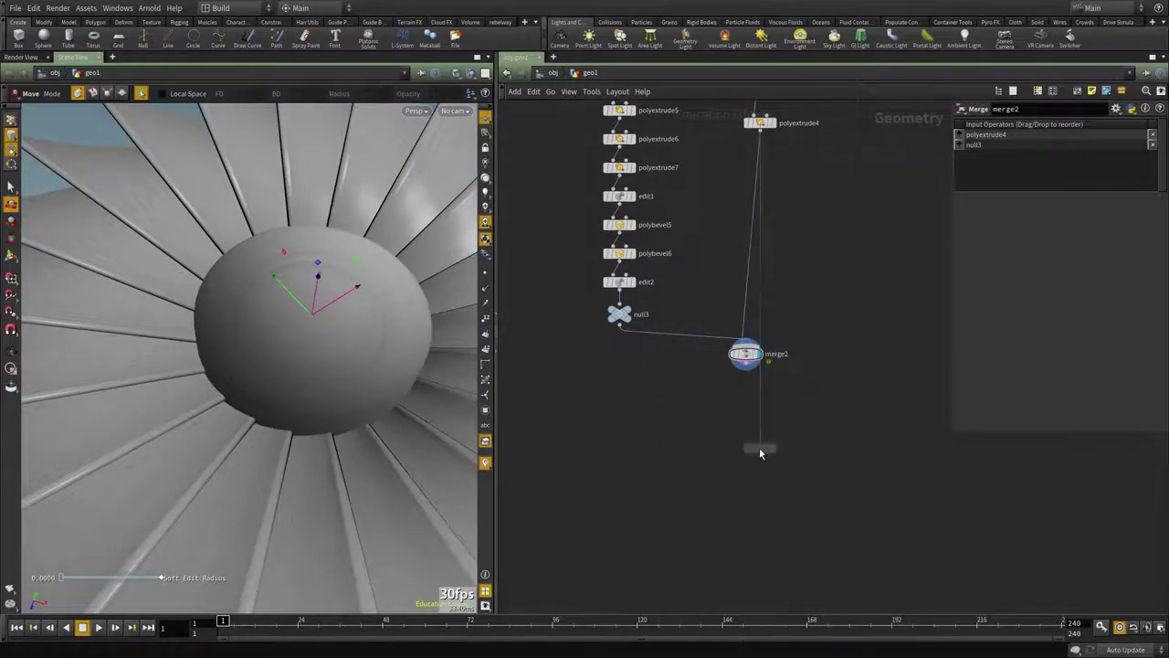
click(760, 442)
click(747, 364)
drag(768, 443, 751, 436)
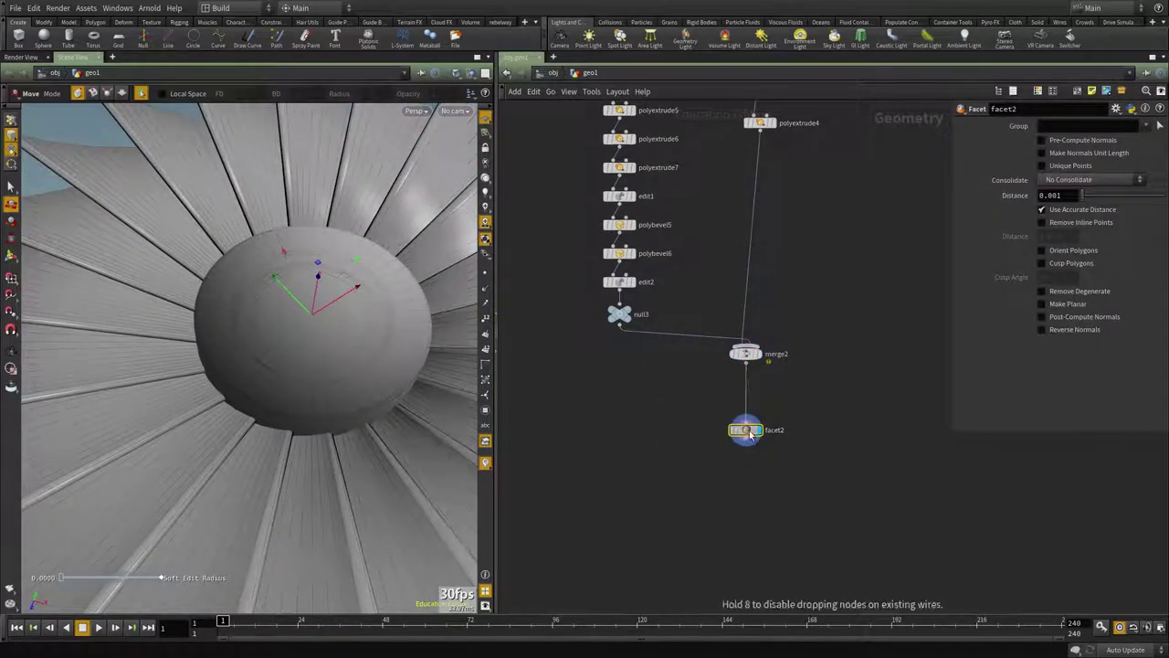
click(856, 391)
alt+drag(375, 416, 333, 406)
scroll(387, 313, down, 5)
Step: Add a Transform node below facet2, wire facet2 into it, and display its result
middle_drag(833, 516, 788, 405)
scroll(788, 404, up, 1)
key(Tab)
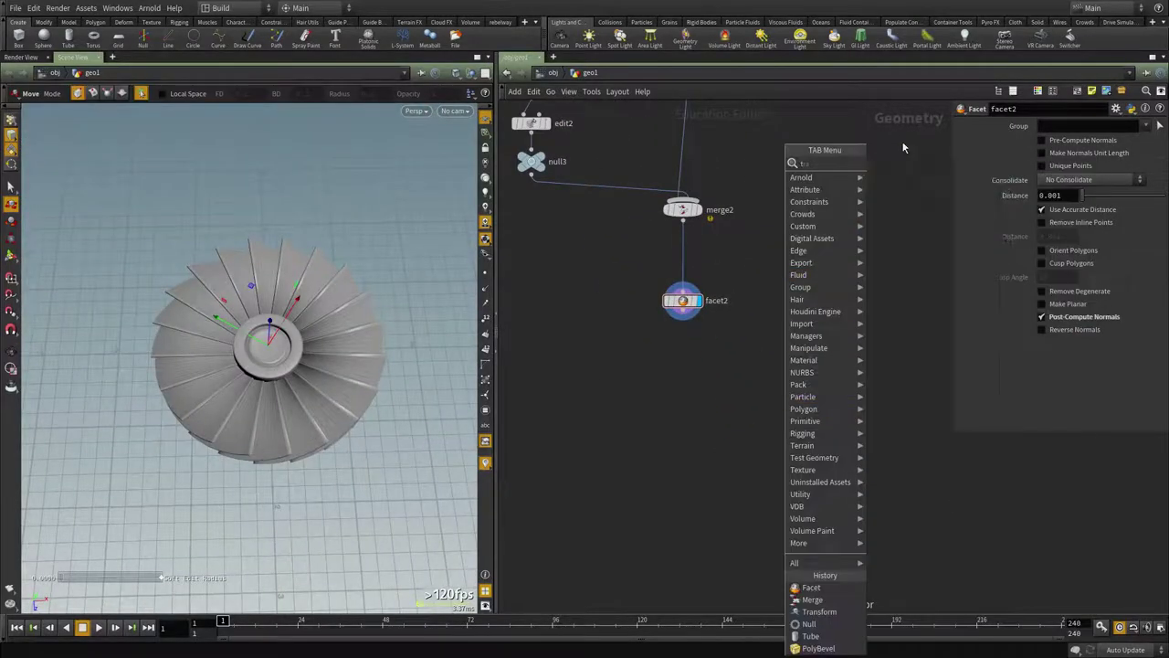
text(tra)
click(900, 188)
click(712, 380)
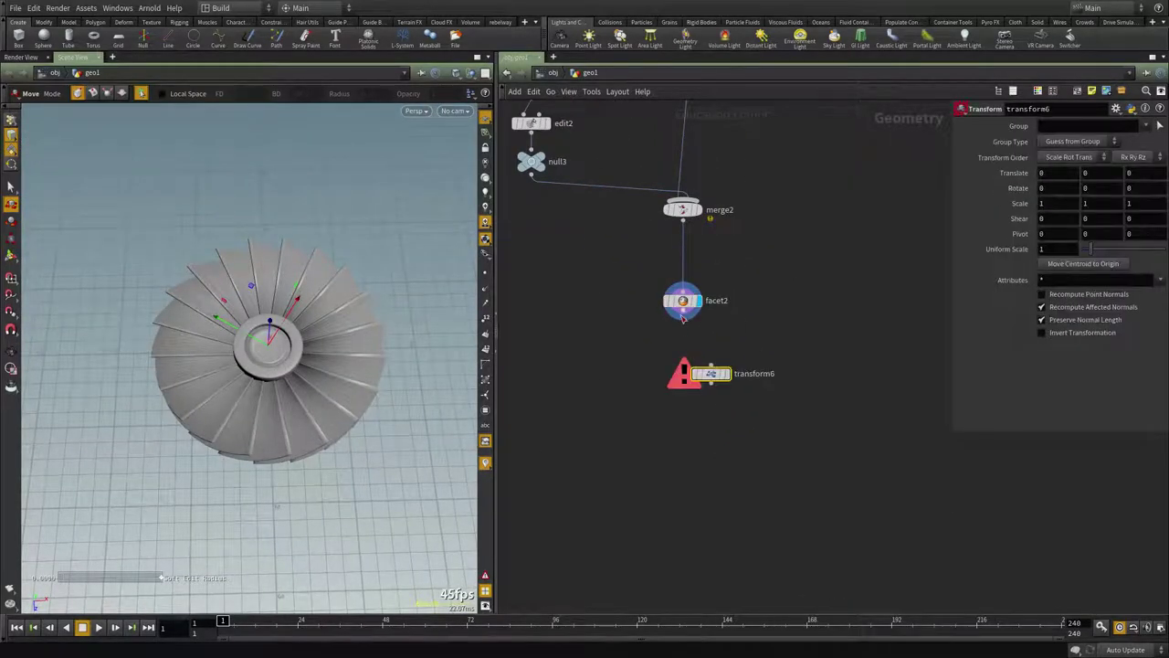
click(725, 373)
Step: Show the fan housing from polybevel4 as a template wireframe around the displayed fan
scroll(791, 337, down, 8)
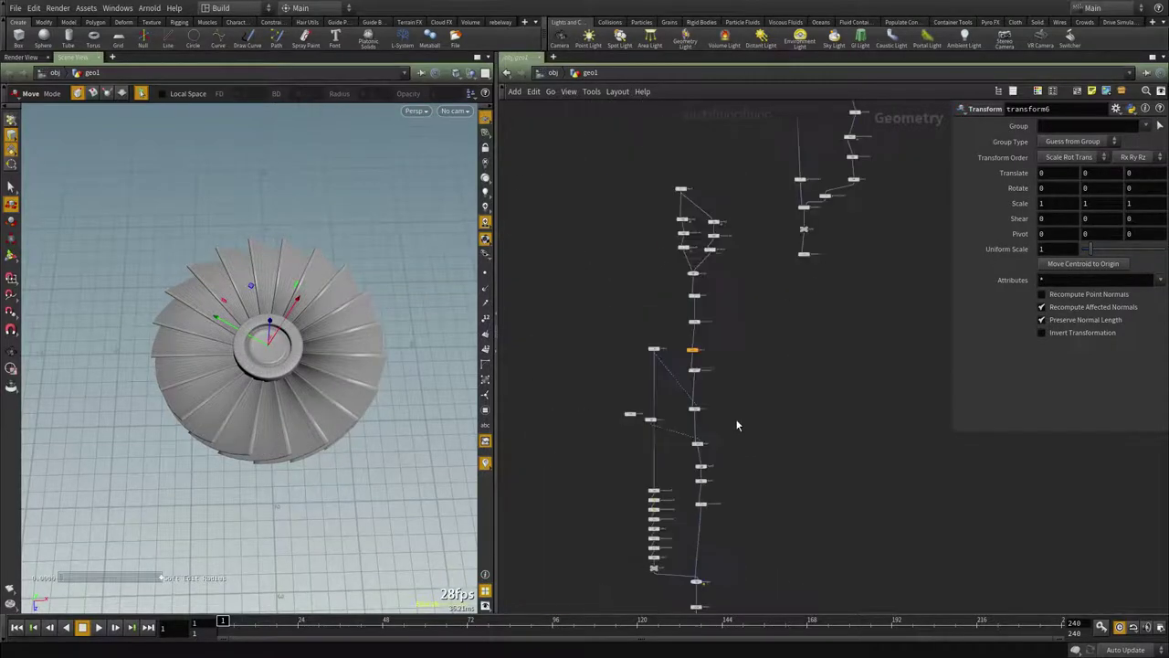
middle_drag(797, 273, 766, 336)
scroll(766, 337, up, 3)
scroll(779, 322, up, 3)
click(777, 309)
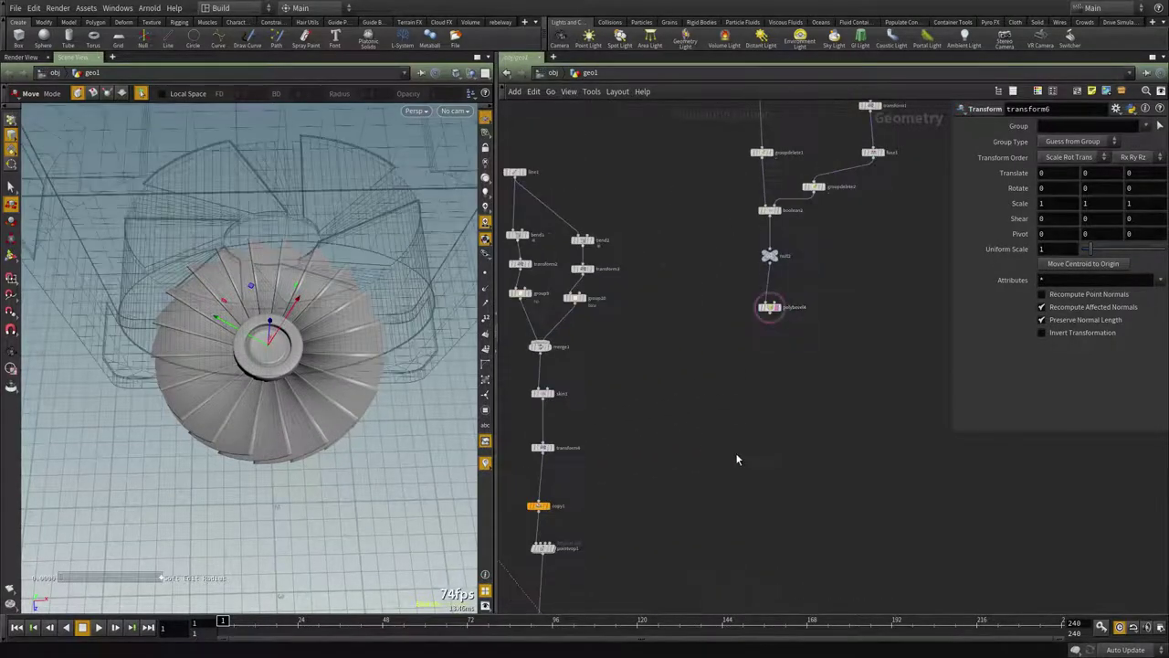
scroll(737, 458, down, 3)
middle_drag(722, 492, 738, 347)
alt+drag(209, 305, 219, 173)
scroll(721, 457, down, 3)
middle_drag(803, 567, 795, 323)
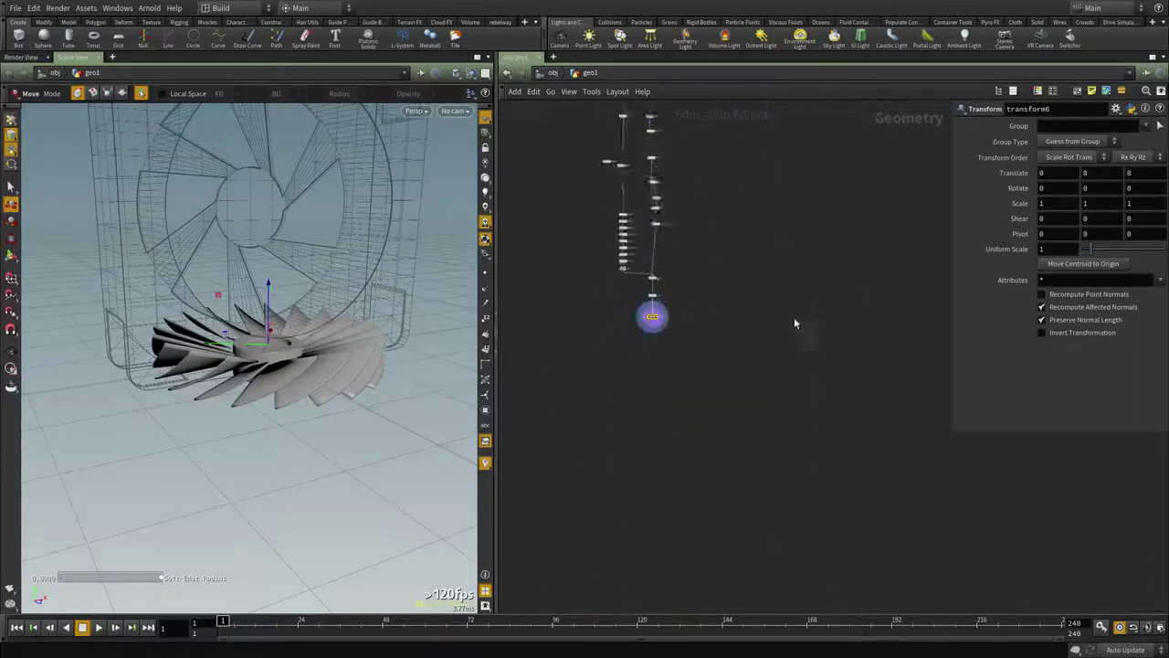
scroll(676, 329, up, 3)
key(r)
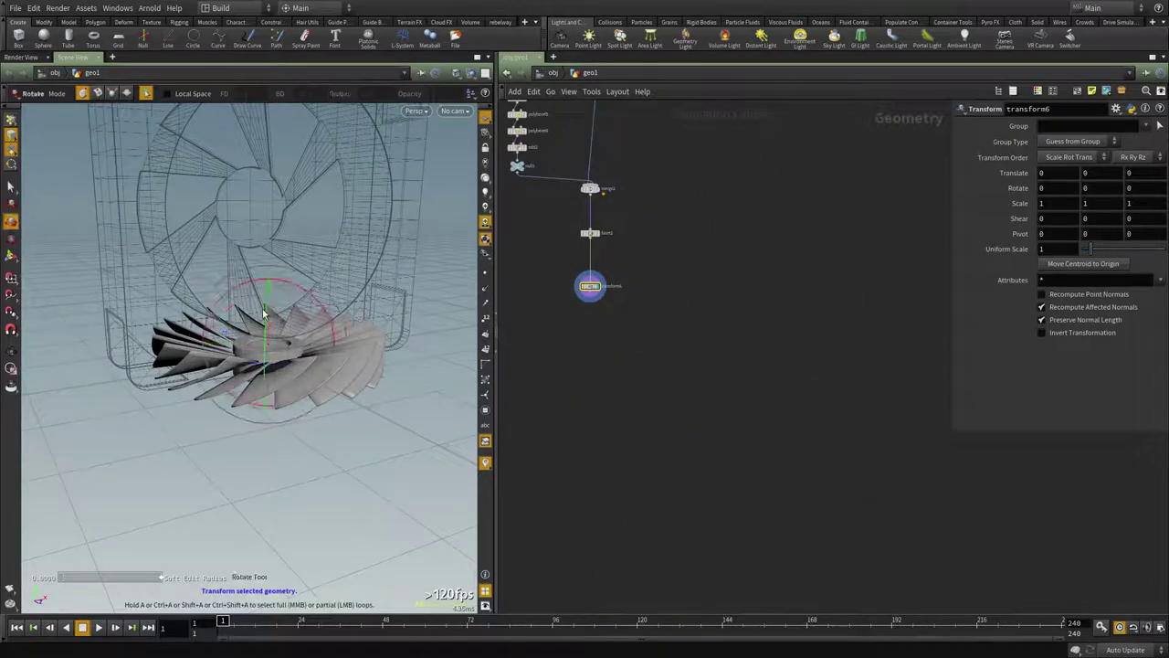
alt+drag(263, 313, 259, 339)
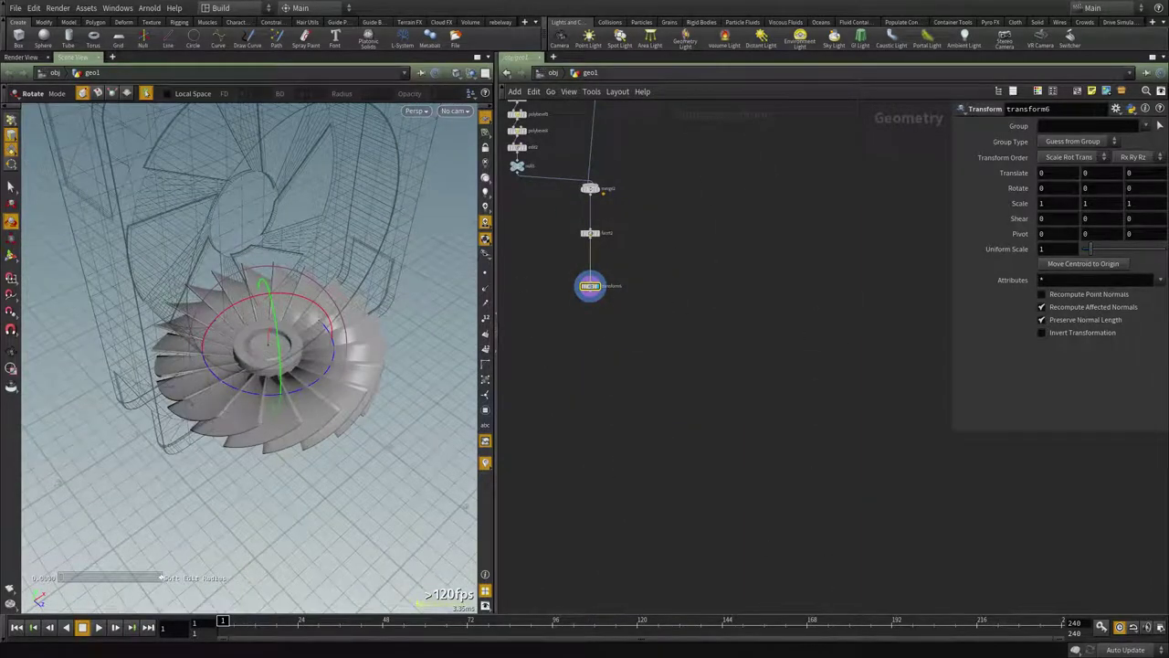
right_click(337, 294)
click(362, 321)
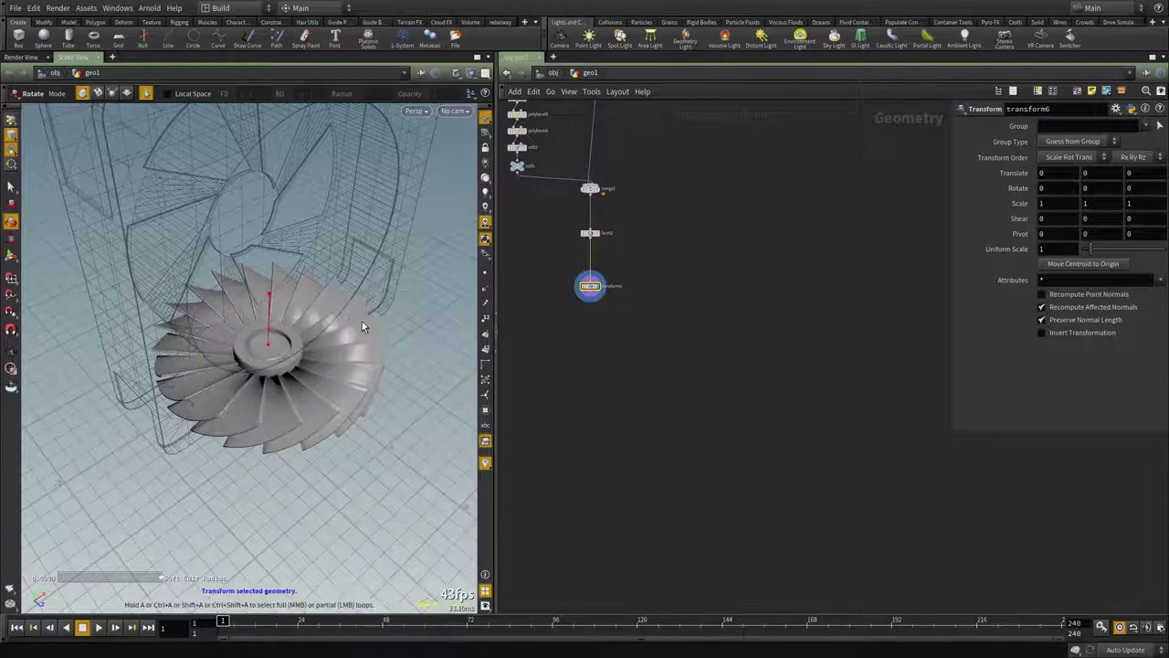
key(ctrl+z)
click(330, 297)
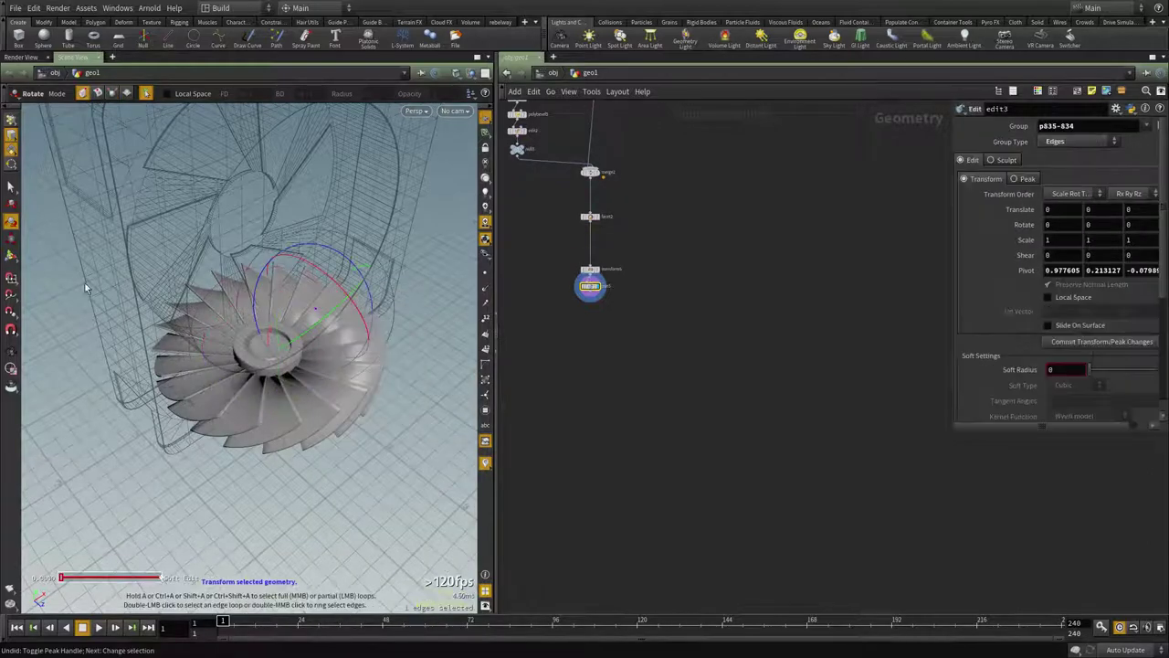
key(Escape)
right_click(275, 305)
click(259, 296)
key(shift+w)
right_click(276, 298)
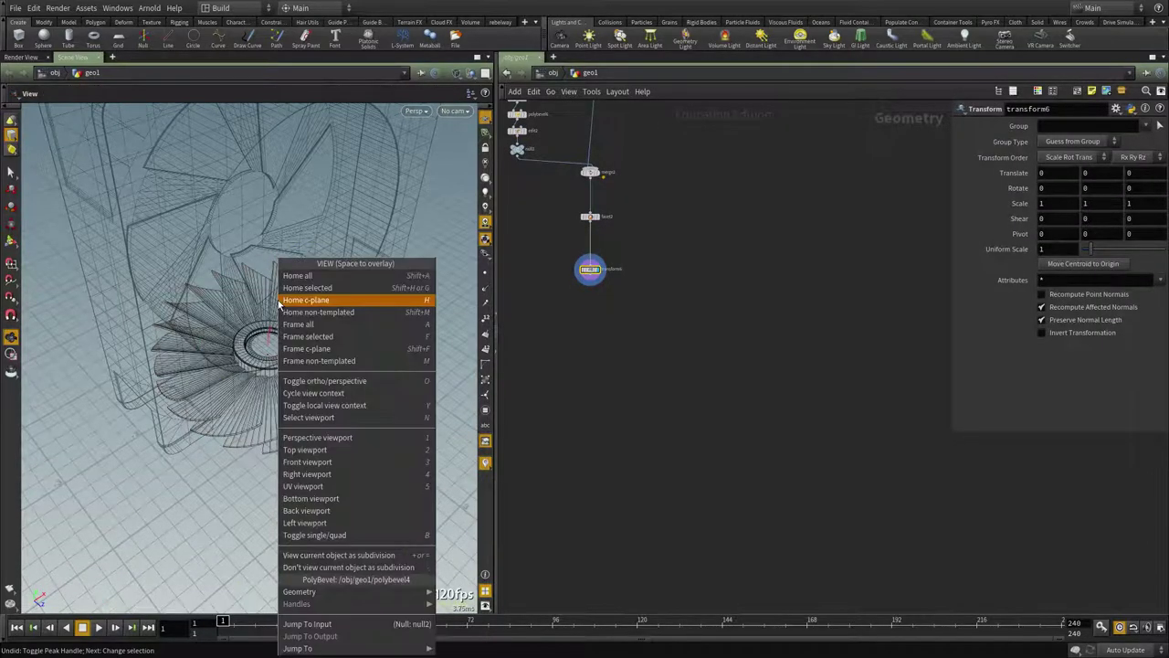
click(280, 300)
key(w)
right_click(276, 398)
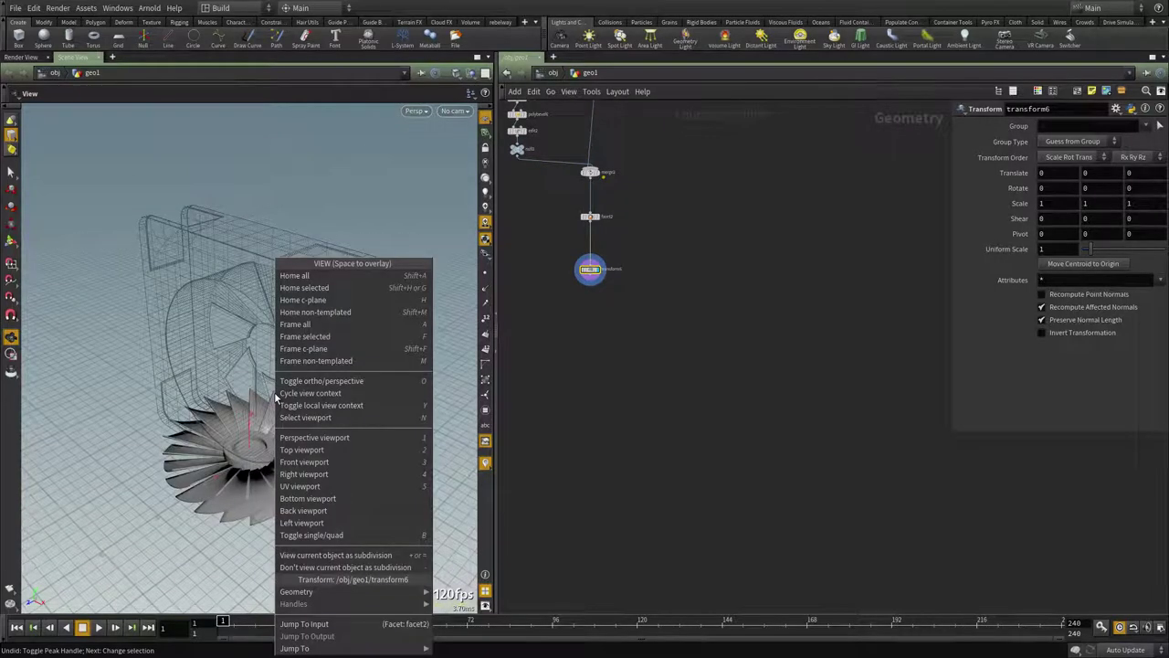
mouse_move(334, 594)
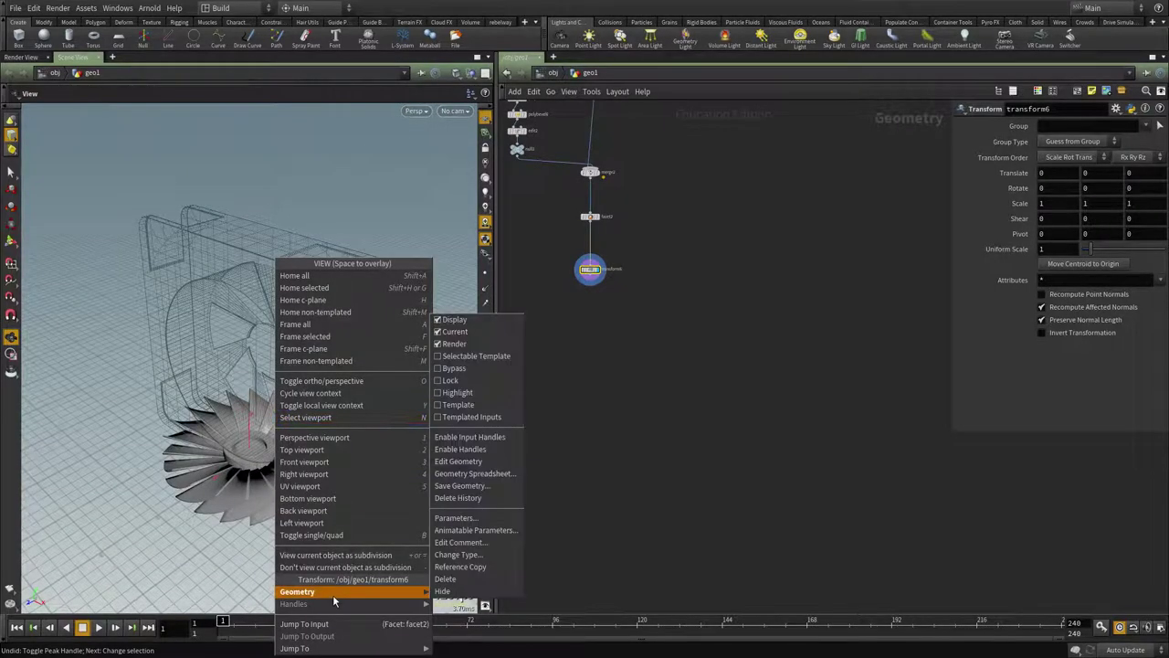
click(685, 354)
Step: Set transform6's X rotation to 90 to stand the fan upright
drag(217, 380, 317, 415)
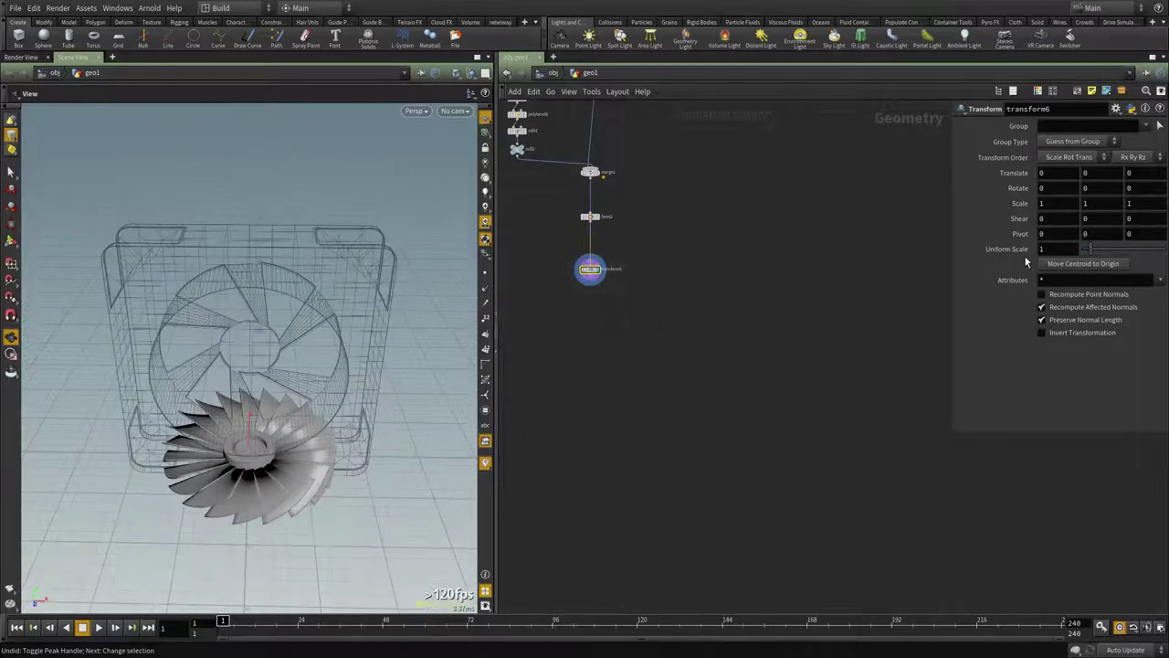
middle_drag(1048, 189, 923, 195)
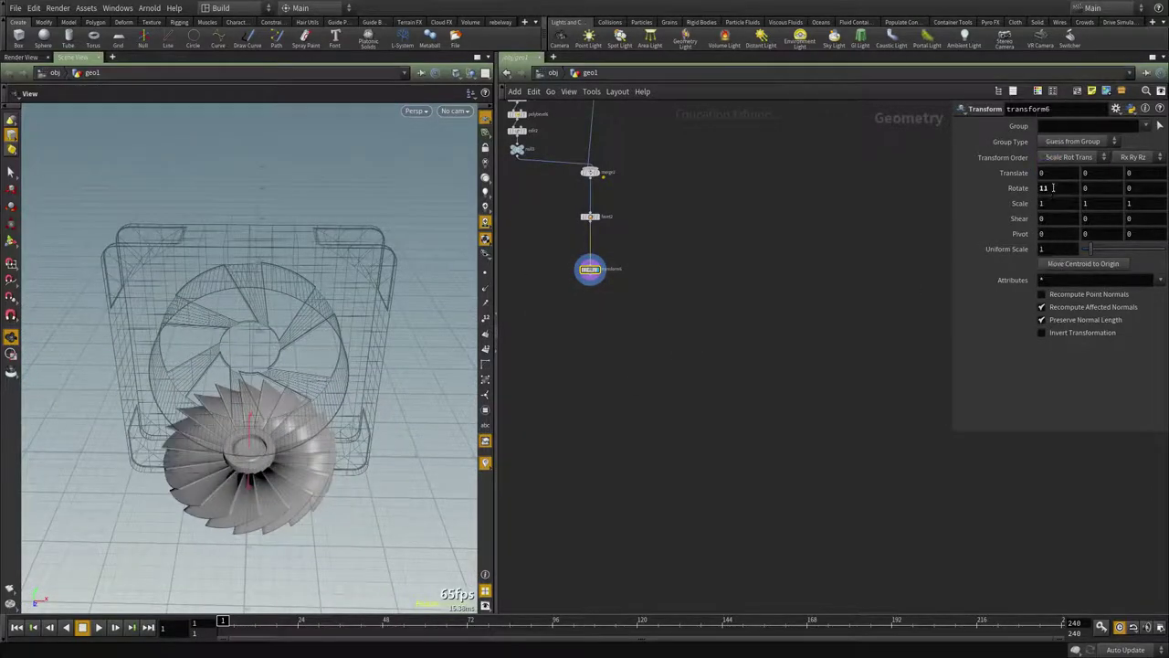
text(90)
key(Return)
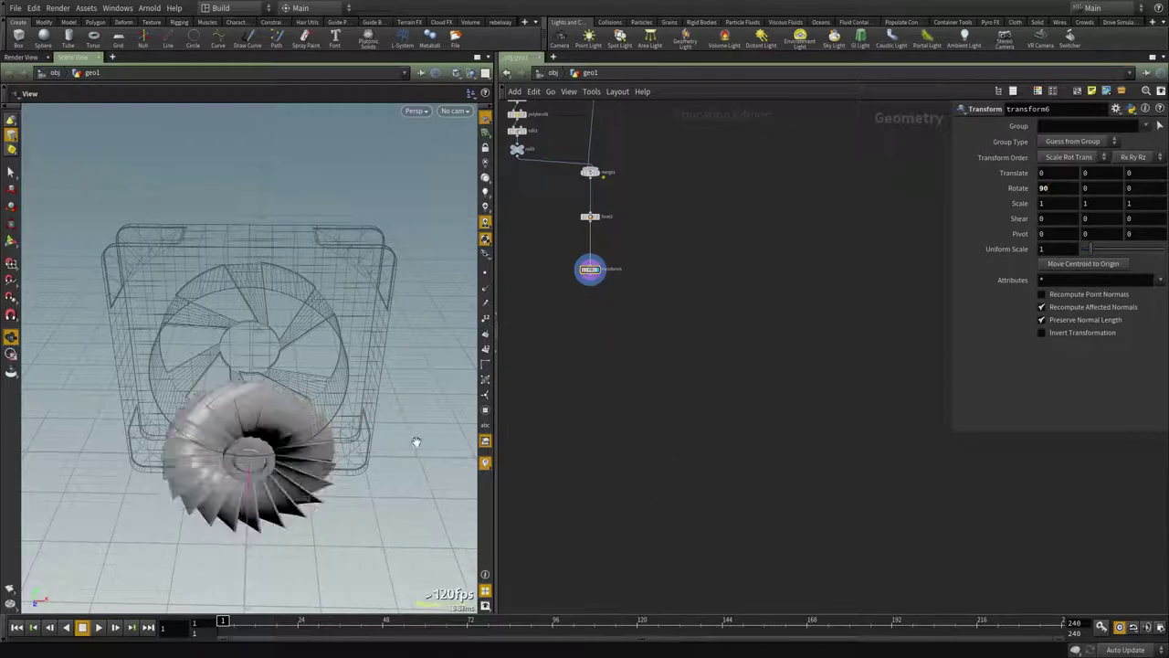
Step: Move the fan up to about 1.84 along Y, into the housing's round opening
alt+drag(416, 442, 402, 433)
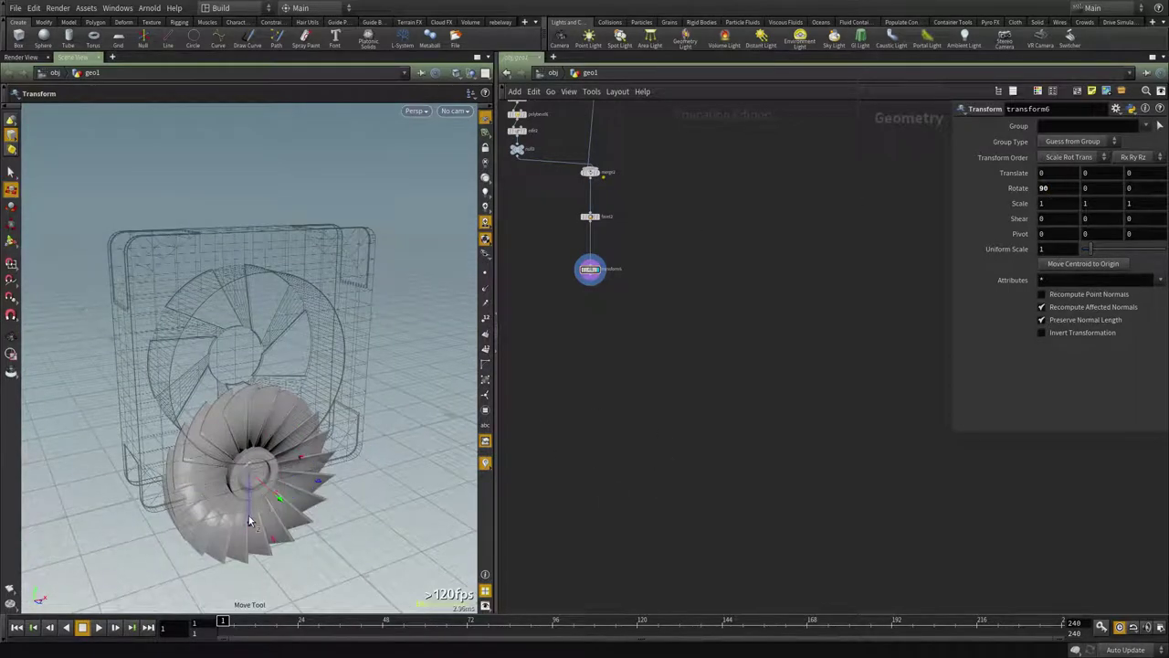
drag(250, 520, 250, 425)
key(w)
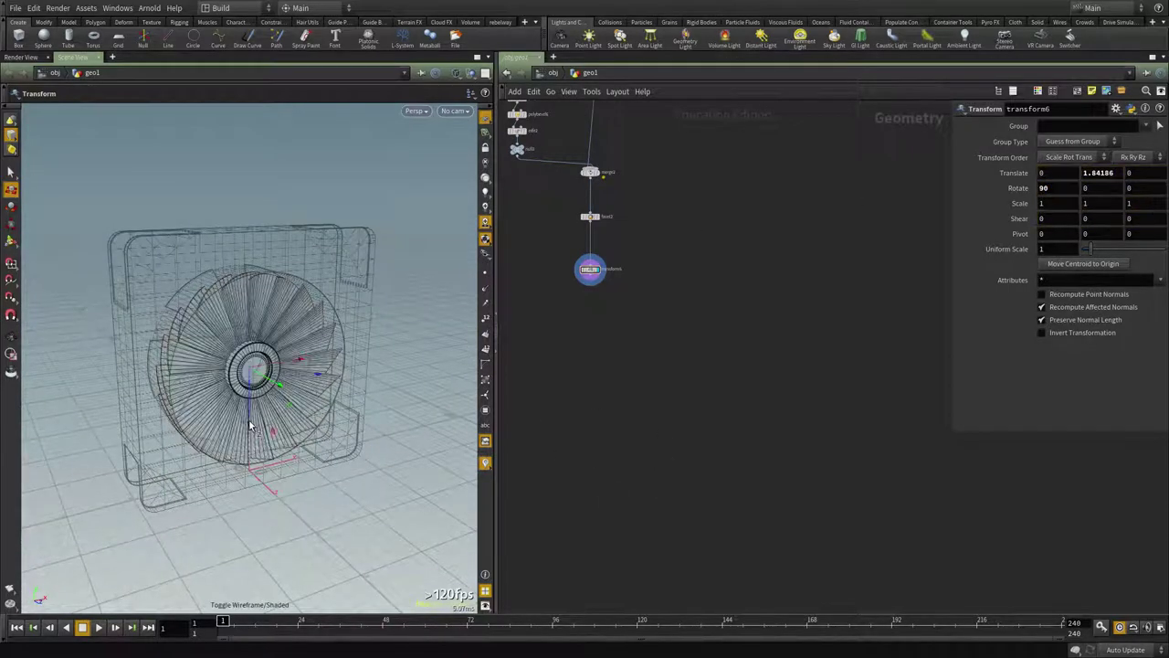
alt+drag(329, 417, 279, 392)
alt+right_drag(279, 392, 631, 321)
alt+drag(249, 358, 228, 353)
key(w)
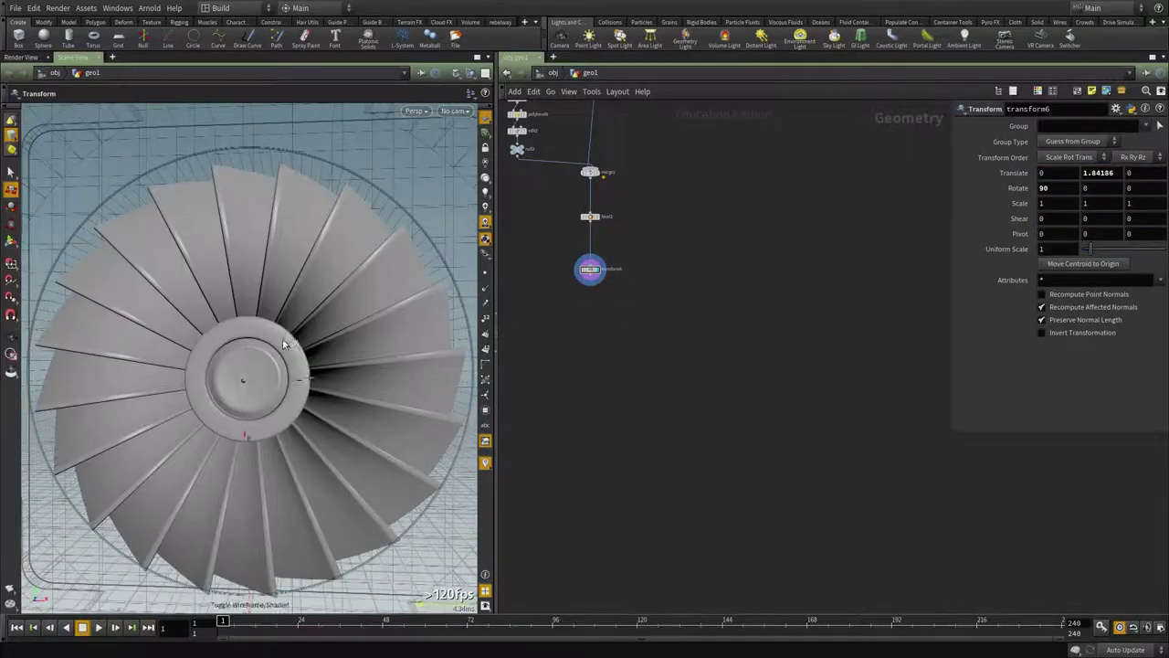
Step: In the front view, raise the fan to about 1.907 along Y to center it in the housing's opening
alt+right_drag(283, 345, 256, 360)
alt+drag(256, 360, 261, 358)
key(space+2)
key(space+3)
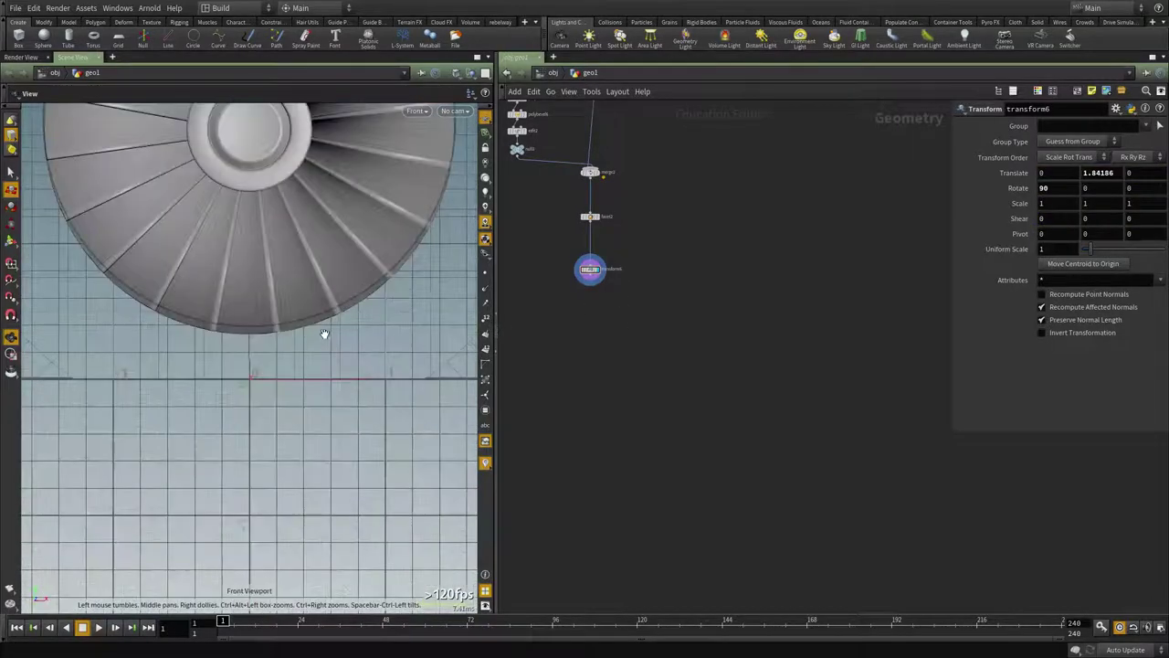
alt+right_drag(324, 334, 230, 342)
alt+middle_drag(231, 342, 246, 463)
alt+right_drag(258, 415, 268, 399)
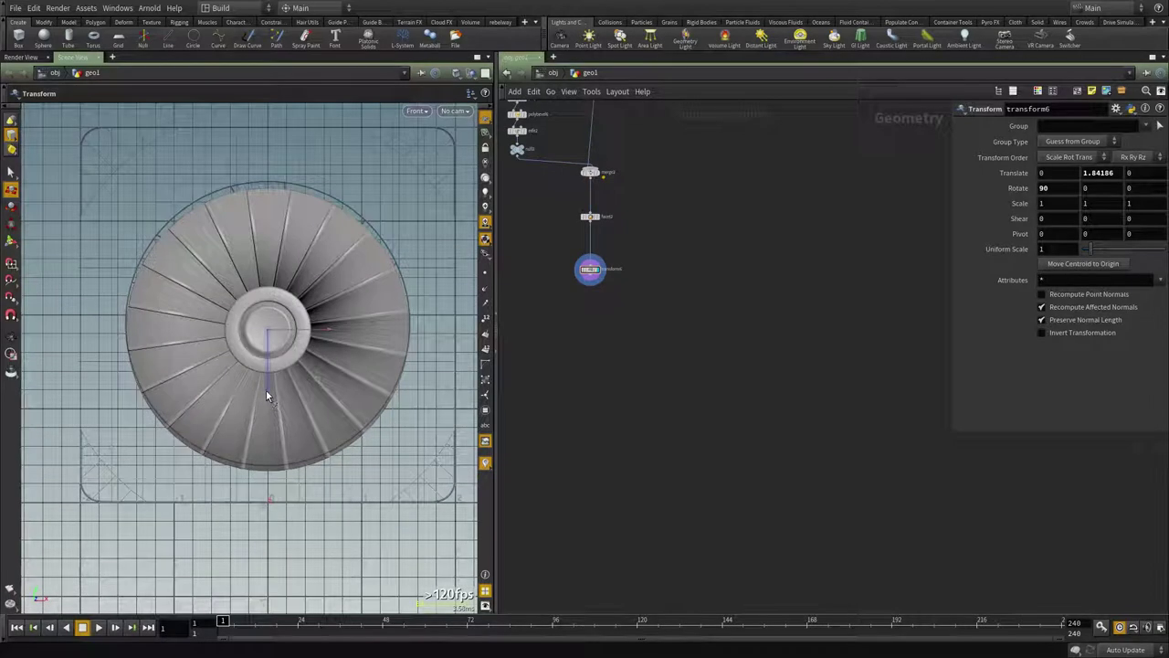
drag(268, 395, 262, 390)
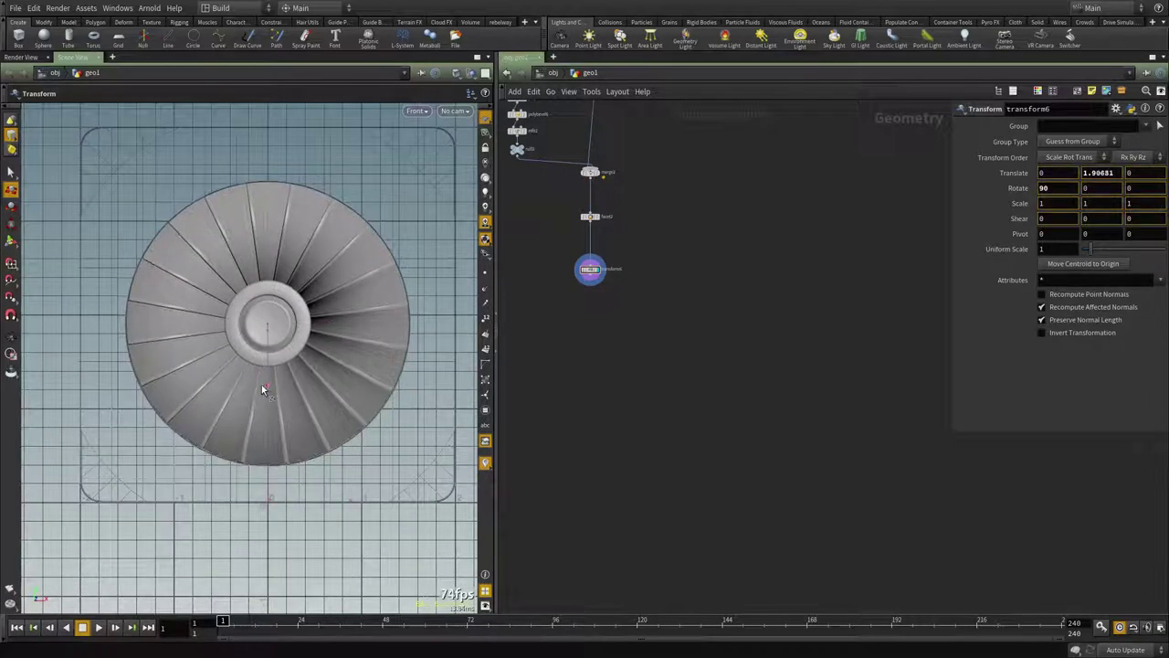
Step: Set the height of tube6, the projection tube feeding ray2, to 1.99
middle_drag(725, 358, 792, 524)
scroll(796, 508, down, 3)
scroll(729, 467, up, 6)
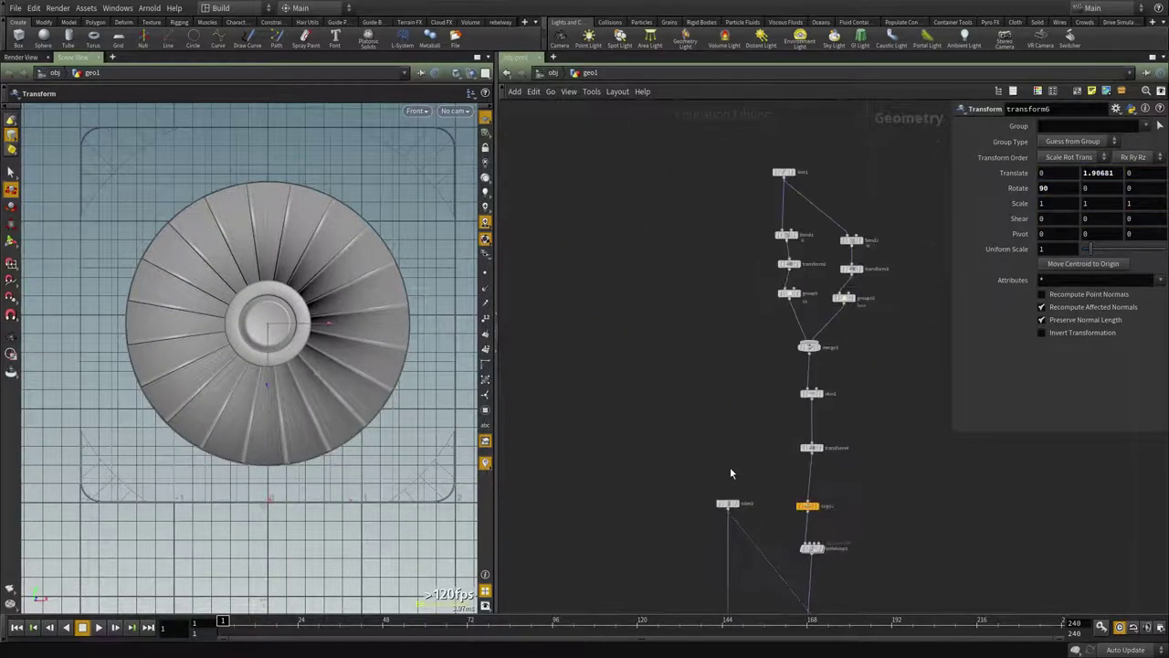
middle_drag(717, 467, 670, 328)
middle_drag(676, 557, 666, 456)
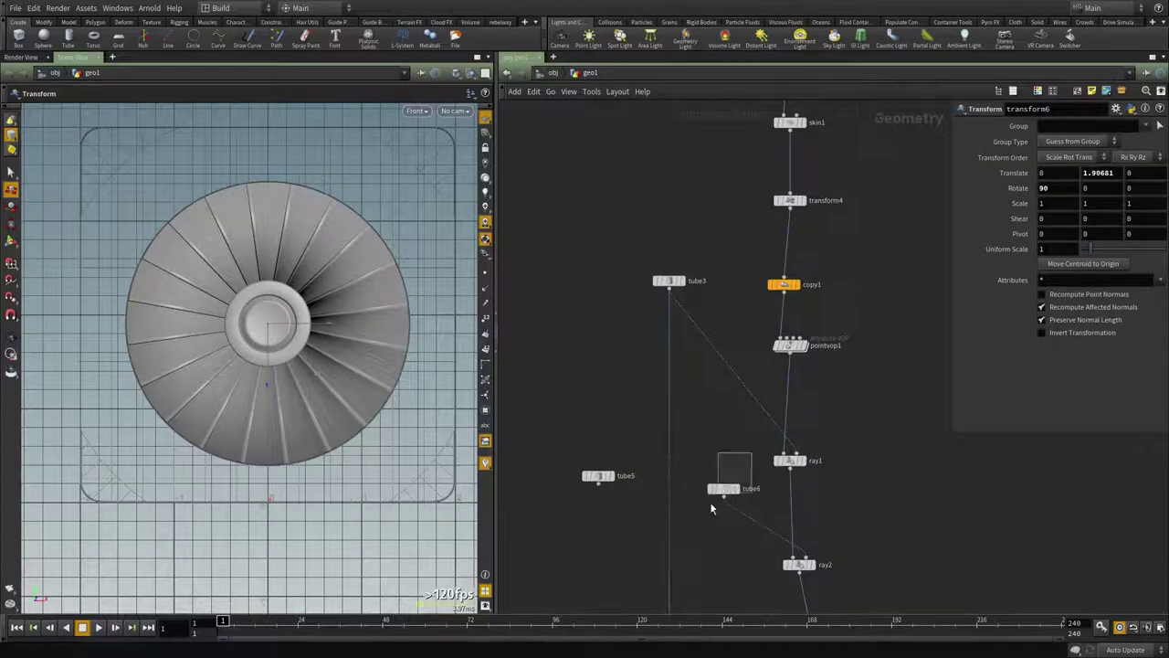
click(728, 491)
middle_click(1057, 258)
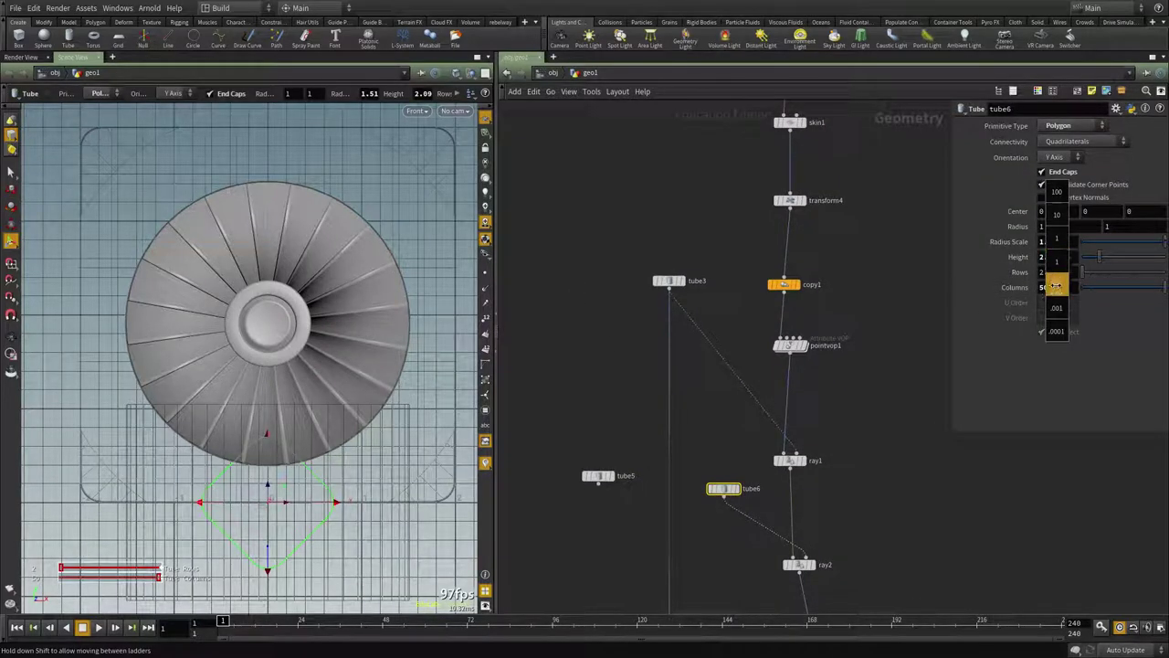
middle_drag(999, 287, 993, 287)
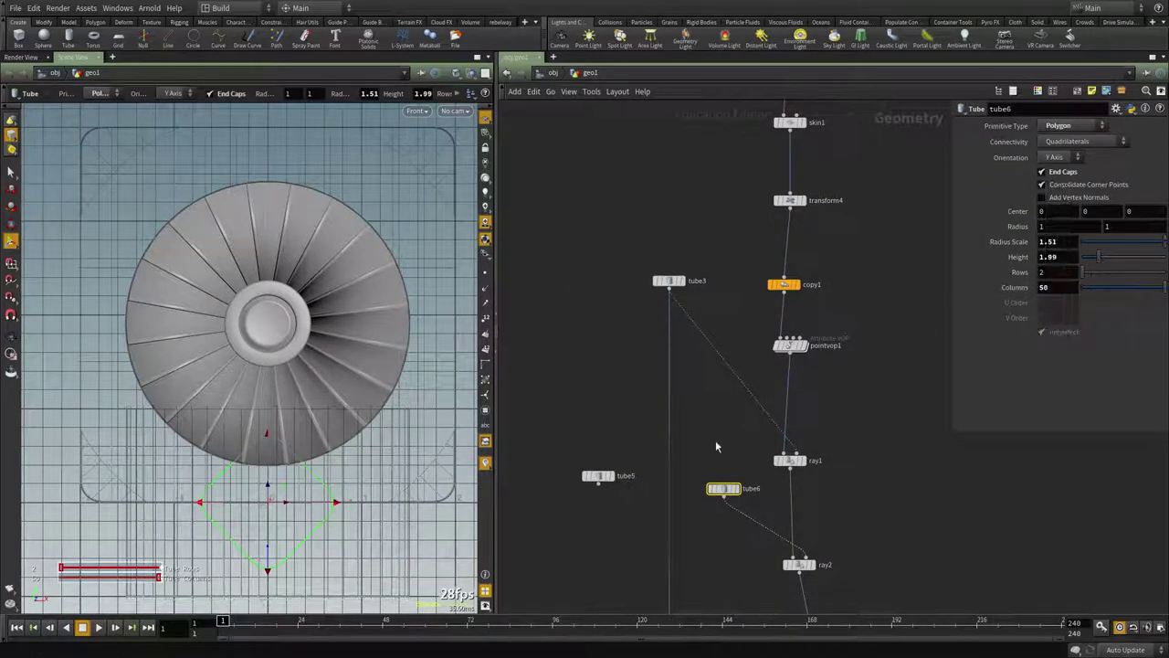
Step: Display ray2 and examine the projected blade tips against tube6 in the perspective view
scroll(809, 528, up, 2)
middle_drag(812, 522, 779, 370)
click(780, 417)
click(770, 419)
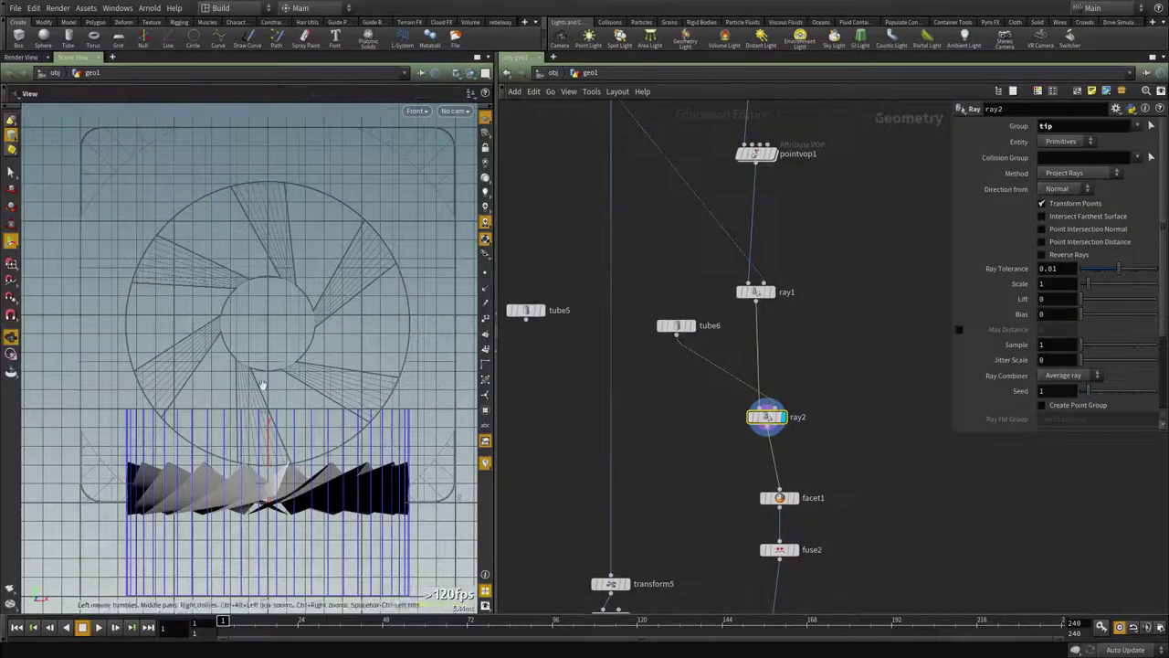
alt+drag(259, 383, 278, 468)
click(677, 326)
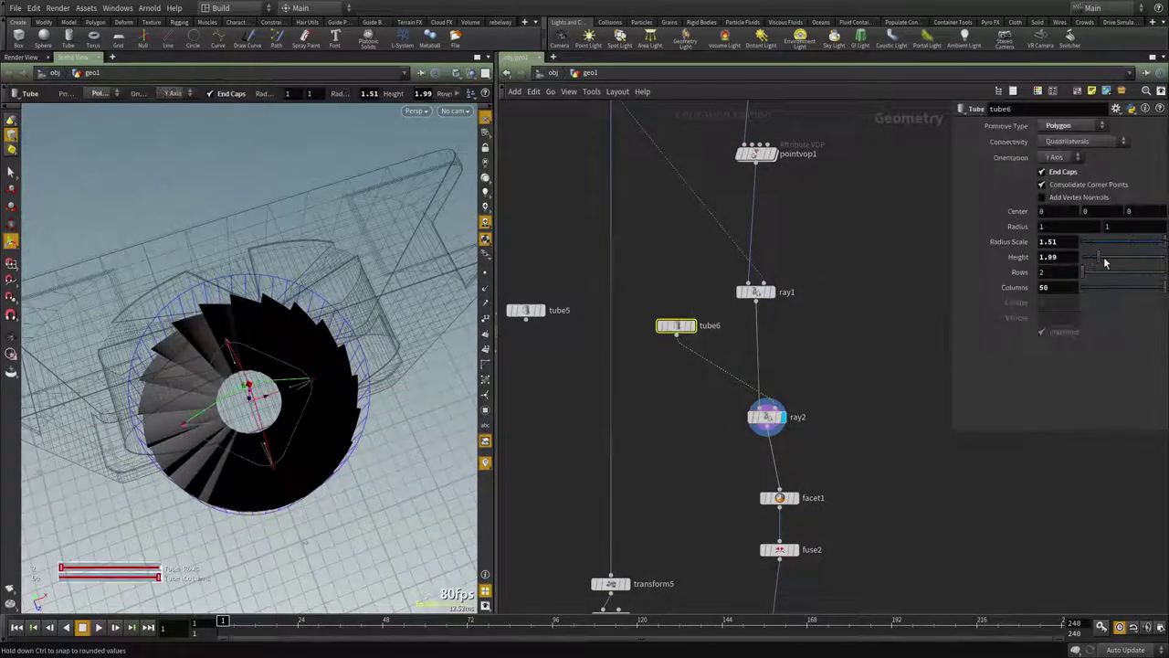
Step: Return the display to transform6 at the end of the network while keeping tube6's parameters open
scroll(816, 442, down, 3)
middle_drag(845, 603, 800, 277)
scroll(762, 502, up, 3)
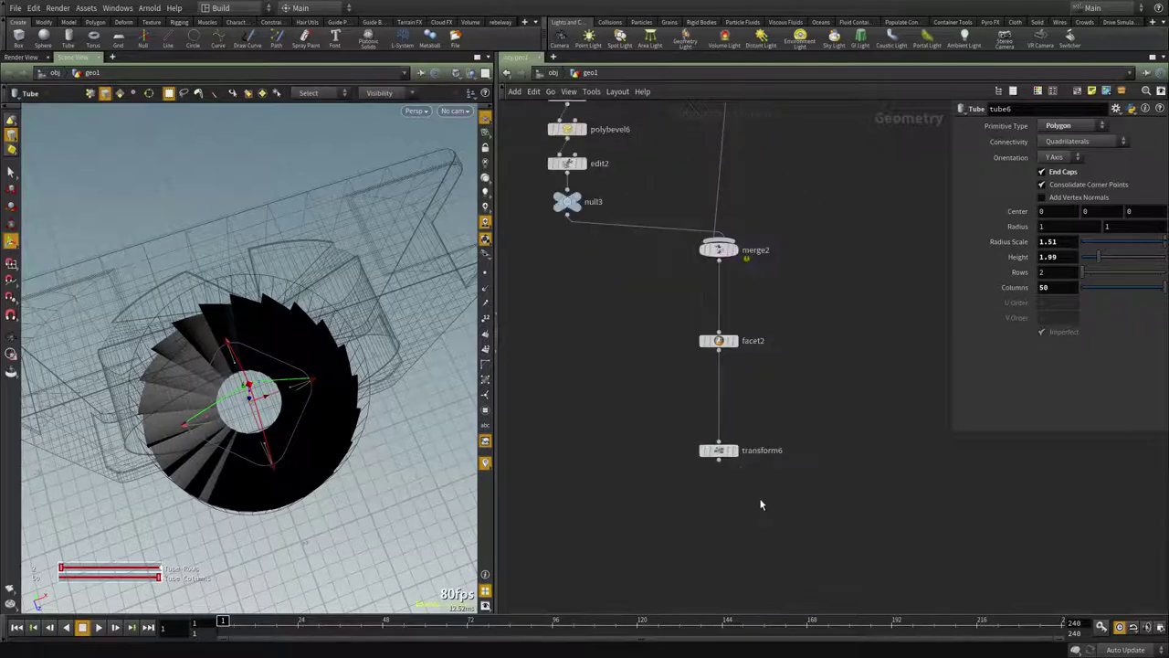
click(732, 453)
click(734, 456)
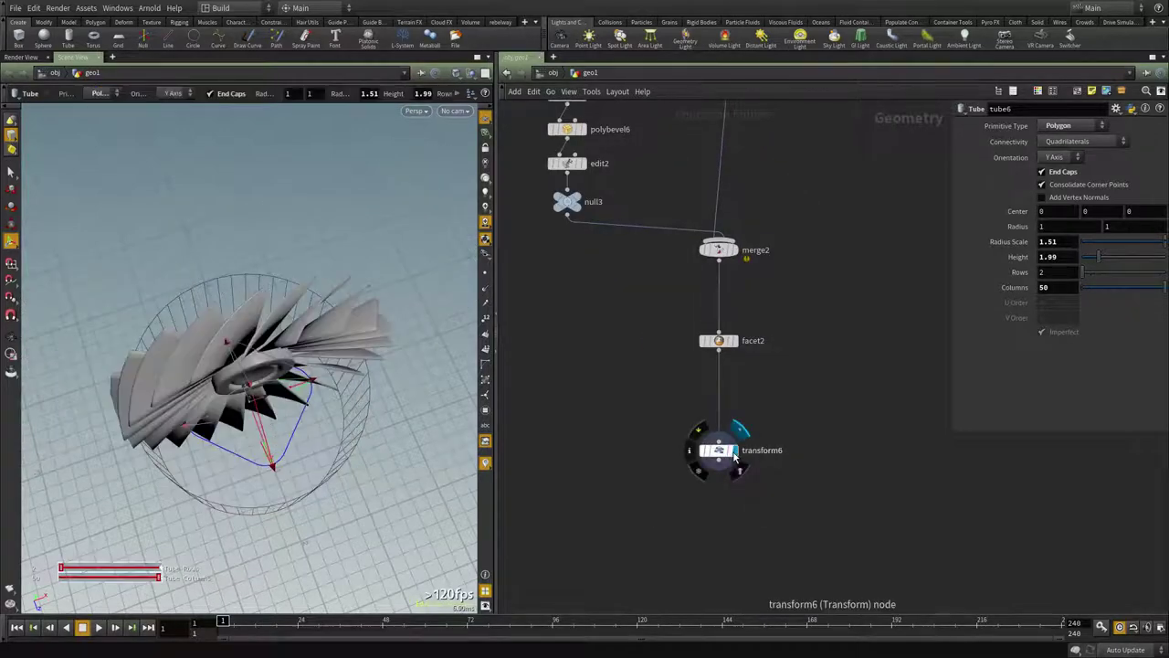
Step: Turn on the template display of polybevel4 again to show the housing around the fan
scroll(782, 342, down, 4)
middle_drag(815, 231, 780, 566)
middle_drag(776, 185, 745, 579)
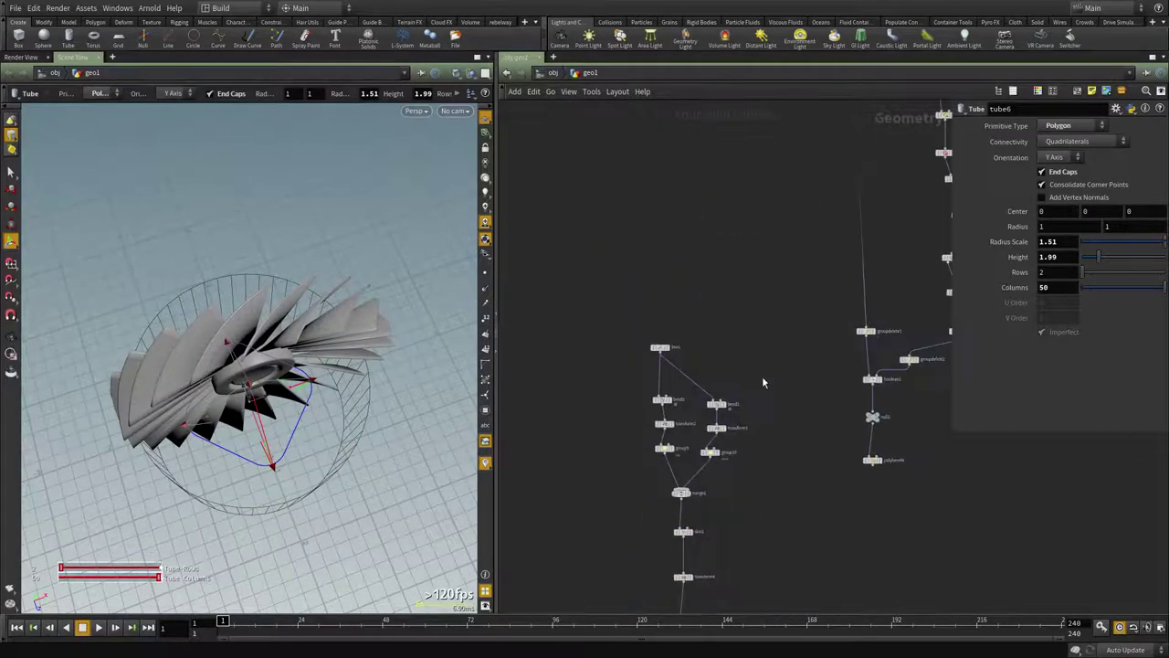
middle_drag(834, 501, 789, 482)
scroll(859, 463, up, 2)
click(819, 448)
middle_drag(731, 589, 731, 391)
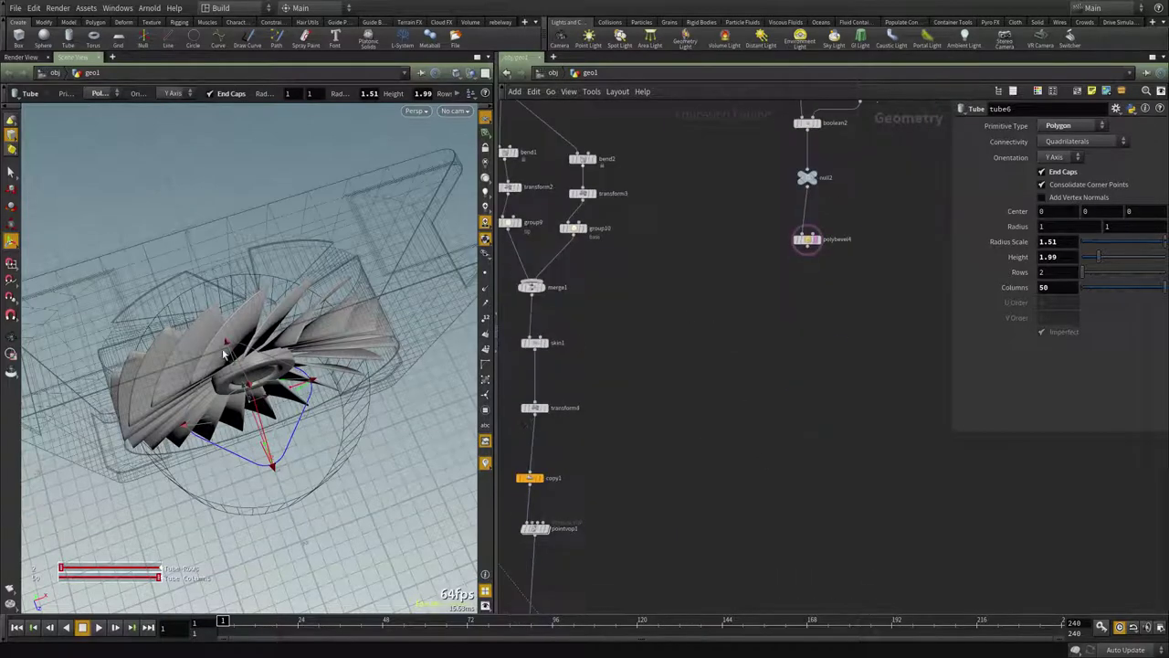
Step: Set tube6's radius scale to 1.4 to shrink the fan blades within the housing opening
middle_drag(649, 441, 811, 189)
scroll(699, 475, down, 1)
scroll(684, 439, up, 2)
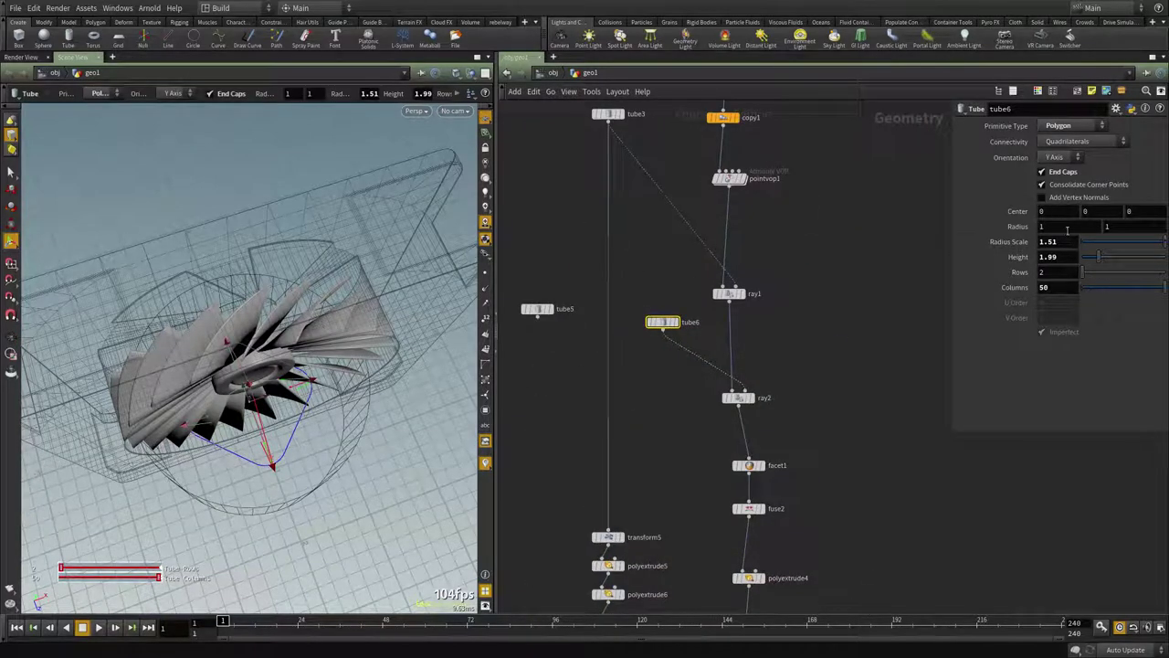
middle_drag(1065, 242, 992, 259)
alt+drag(197, 373, 178, 268)
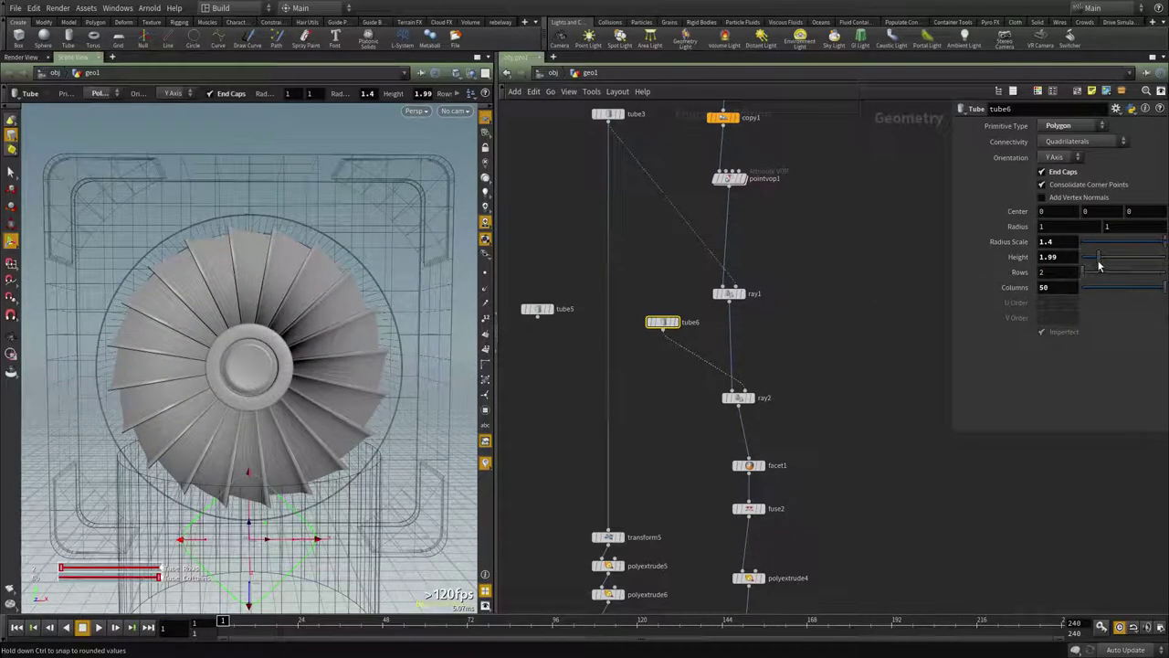
Step: Set tube6's height to 5.15 and its radius scale to 1.45
drag(1099, 265, 1112, 265)
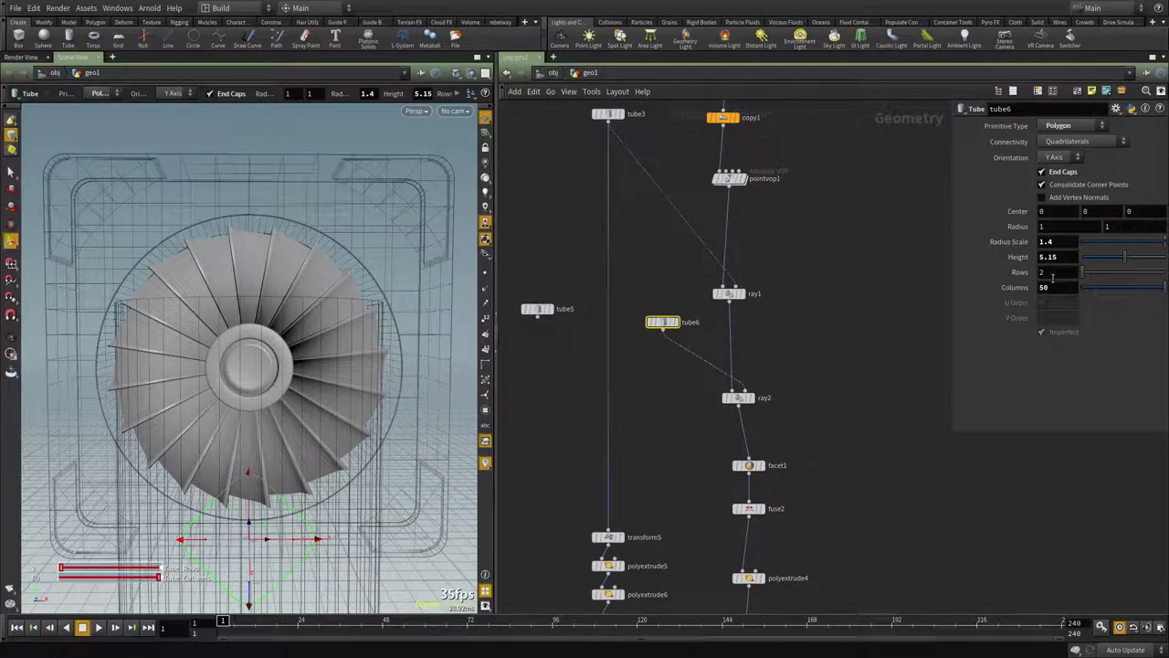
middle_drag(1055, 261, 1094, 268)
drag(397, 278, 361, 294)
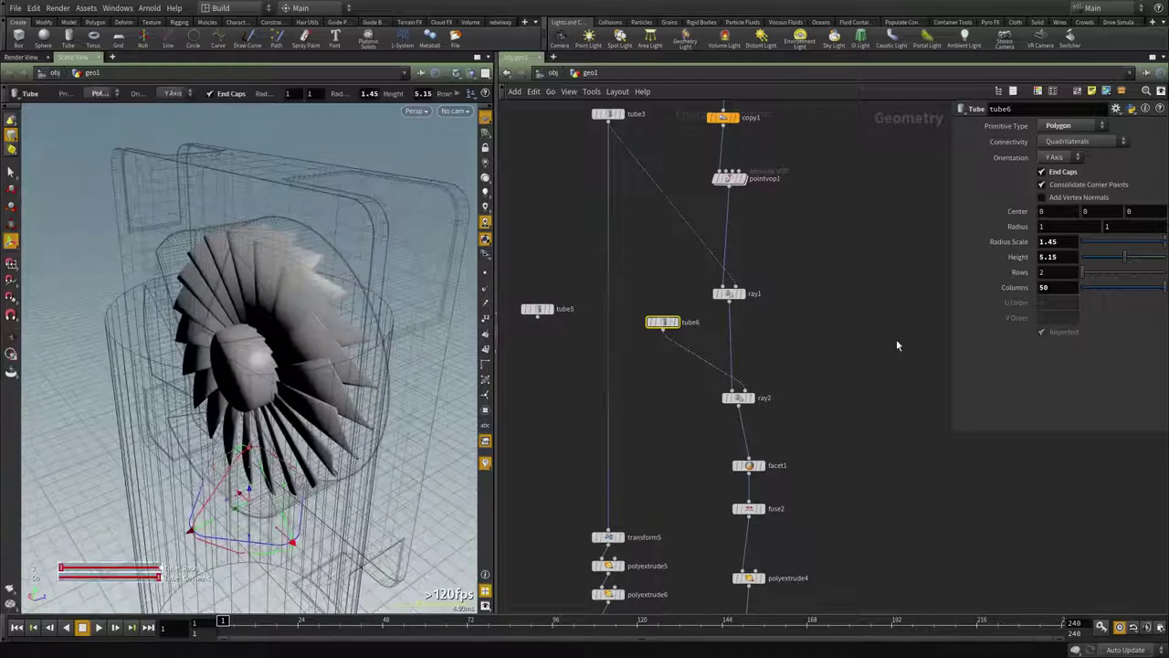
Step: Try a different total number of blade copies in copy1, then undo the change
scroll(863, 336, down, 4)
middle_drag(838, 336, 795, 583)
scroll(856, 265, up, 2)
scroll(763, 417, up, 3)
drag(762, 408, 663, 352)
drag(1141, 146, 1168, 146)
Step: Adjust bend1's bend angle and set bend2's bend to -1.2 to reshape the blade curvature
scroll(766, 281, down, 2)
middle_drag(806, 230, 784, 503)
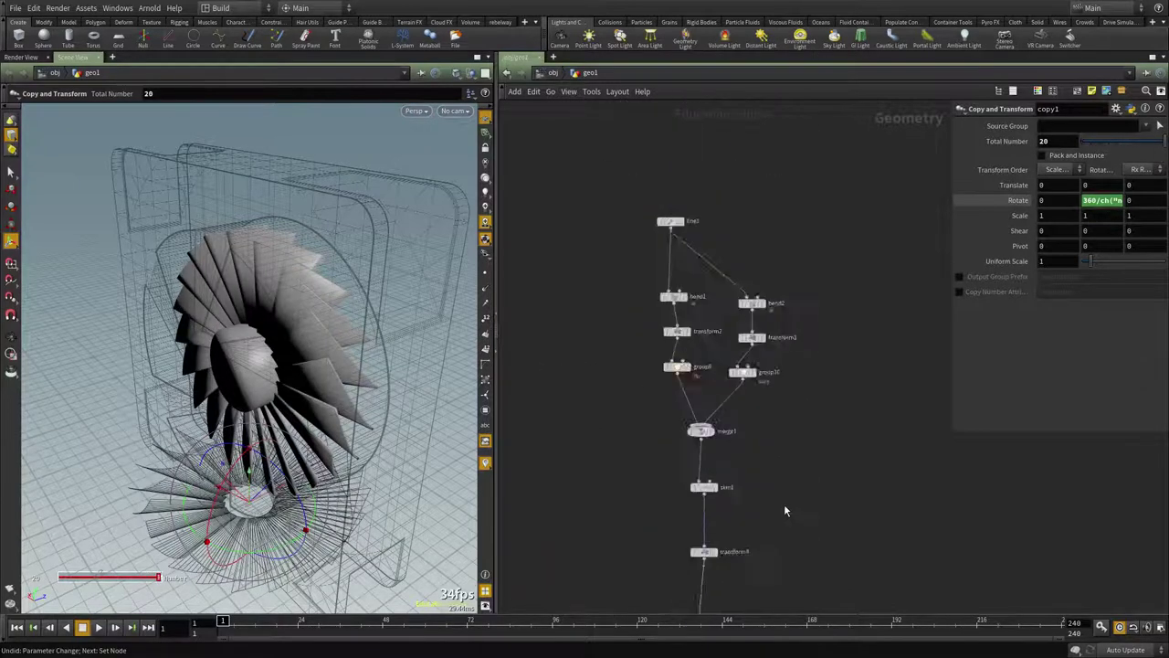
middle_drag(707, 331, 731, 483)
scroll(730, 483, up, 5)
drag(734, 426, 623, 367)
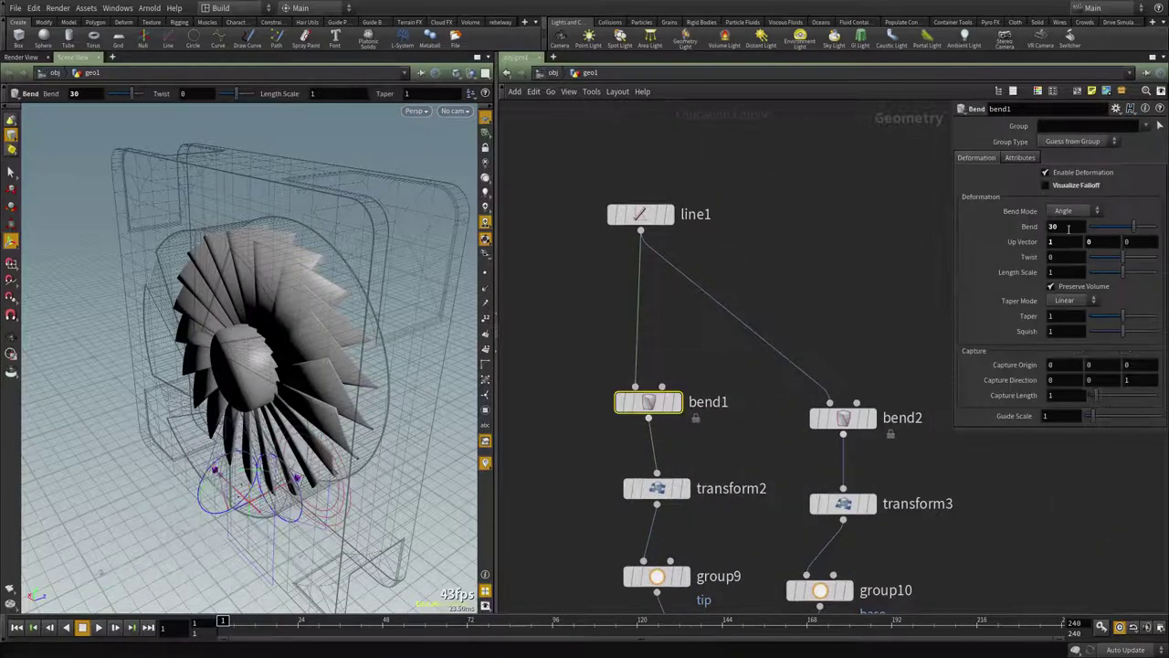
mouse_move(1069, 229)
middle_down()
mouse_move(1116, 225)
mouse_move(1074, 230)
middle_up()
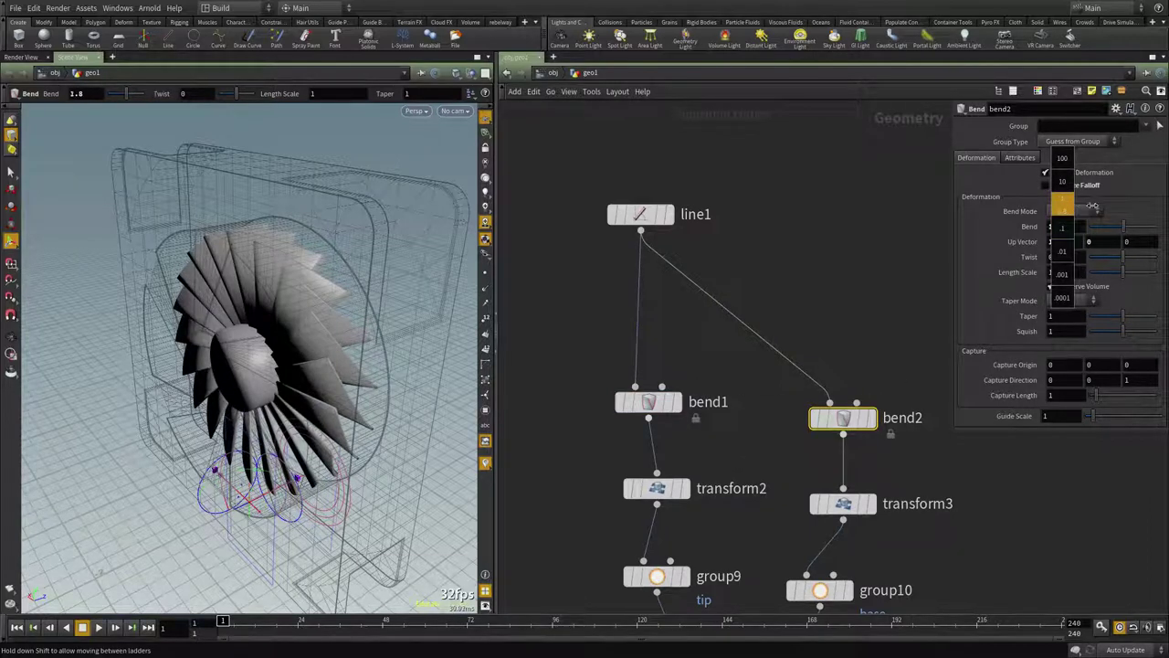
middle_drag(1067, 212, 990, 240)
alt+drag(306, 293, 292, 352)
key(shift+w)
key(shift+w)
mouse_move(178, 360)
alt+mouse_down()
mouse_move(384, 345)
mouse_move(314, 332)
alt+mouse_up()
Step: Add a Merge node below transform6 at the end of the fan network
scroll(241, 247, down, 3)
scroll(775, 290, down, 7)
middle_drag(670, 435, 640, 293)
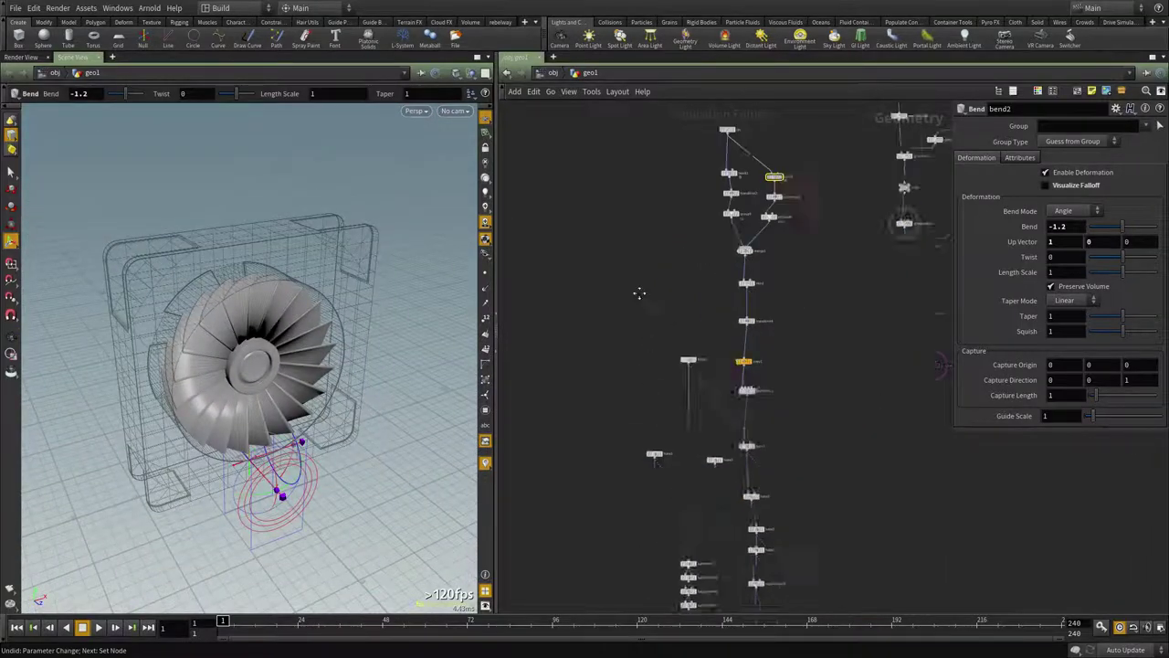
scroll(639, 293, down, 2)
middle_drag(640, 343, 597, 109)
key(Tab)
text(mer)
key(Return)
click(724, 467)
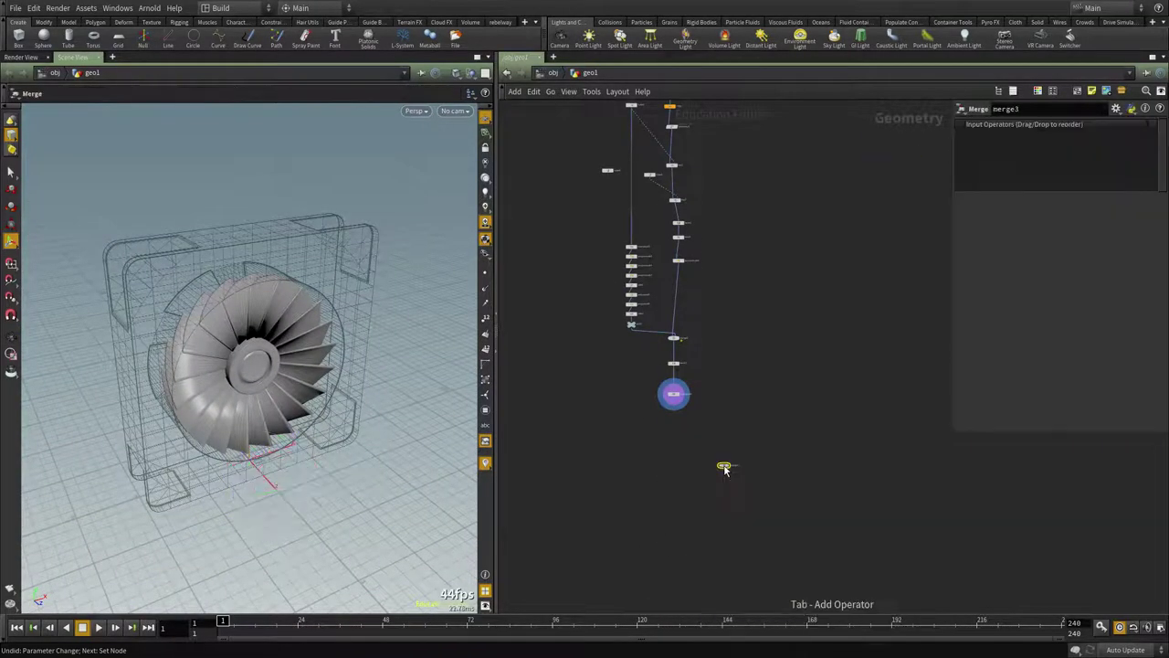
Step: Wire transform6 and polybevel4 into merge3 and display the combined fan and housing
click(723, 468)
scroll(698, 405, up, 4)
click(752, 529)
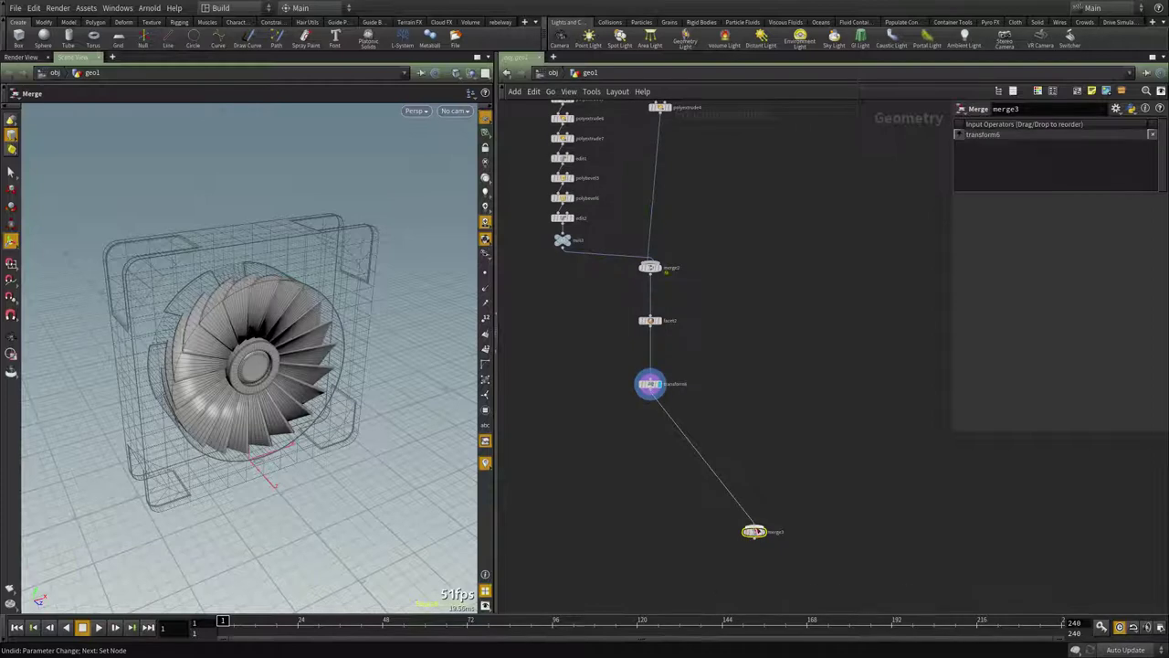
click(755, 527)
scroll(757, 435, down, 4)
scroll(748, 240, down, 3)
scroll(797, 131, up, 2)
click(781, 114)
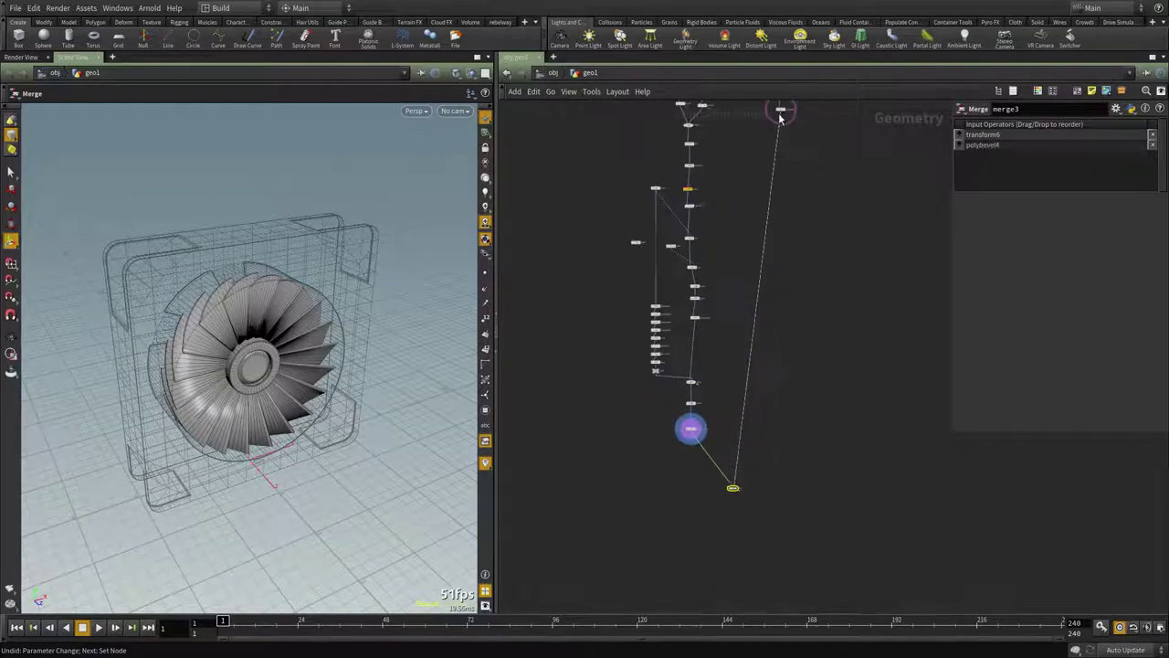
scroll(743, 436, up, 4)
click(724, 595)
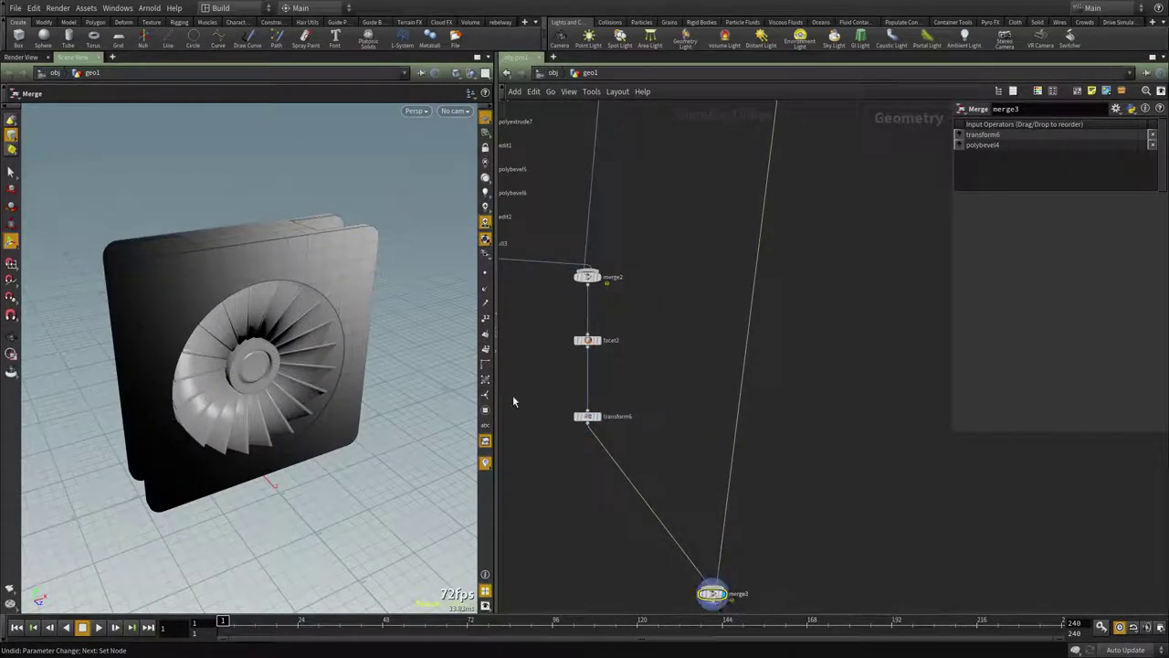
Step: Add a Facet node below merge3
middle_drag(678, 584, 674, 367)
key(Tab)
text(facet)
key(Return)
click(692, 443)
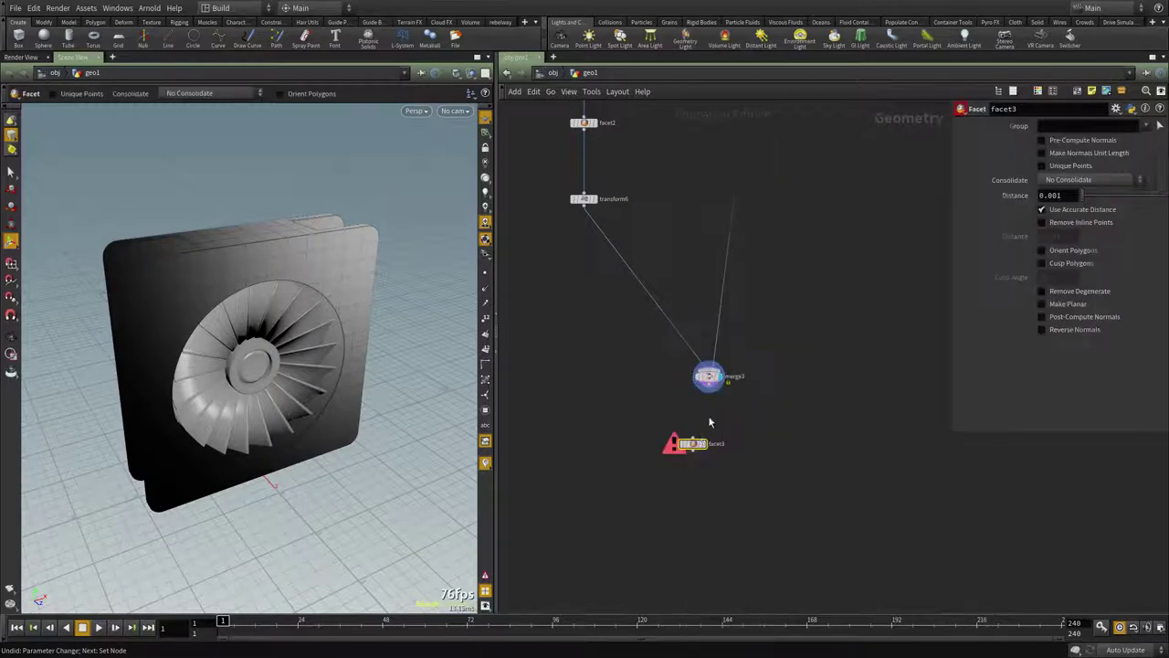
Step: Feed merge3 into facet3 with Post-Compute Normals turned on and display the result
scroll(733, 386, up, 3)
click(692, 383)
click(664, 475)
middle_drag(896, 313, 908, 270)
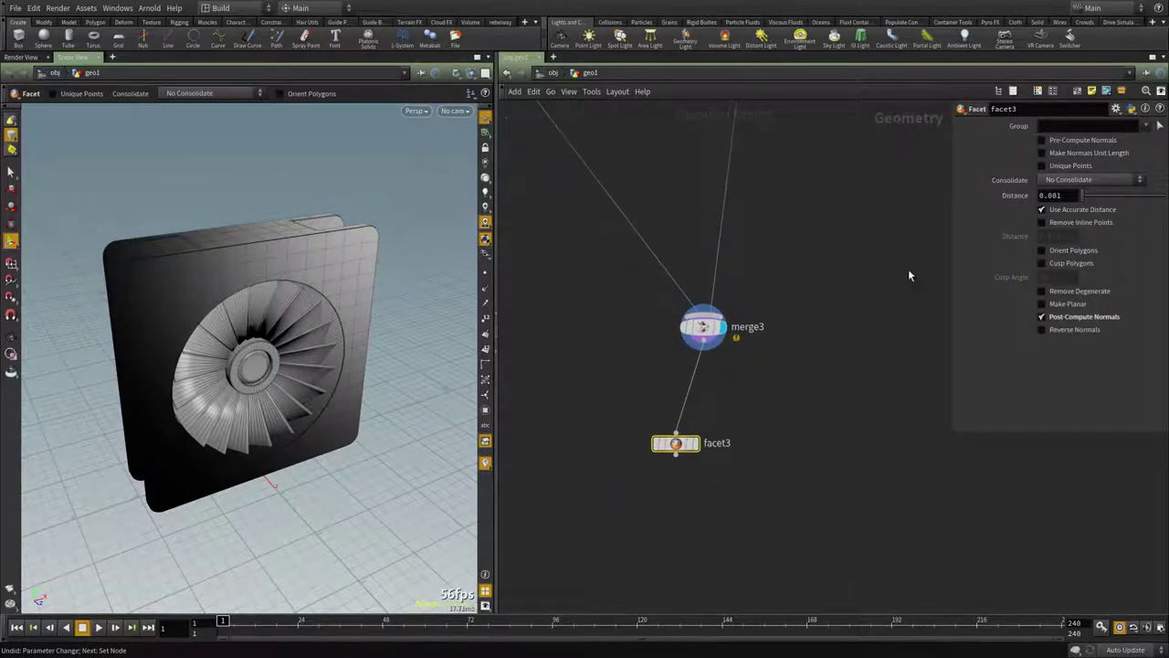
click(695, 443)
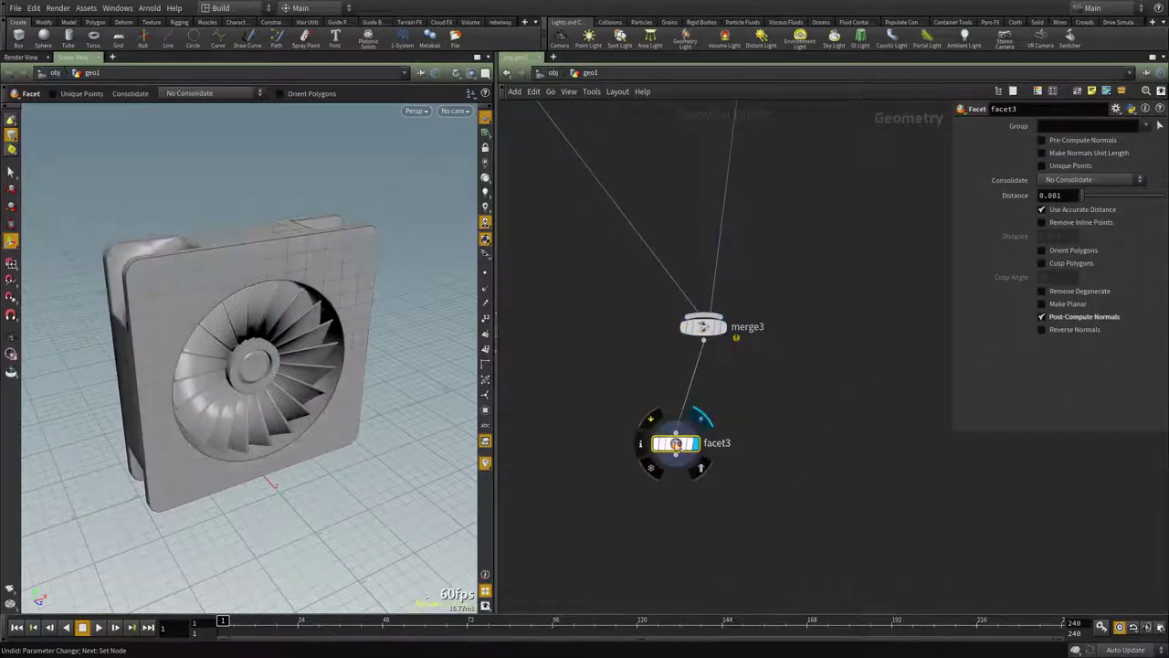
Step: Examine the shaded fan and housing assembly from the front and the back
key(shift+w)
alt+drag(285, 356, 260, 329)
key(shift+w)
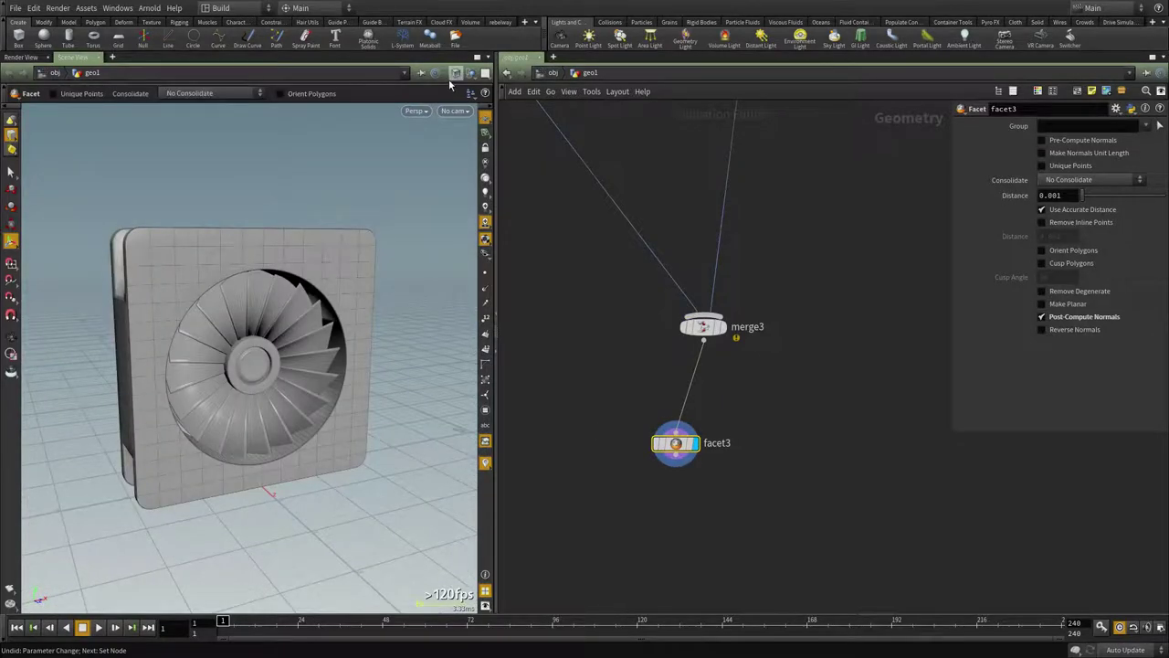
click(457, 73)
click(483, 164)
mouse_move(248, 345)
alt+mouse_down()
mouse_move(225, 342)
mouse_move(289, 356)
alt+mouse_up()
alt+drag(190, 358, 405, 372)
scroll(314, 295, up, 3)
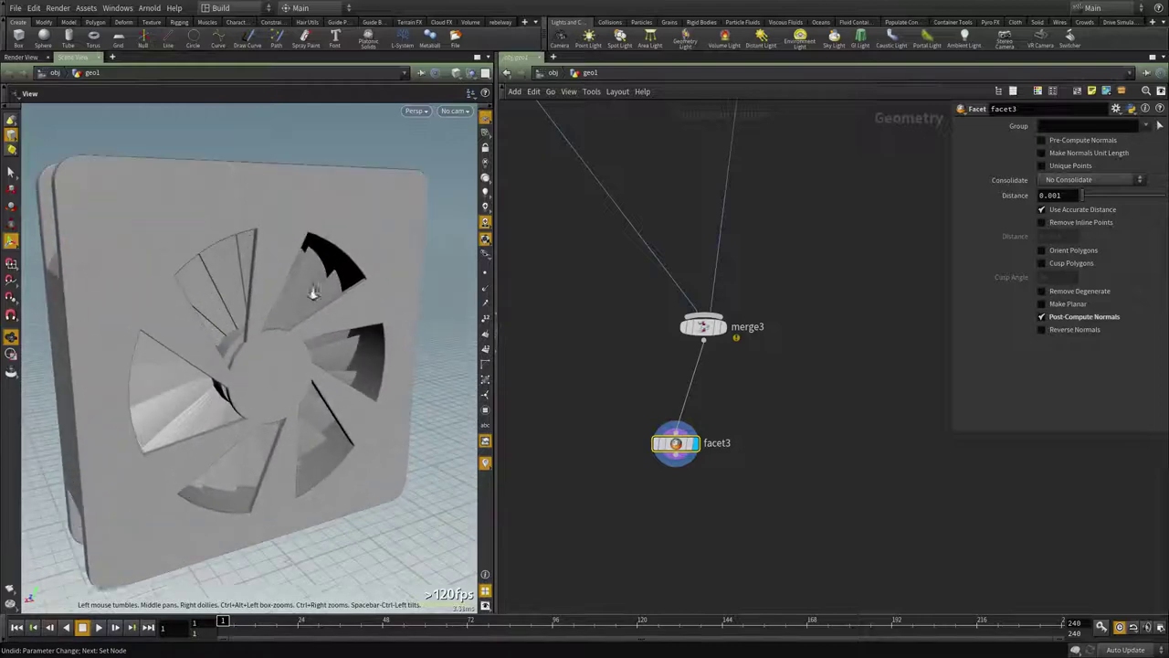
scroll(692, 463, up, 2)
alt+drag(275, 371, 259, 347)
scroll(287, 365, up, 1)
Step: Move the fan along Z in transform6, setting its Z translation to about -0.232
scroll(750, 364, down, 4)
middle_drag(673, 114, 718, 448)
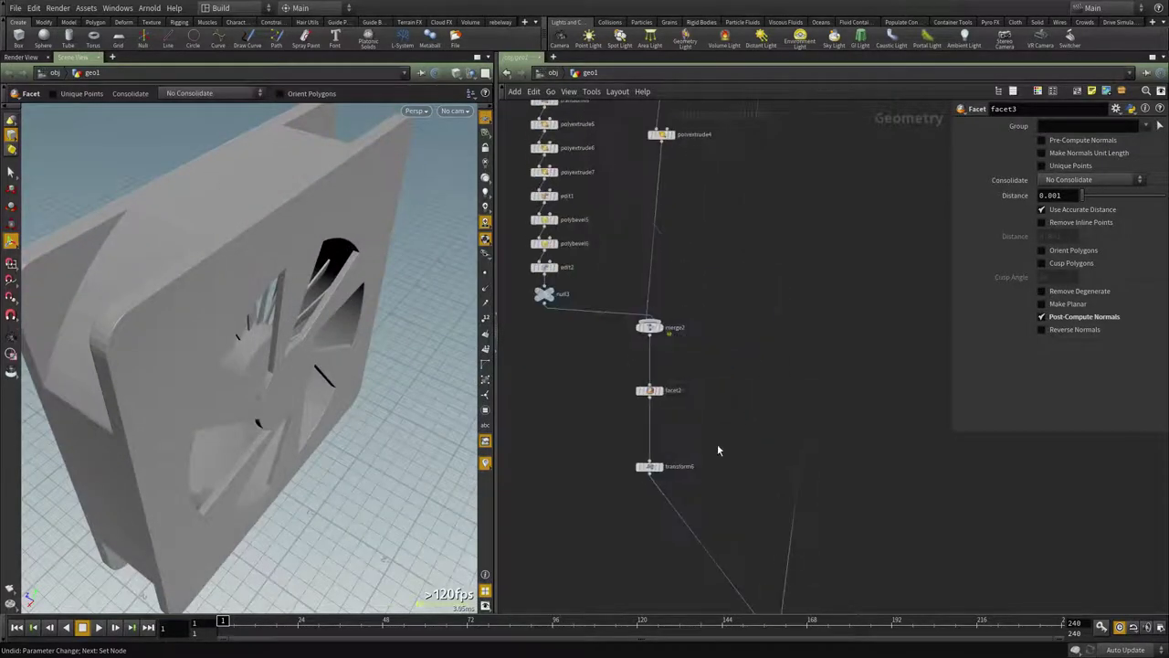
click(650, 467)
alt+drag(264, 418, 249, 365)
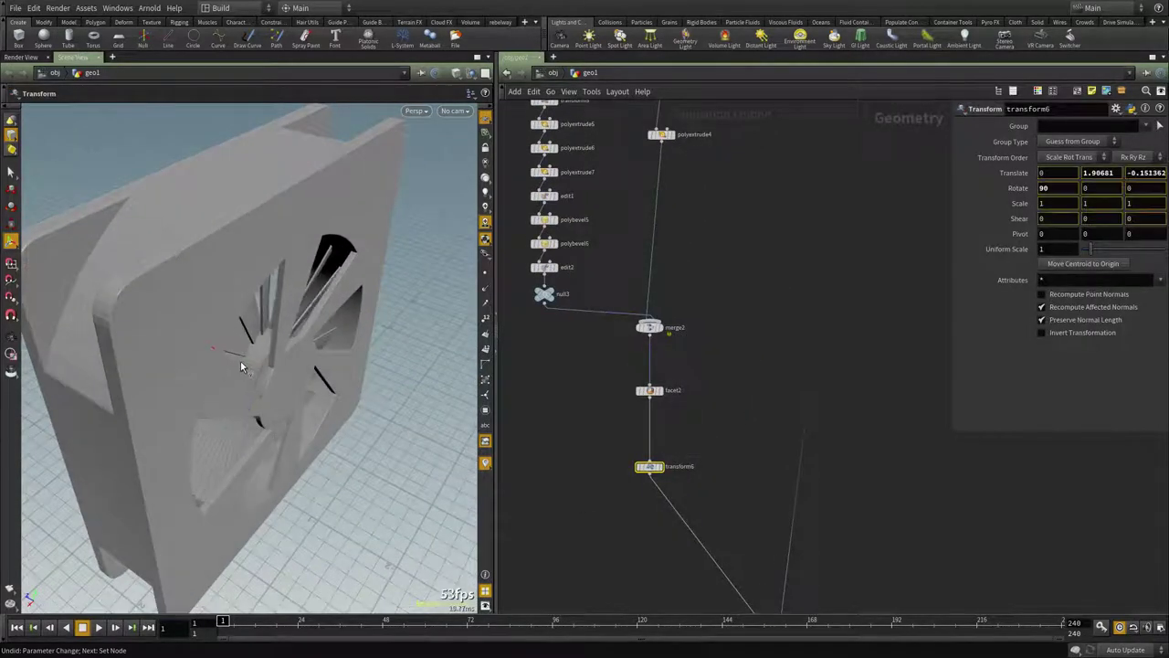
key(Escape)
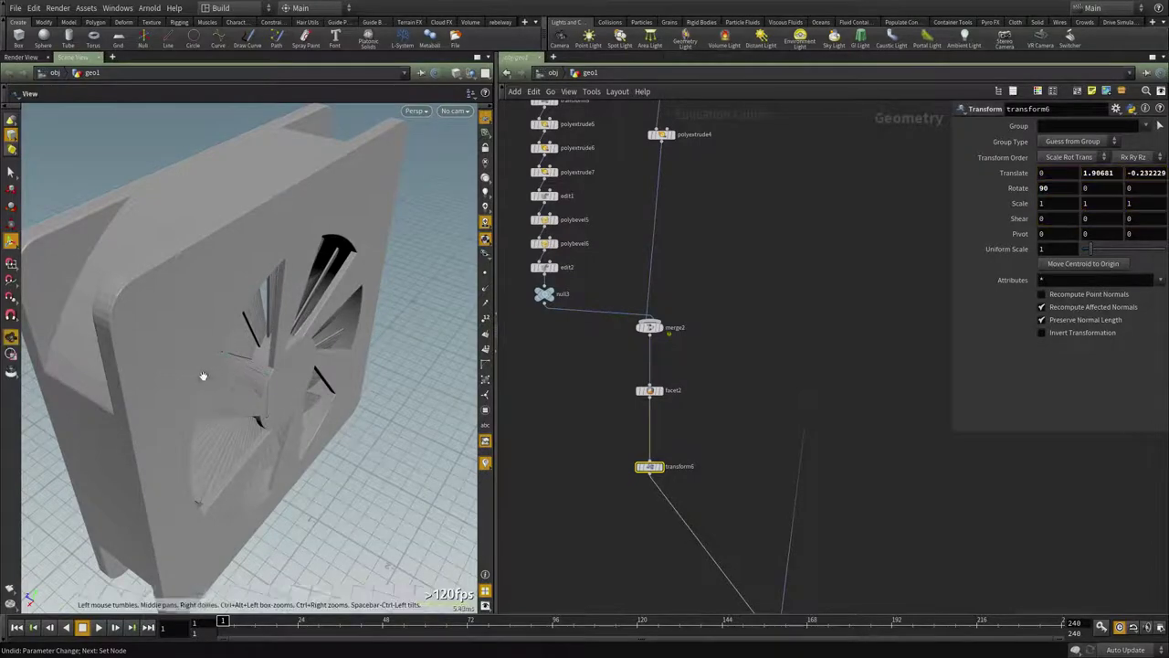
Step: Examine how the repositioned fan sits inside the housing opening from the side and the front
drag(200, 374, 369, 414)
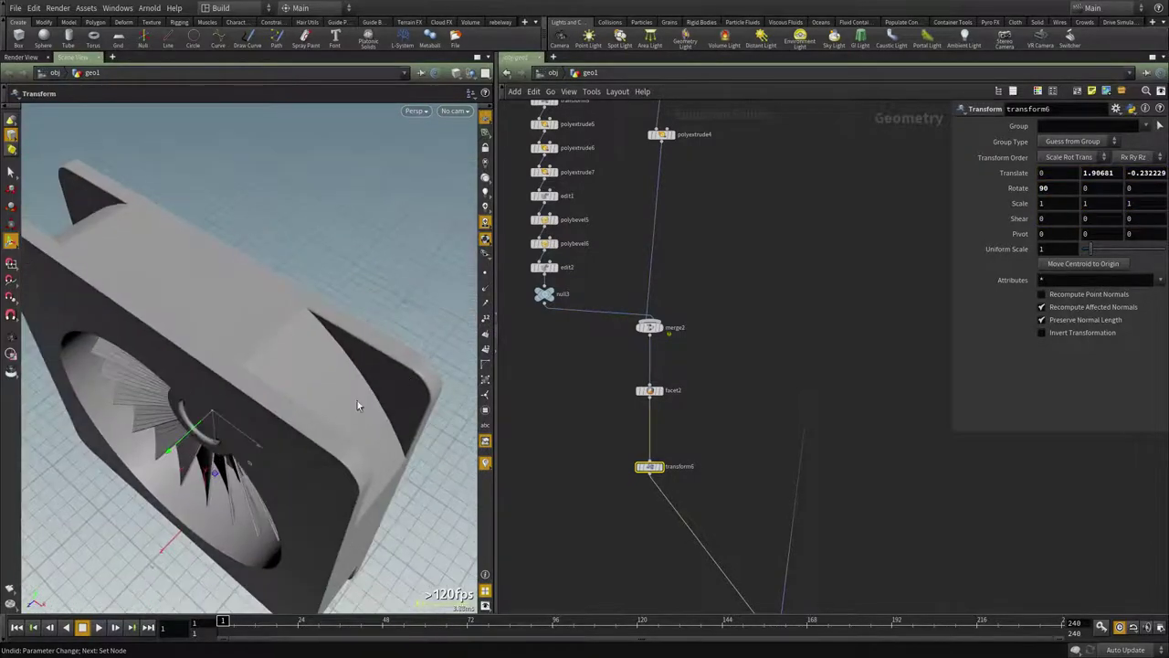
key(Escape)
drag(333, 471, 414, 405)
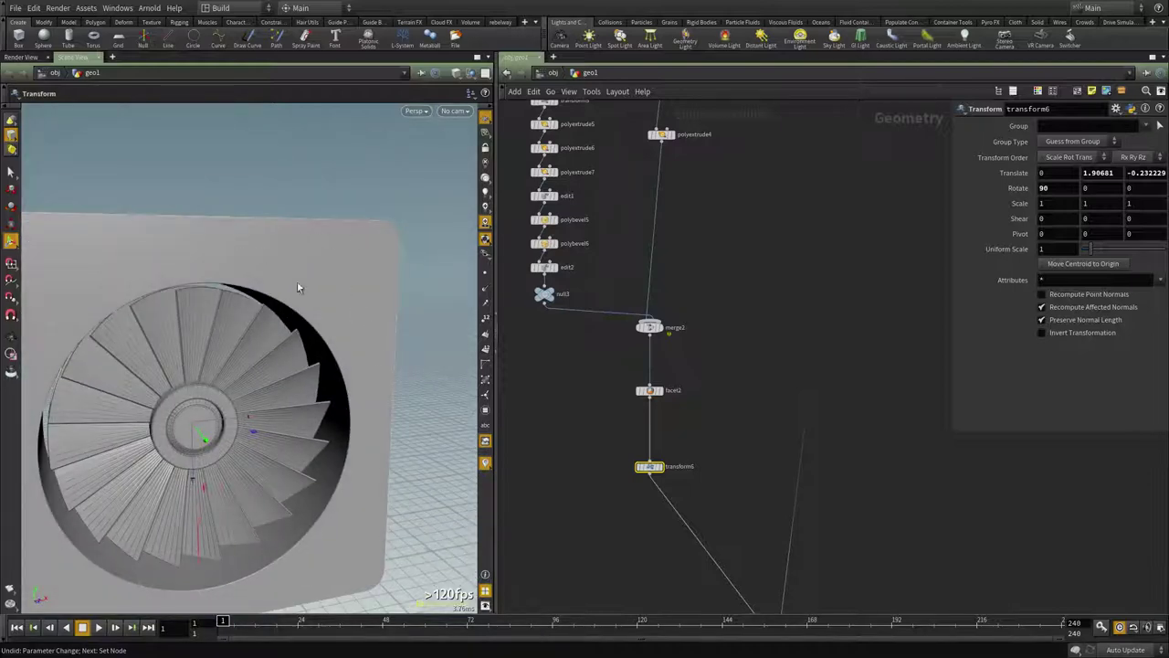
key(Escape)
drag(369, 413, 167, 443)
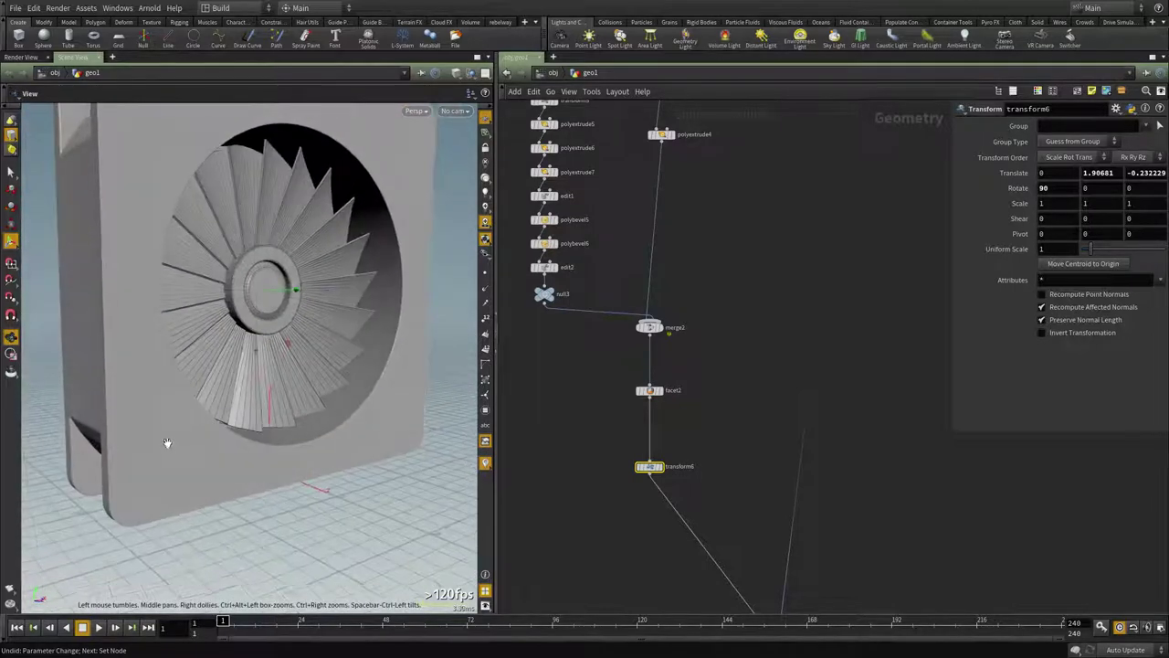
key(Escape)
drag(269, 441, 434, 366)
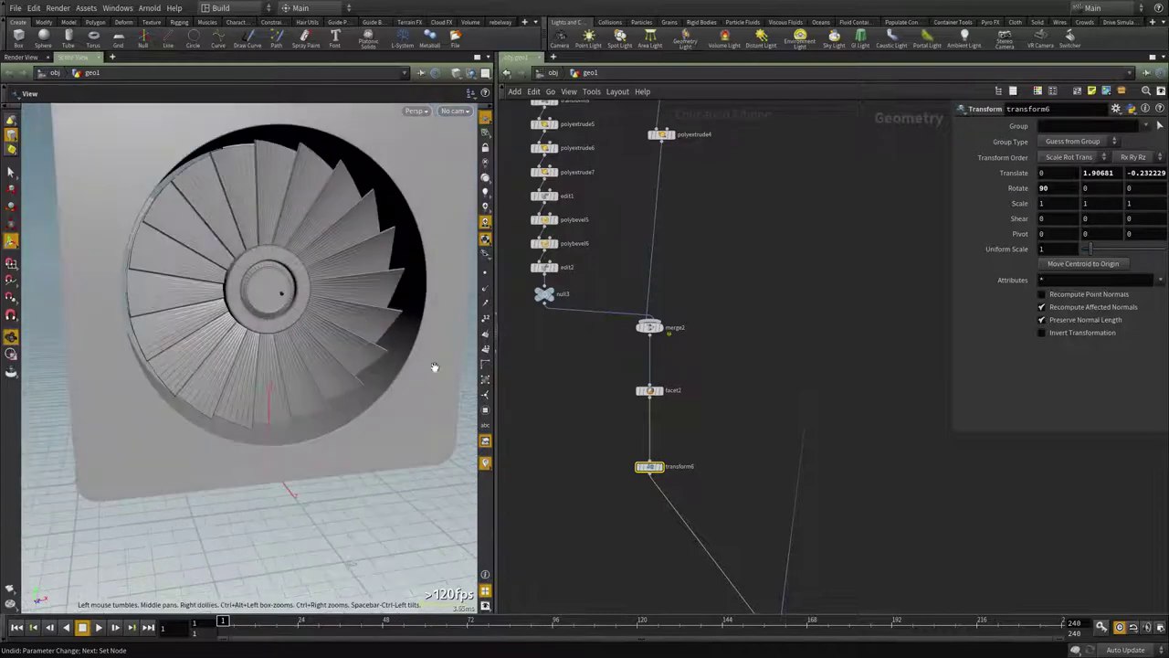
Step: Align facet3 directly beneath merge3 in the network
middle_drag(624, 476, 590, 269)
scroll(775, 399, up, 2)
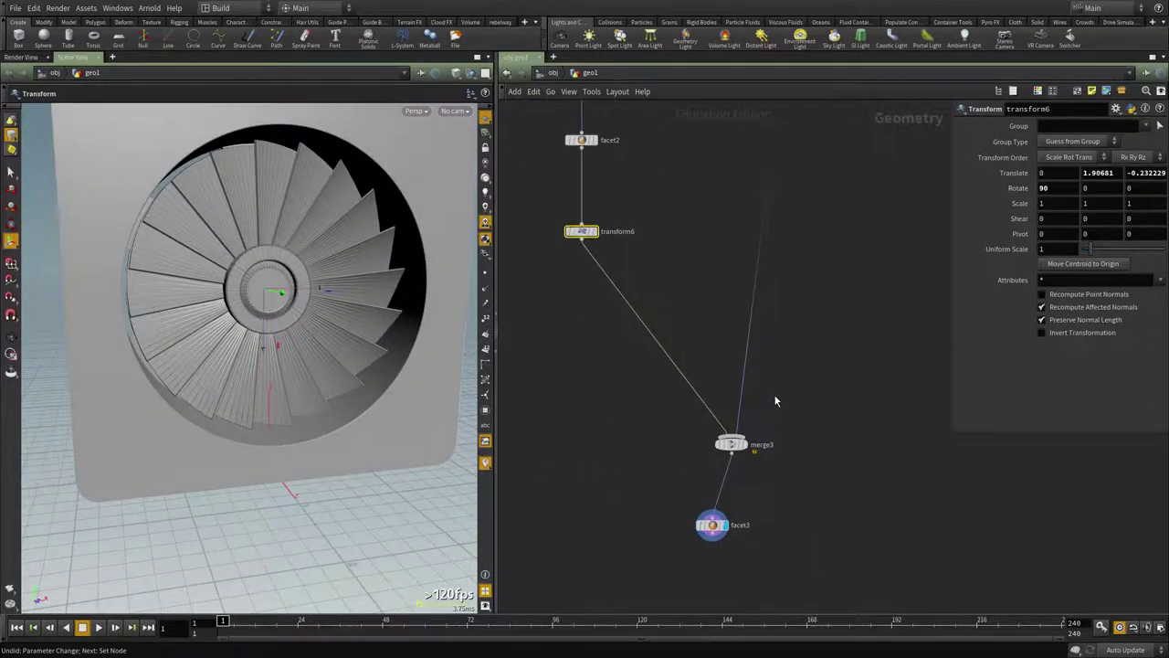
drag(778, 484, 632, 580)
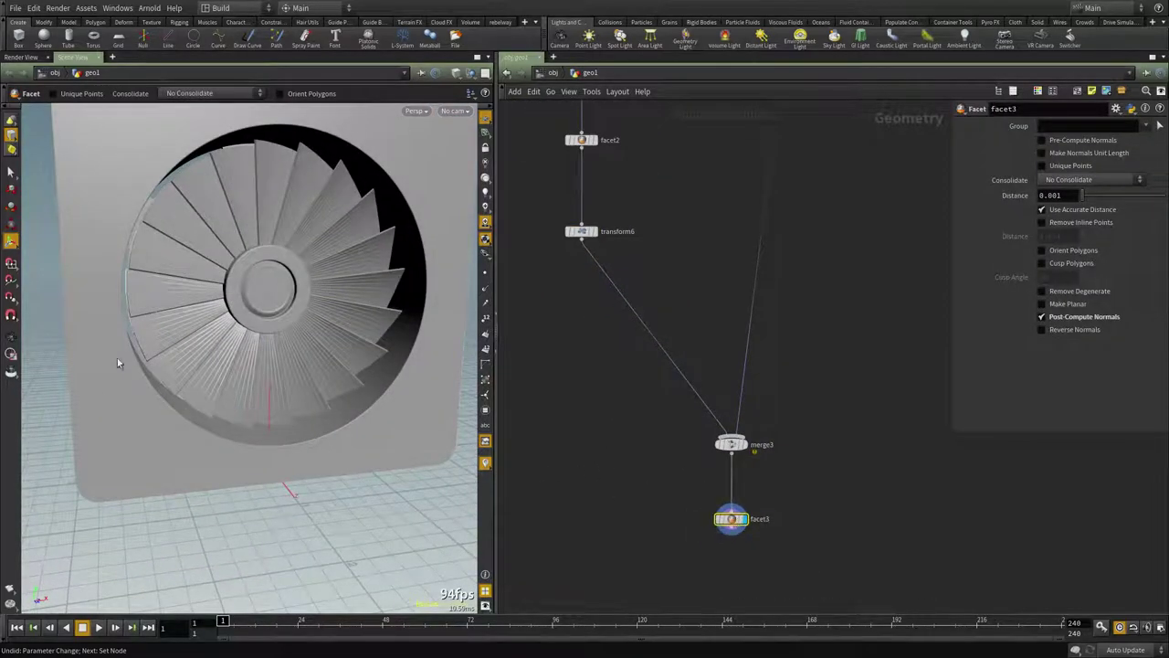